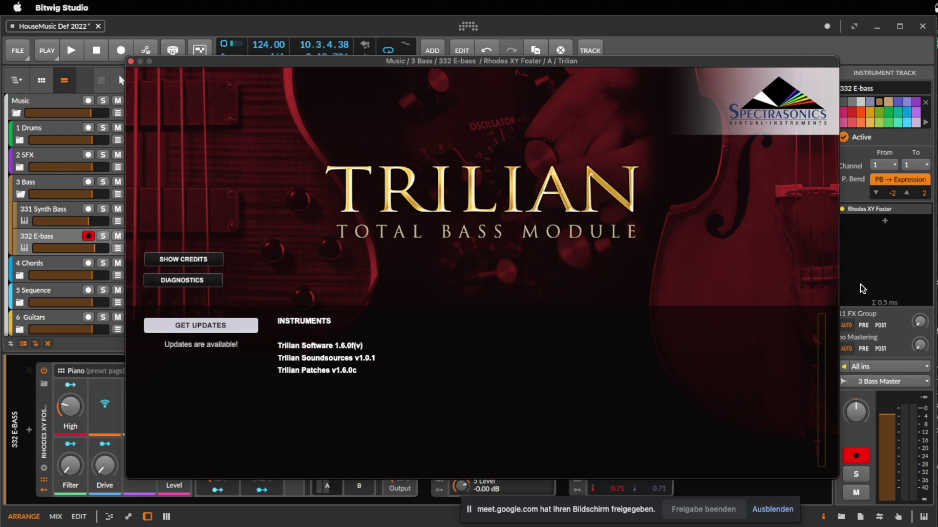
Step: Dismiss the Trilian start-up screen and close the plug-in window to clear the arrangement
left_click(616, 221)
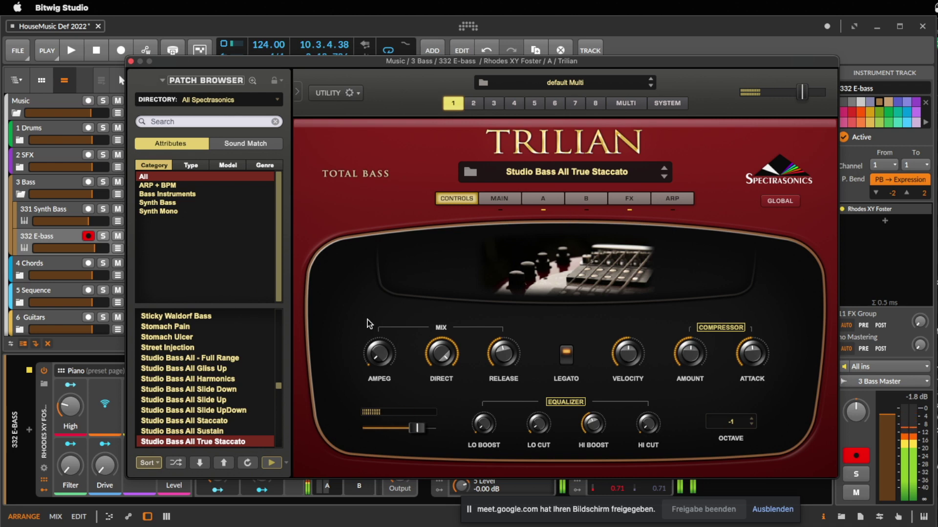
left_click_drag(441, 62, 894, 26)
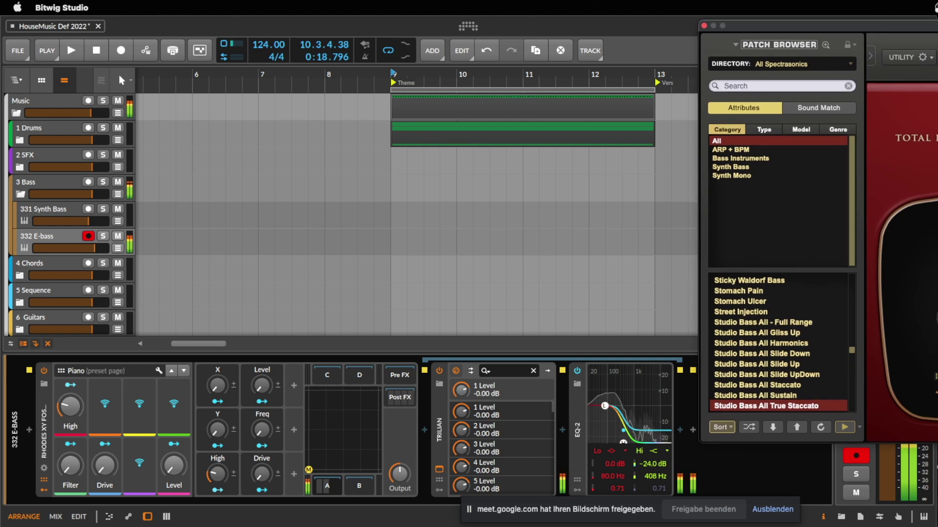
left_click(705, 27)
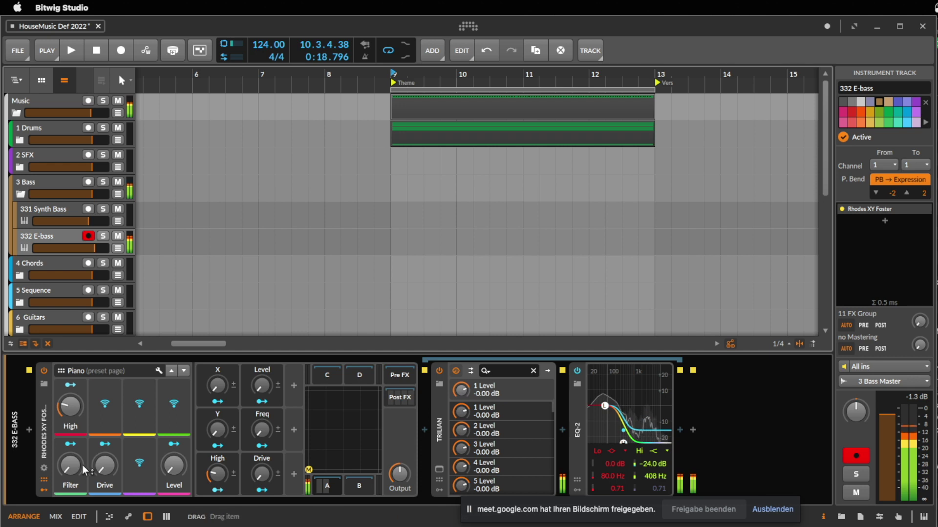
Step: Raise the E-bass Filter macro to about 61% and set the Filter device's resonance to 28%
left_click_drag(77, 471, 77, 468)
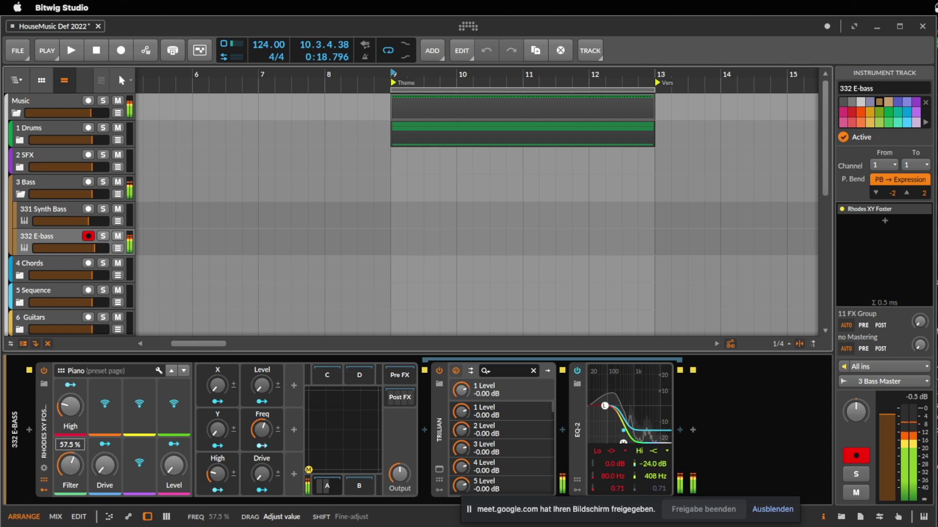
left_click(71, 468)
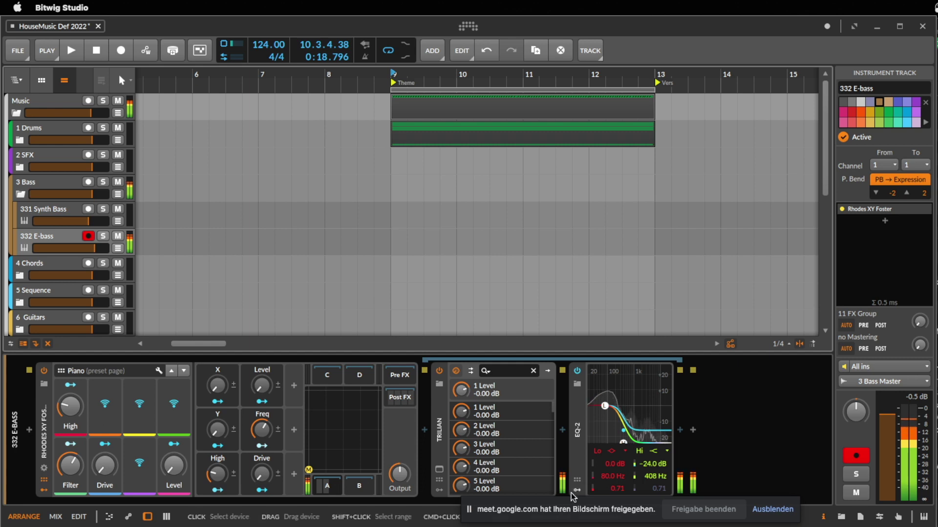
scroll(392, 409, "right", 5)
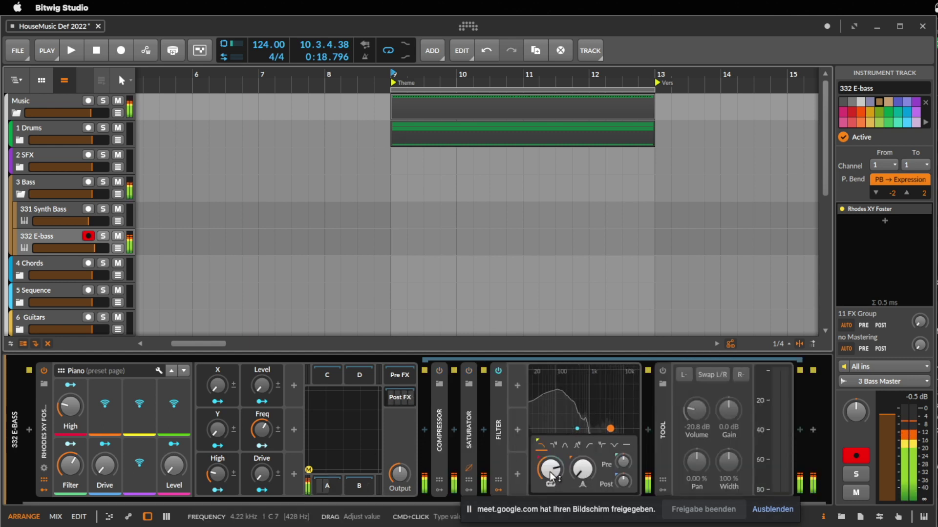
left_click_drag(572, 472, 572, 481)
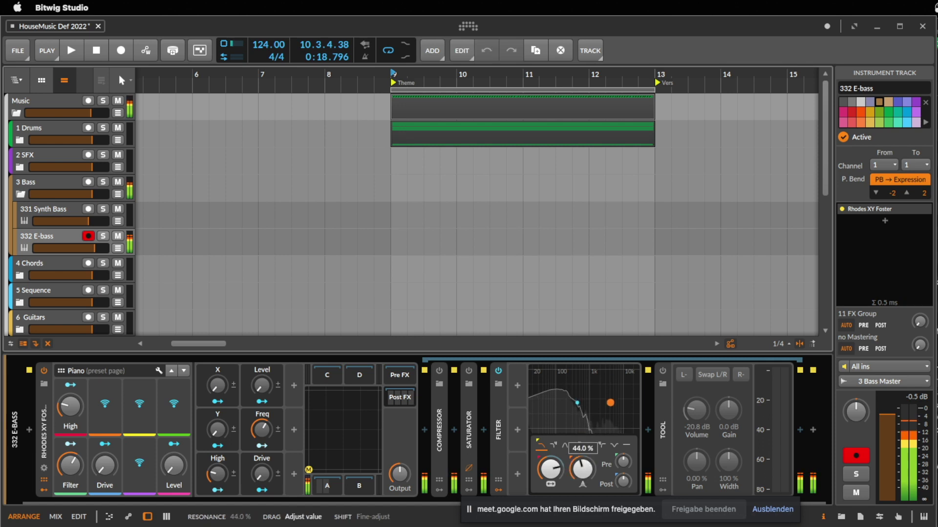
left_click_drag(580, 481, 580, 494)
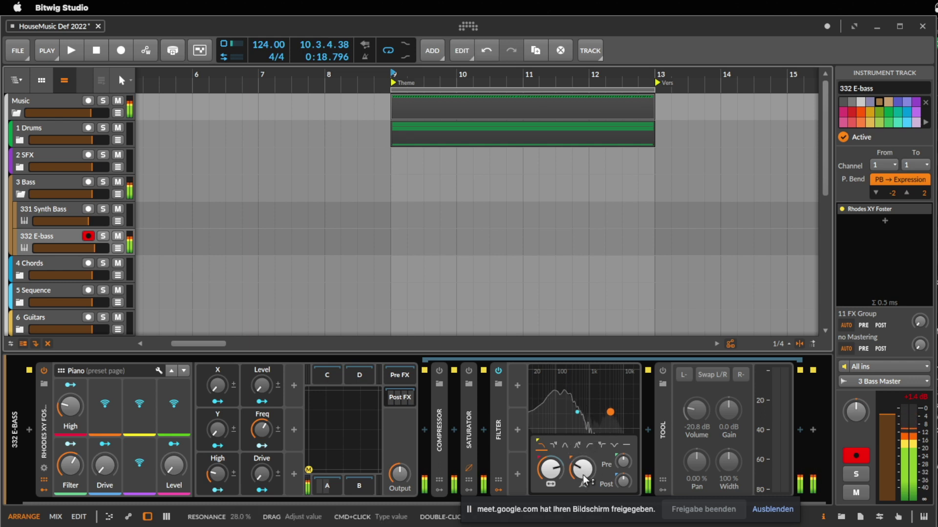
Step: Insert a clip at bar 9 on the 332 E-bass track and loop it out to bar 13
left_click(399, 242)
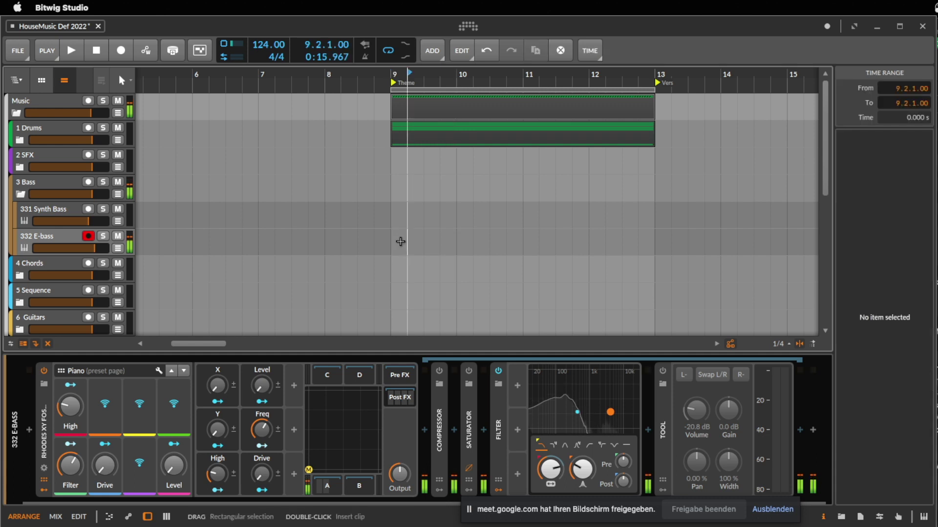
double_click(395, 233)
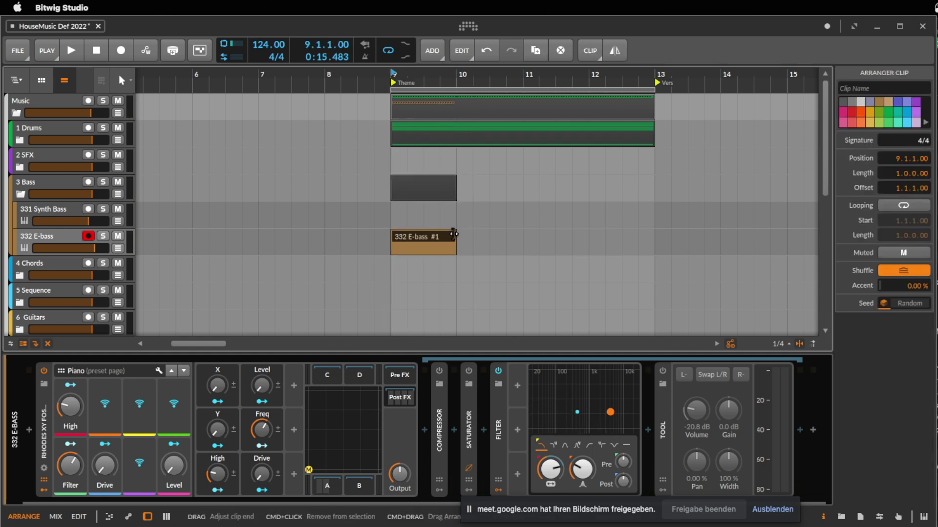
left_click_drag(454, 252, 653, 251)
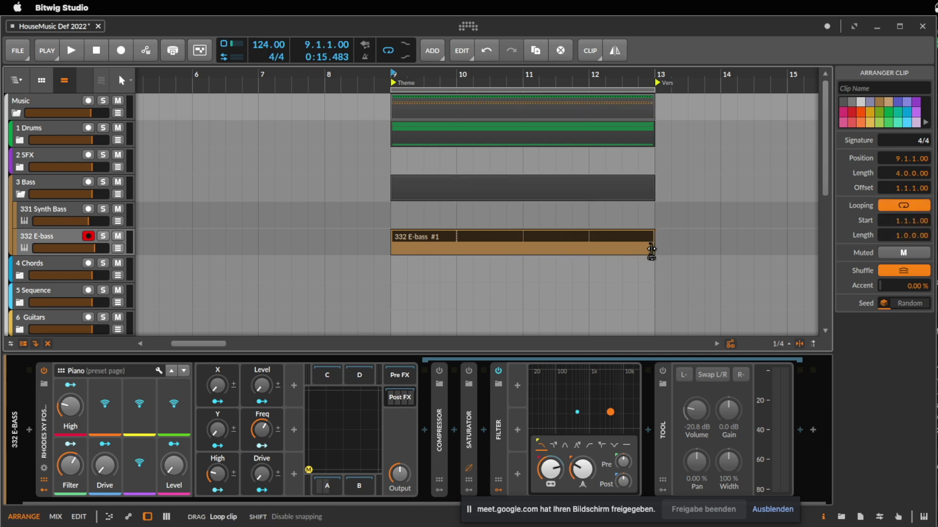
Step: Open the new E-bass clip in an enlarged note editor and draw an eighth-note F1 at 1.1.1
double_click(413, 240)
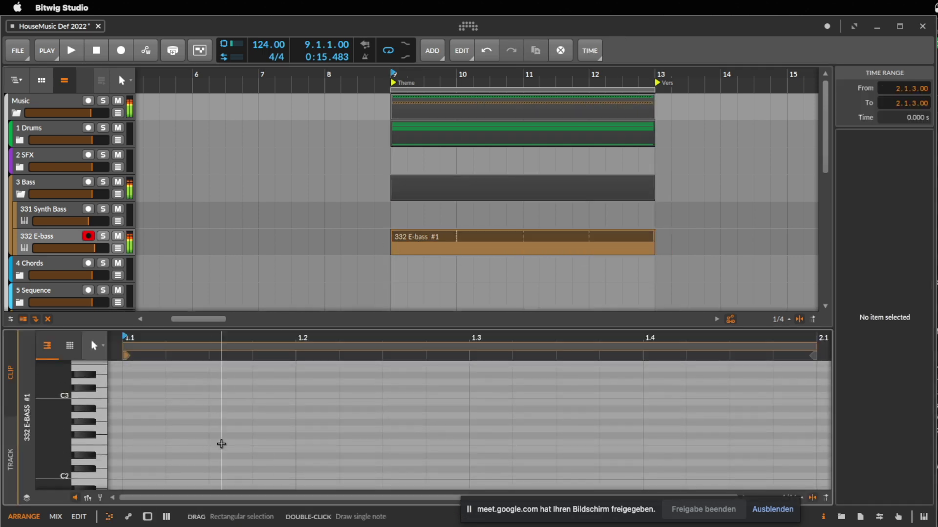
scroll(218, 438, "down", 1)
left_click_drag(320, 325, 335, 231)
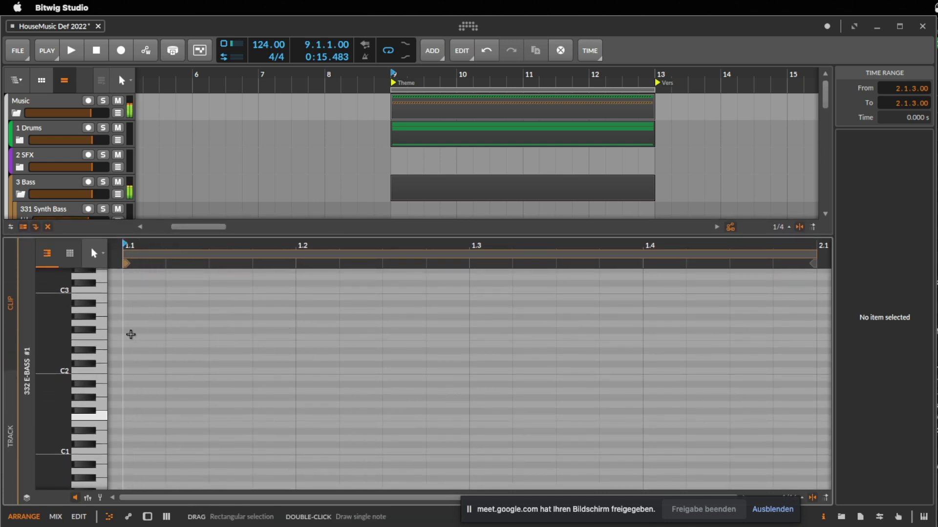
double_click(129, 417)
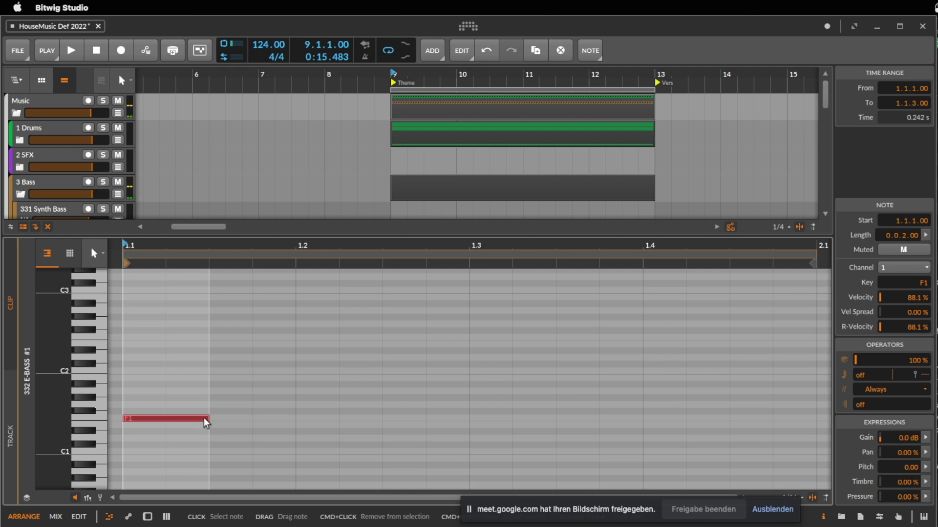
Step: Shrink the note editor slightly and play the F1 note against the drums several times
left_click_drag(542, 233, 554, 257)
key("space")
key("space")
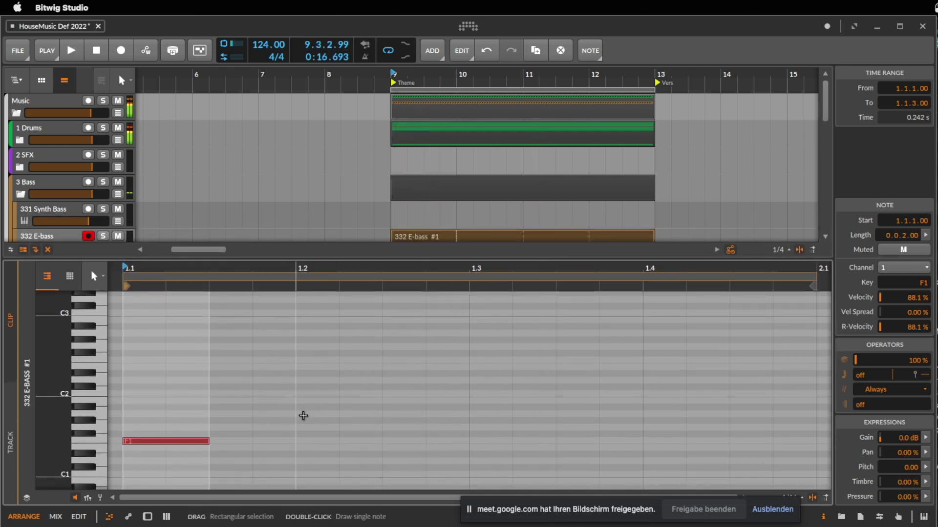
key("space")
key("space")
key("space")
key("space")
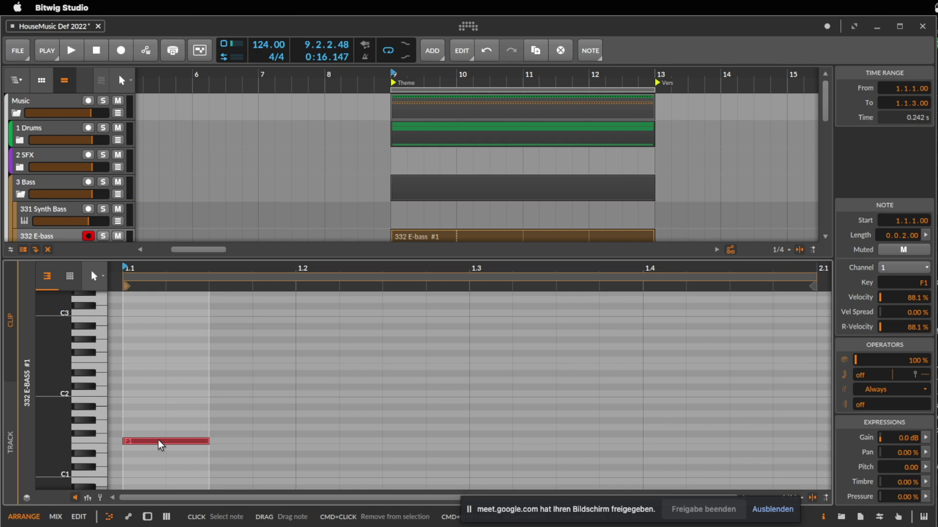
key("space")
key("space")
Step: Try repeated F1 notes on beats 1.2 and 1.3, and delete them after listening to the loop
key("super+d")
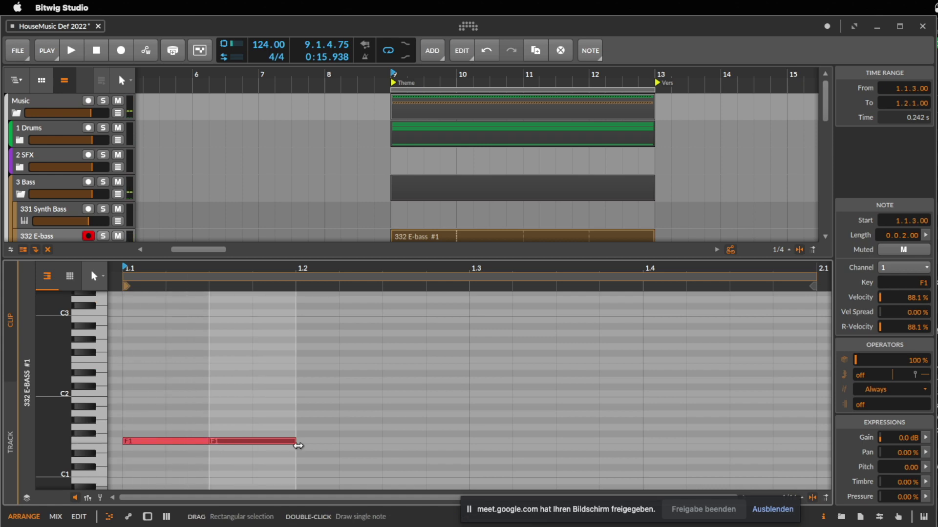
double_click(352, 443)
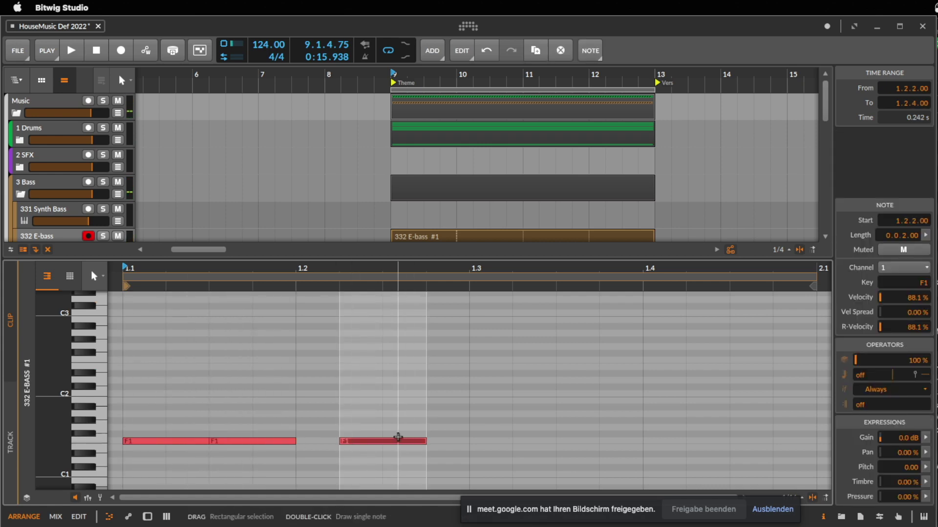
left_click_drag(395, 445, 483, 444)
left_click_drag(254, 444, 345, 444)
left_click_drag(481, 445, 565, 440)
key("space")
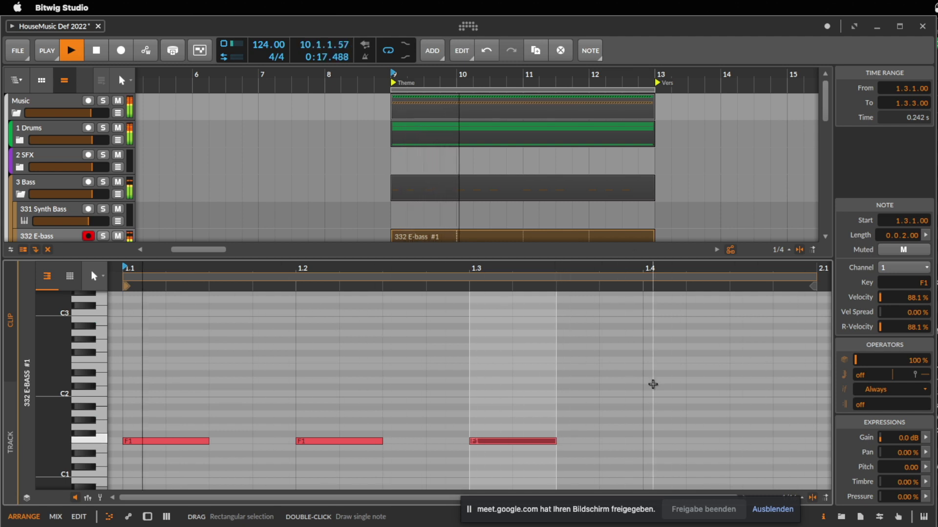
key("space")
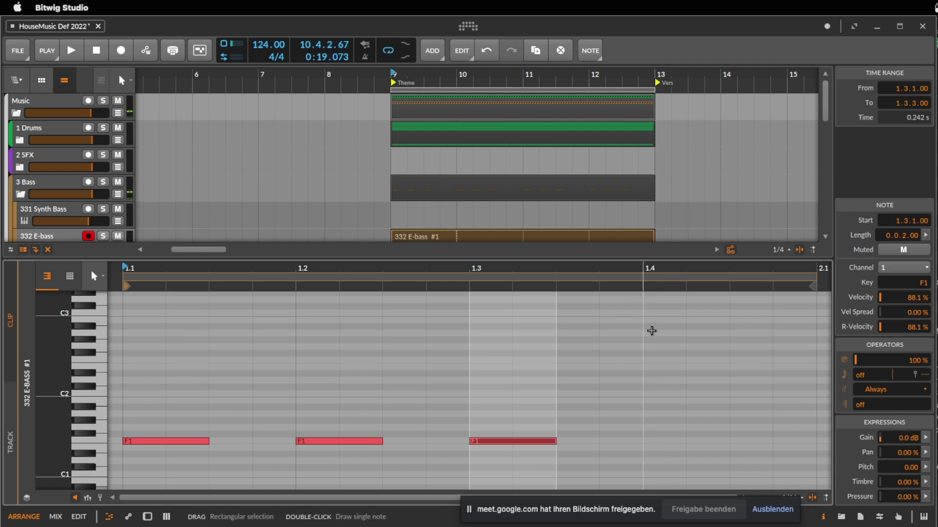
left_click_drag(611, 430, 329, 448)
key("Delete")
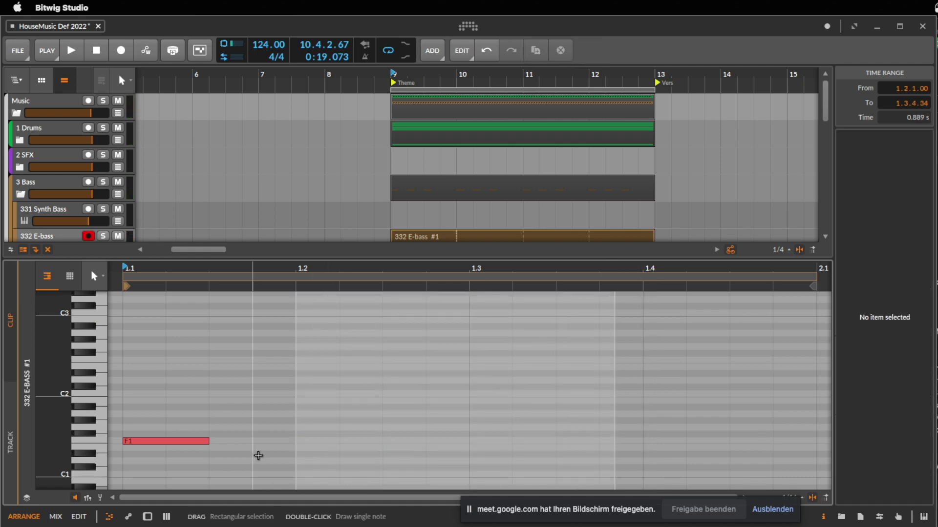
Step: Copy the F1 note to 1.1.4 and 1.2.3, playing back the off-beat bass pattern
left_click(170, 442)
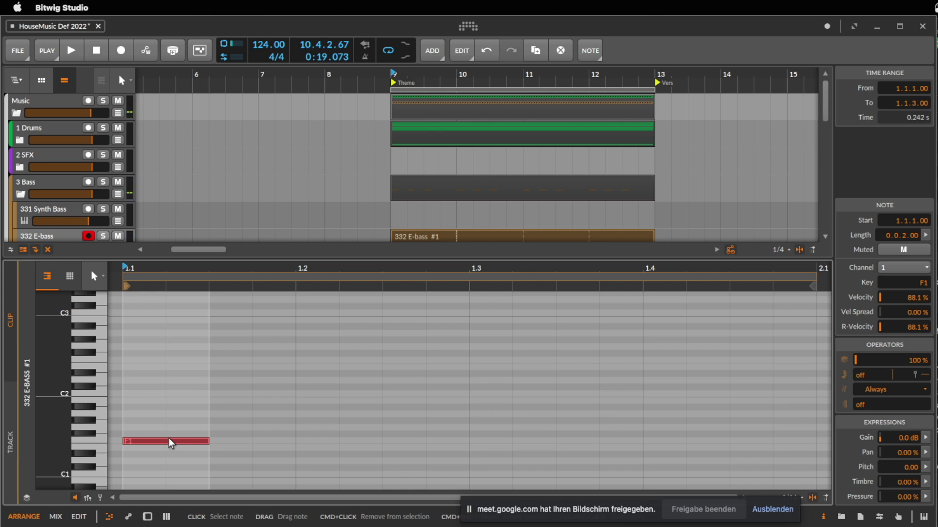
left_click_drag(170, 444, 292, 446)
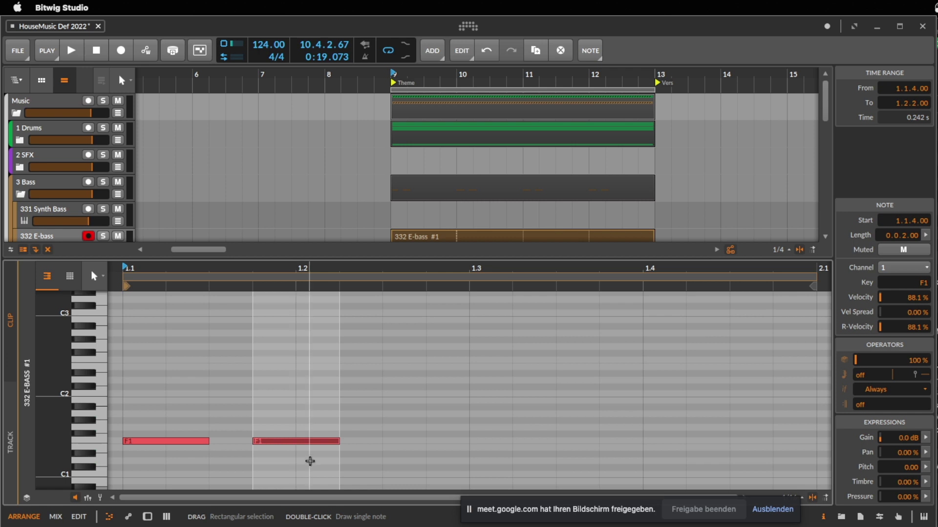
key("space")
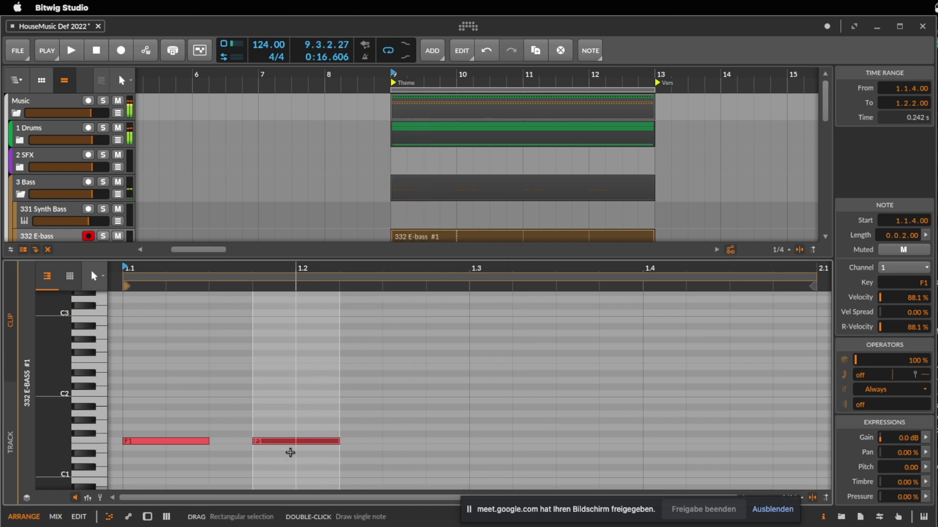
key("space")
left_click_drag(306, 446, 435, 443)
left_click(555, 428)
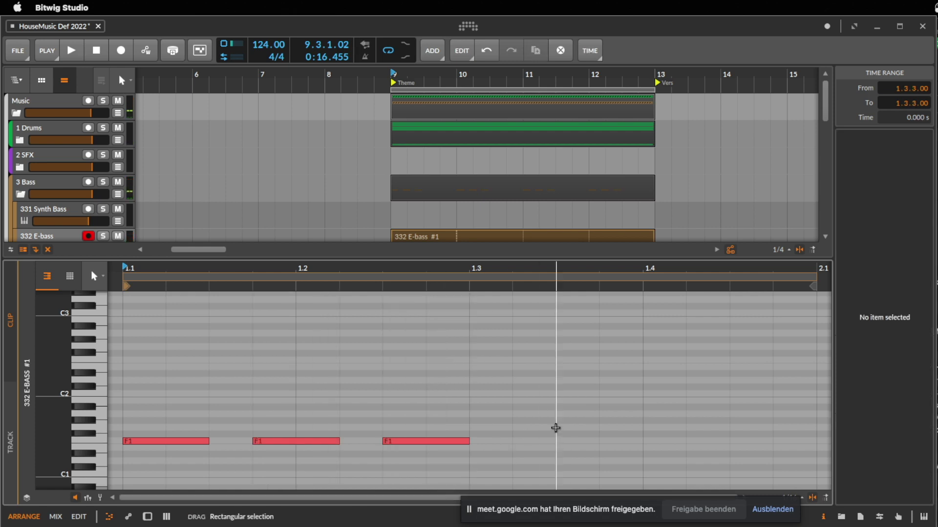
key("space")
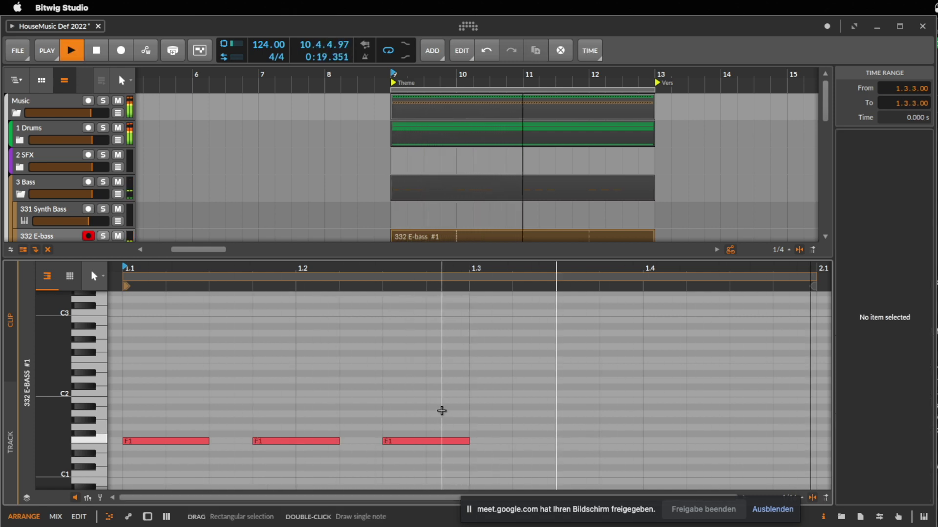
key("space")
Step: Duplicate the three F1 notes into the second half of the bar and delete the copy at 1.3.1
left_click_drag(457, 409, 508, 445)
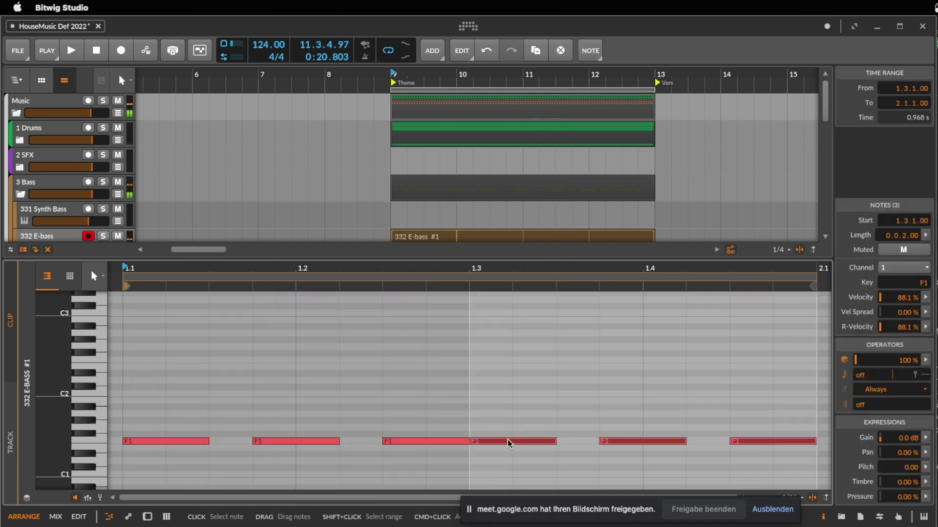
left_click(523, 404)
key("space")
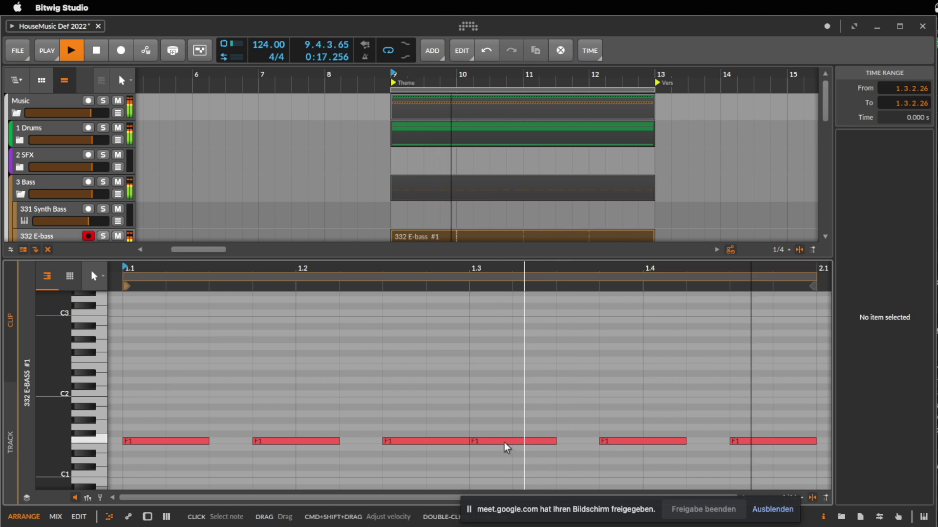
left_click(526, 442)
key("Delete")
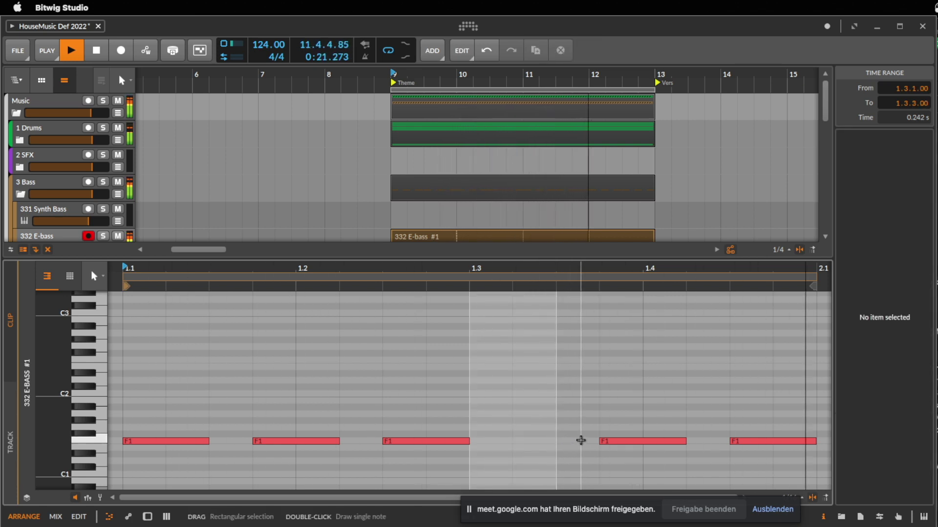
Step: Add a sixteenth-note F1 at 1.3.3 and play back the bass line
key("space")
double_click(567, 415)
left_click_drag(640, 415, 583, 442)
key("space")
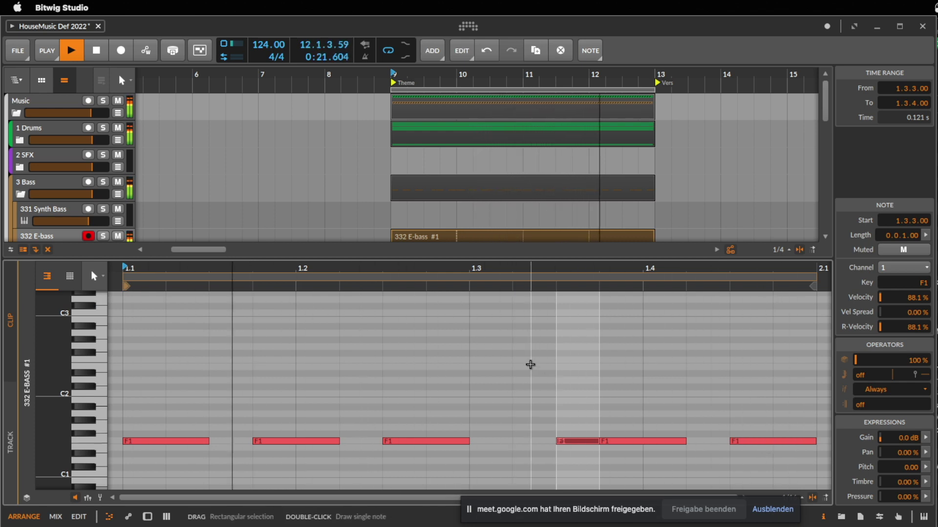
left_click(531, 365)
key("space")
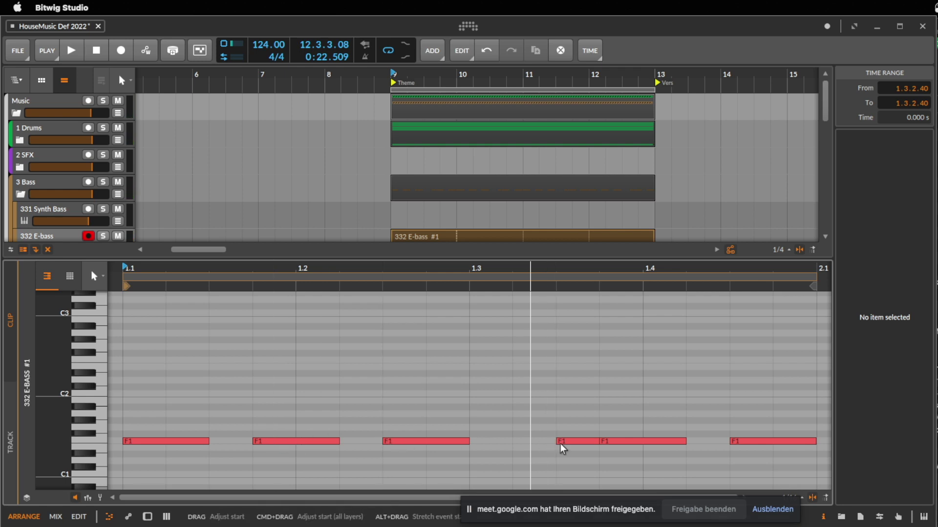
left_click(574, 442)
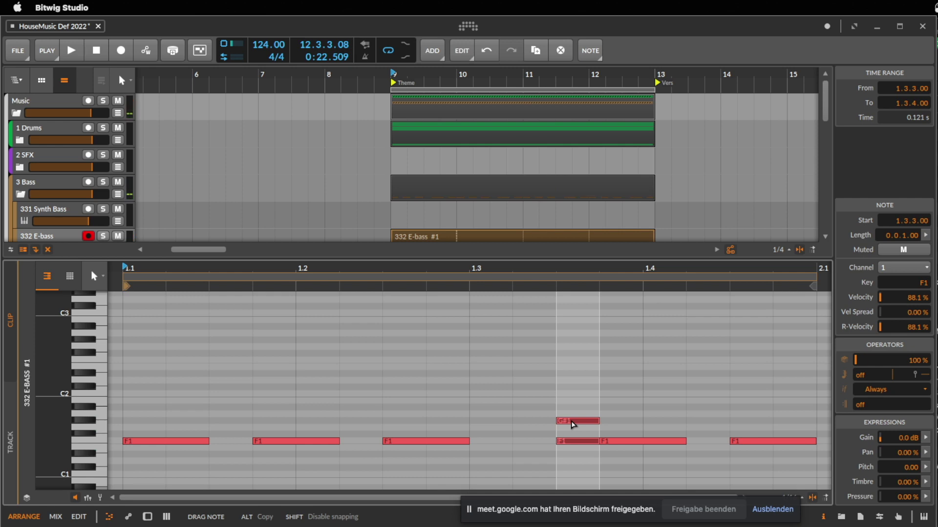
left_click(628, 434)
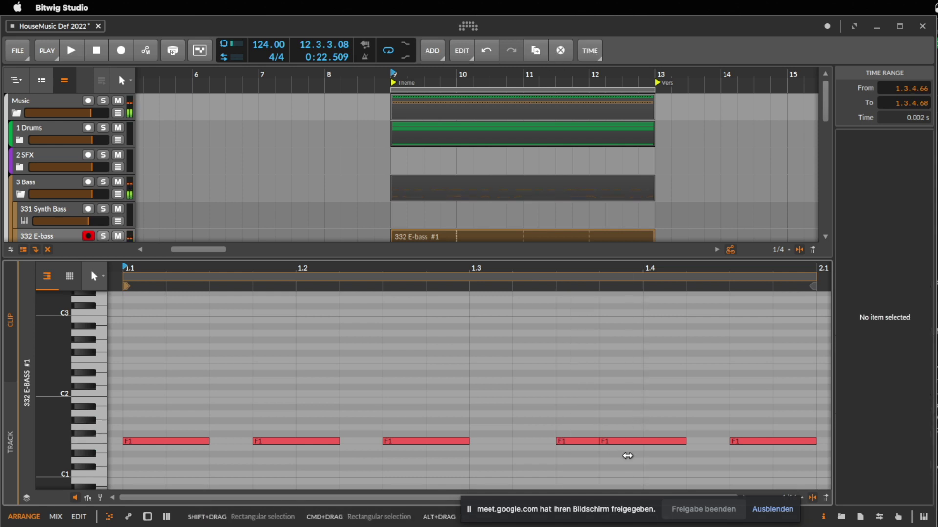
left_click_drag(628, 443, 617, 409)
left_click(643, 400)
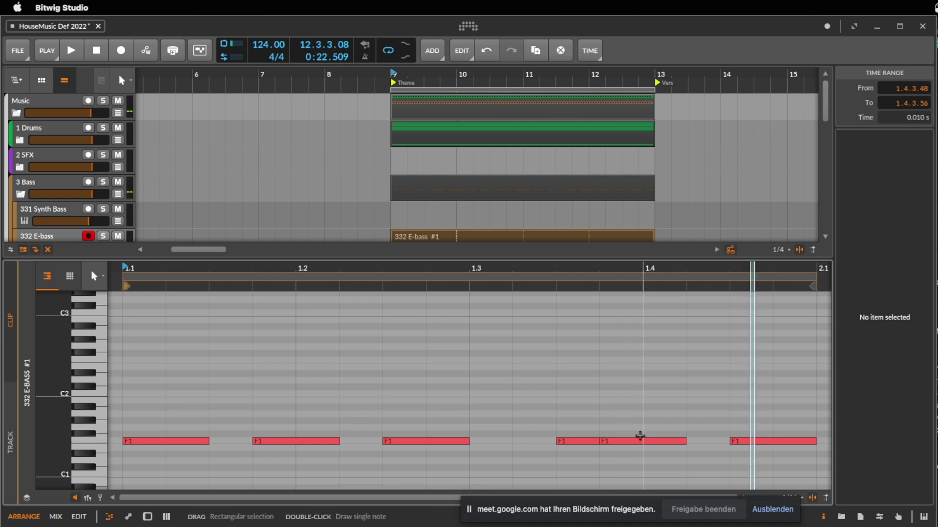
Step: Raise the note at 1.3.4 to G#1 and the last note at 1.4.3 to A#1, and start playback
left_click_drag(655, 443, 661, 423)
left_click_drag(757, 443, 760, 408)
key("space")
left_click(740, 385)
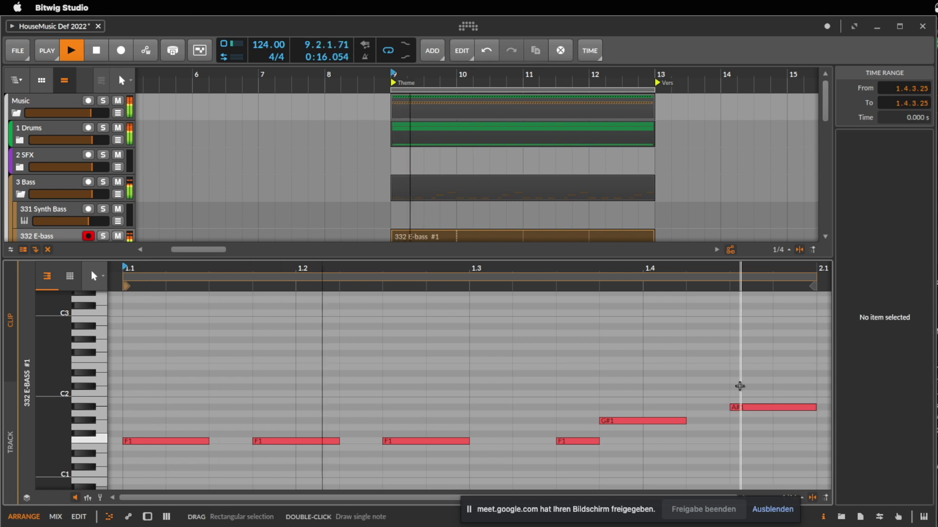
Step: Copy the sixteenth-note F1 to 1.4.2 between the G#1 and A#1 notes and listen to the bass line
left_click(639, 433)
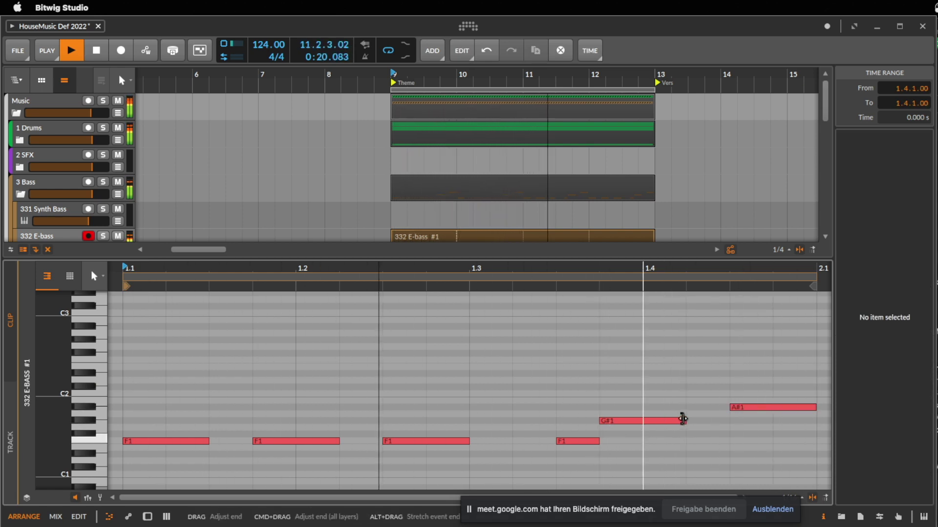
left_click_drag(567, 448, 708, 440)
left_click(657, 381)
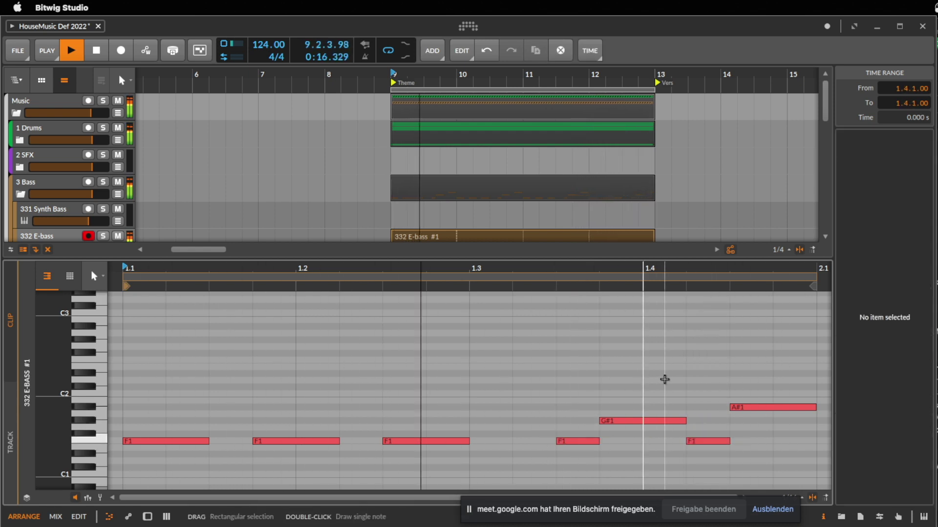
left_click(688, 343)
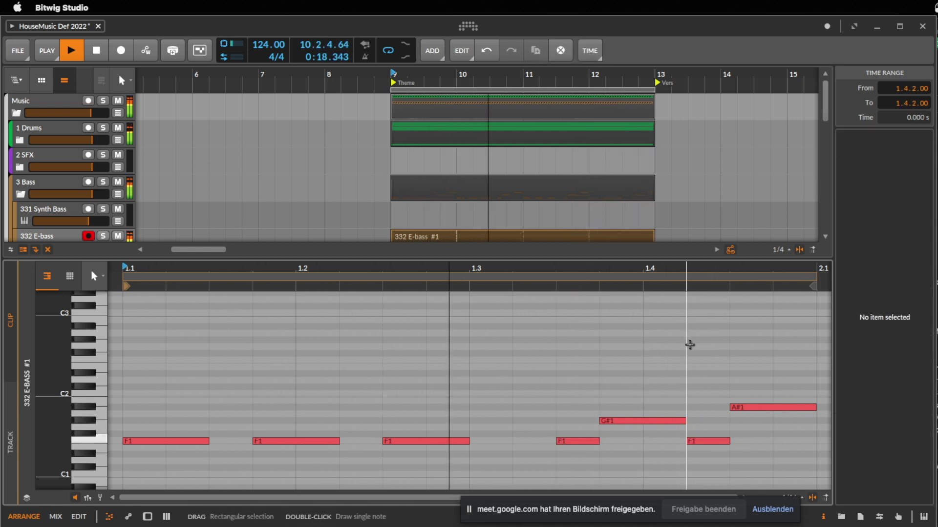
left_click_drag(613, 266, 613, 288)
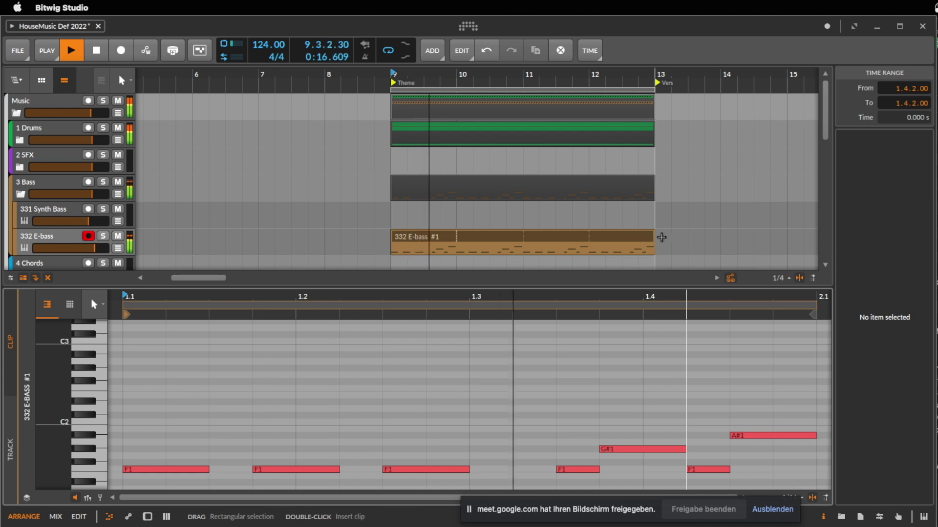
key("space")
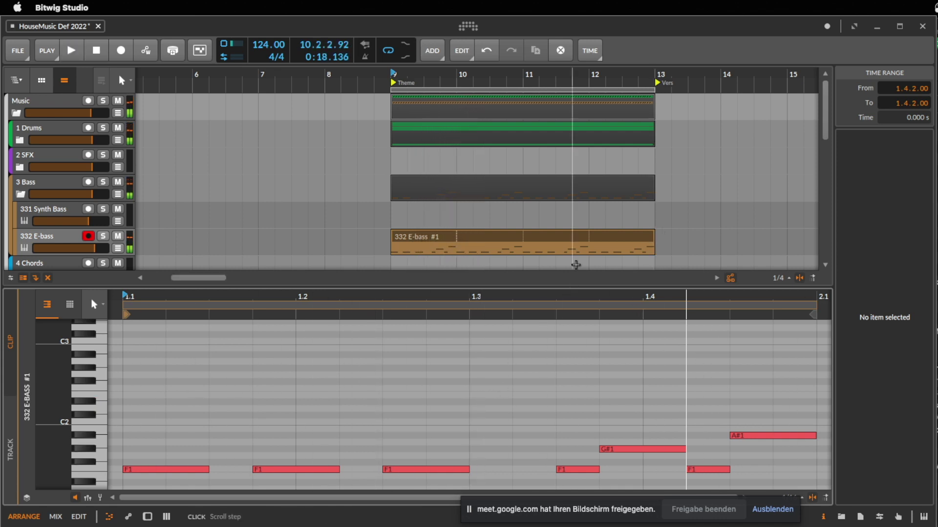
Step: Turn the 332 E-bass clip into a consolidated two-bar loop running to bar 13 and play it back
left_click_drag(650, 240, 523, 247)
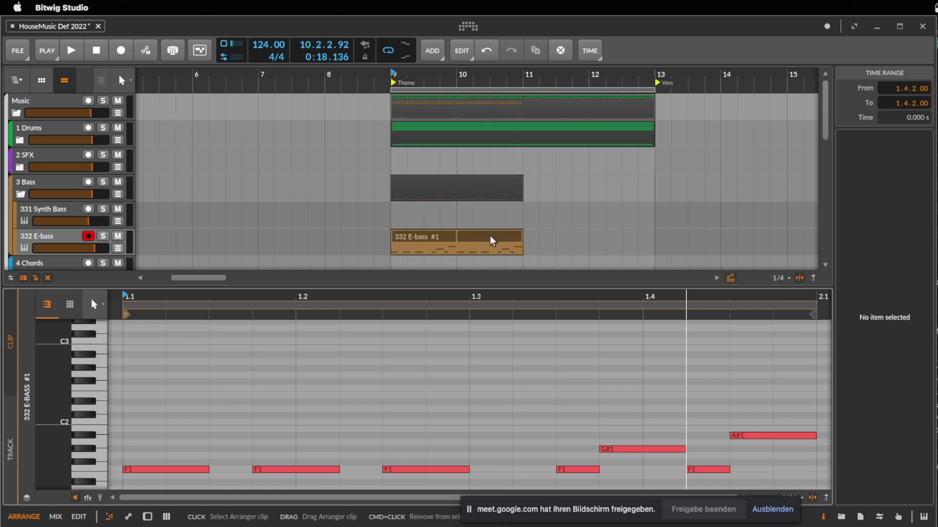
left_click(492, 239)
key("super+j")
left_click_drag(522, 257, 649, 257)
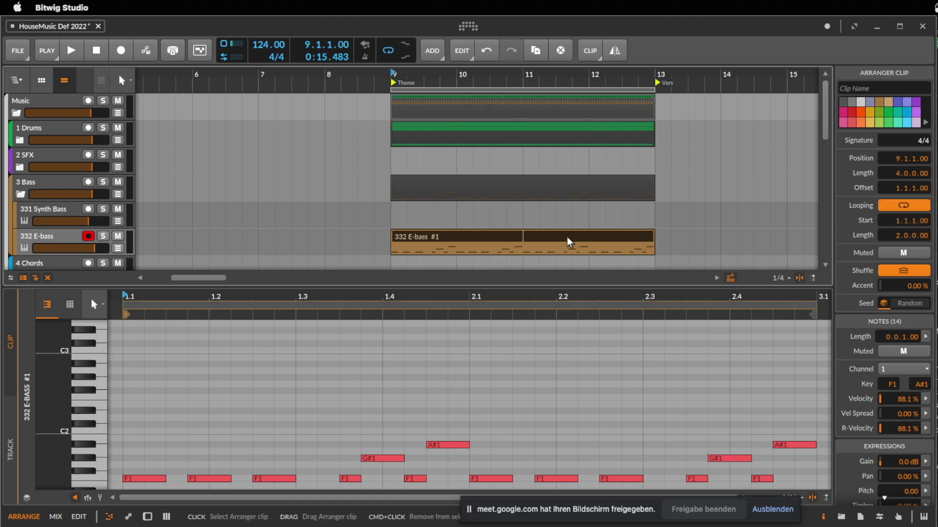
key("space")
left_click(556, 430)
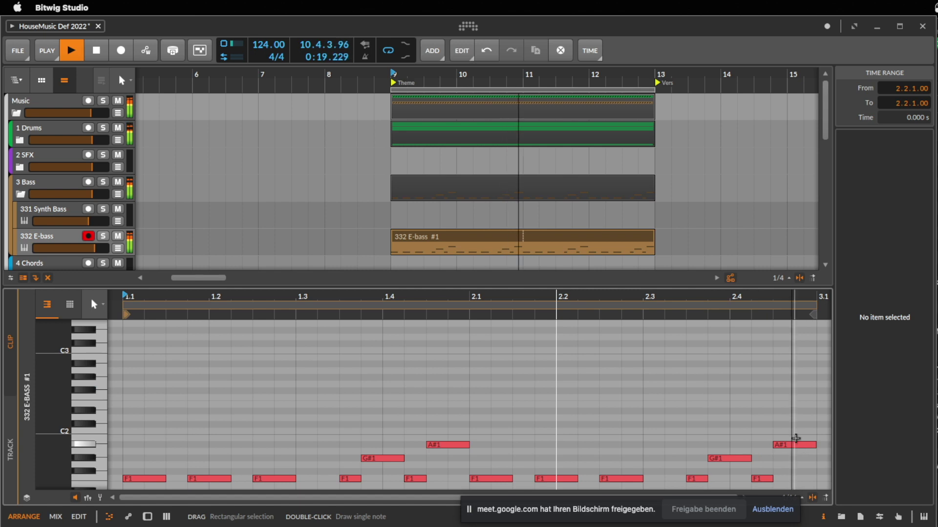
Step: Consolidate the looped 332 E-bass clip into one four-bar clip and split it at bar 12
left_click(606, 247)
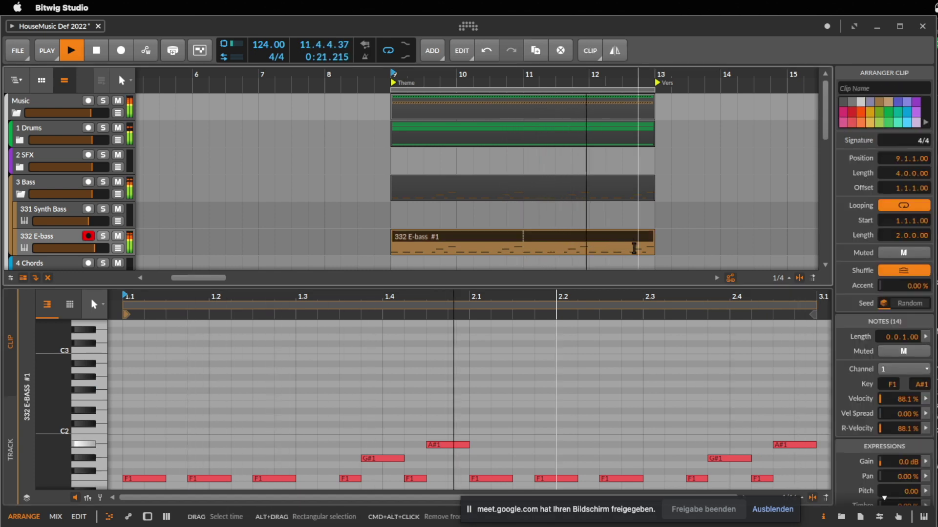
key("space")
left_click_drag(677, 404, 827, 497)
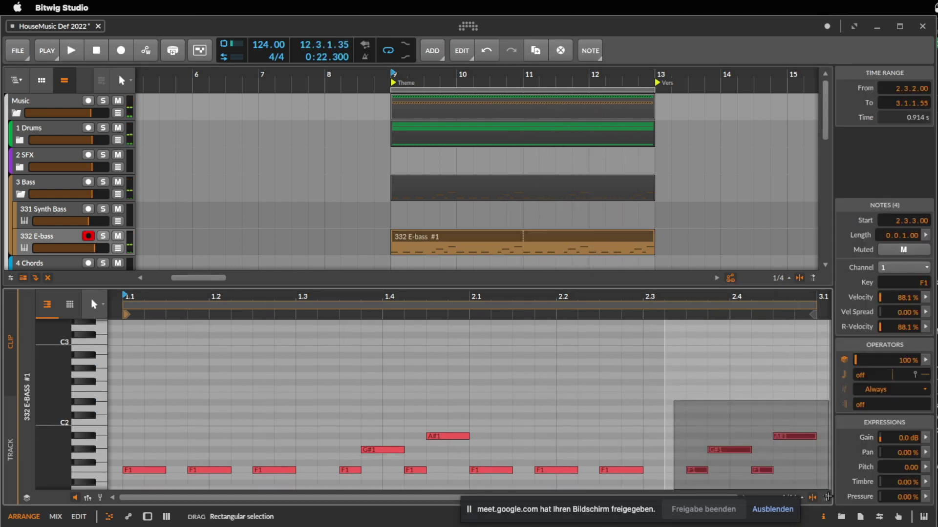
left_click(634, 244)
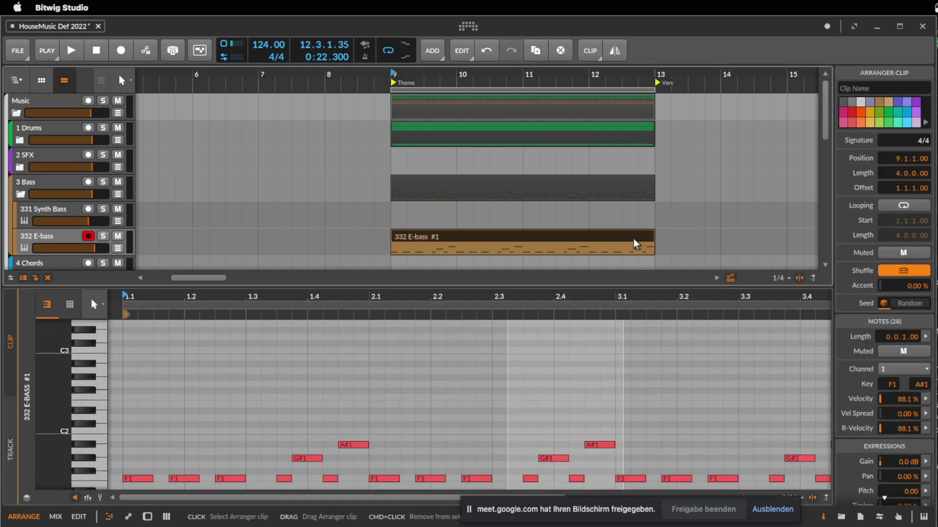
left_click(589, 237)
key("super+e")
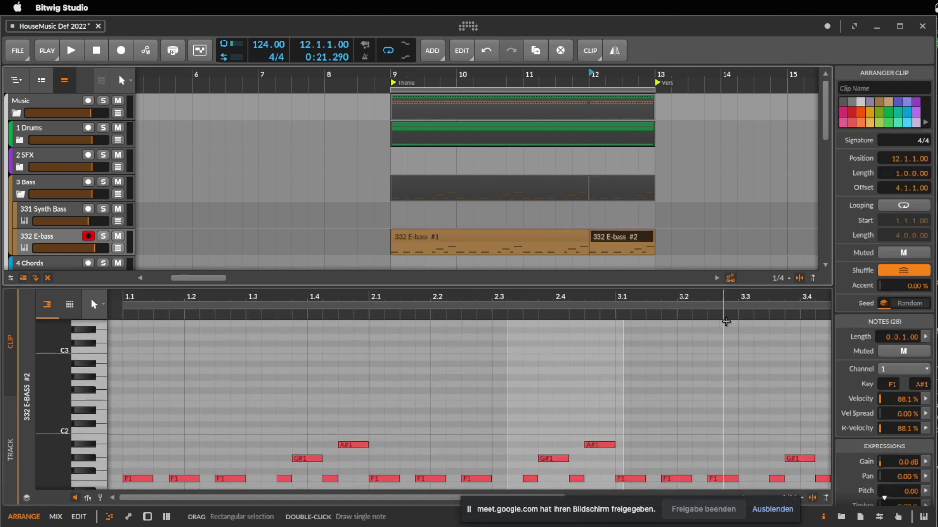
Step: In the split-off last-bar clip, raise the F1 at 4.3.3 to G#1 and the G#1 at 4.3.4 to A#1
left_click_drag(753, 297, 66, 335)
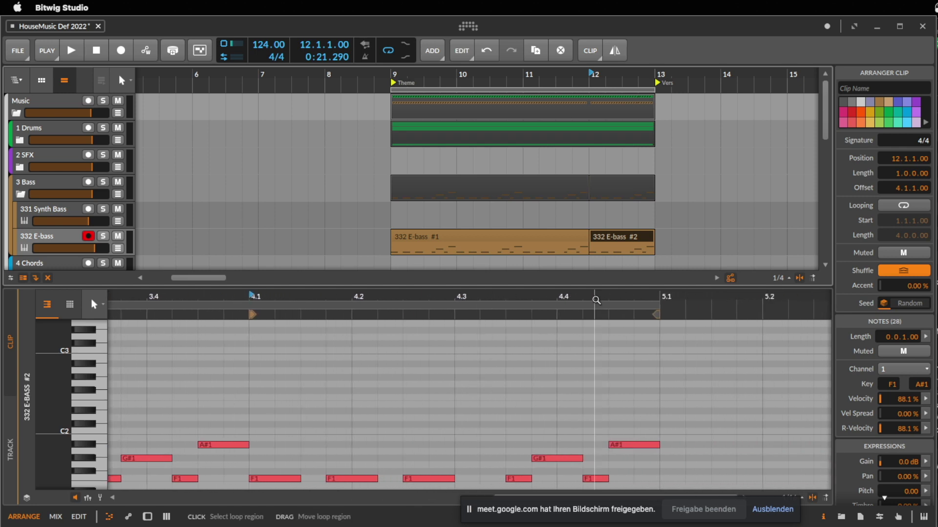
left_click_drag(583, 297, 583, 308)
left_click(512, 478)
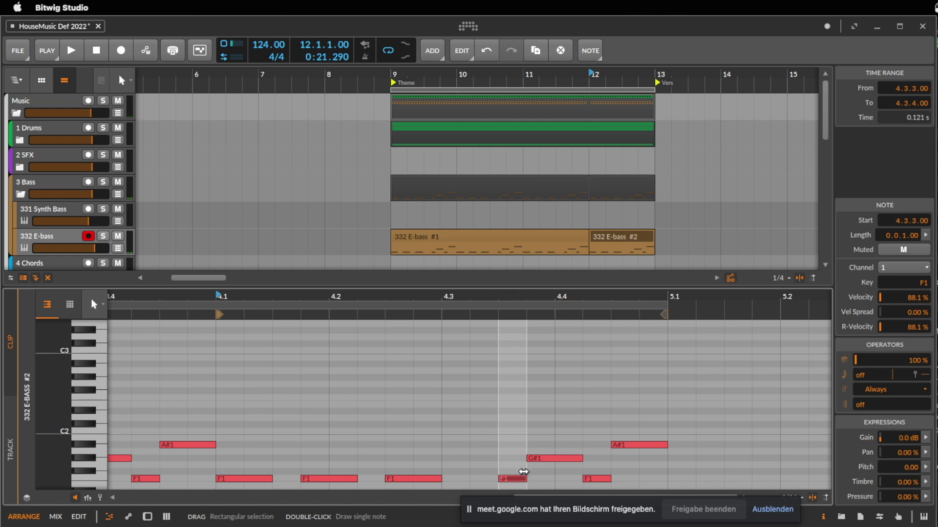
left_click(523, 470)
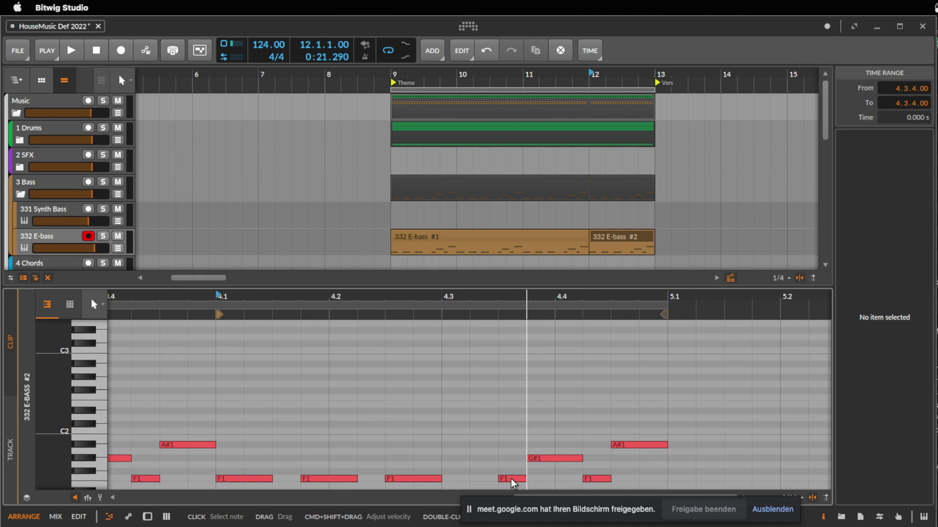
left_click_drag(511, 479, 523, 417)
left_click(555, 458)
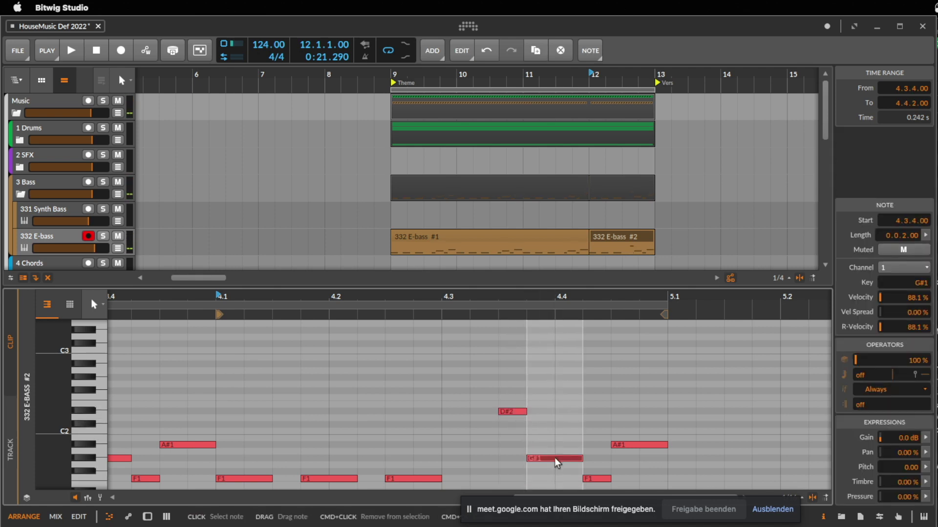
left_click_drag(505, 410, 547, 446)
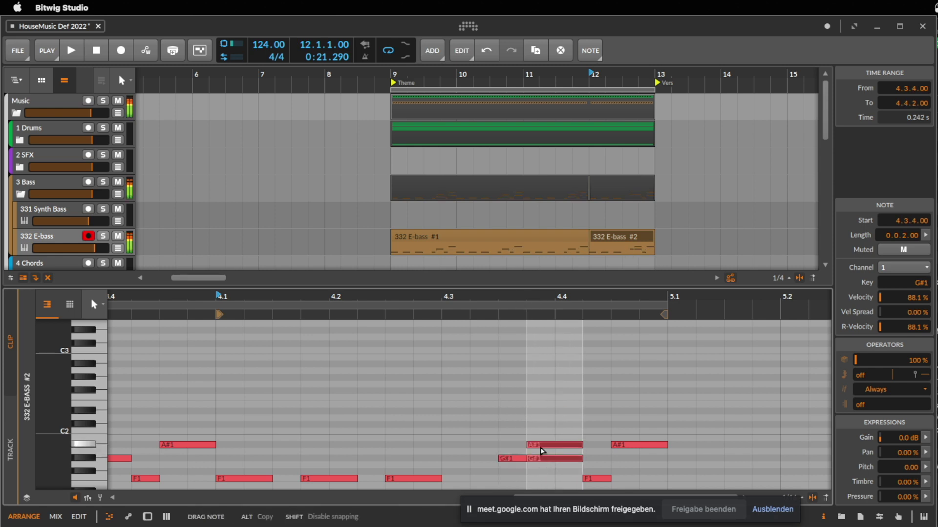
left_click(601, 478)
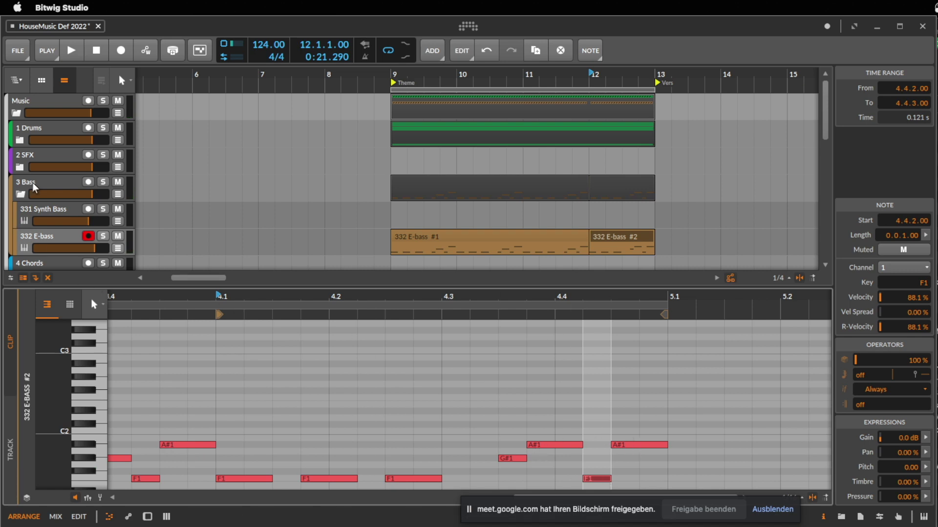
Step: Show the child tracks of the 4 Chords group in the arrangement
scroll(31, 183, "down", 3)
left_click(20, 221)
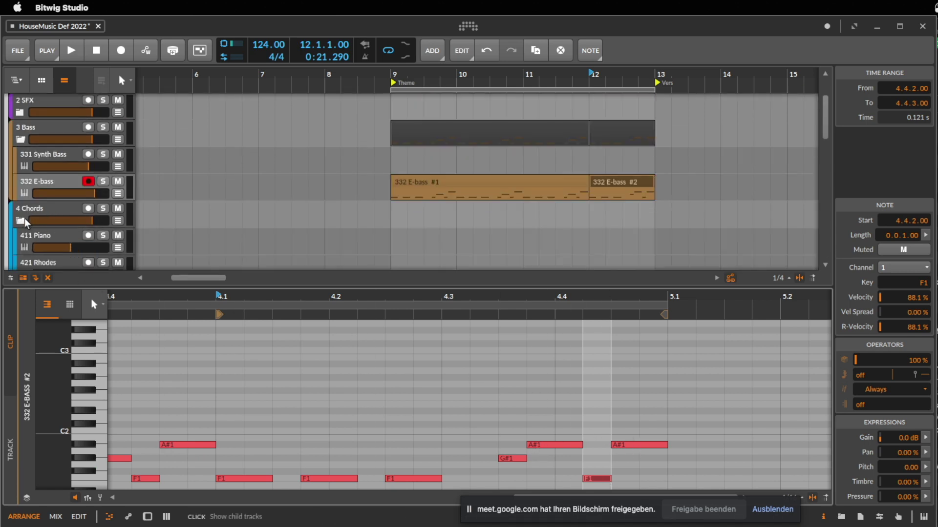
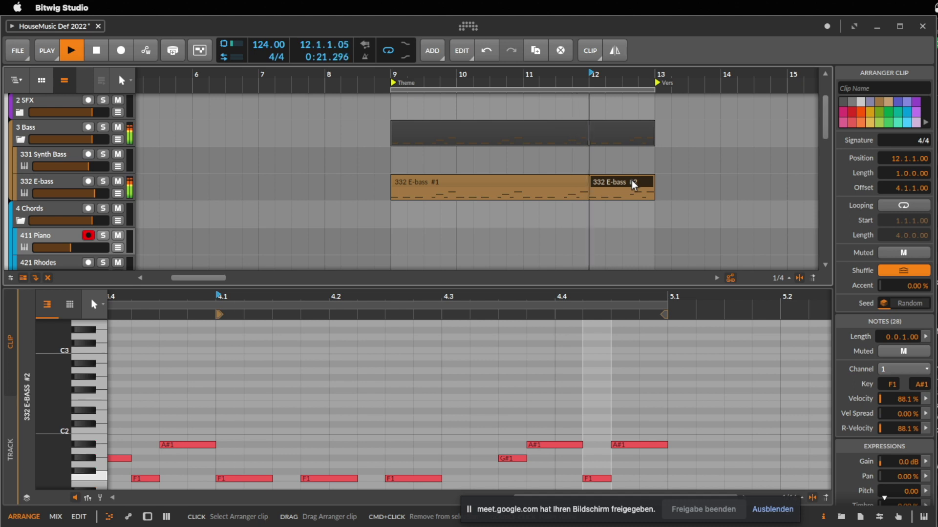
Step: In the last-bar 332 E-bass clip, raise the A#1 at 4.3.4 to C#2 and the notes at 4.4.2 and 4.4.3 to C2, and audition them
key("space")
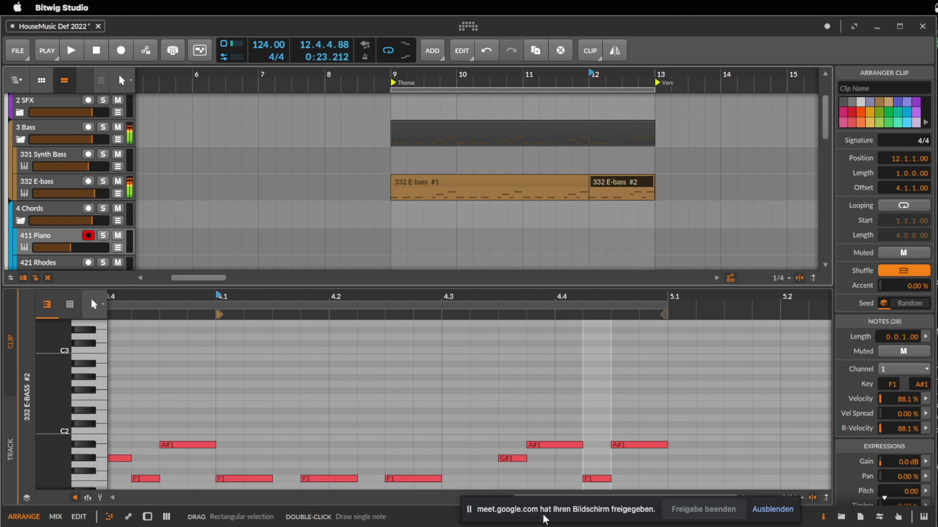
left_click_drag(540, 446, 542, 425)
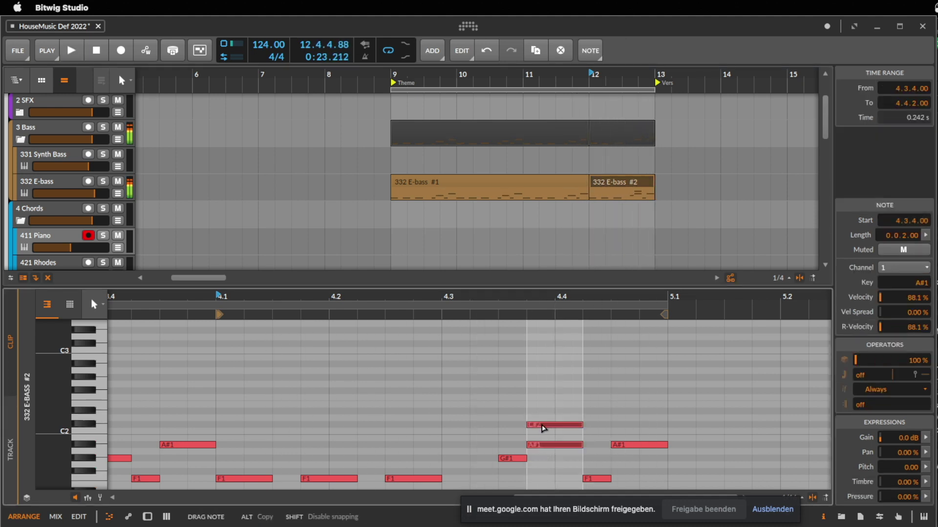
left_click_drag(599, 478, 624, 431)
left_click(613, 181)
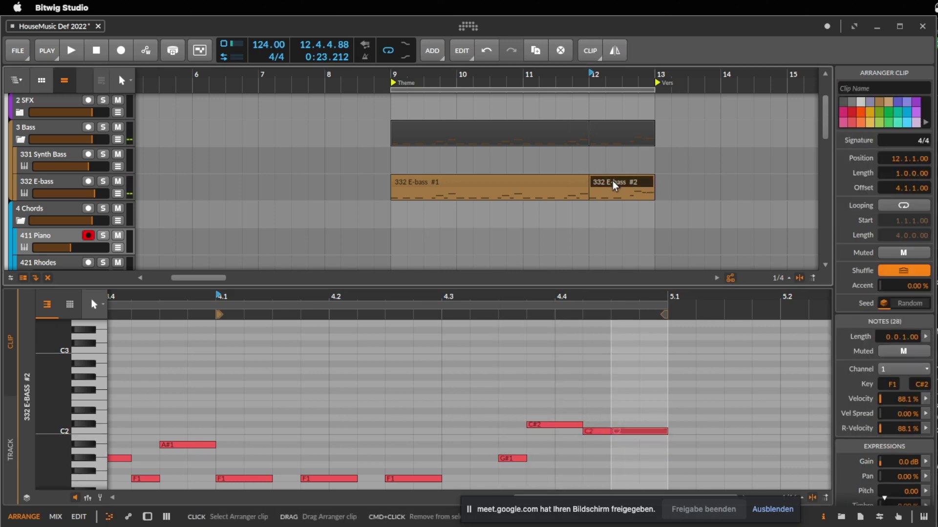
key("space")
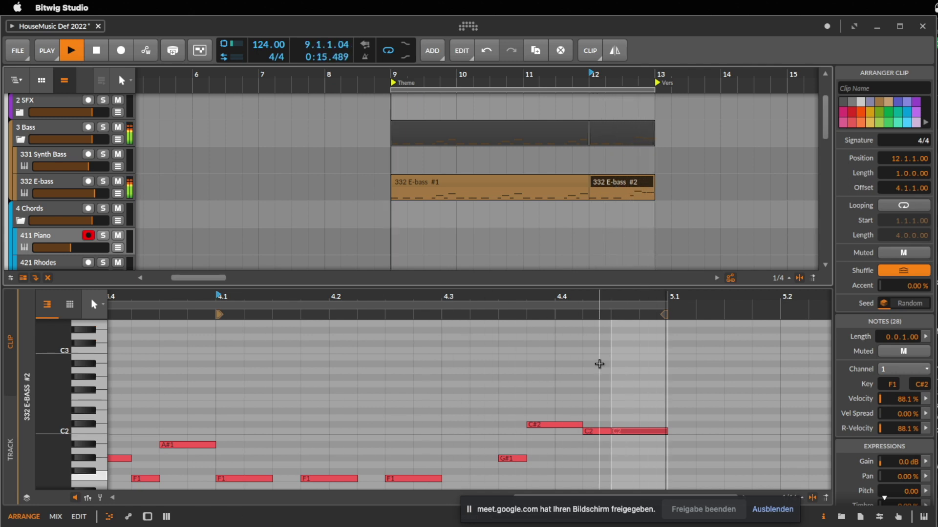
key("space")
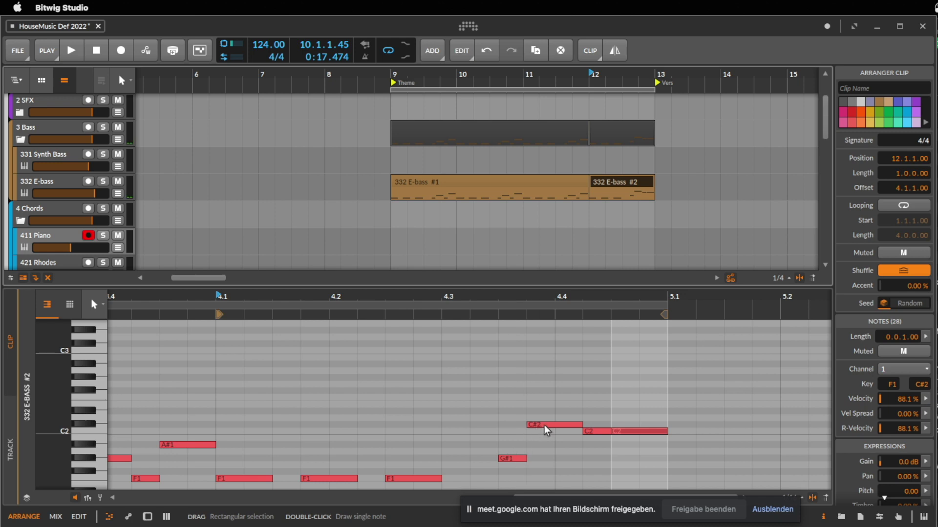
Step: Delete the G#1 at 4.3.3 and move the C#2 note to start at 4.3.3 in its place
left_click_drag(544, 425, 456, 424)
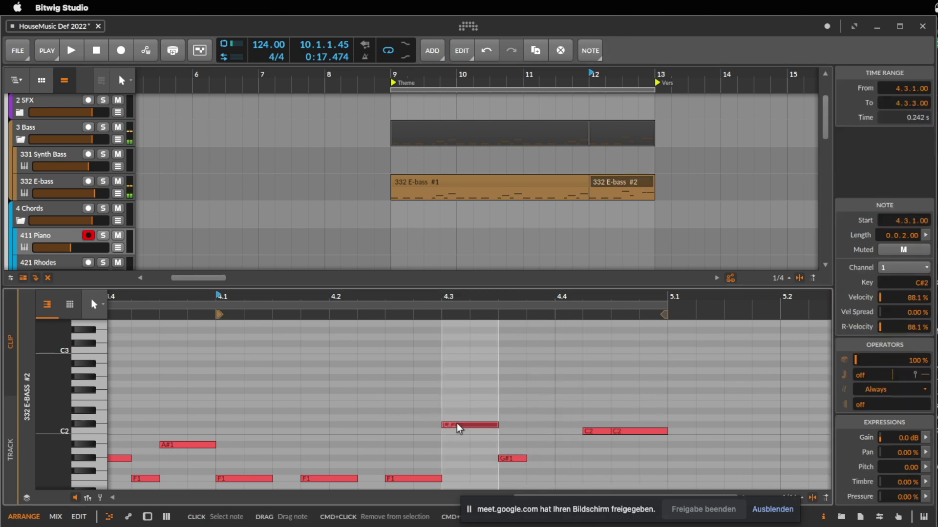
left_click(508, 460)
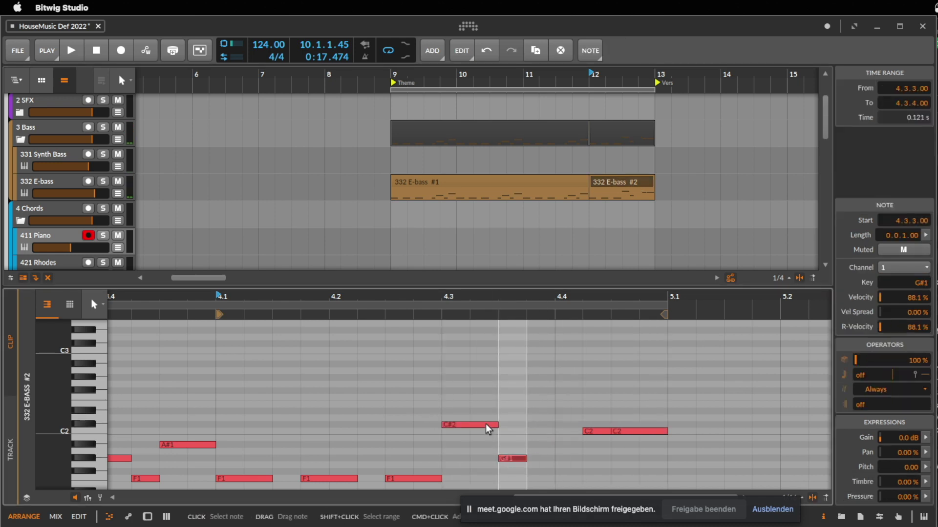
key("Delete")
left_click_drag(485, 425, 534, 430)
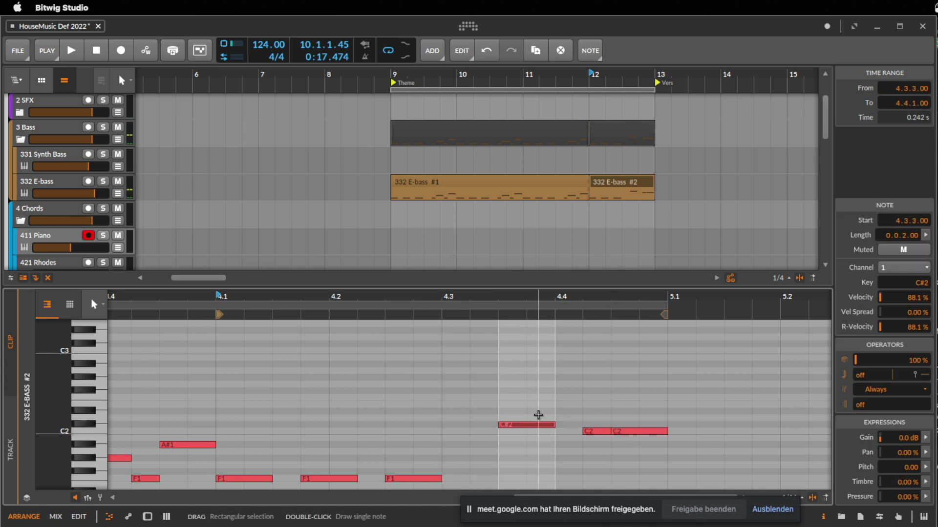
Step: Lower the note at 4.3.3 to C1 and delete the two C2 notes at the end of the bar
key("shift+Down")
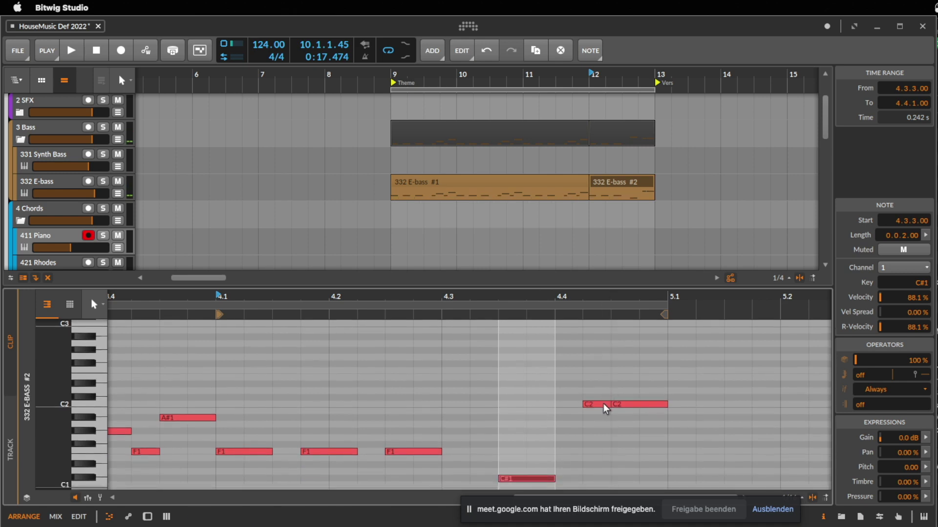
left_click_drag(600, 391, 605, 427)
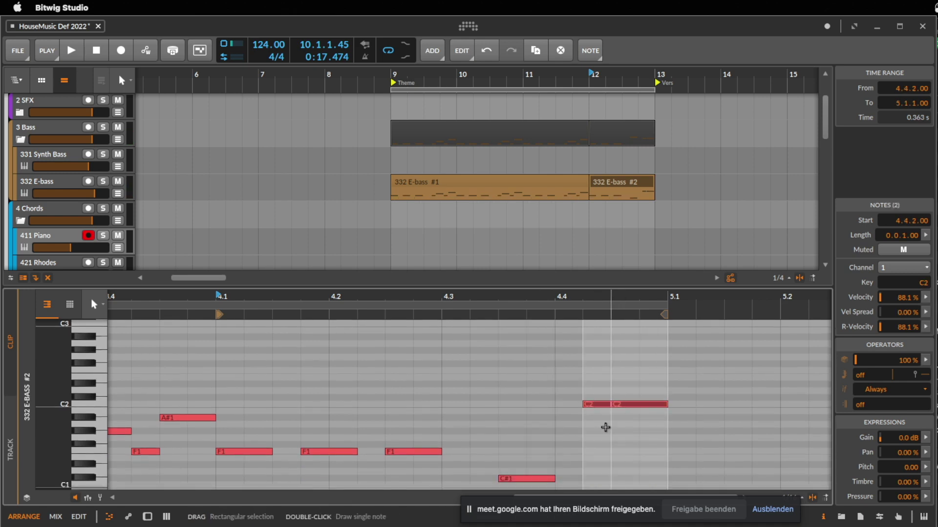
key("Delete")
left_click(537, 478)
key("Down")
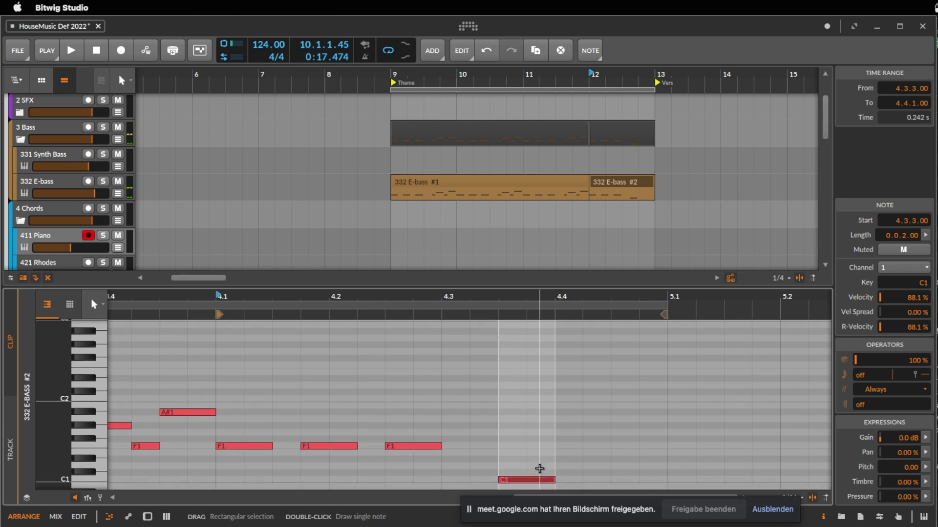
Step: Copy the C1 note to 4.4.2 as a D#1 and play back the bass line
scroll(541, 468, "down", 2)
left_click(601, 449)
left_click(543, 440)
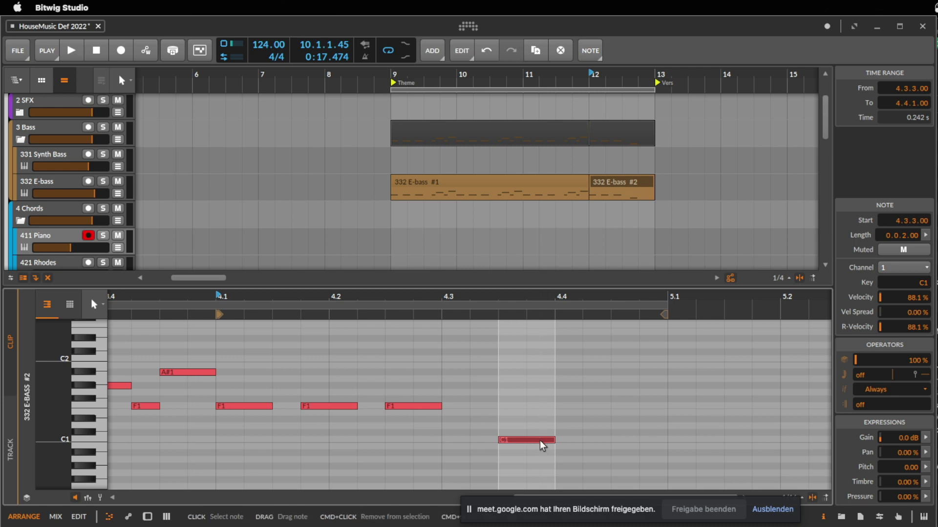
left_click_drag(539, 441, 619, 418)
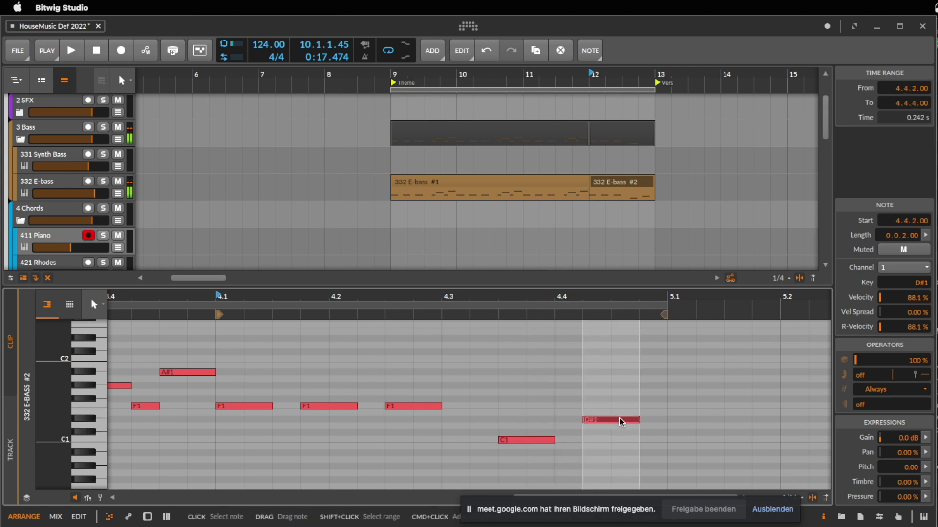
key("space")
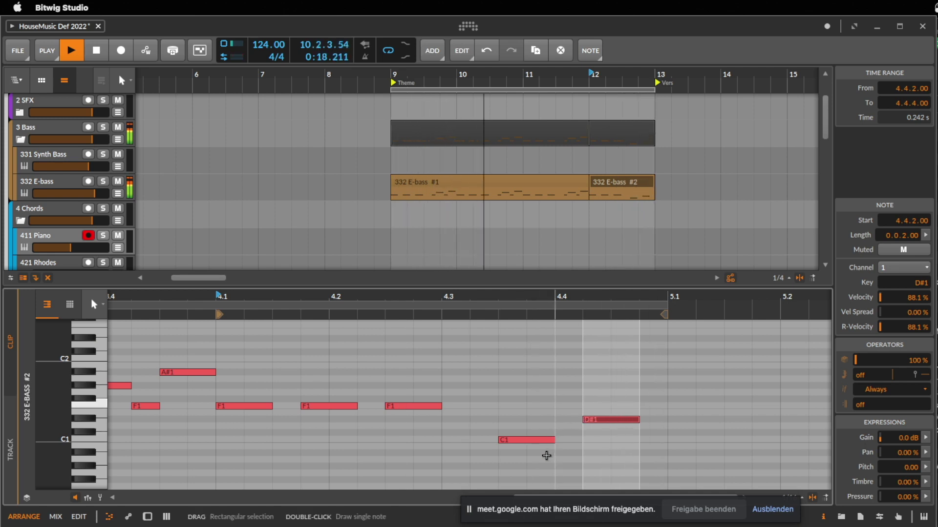
Step: Transpose the notes at 4.3.3 and 4.4.2 up one octave to C2 and D#2
left_click_drag(538, 458, 627, 396)
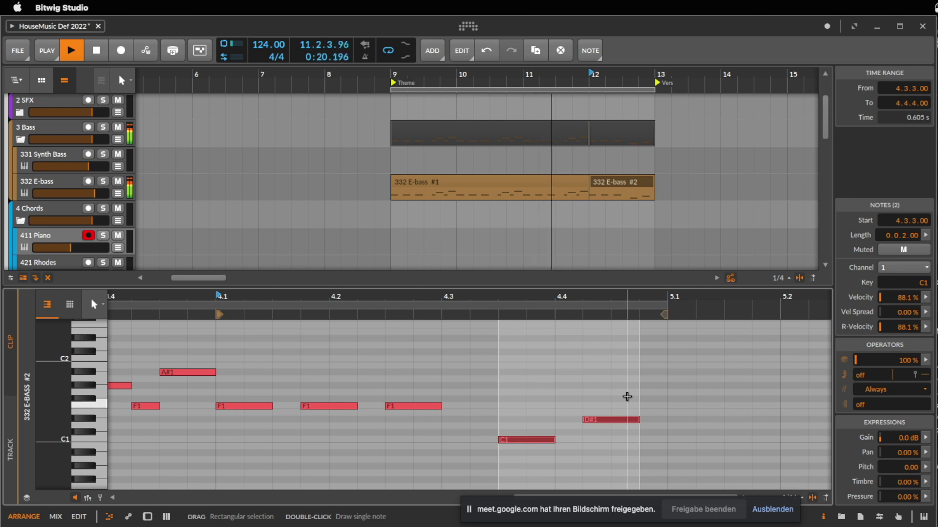
key("shift+Up")
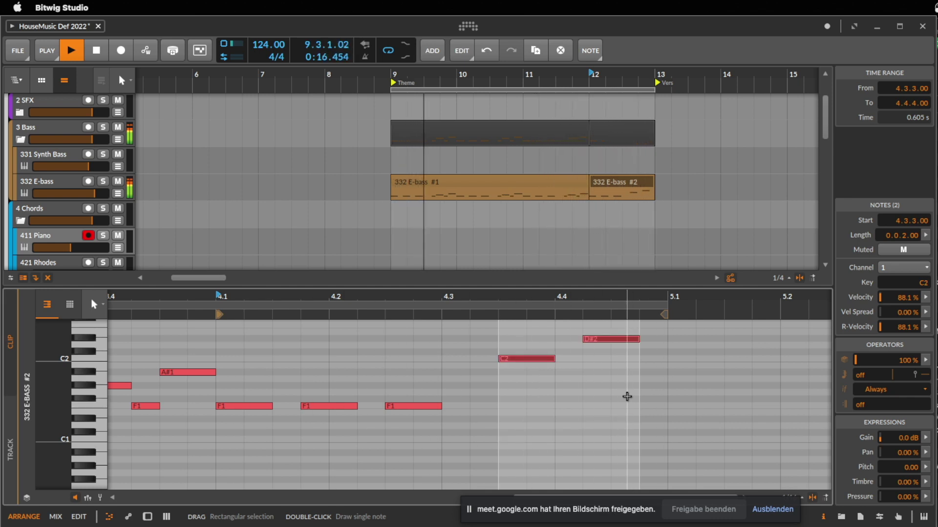
scroll(627, 397, "up", 2)
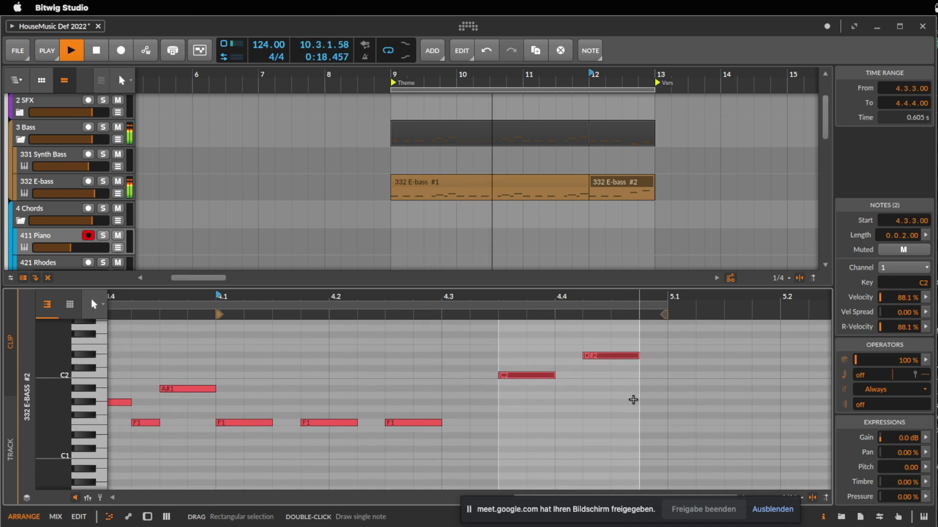
left_click(627, 396)
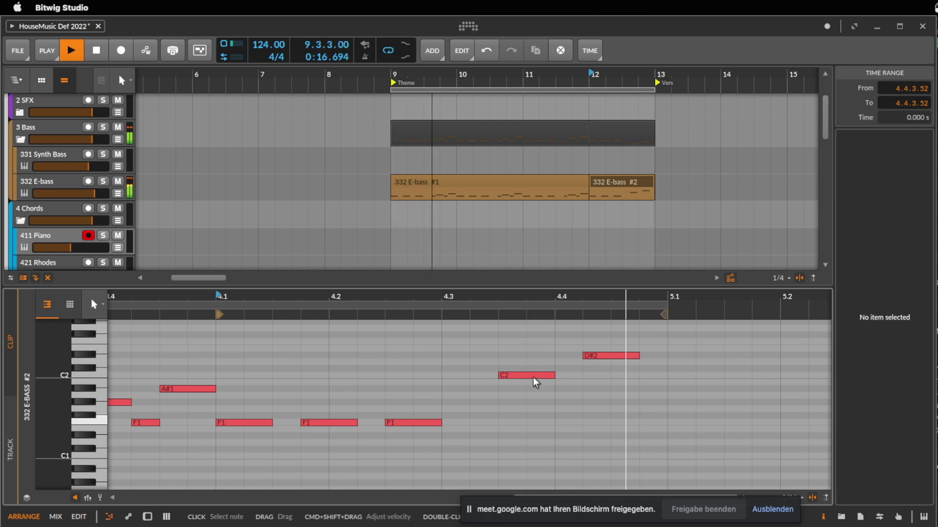
Step: Add an F1 note at 4.4.1 with a length of 0.0.1.00 between the C2 and D#2 notes
double_click(561, 388)
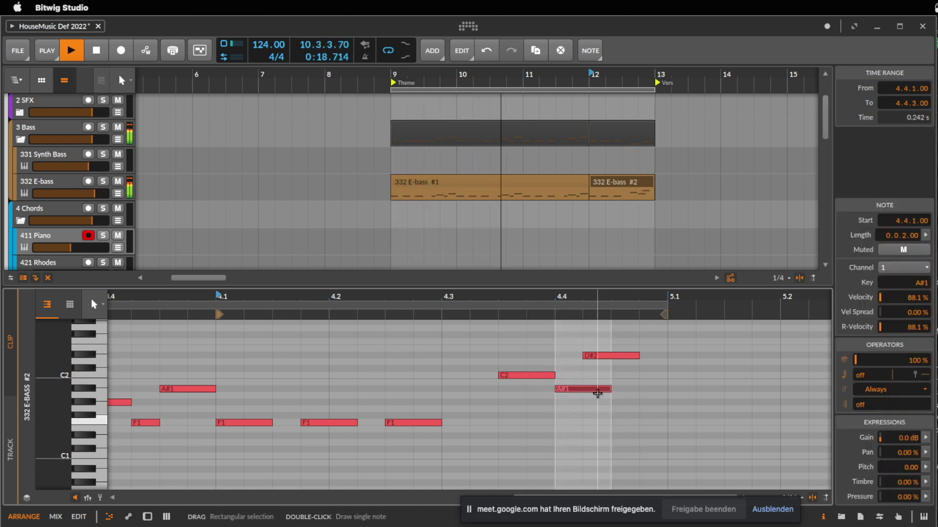
left_click_drag(607, 389, 582, 389)
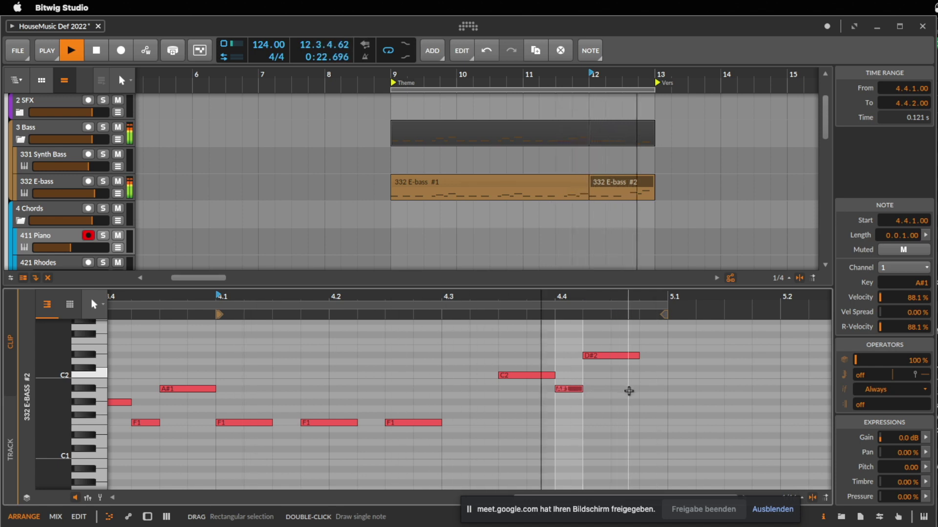
left_click_drag(571, 390, 581, 426)
left_click(632, 405)
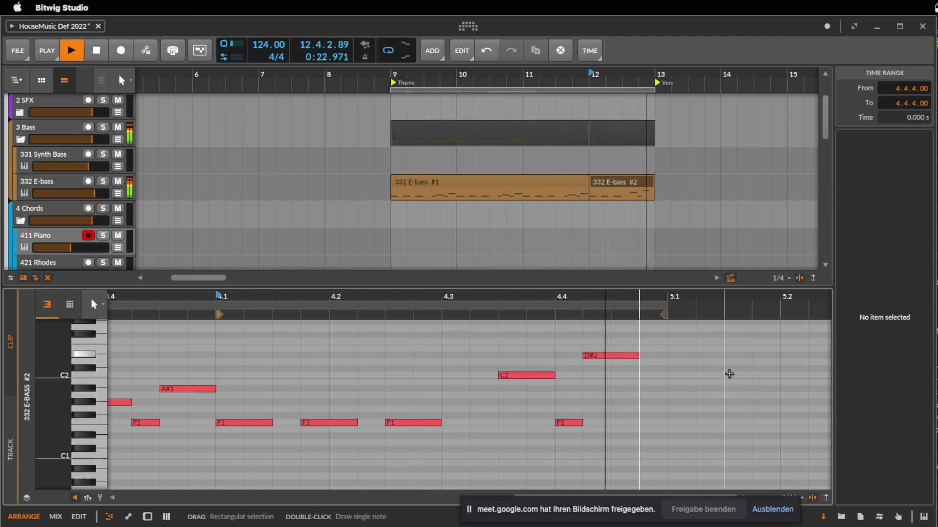
Step: Extend the D#2 at 4.4.2 to the clip end at 5.1.1, a length of 0.0.3.00
left_click(643, 357)
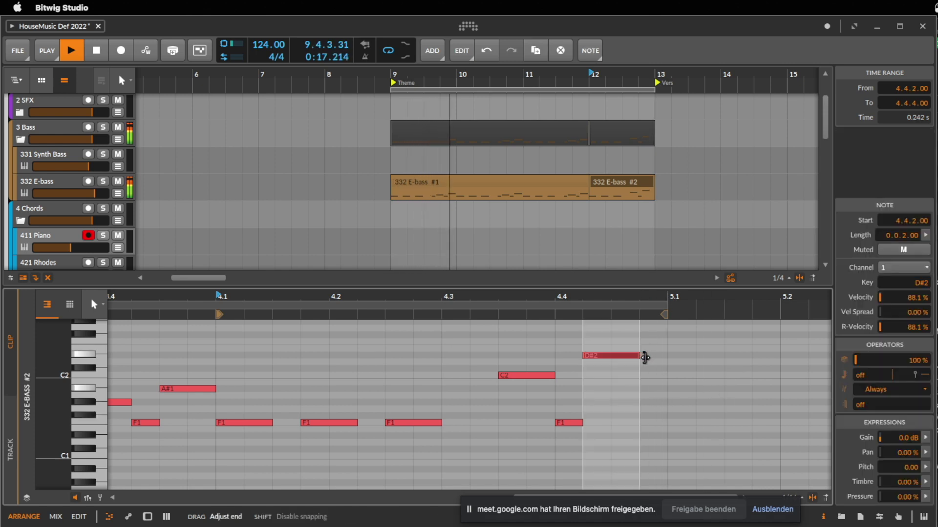
left_click_drag(644, 357, 666, 356)
left_click(724, 408)
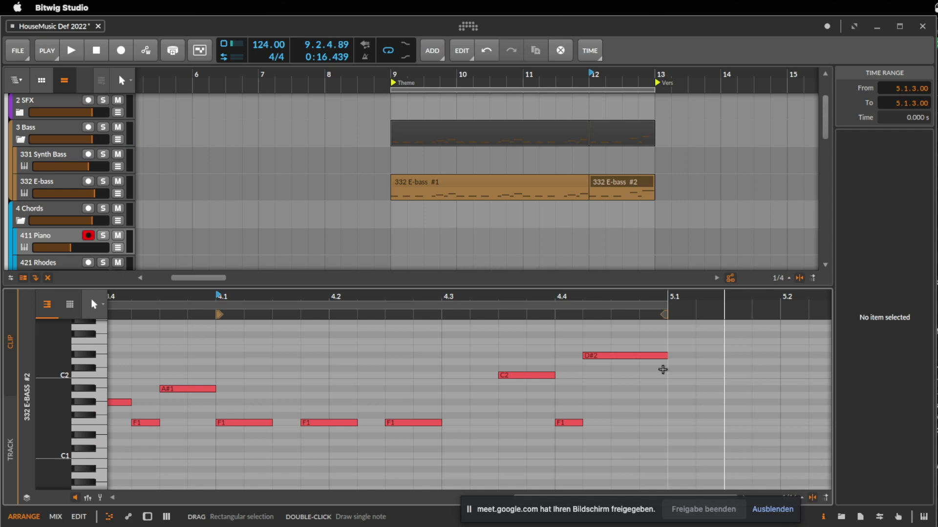
left_click(630, 358)
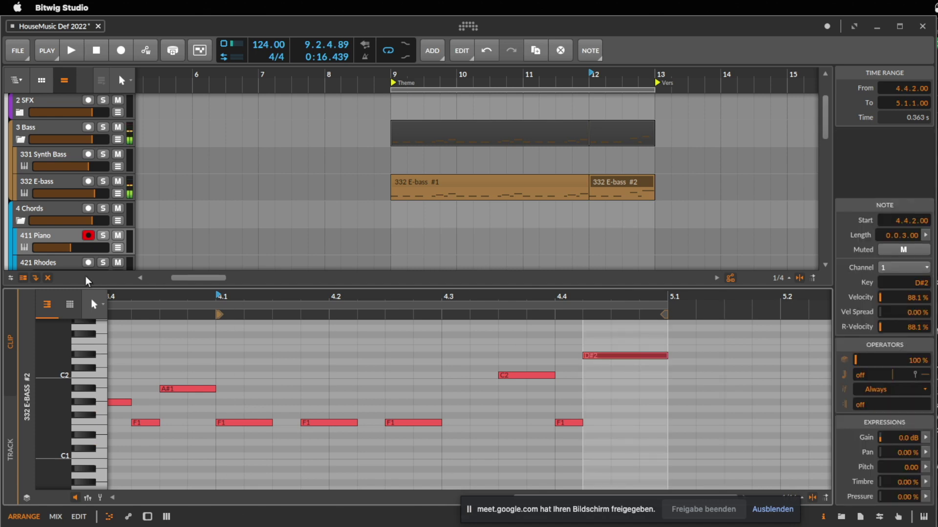
Step: Insert the LFOTool effect at the end of the 332 E-bass track's device chain
left_click(61, 181)
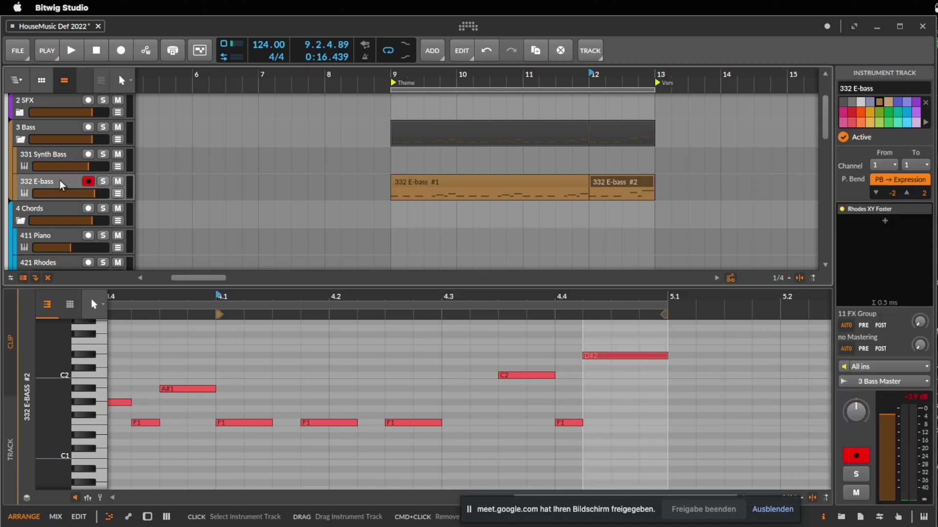
key("alt+2")
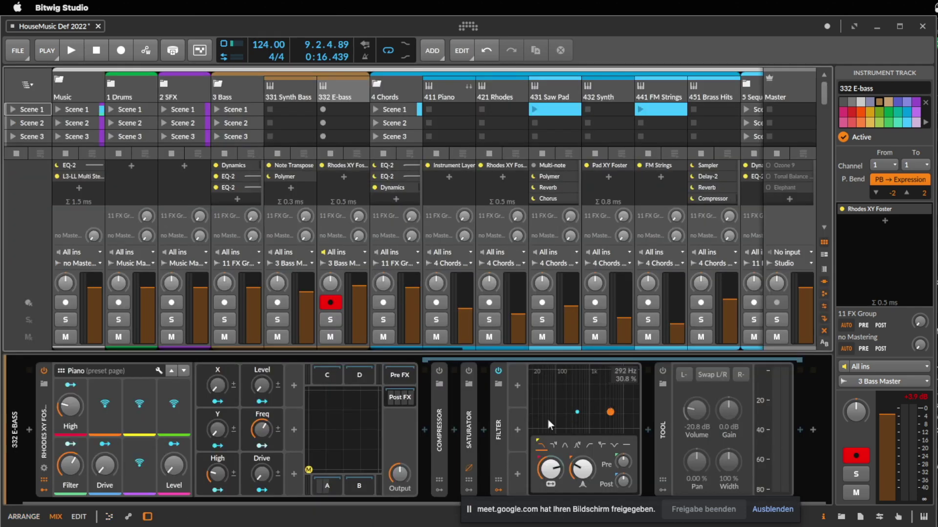
left_click_drag(221, 502, 591, 511)
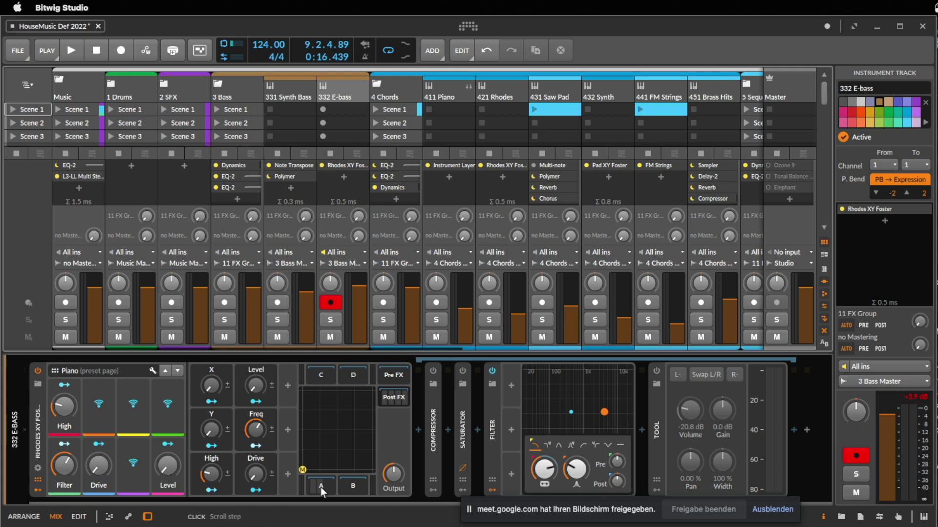
left_click(807, 430)
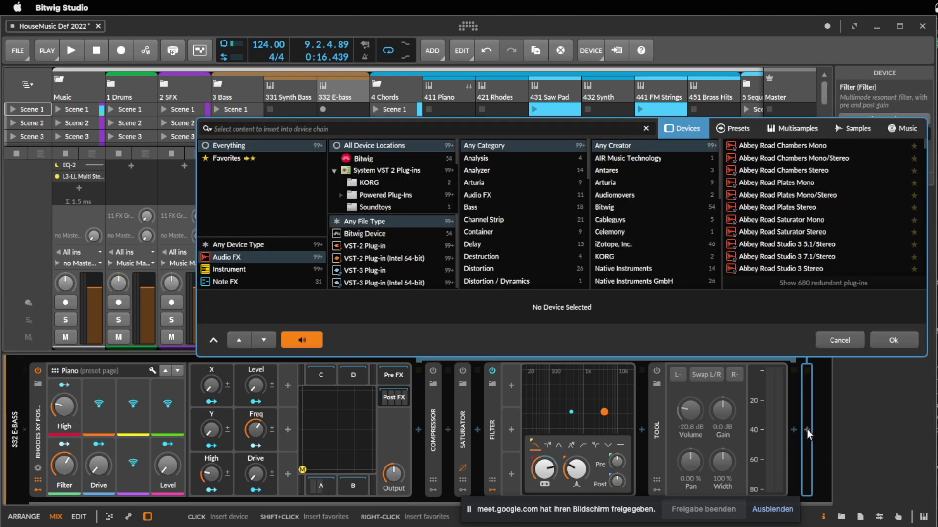
type("lfo")
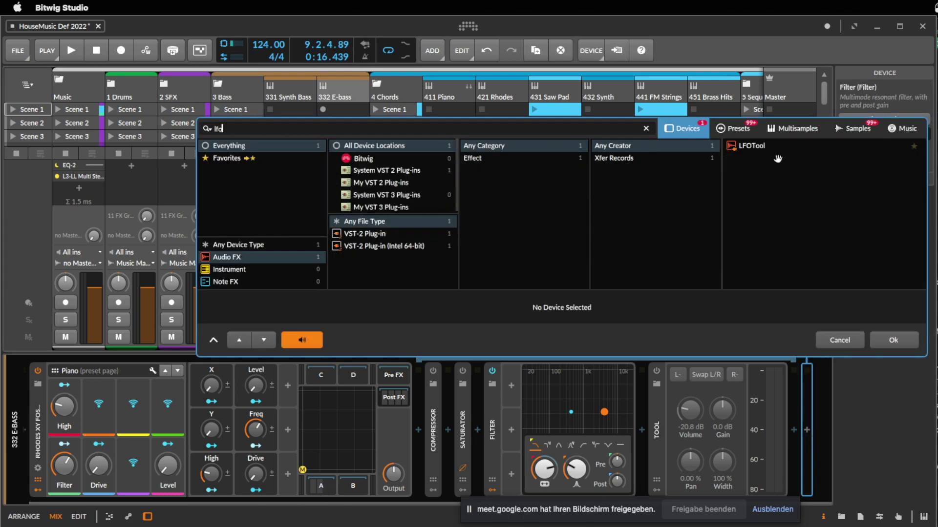
double_click(765, 145)
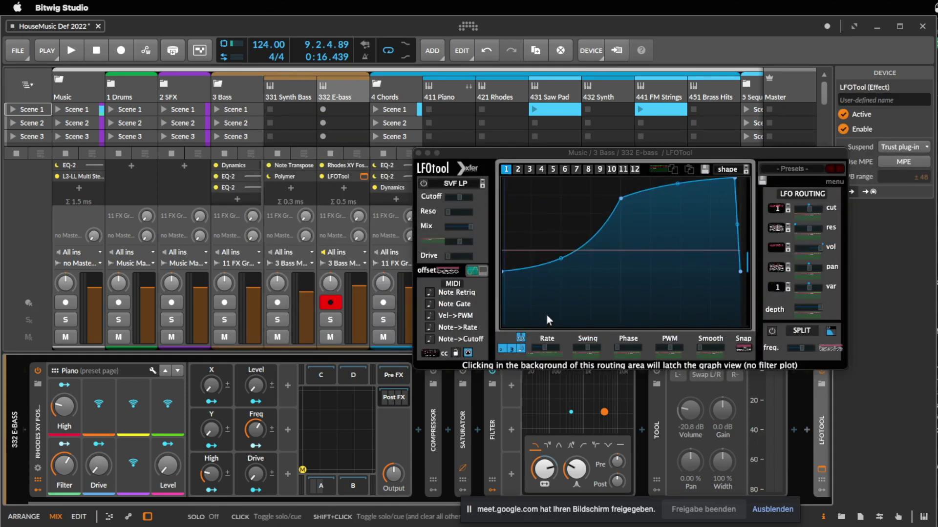
Step: Play the soloed 332 E-bass from bar 9 in the arrangement and lower the start point of LFOTool's graph 1 curve to the graph's floor
key("Tab")
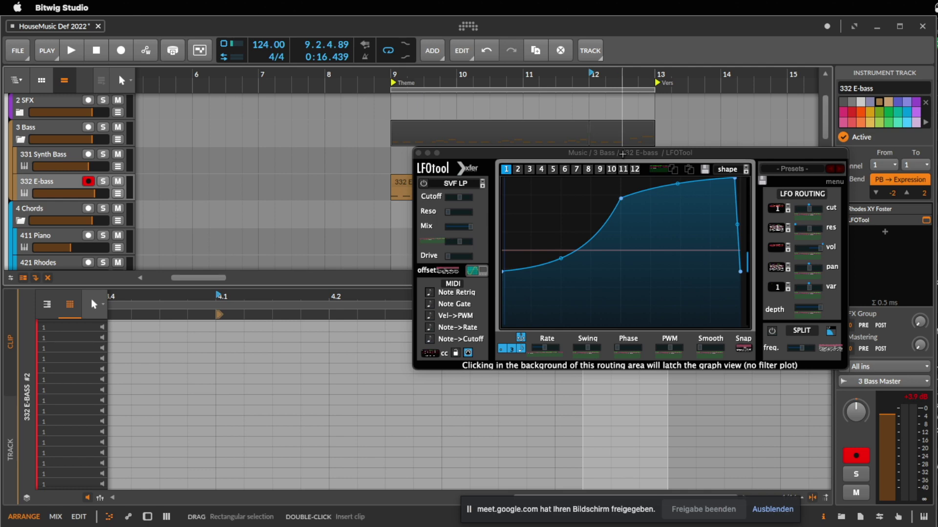
left_click_drag(622, 154, 409, 238)
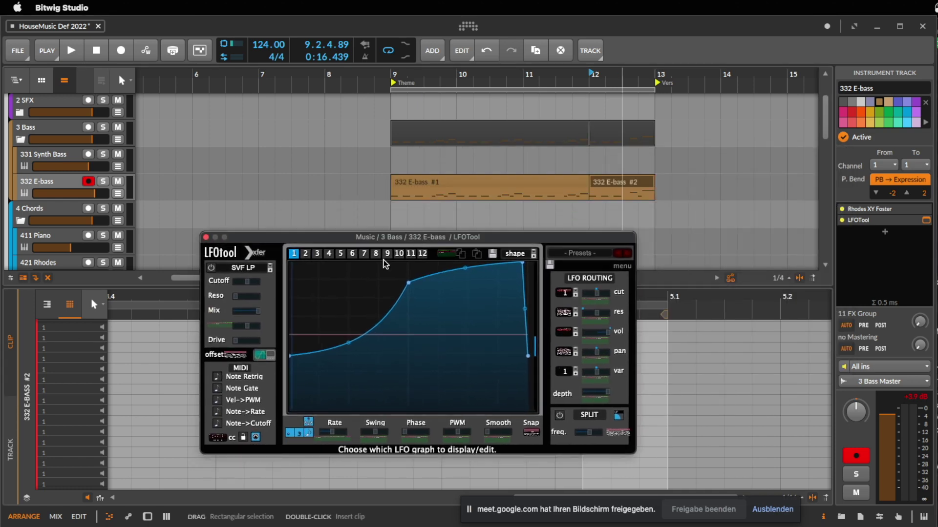
left_click(498, 182)
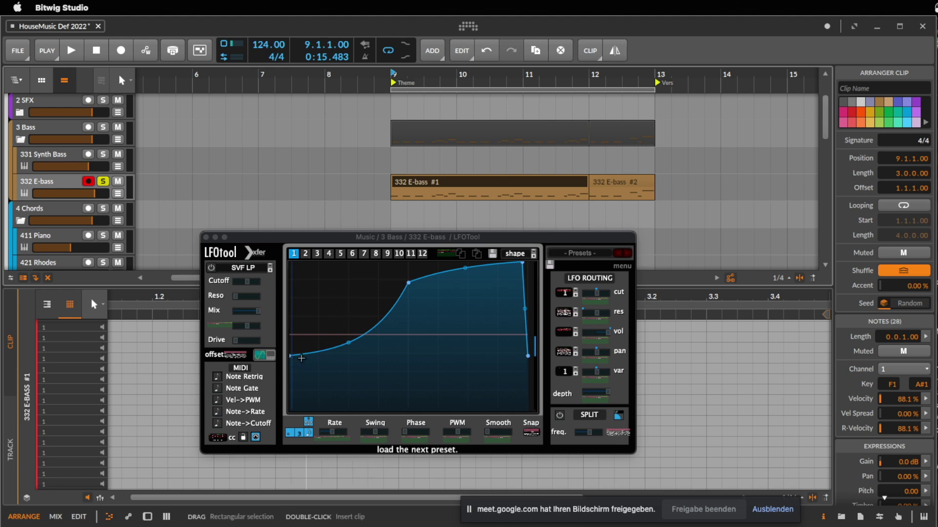
key("space")
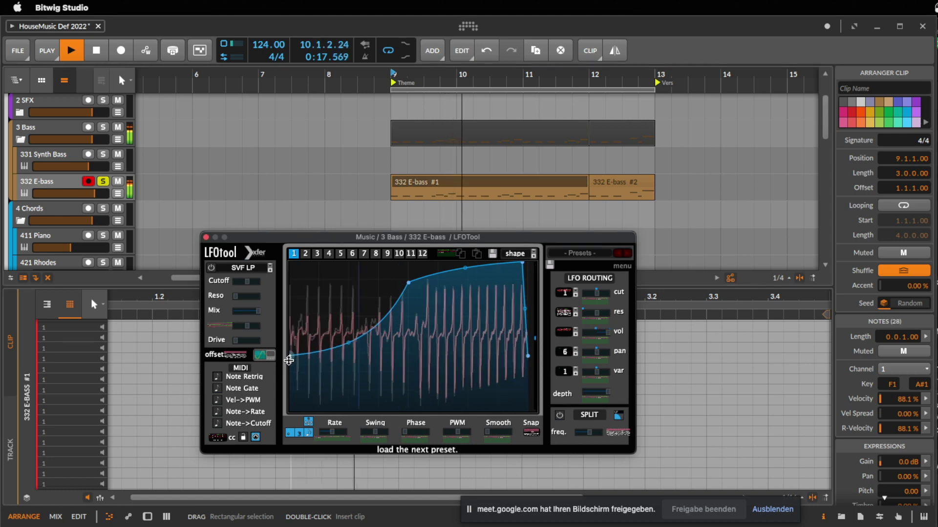
left_click_drag(289, 355, 284, 427)
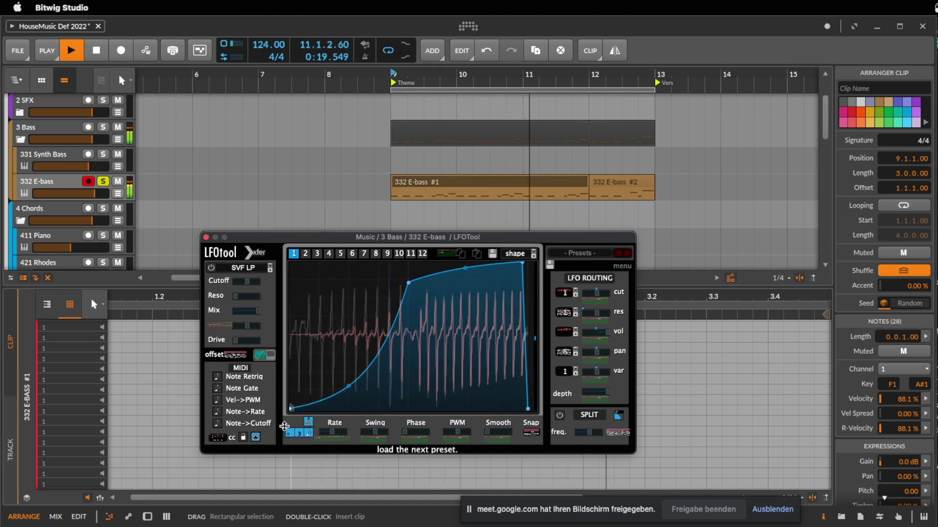
Step: Raise the start point of LFOTool's graph 1 curve to about four fifths of the graph's height and stop playback
left_click_drag(285, 428, 301, 371)
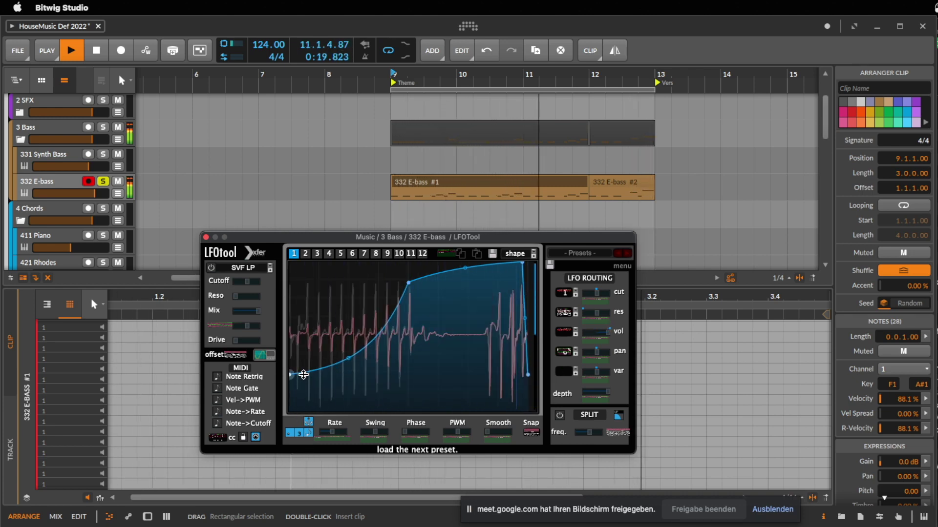
key("space")
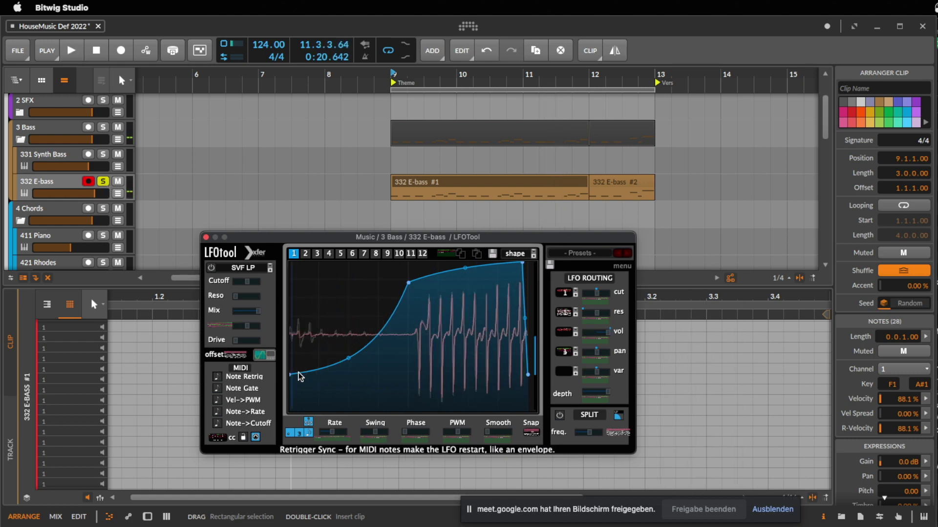
left_click_drag(289, 372, 279, 312)
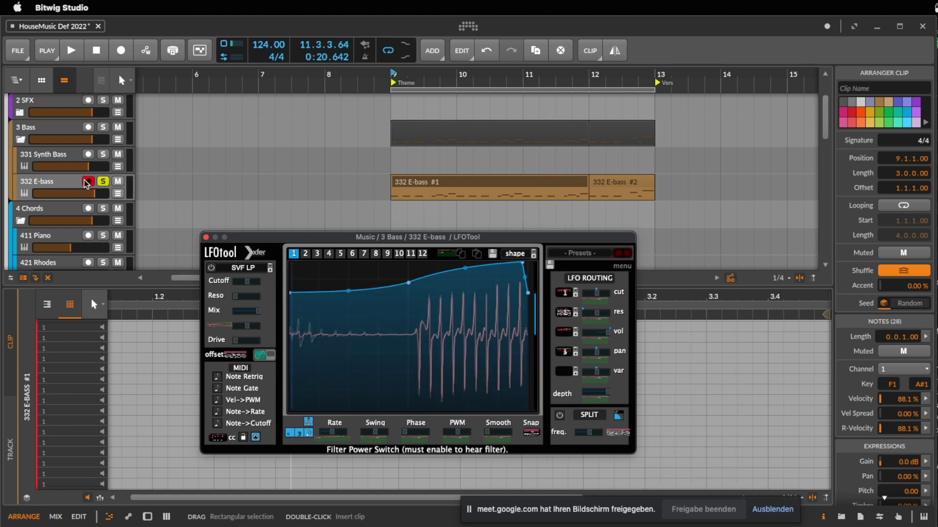
Step: Unsolo 332 E-bass, play from bar 9, and lower the graph 1 curve's start point to about half height, closing the LFOTool window
left_click(100, 183)
key("space")
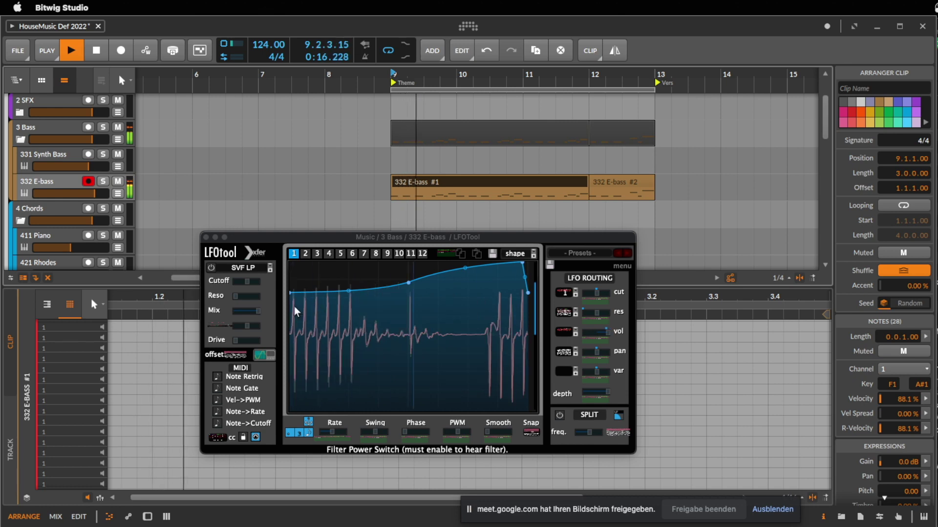
left_click_drag(294, 292, 290, 331)
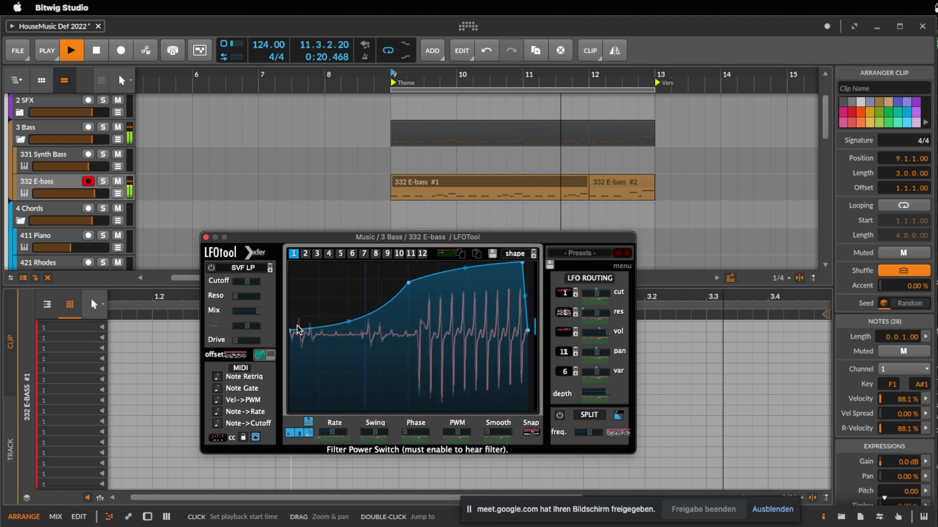
left_click(206, 237)
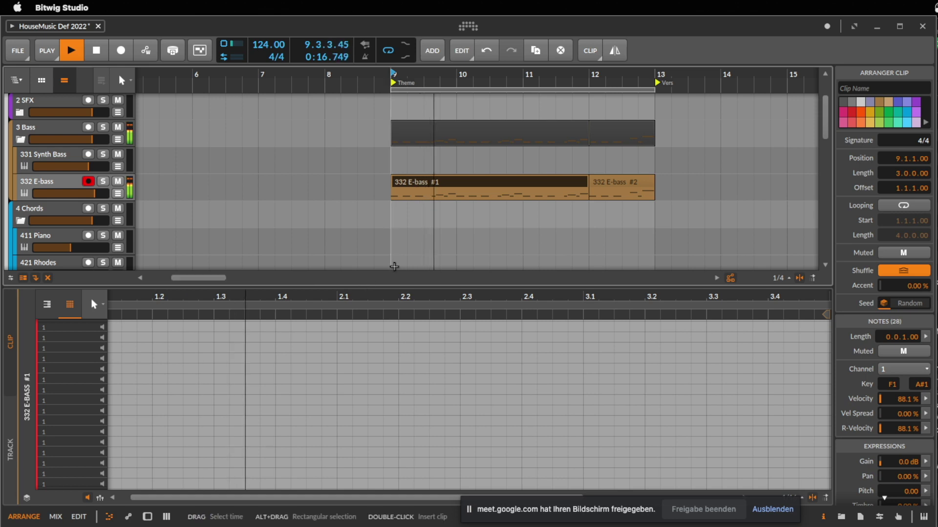
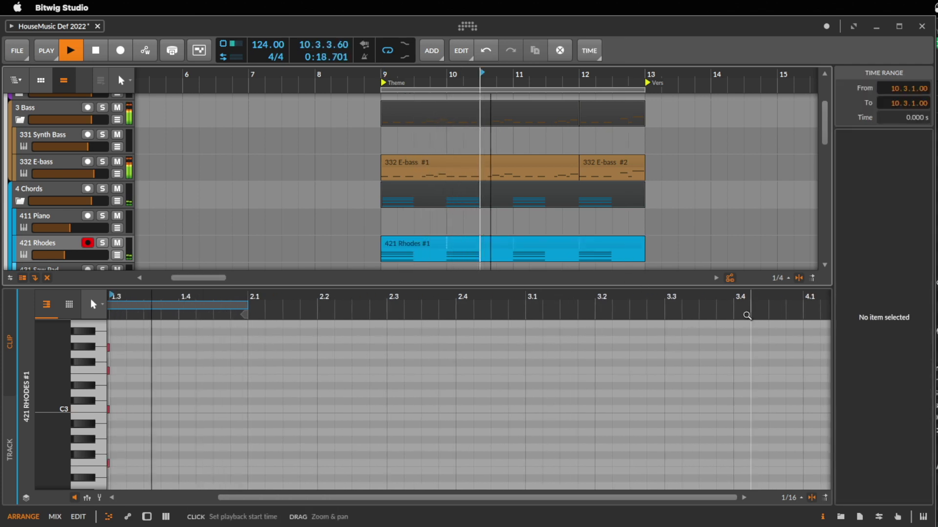
Step: Stop playback and select the 421 Rhodes clip in the theme section
left_click(602, 247)
key("space")
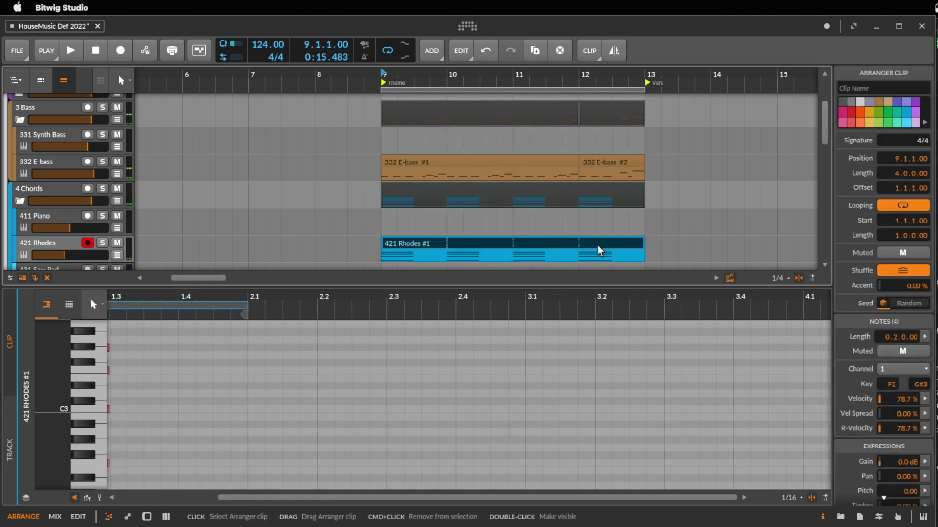
scroll(598, 247, "down", 3)
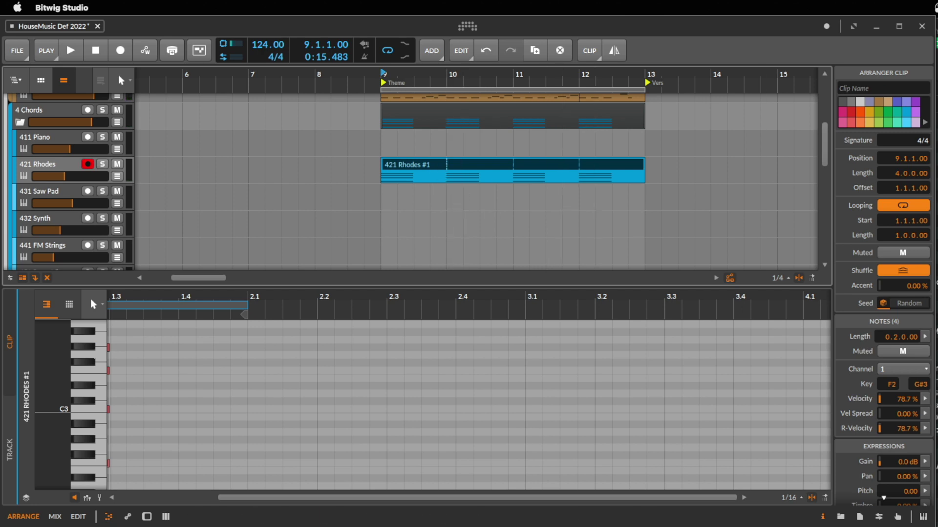
Step: Switch to Finder, open the House Music 2021 folder on the Work A drive, and collapse its *Referentz Titel folder
key("super+Tab")
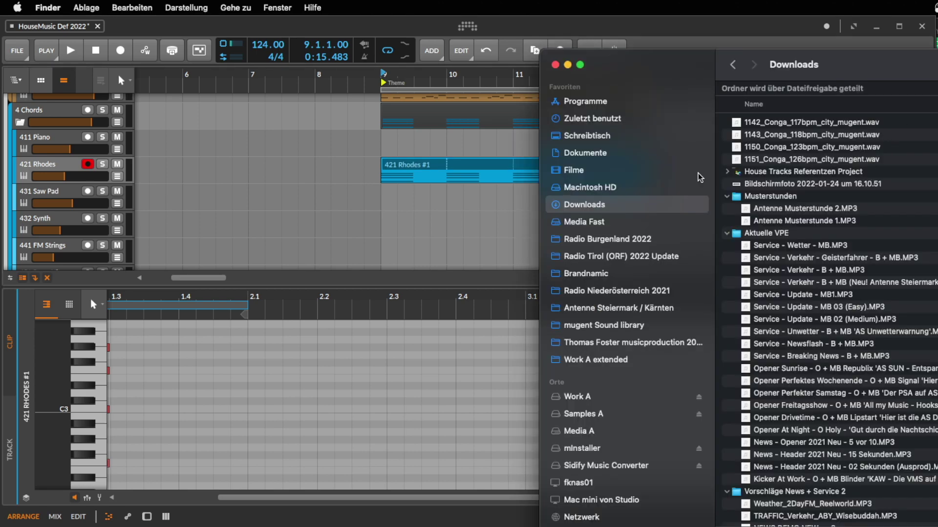
left_click(576, 397)
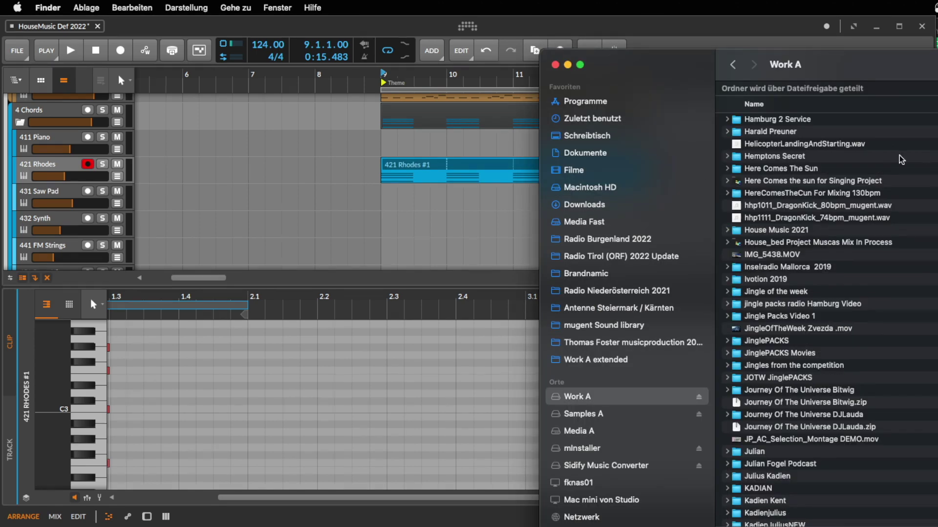
type("house")
key("super+Down")
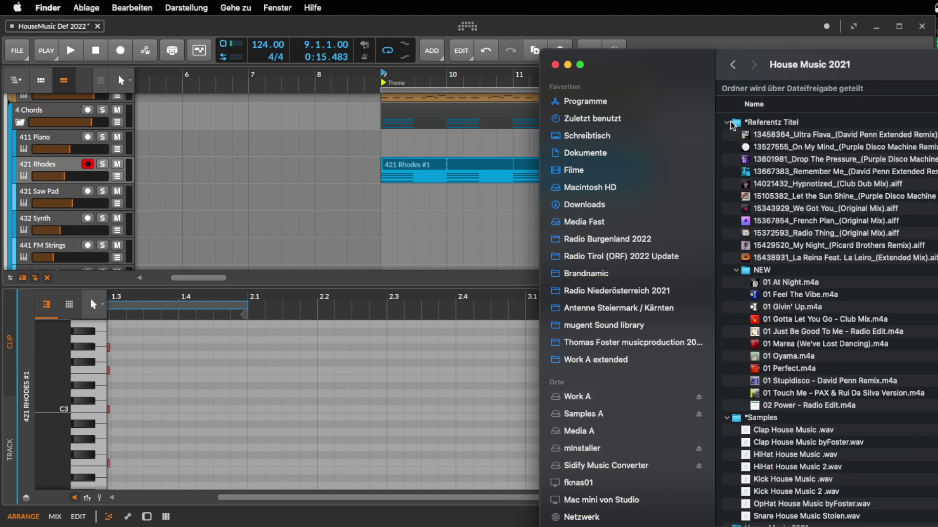
left_click(727, 122)
left_click_drag(898, 72, 893, 69)
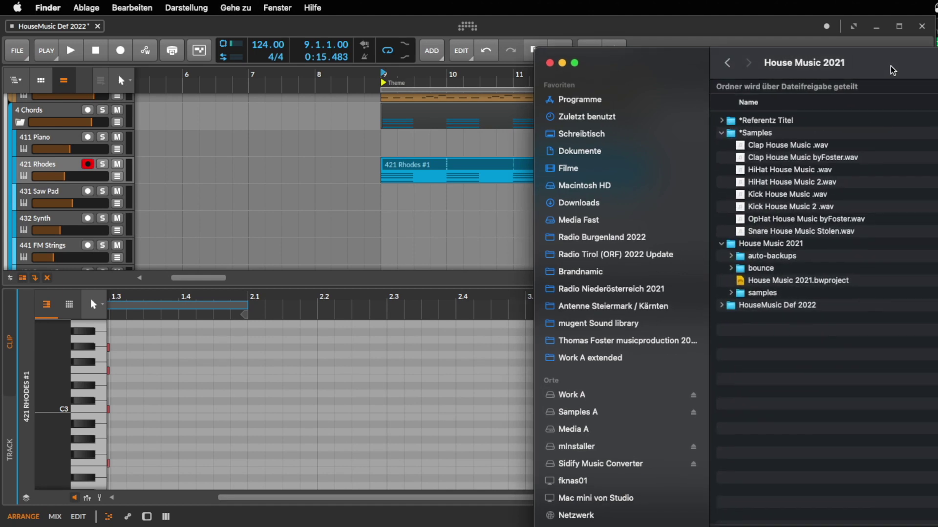
Step: Look through the audio files in the samples subfolder of the House Music 2021 project for a suitable vocal, and collapse it again
left_click(746, 294)
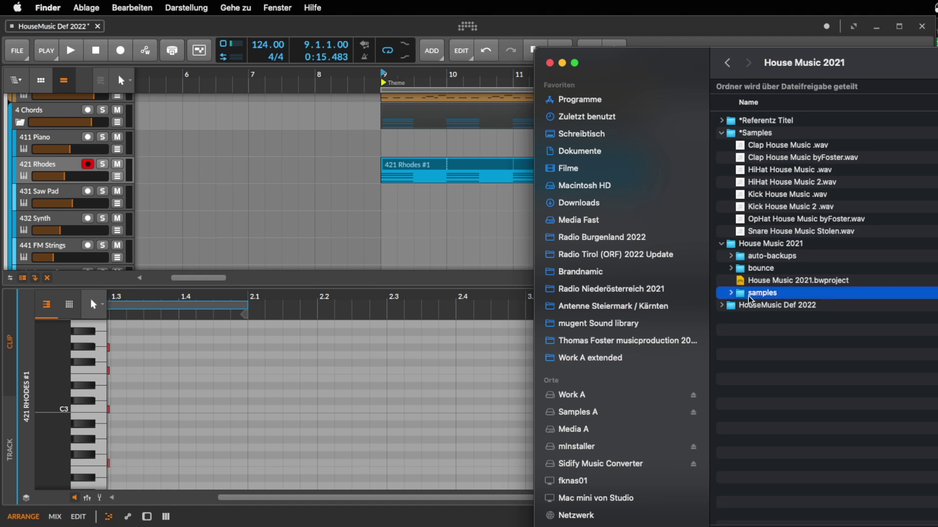
left_click(737, 294)
left_click(731, 293)
scroll(869, 445, "down", 10)
scroll(868, 445, "up", 10)
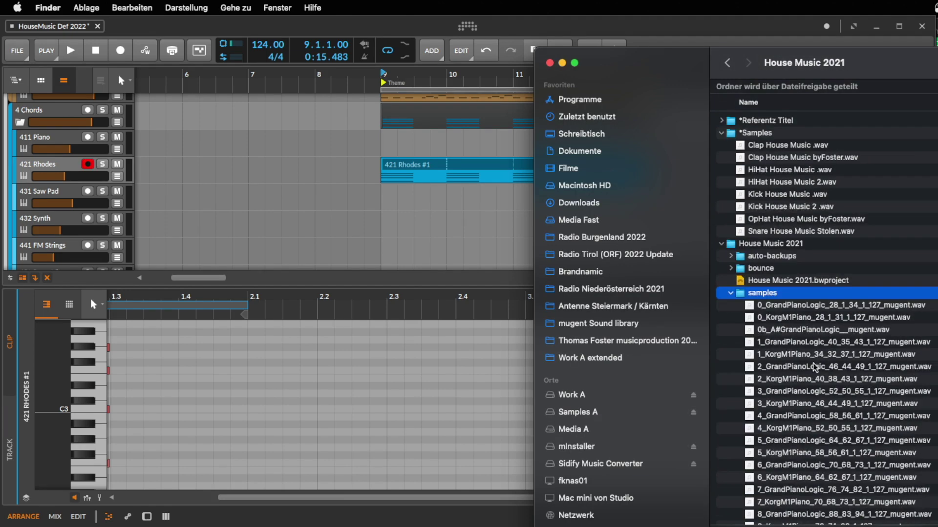
scroll(776, 323, "down", 10)
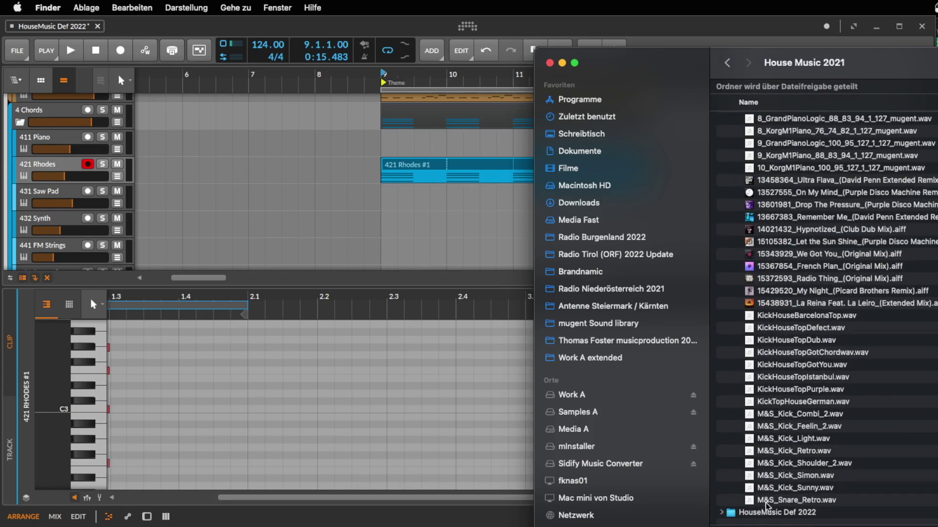
scroll(776, 484, "up", 15)
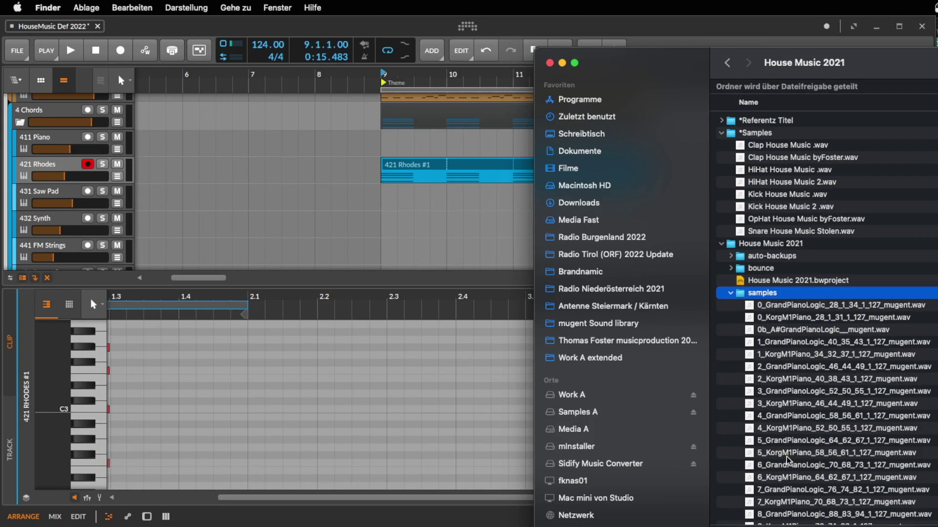
left_click(731, 294)
Step: Expand the HouseMusic Def 2022 project folder and look through the audio files in its samples subfolder
left_click(727, 307)
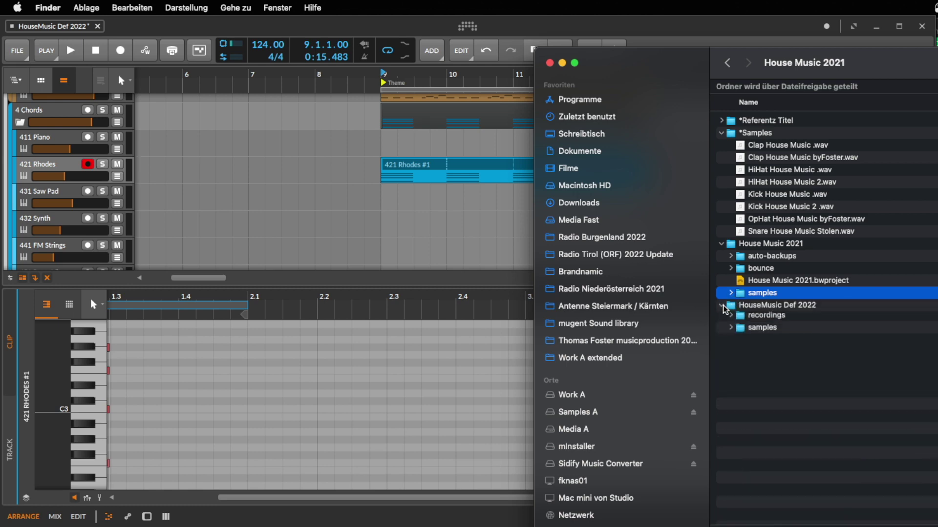
left_click(736, 380)
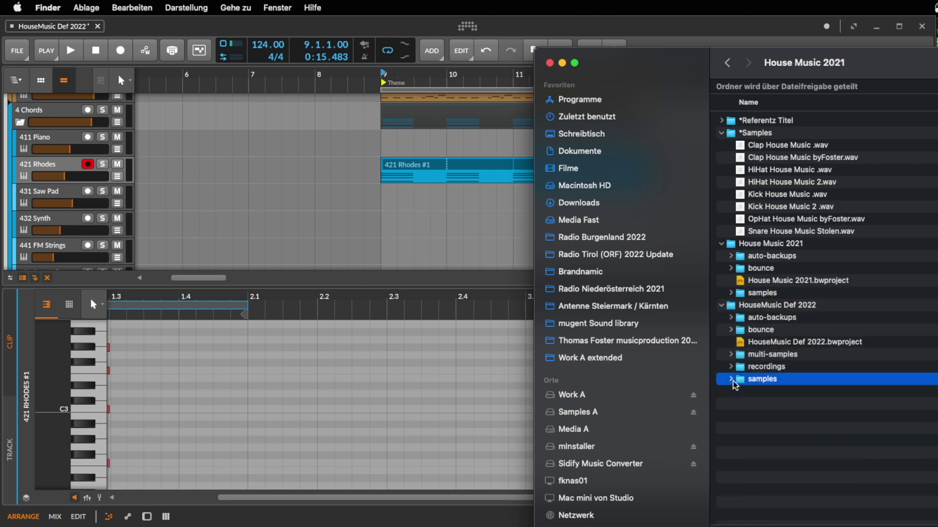
scroll(747, 386, "down", 15)
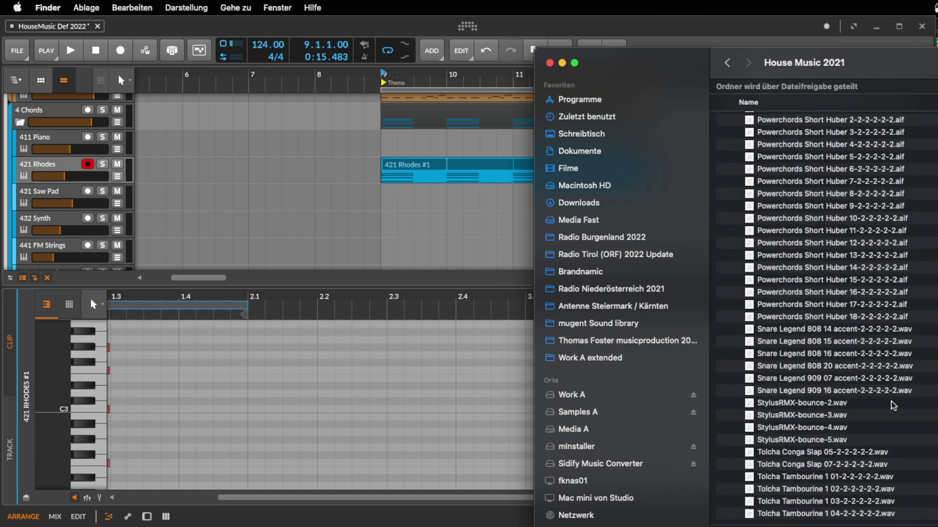
scroll(892, 405, "up", 10)
scroll(892, 405, "up", 10)
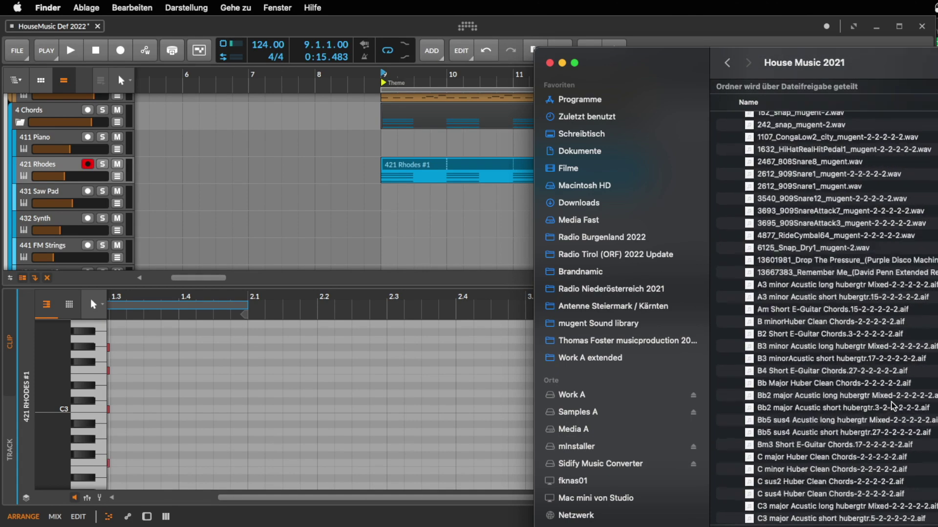
scroll(893, 406, "up", 10)
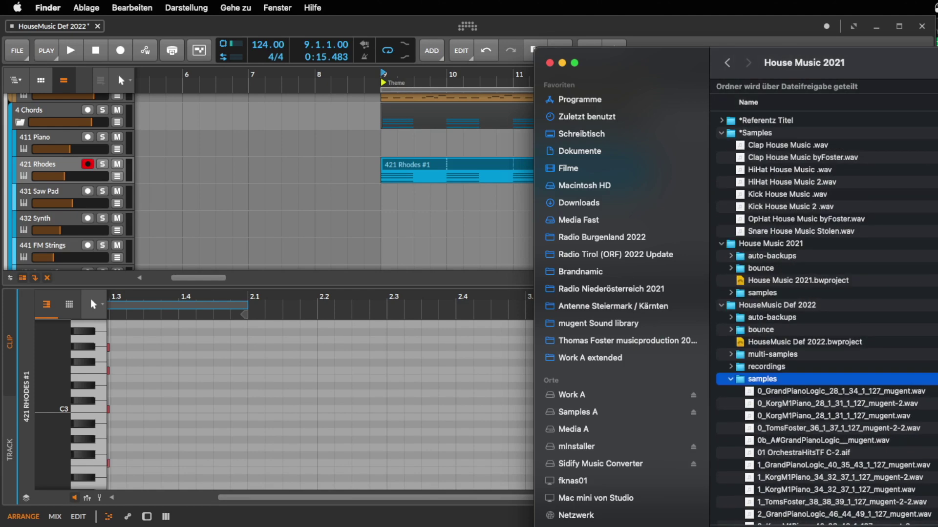
left_click_drag(879, 63, 810, 32)
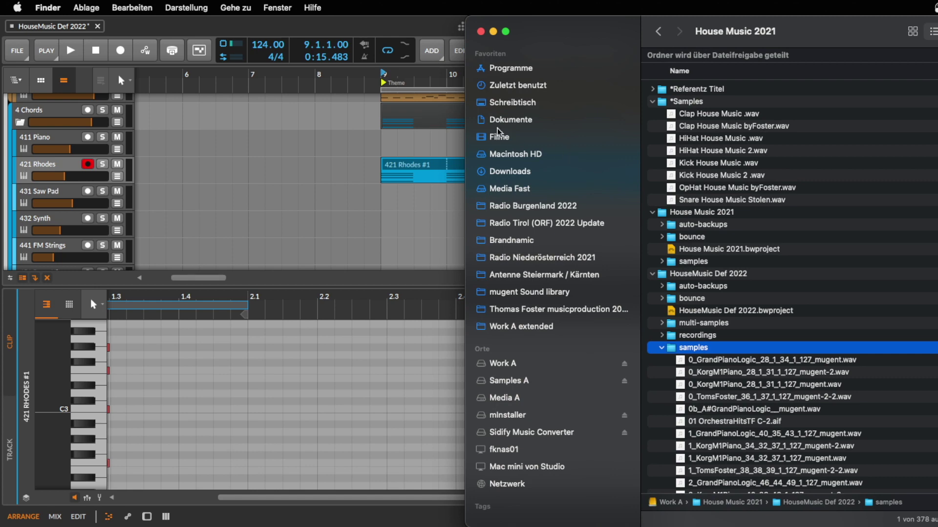
Step: Browse the Downloads folder, preview the Chaka Khan Do You Love What You Feel mp3, and select the Beats from Soulhits folder
left_click(513, 172)
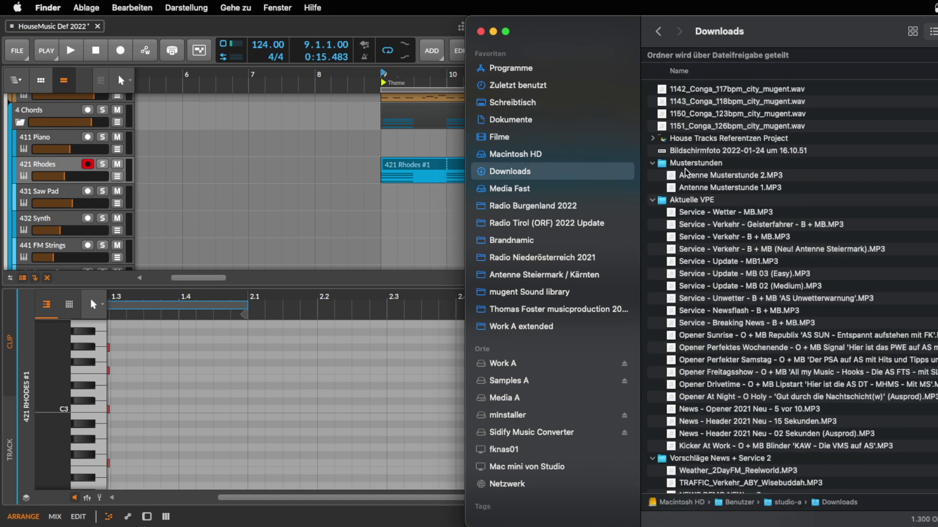
scroll(708, 197, "down", 10)
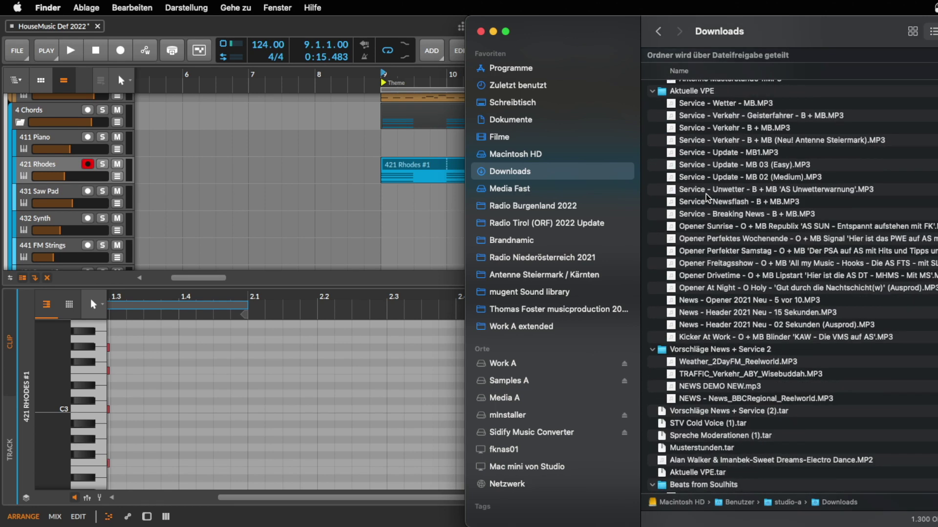
scroll(776, 332, "down", 2)
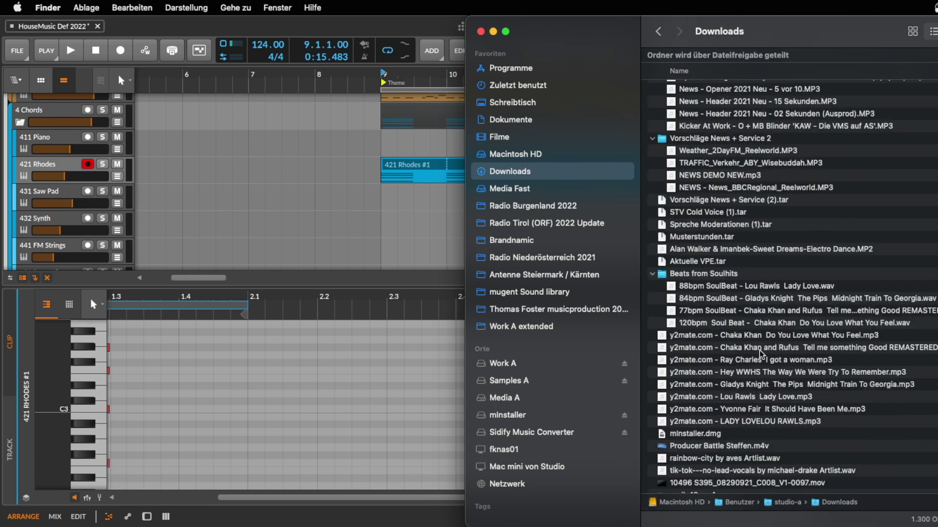
left_click(809, 336)
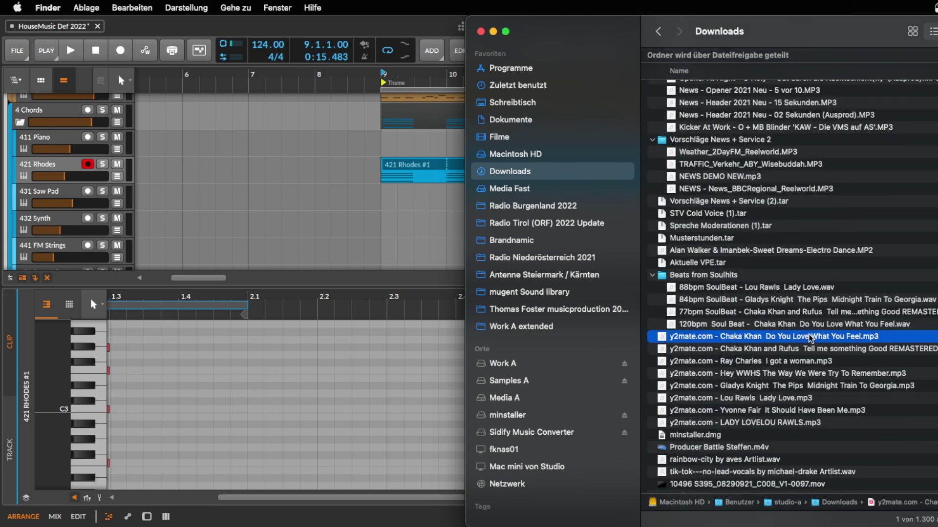
key("space")
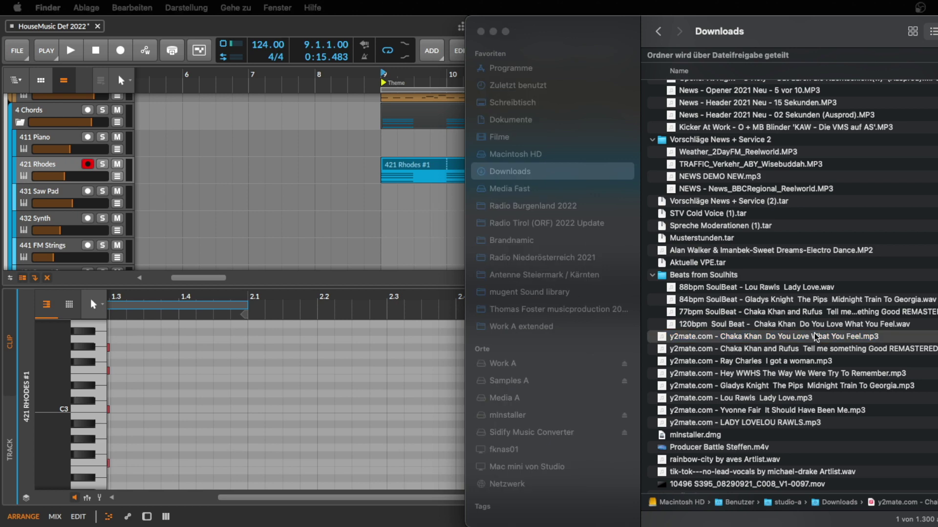
key("space")
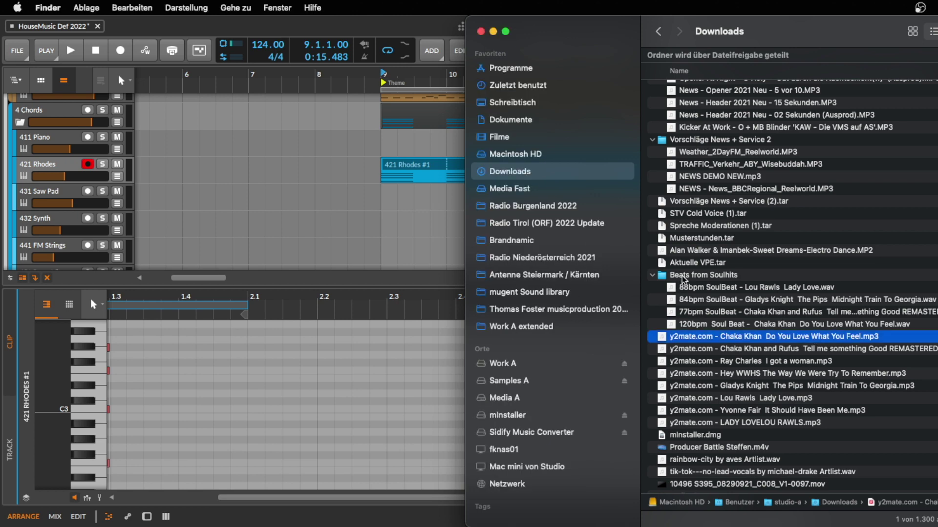
left_click(686, 277)
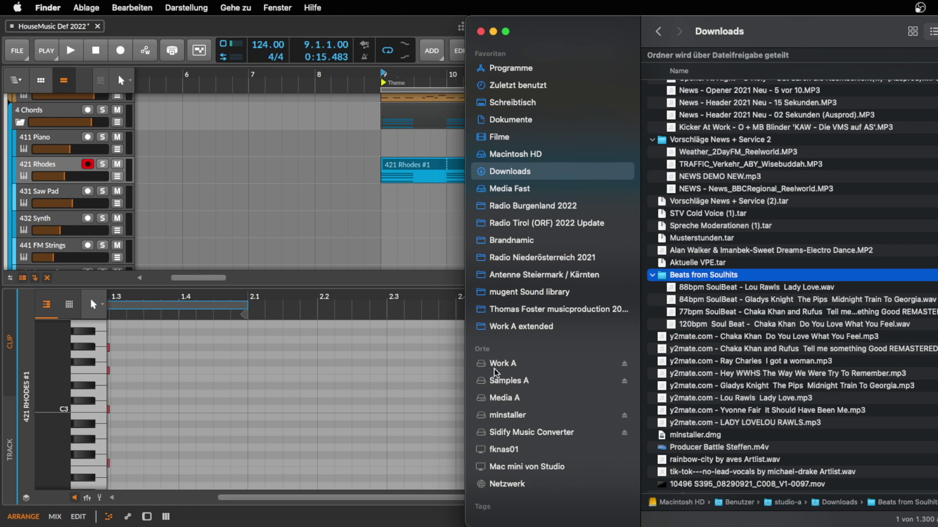
Step: Open the Soul from Hits folder inside Foster Vocals on the Samples A drive
left_click(508, 382)
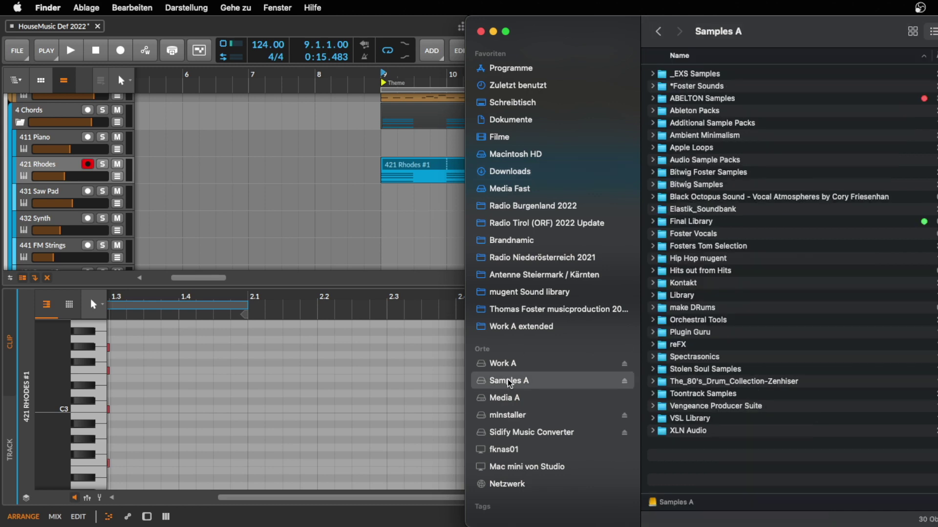
left_click(736, 216)
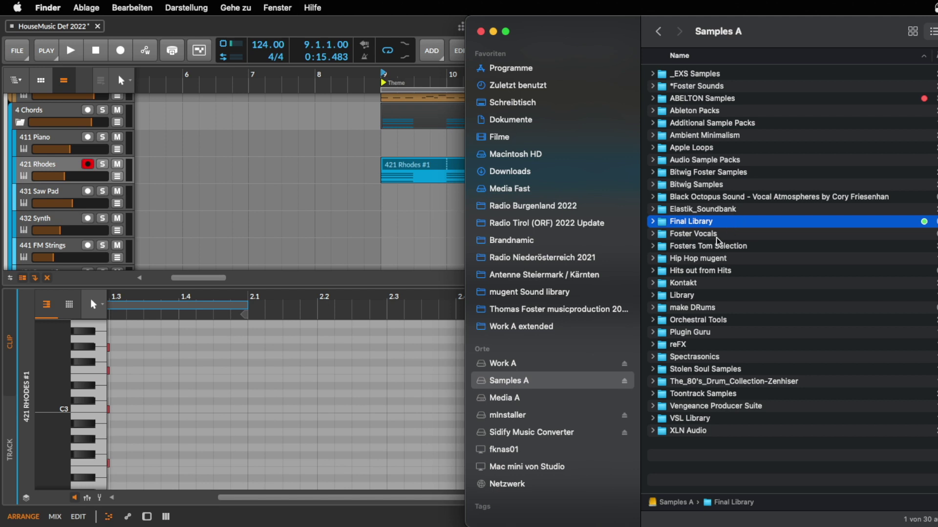
double_click(674, 235)
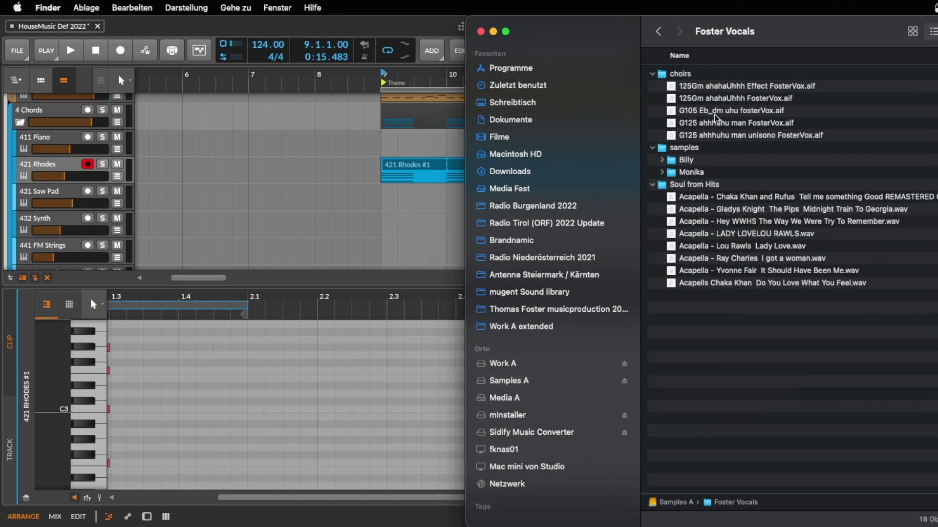
double_click(702, 187)
Step: Audition several passages of the Chaka Khan and Rufus Tell me something Good acapella, and close the preview
left_click(744, 75)
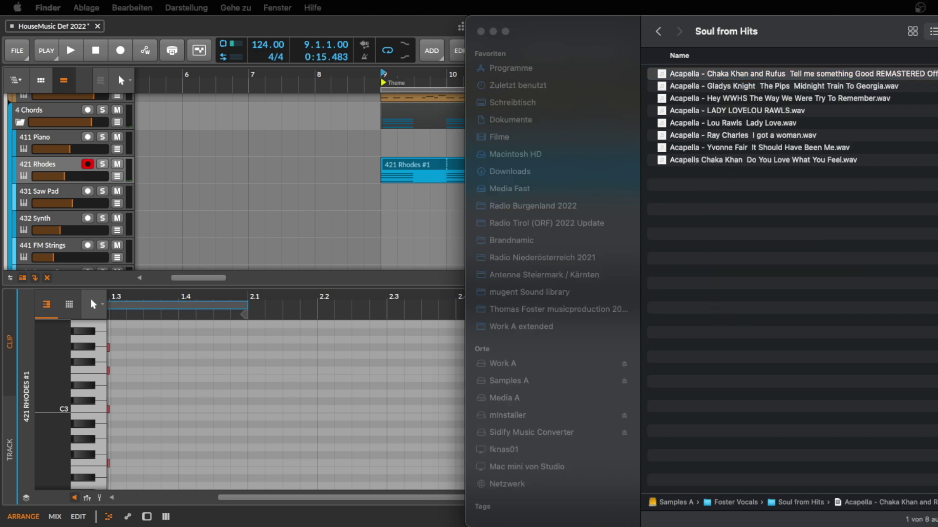
key("space")
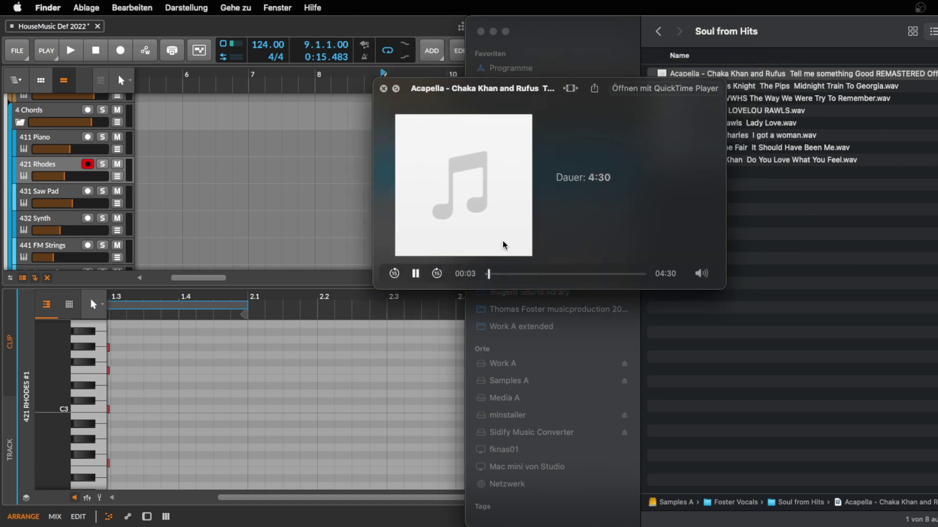
left_click(516, 275)
left_click(527, 274)
left_click_drag(548, 227, 487, 296)
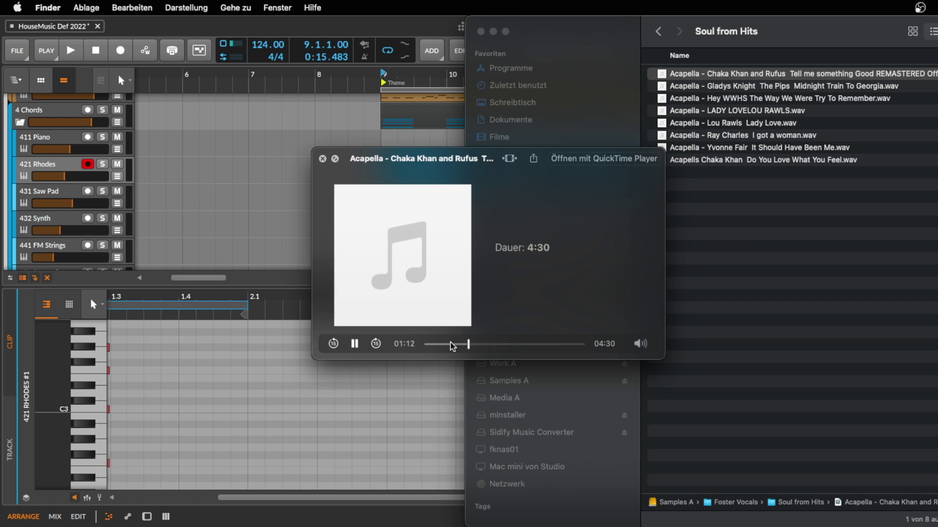
left_click(489, 344)
left_click(503, 344)
left_click(534, 347)
key("space")
Step: Switch to Bitwig Studio, expand the 8 Lead group, and add an audio track below 841 Vocal Chops
scroll(373, 171, "down", 5)
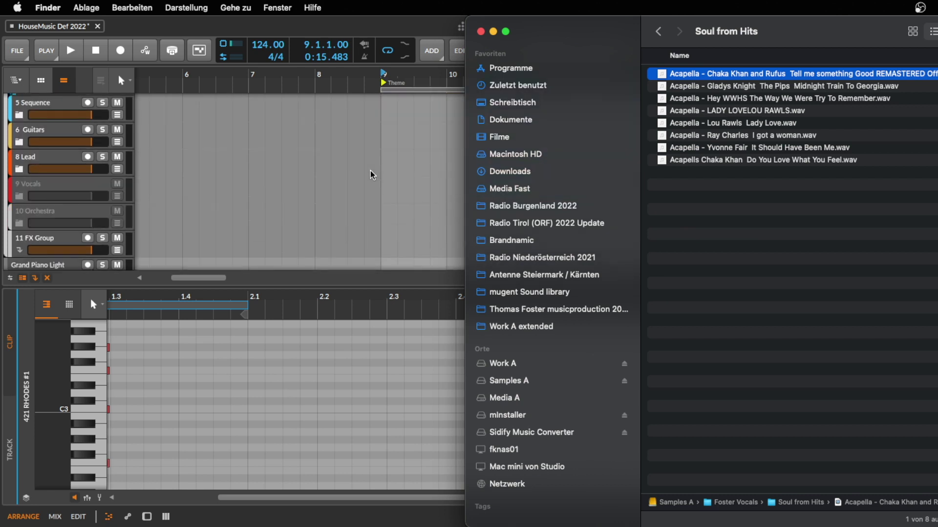
left_click(31, 196)
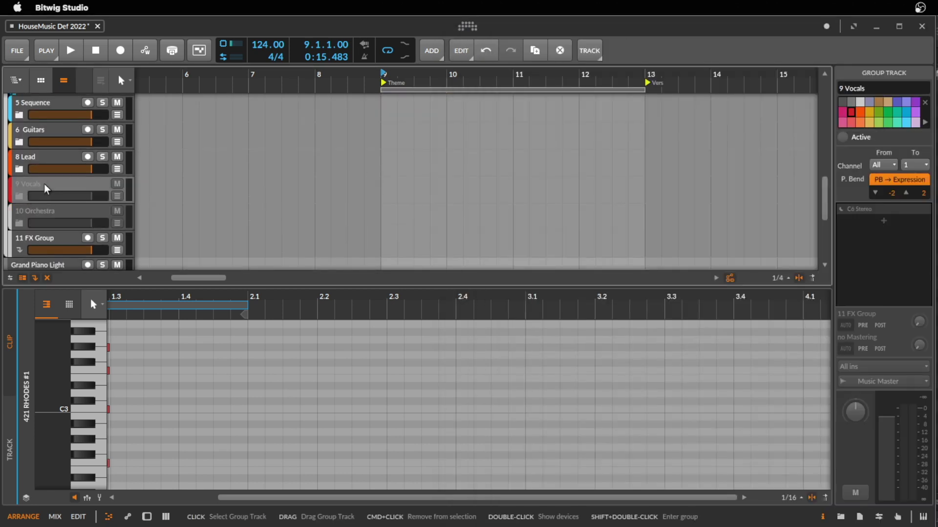
scroll(43, 187, "up", 1)
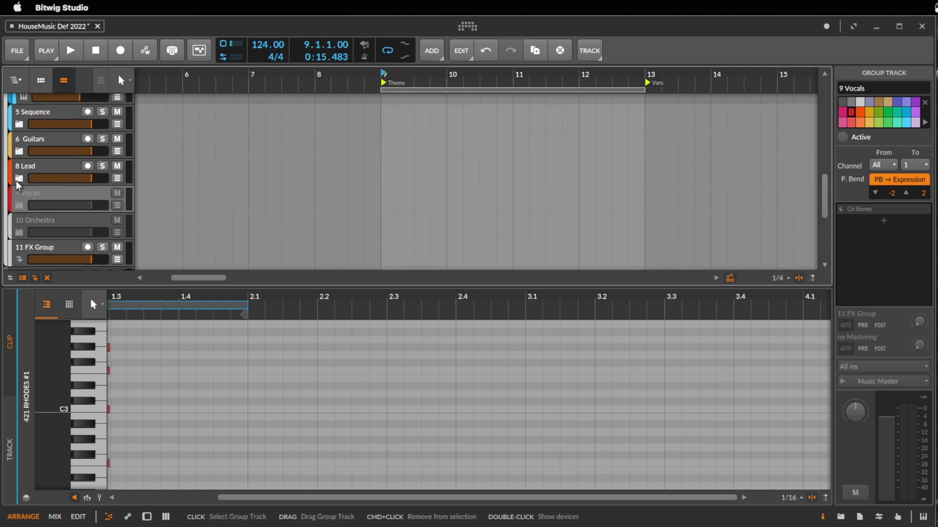
left_click(17, 181)
scroll(54, 232, "down", 3)
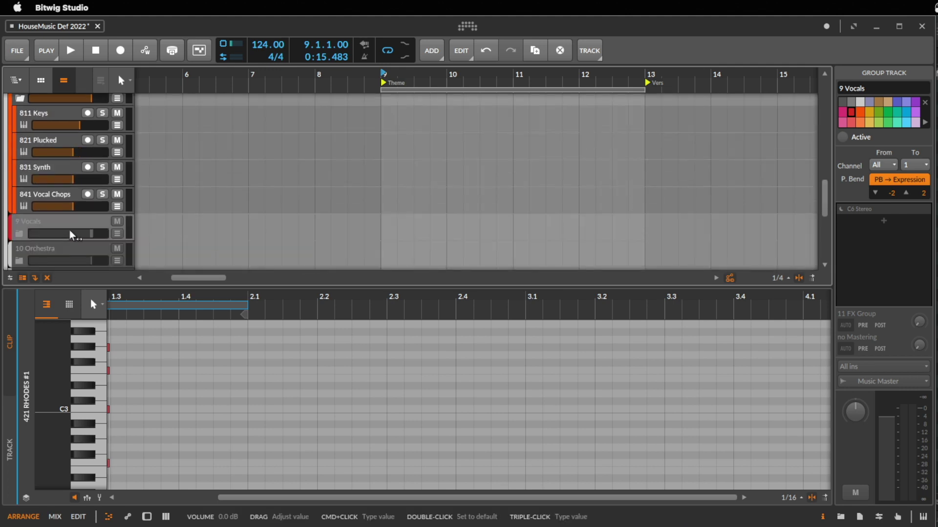
left_click(60, 196)
key("super+t")
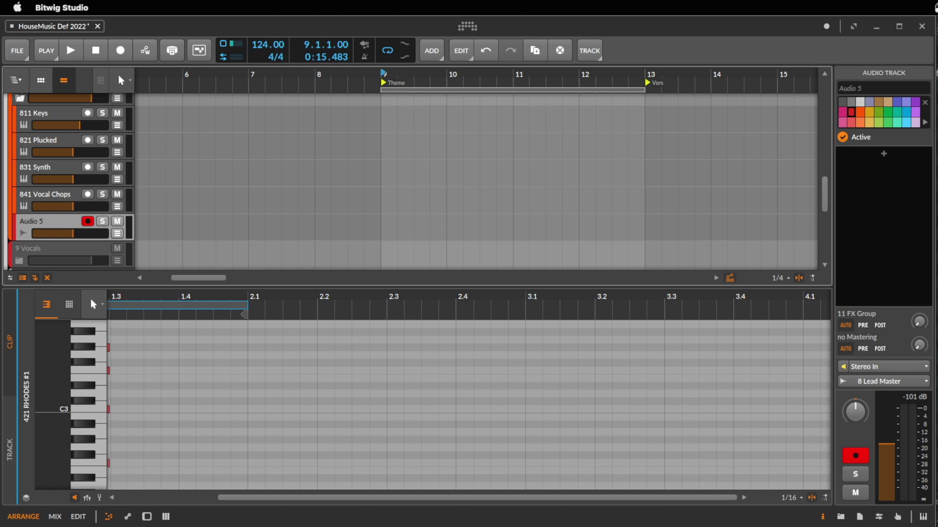
Step: Place the Chaka Khan and Rufus Tell me something Good acapella from Finder on the new audio track, starting at position 8.4.1
key("super+Tab")
left_click(764, 75)
left_click_drag(740, 78, 365, 225)
left_click(506, 224)
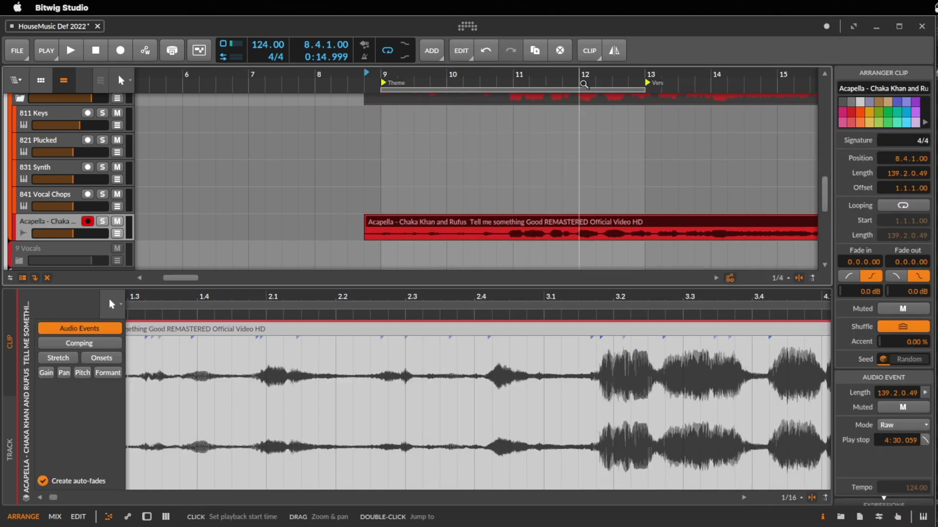
Step: Move the Chaka Khan and Rufus acapella clip earlier so that it starts at 5.3.1
left_click_drag(582, 83, 394, 74)
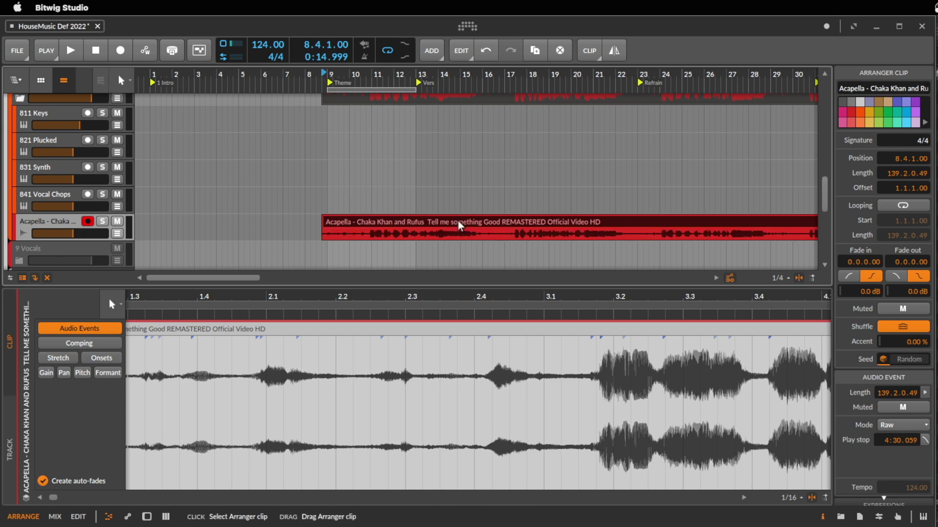
left_click_drag(454, 227, 387, 226)
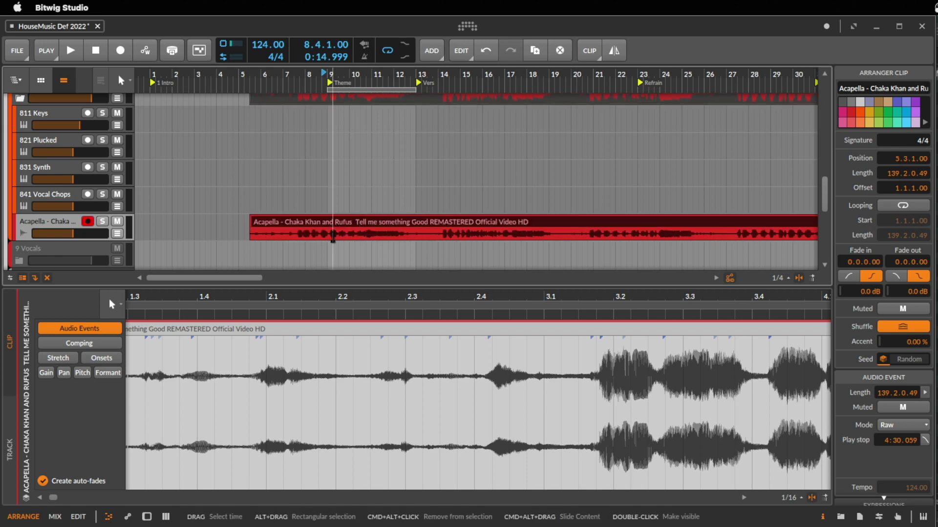
left_click(335, 239)
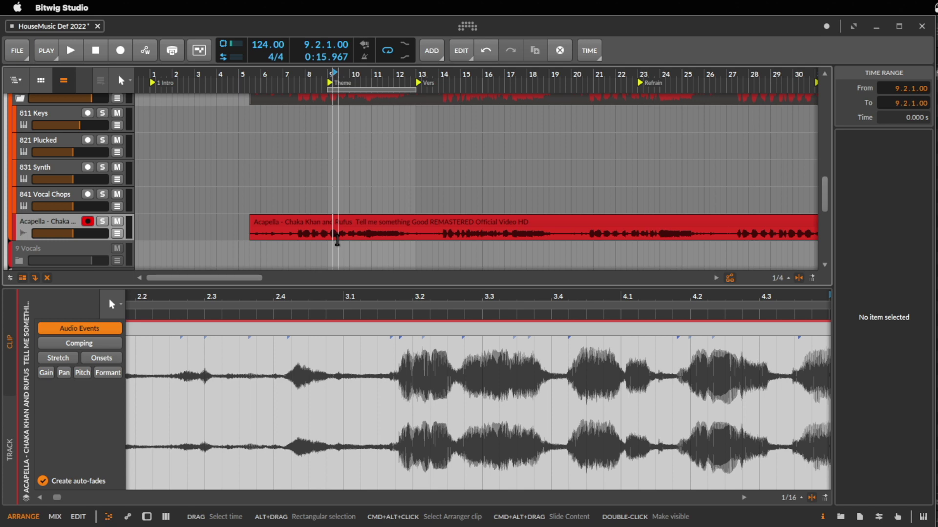
left_click(373, 238)
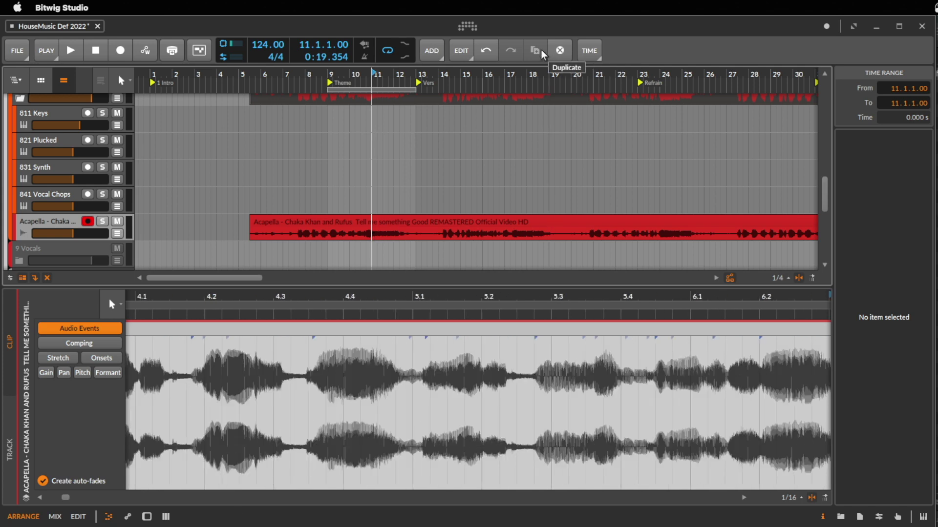
Step: Solo the acapella track, audition it from 9.1.1, and move its clip to start at 7.1.1
left_click_drag(533, 74, 302, 51)
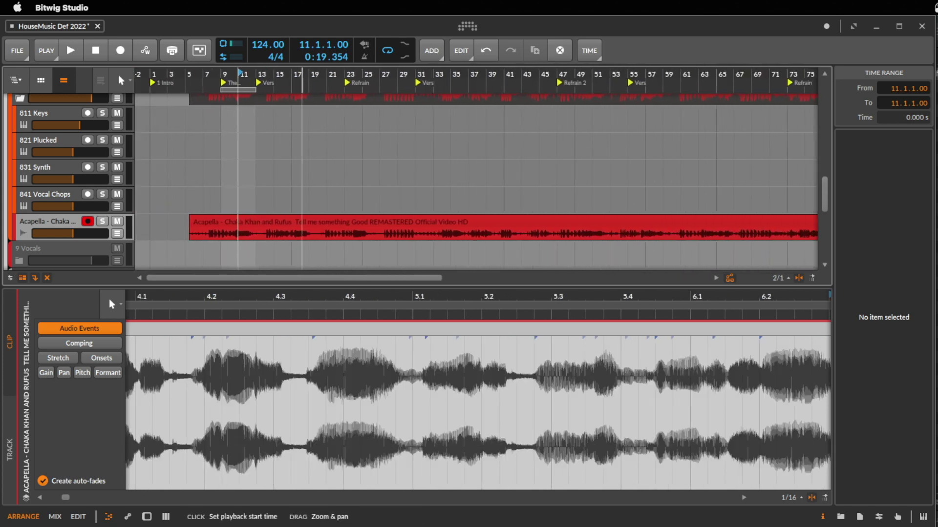
left_click(389, 238)
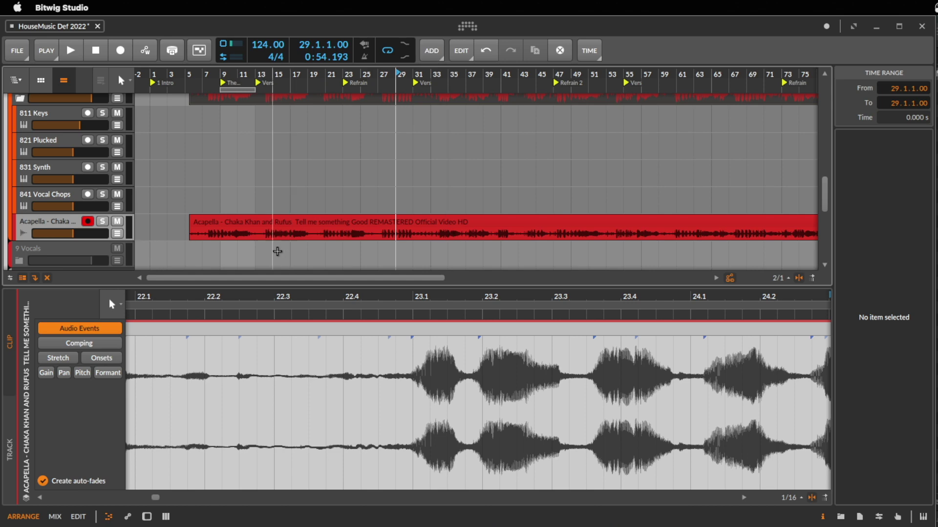
left_click(240, 233)
left_click(222, 235)
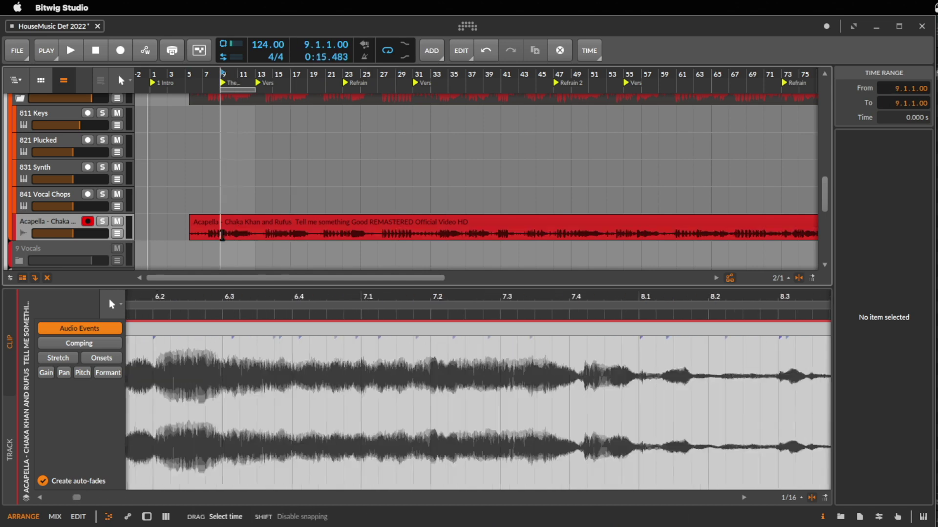
key("space")
key("space")
left_click(103, 222)
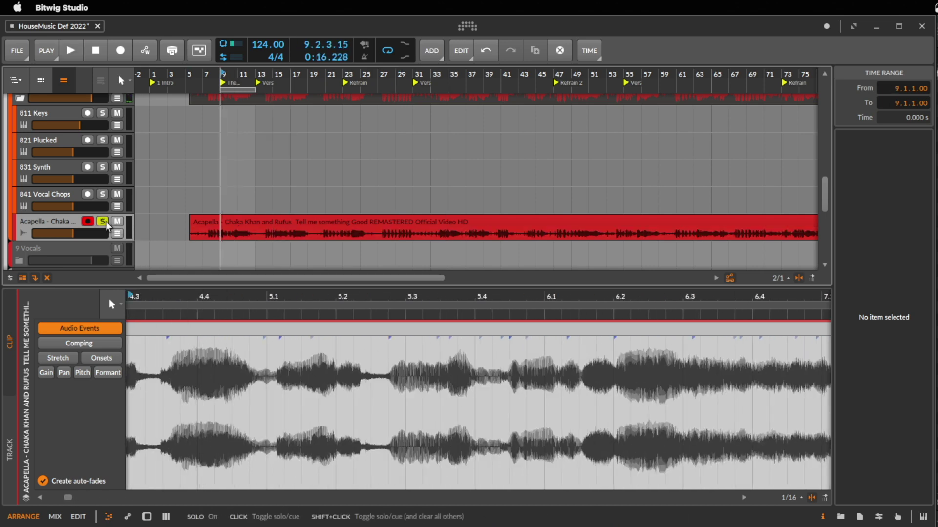
key("space")
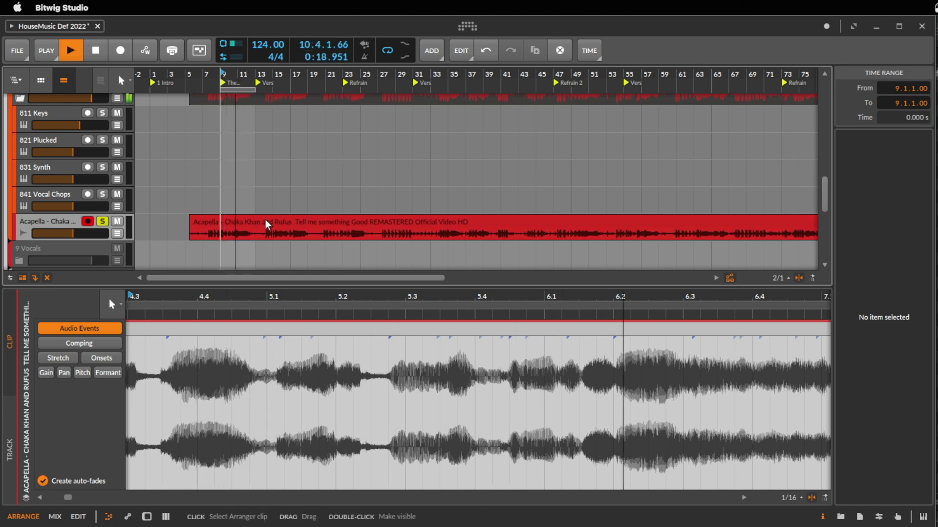
mouse_move(268, 225)
left_mouse_down()
mouse_move(288, 221)
mouse_move(278, 223)
left_mouse_up()
key("space")
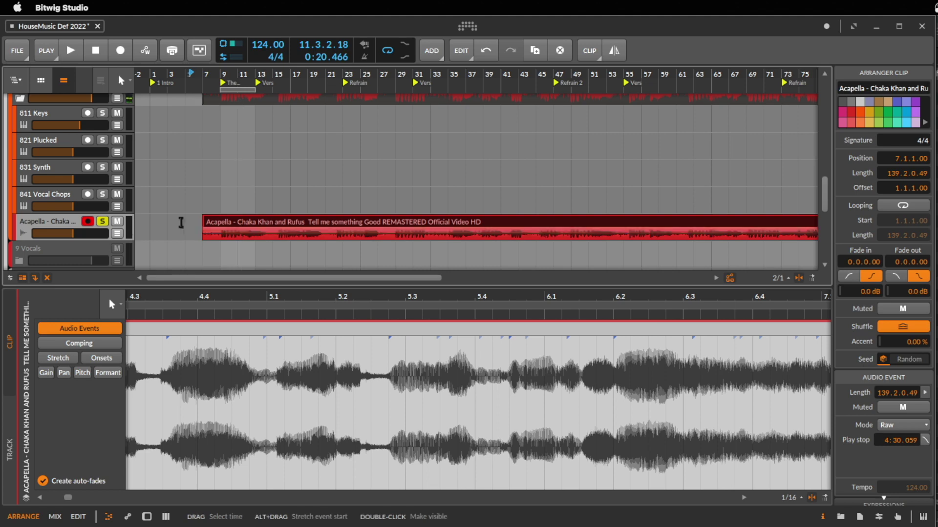
Step: Split the acapella clip at 9.1.4, where the vocal phrase begins, and delete the part before the cut
left_click_drag(238, 74, 372, 279)
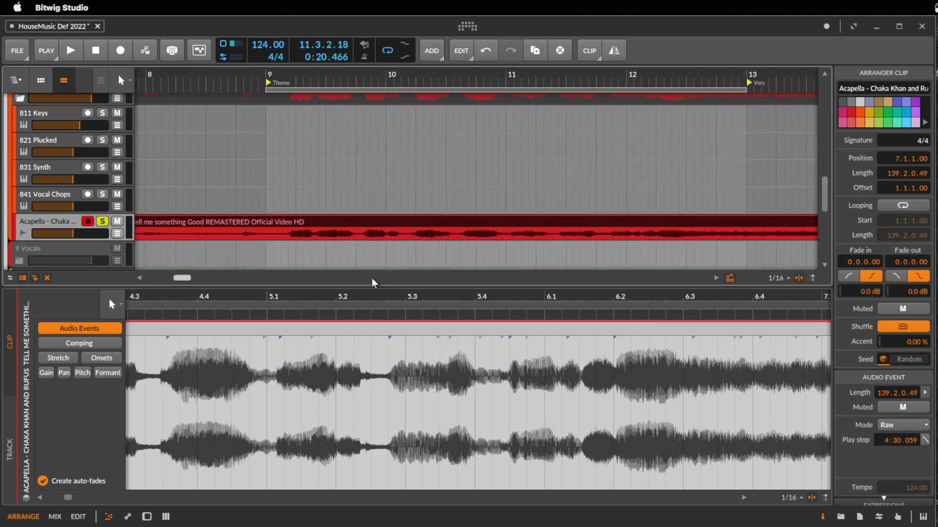
left_click(289, 237)
key("super+e")
left_click(281, 223)
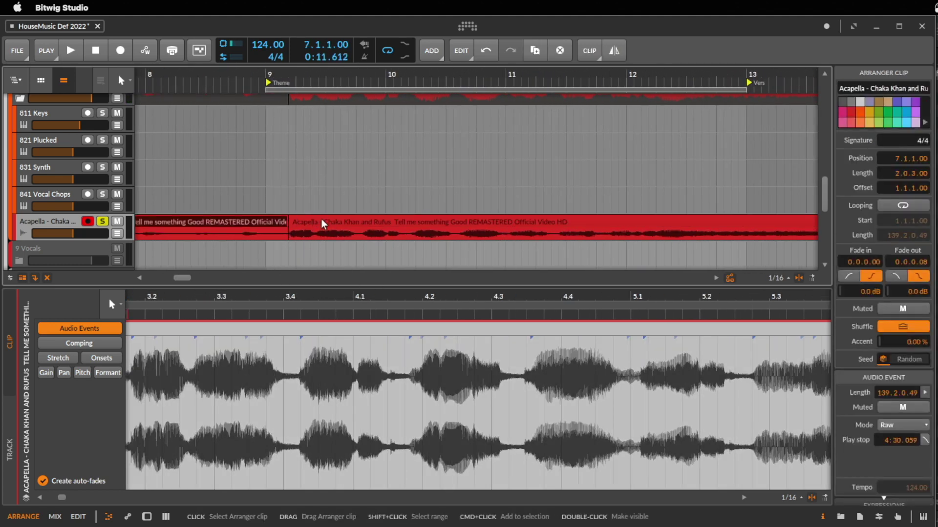
key("Delete")
Step: Split the acapella clip at 11.3.1 and delete everything after the cut
left_click(565, 233)
key("super+e")
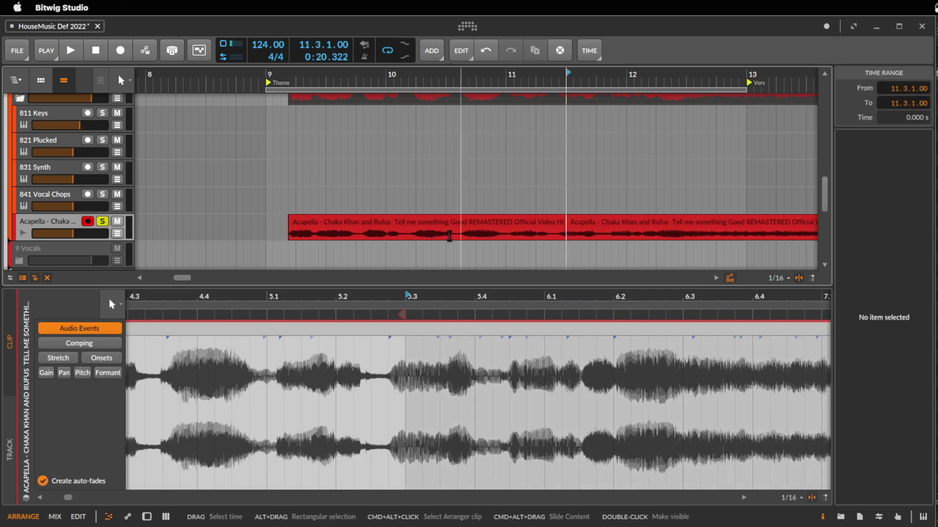
left_click(615, 221)
key("Delete")
Step: Move the trimmed acapella clip to the start of the Theme section at 9.1.1
left_click(403, 226)
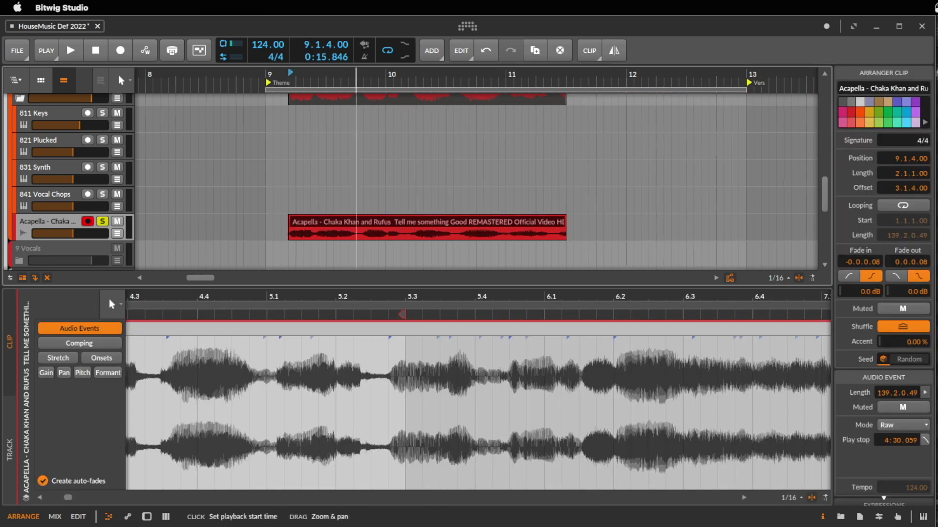
left_click_drag(356, 75, 480, 88)
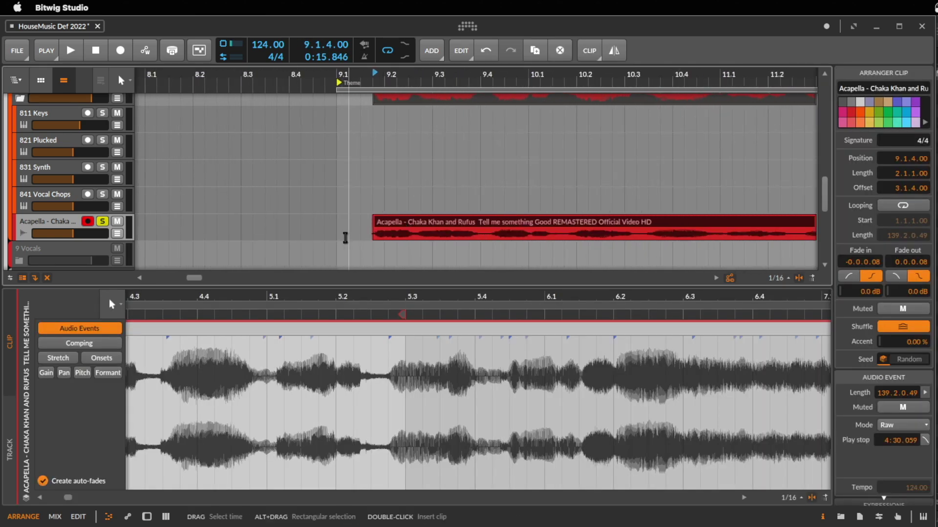
left_click(346, 238)
left_click_drag(425, 225, 390, 224)
Step: Raise the acapella track's volume, and turn off its solo to audition the clip with the other tracks
left_click_drag(72, 234, 87, 233)
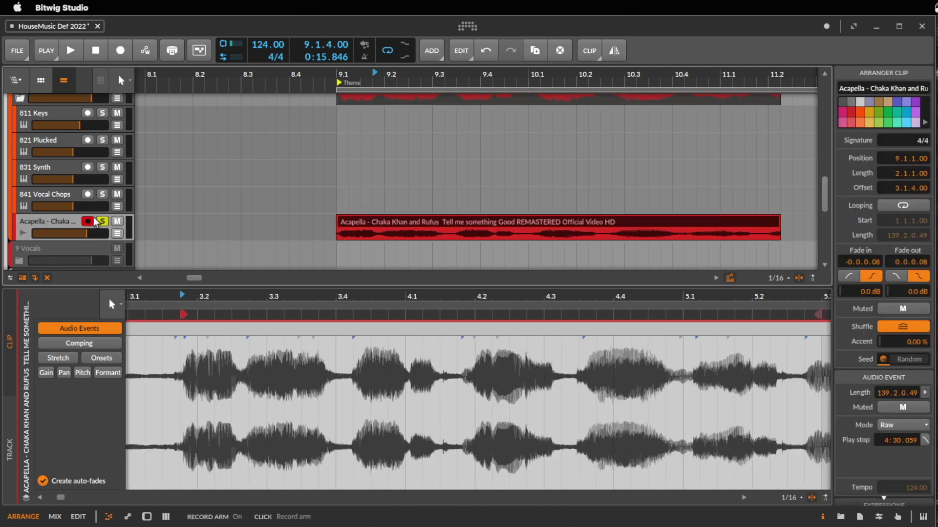
left_click(97, 222)
key("space")
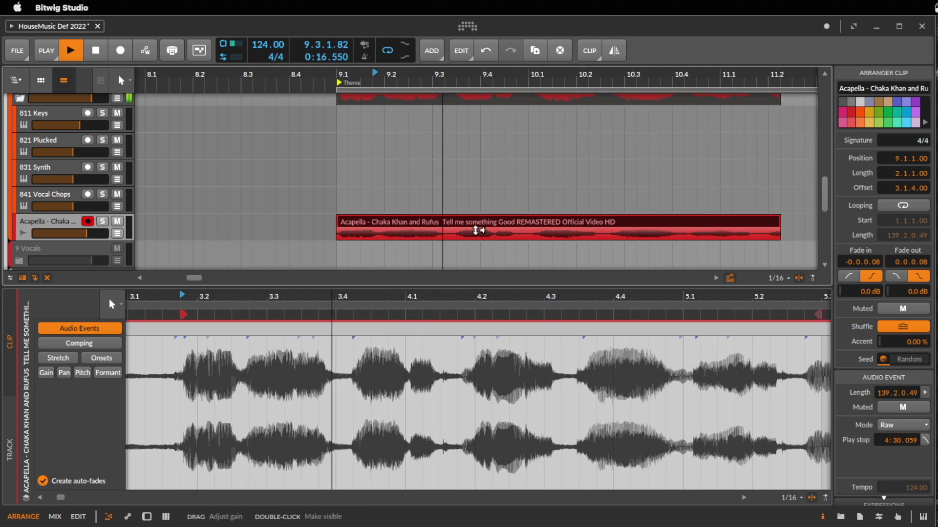
key("space")
Step: Split the acapella clip at 9.3.3 and 9.4.4, delete its opening part, and place the short middle piece at 9.1.2
left_click(459, 233)
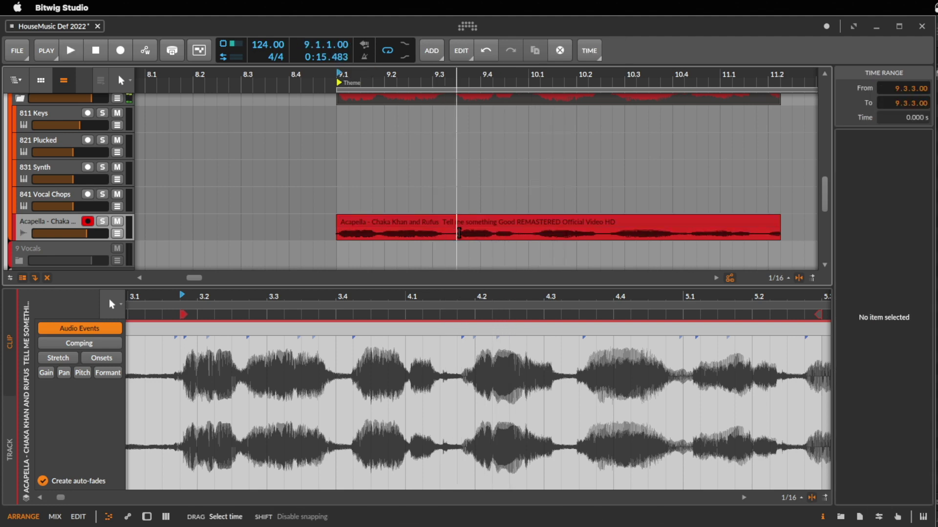
left_click_drag(459, 233, 383, 226)
key("super+e")
left_click(424, 225)
key("Delete")
Step: Audition the remaining acapella clip from 9.4.4, then split it at 10.4.2 and delete the part before the cut
left_click(543, 222)
key("space")
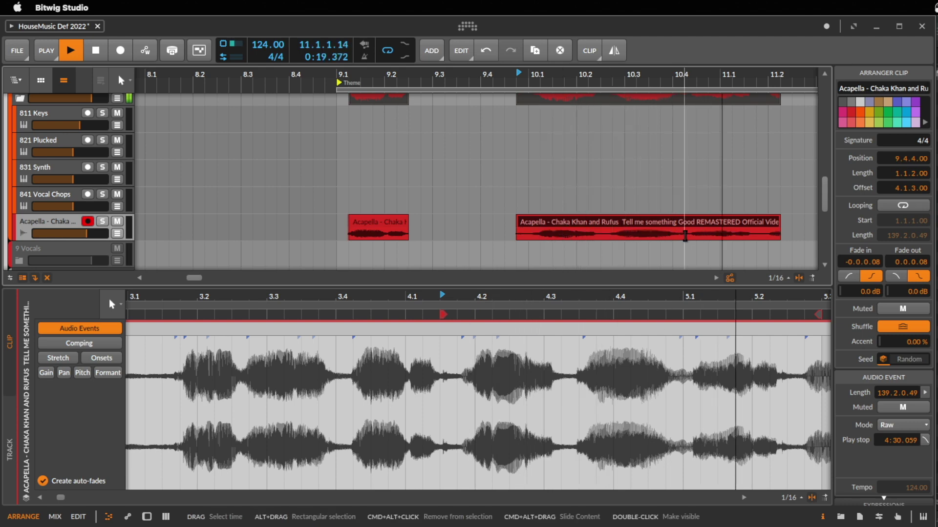
key("space")
key("space")
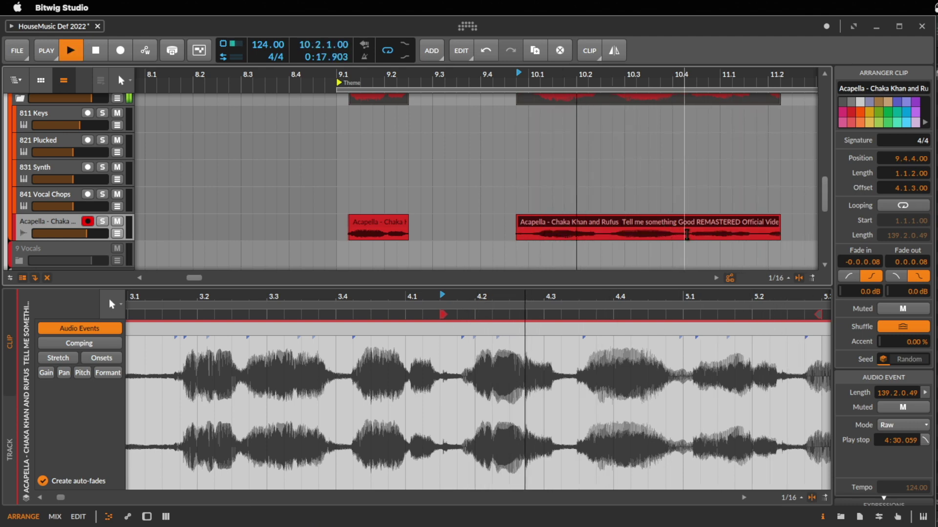
left_click(685, 234)
key("super+e")
left_click(637, 222)
key("Delete")
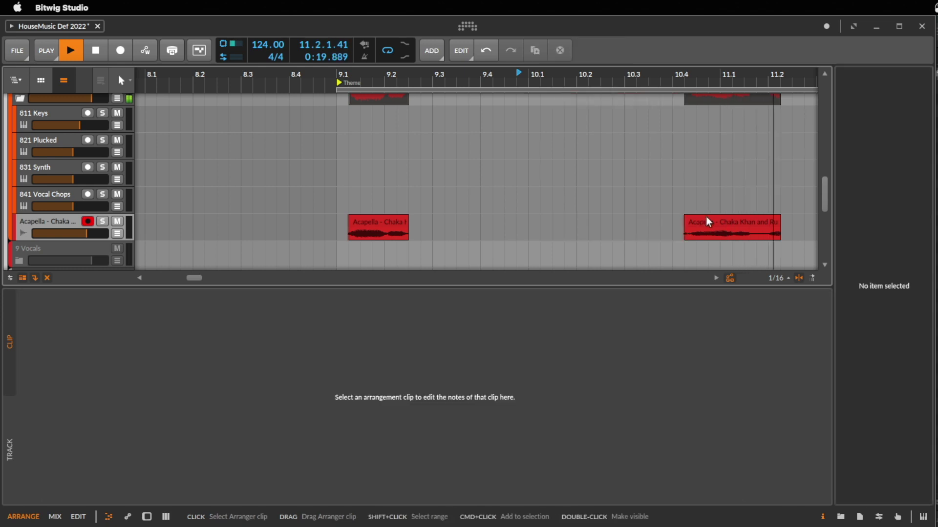
Step: Move the short first vocal clip to 9.1.1 and audition its timing against the beat
left_click_drag(358, 222, 346, 221)
key("space")
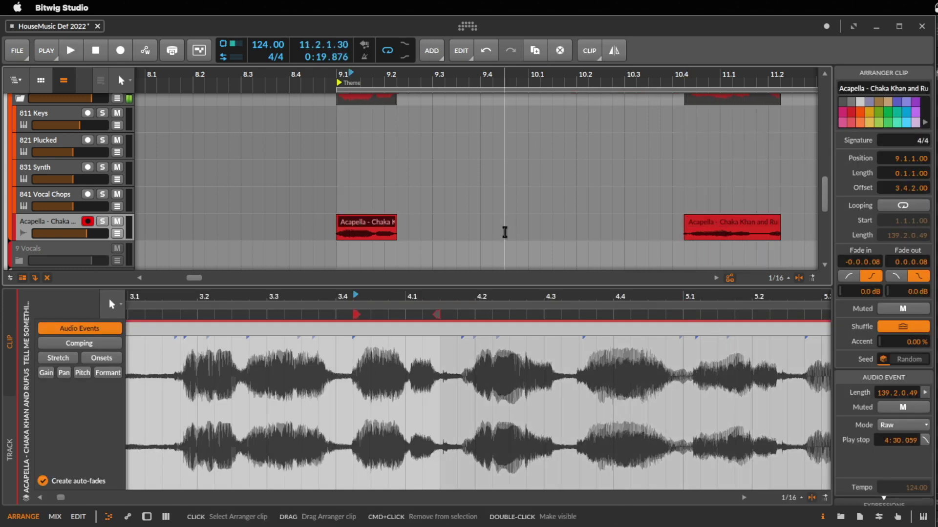
key("space")
key("space")
key("space")
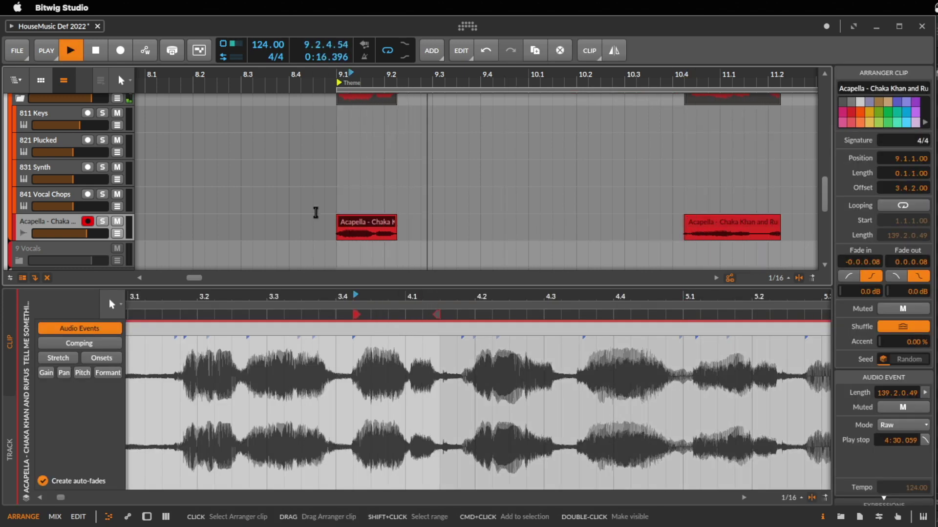
key("space")
left_click(336, 207)
key("space")
key("space")
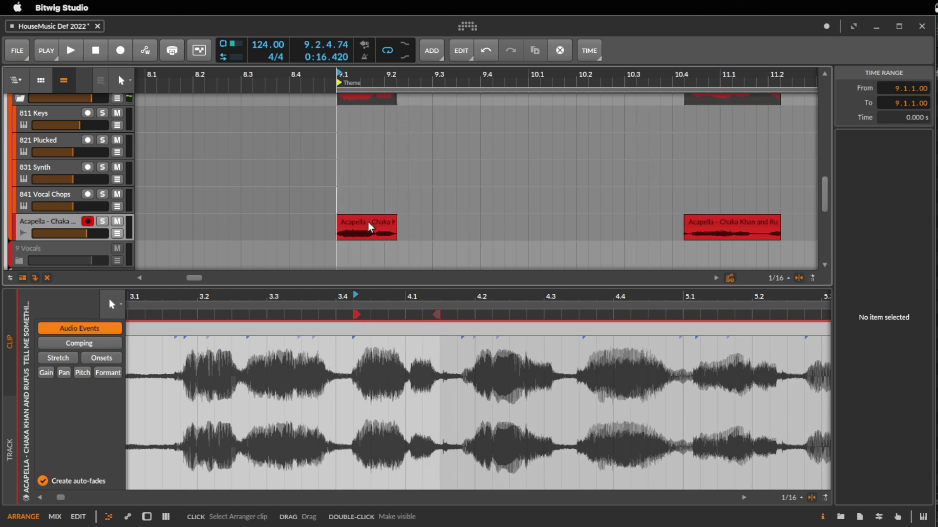
Step: Move the short first vocal clip to 9.1.3 and play it from the start of bar 9
left_click_drag(370, 227, 394, 227)
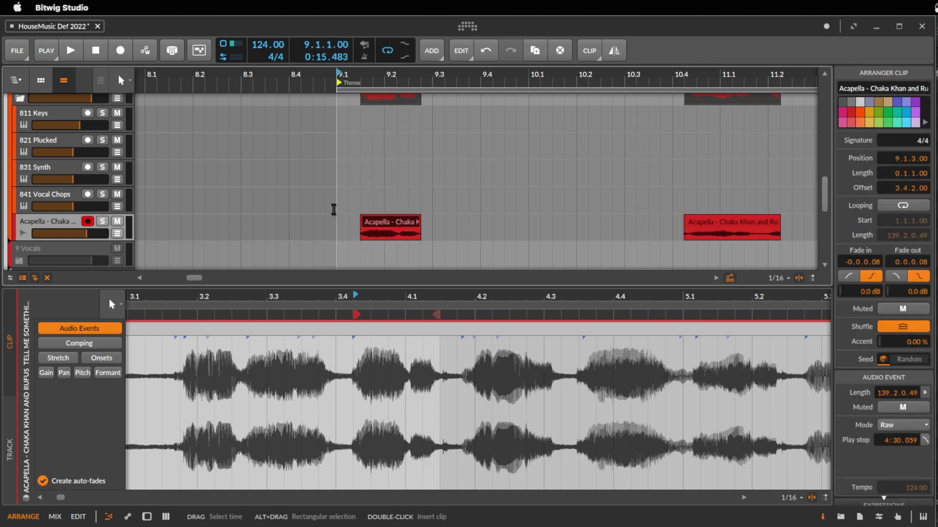
left_click(334, 209)
key("space")
key("space")
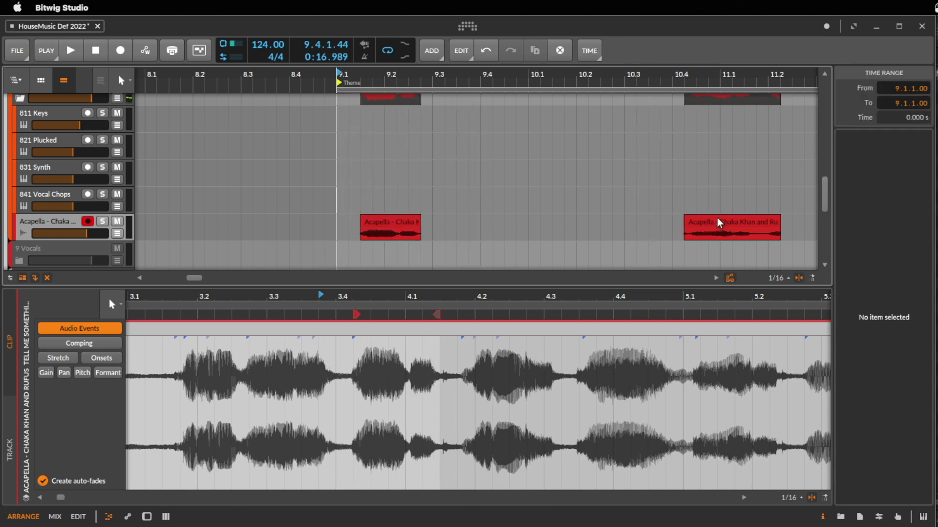
Step: Move the second vocal clip to 9.3.2 and audition both clips from 9.1.1
left_click_drag(720, 223, 481, 224)
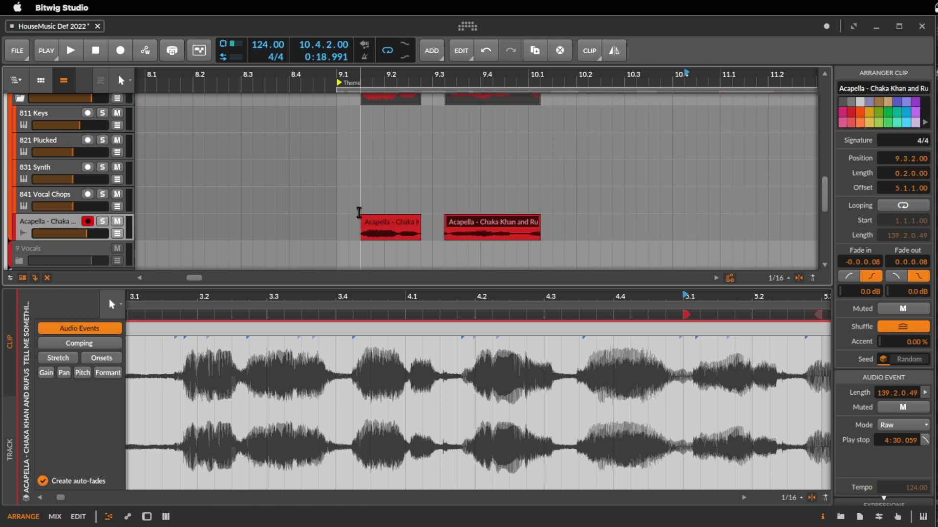
left_click(332, 246)
key("space")
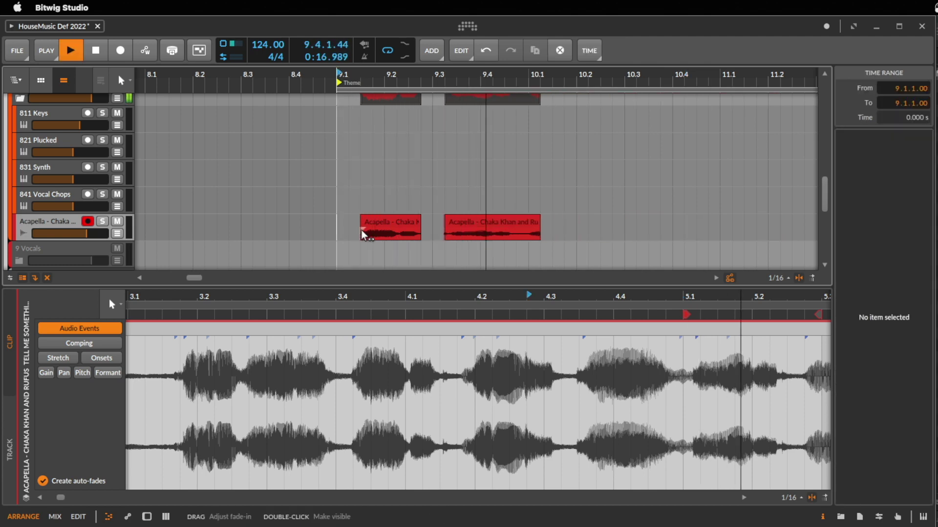
key("space")
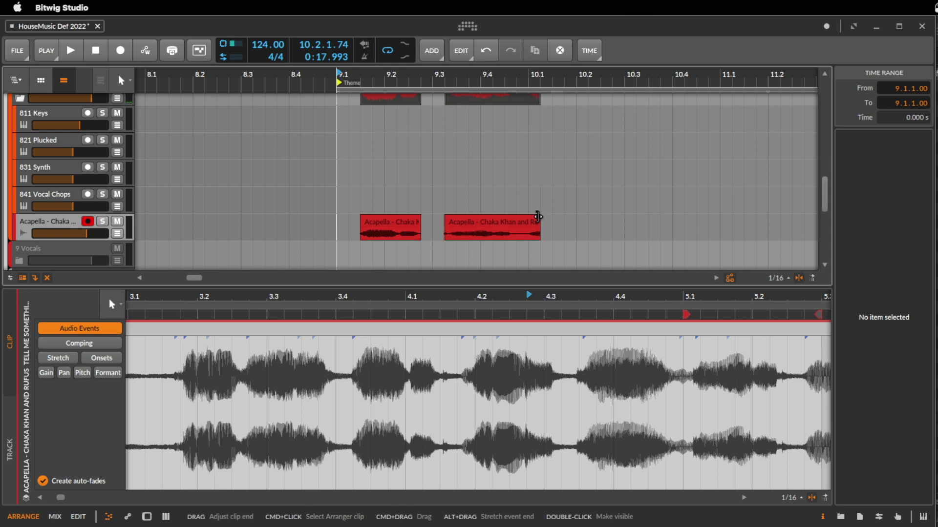
Step: Shorten the second vocal clip to a length of 0.1.3 and audition the resulting phrase
left_click_drag(538, 217, 526, 218)
left_click_drag(338, 234, 343, 236)
key("space")
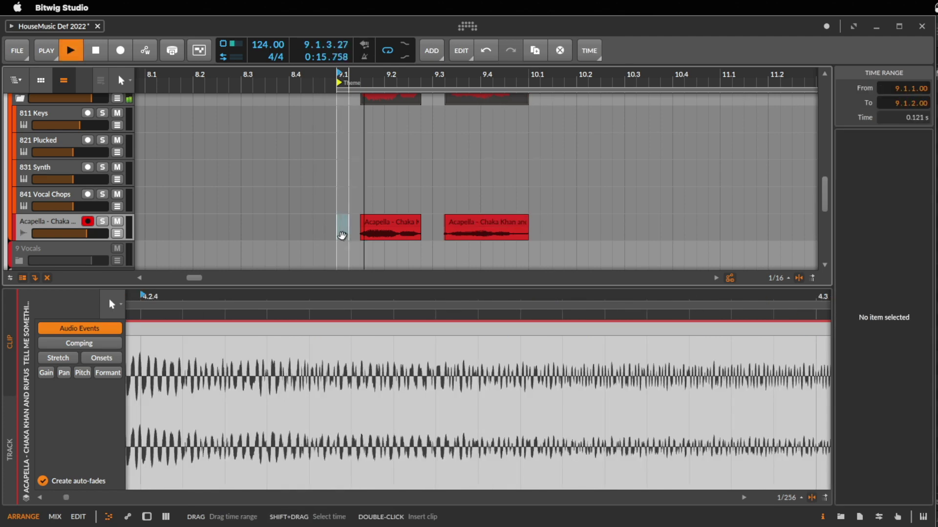
left_click(508, 217)
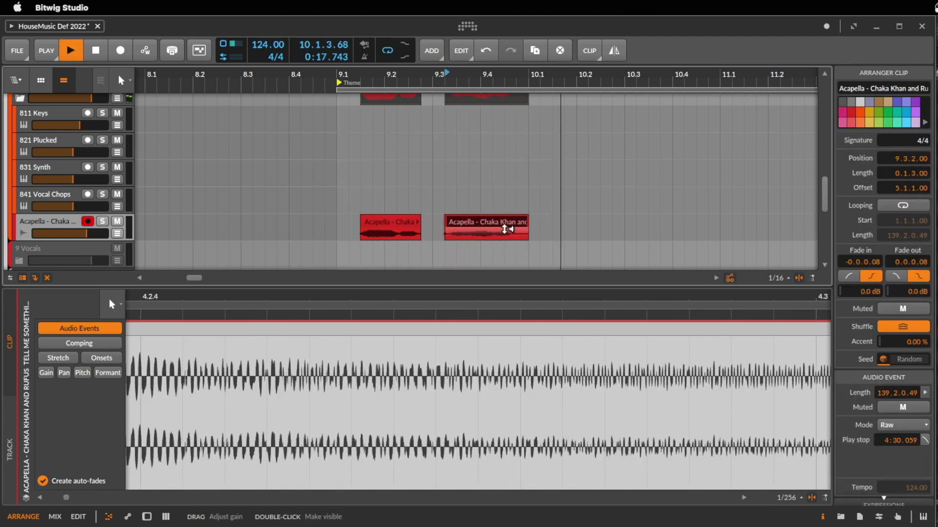
key("space")
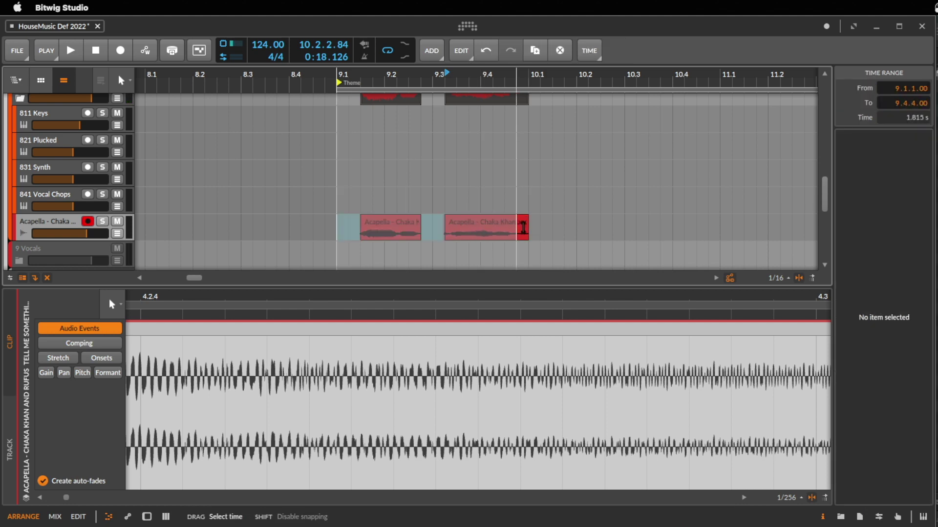
Step: Repeat the vocal phrase of bar 9 three times to fill the Theme up to bar 13, and shorten the loop to one bar from 9.1.1
key("ctrl+d")
key("ctrl+d")
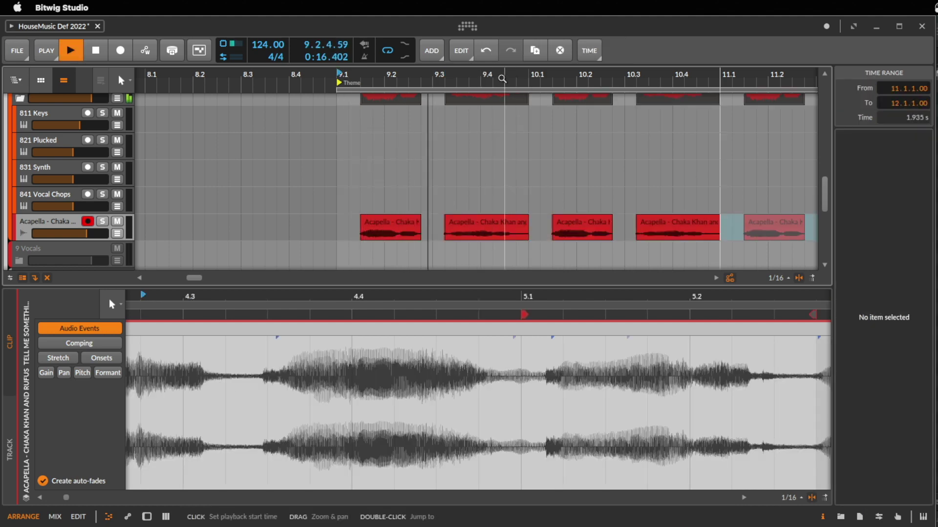
left_click_drag(503, 77, 476, 58)
key("ctrl+d")
left_click(748, 222)
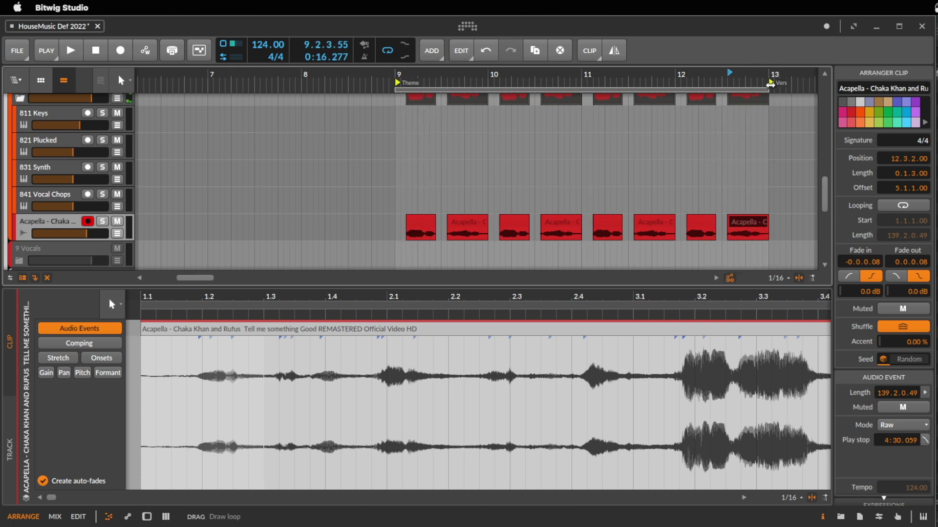
left_click_drag(768, 89, 490, 94)
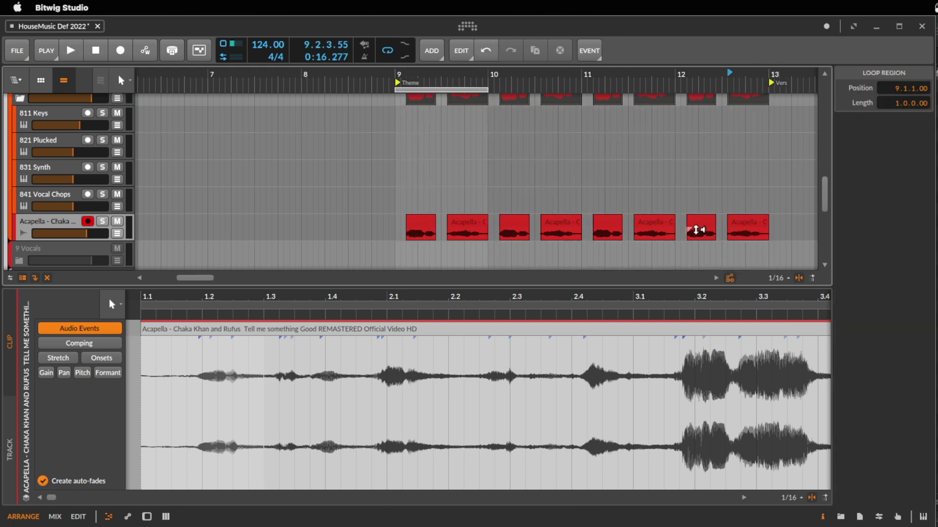
Step: Delete the repeated vocal clips in bars 10 to 12, keeping only the phrase in bar 9
left_click(759, 221)
left_click(519, 220, "shift")
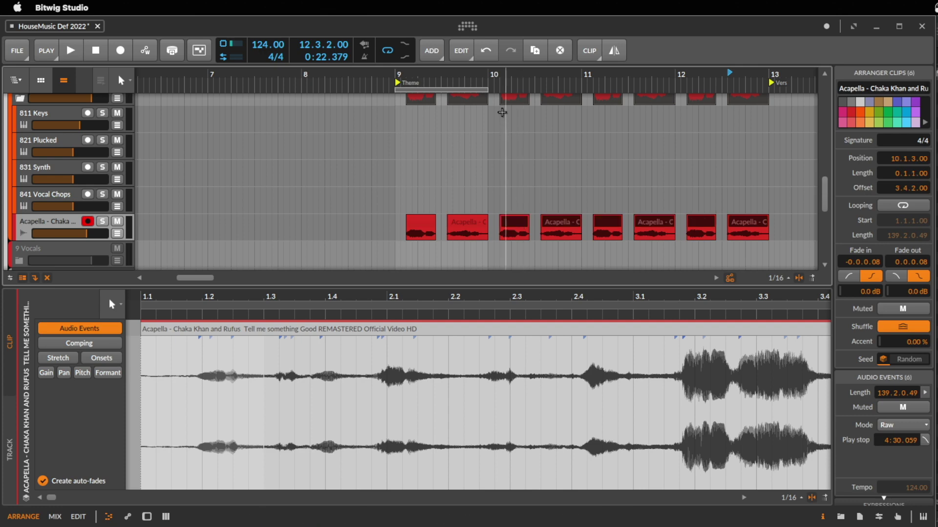
key("Delete")
scroll(525, 174, "up", 5)
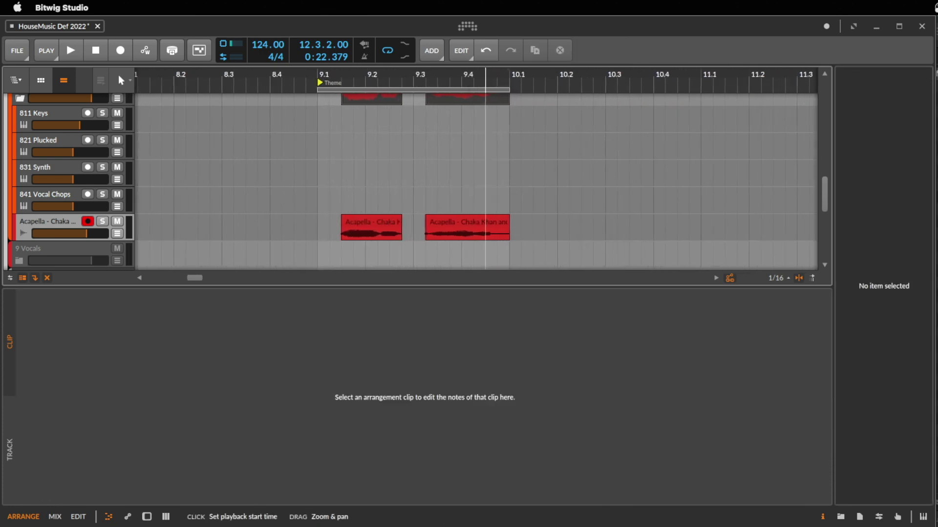
Step: Split the second vocal clip at 9.4.2, move the split-off piece to 9.4.3 and audition the phrase from 9.1.1
left_click(492, 221)
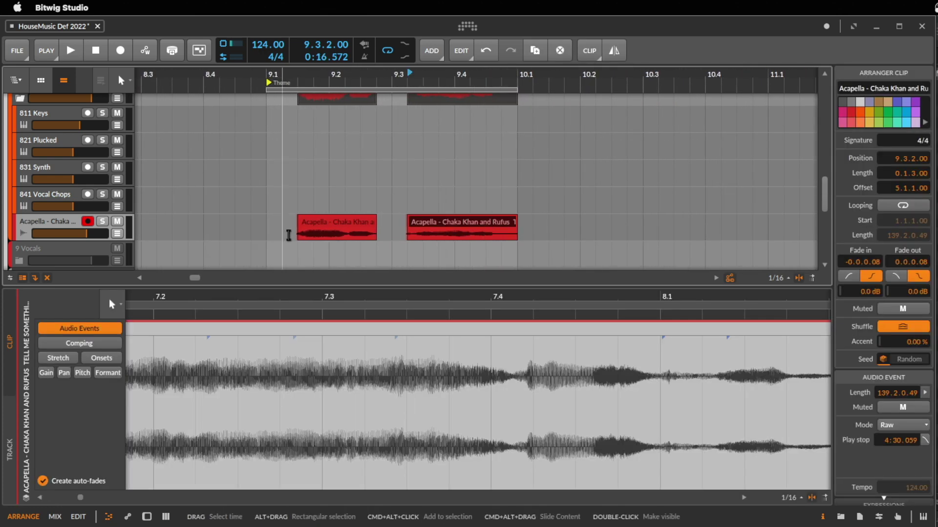
left_click(272, 231)
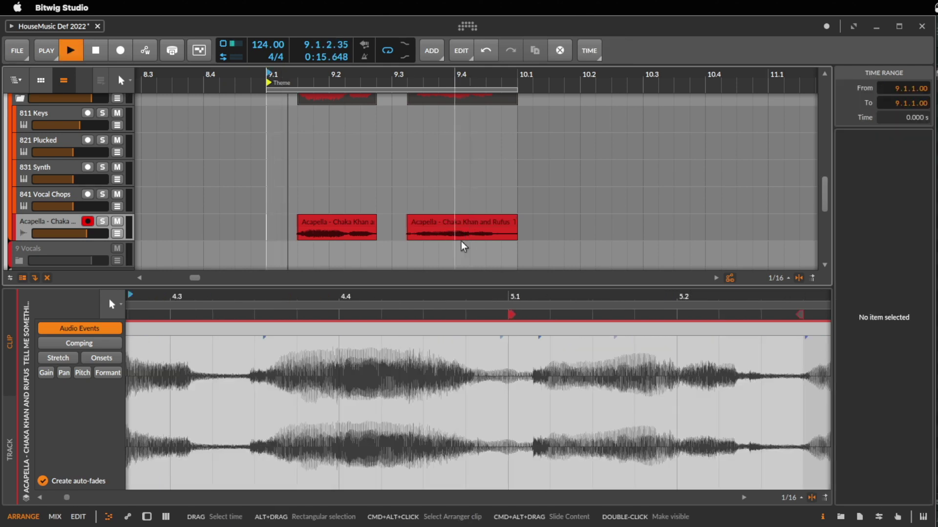
left_click_drag(456, 235, 469, 234)
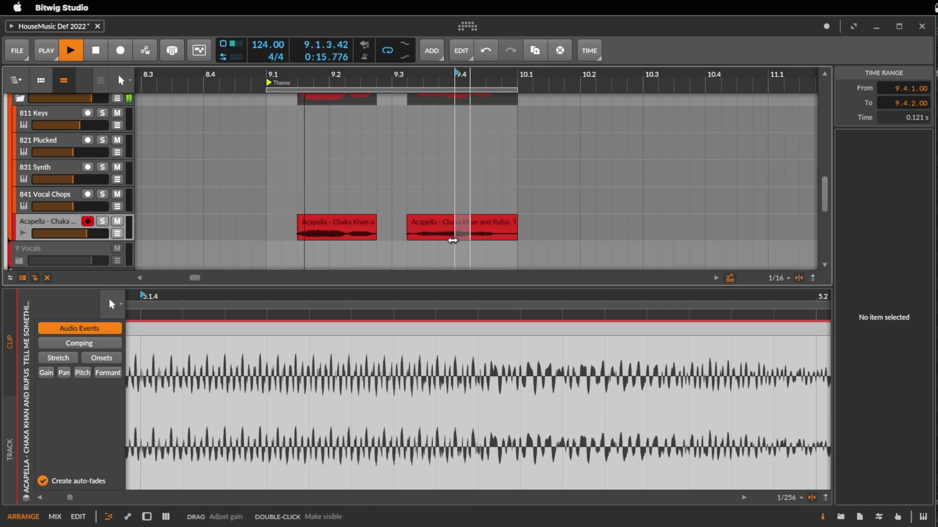
left_click(477, 229)
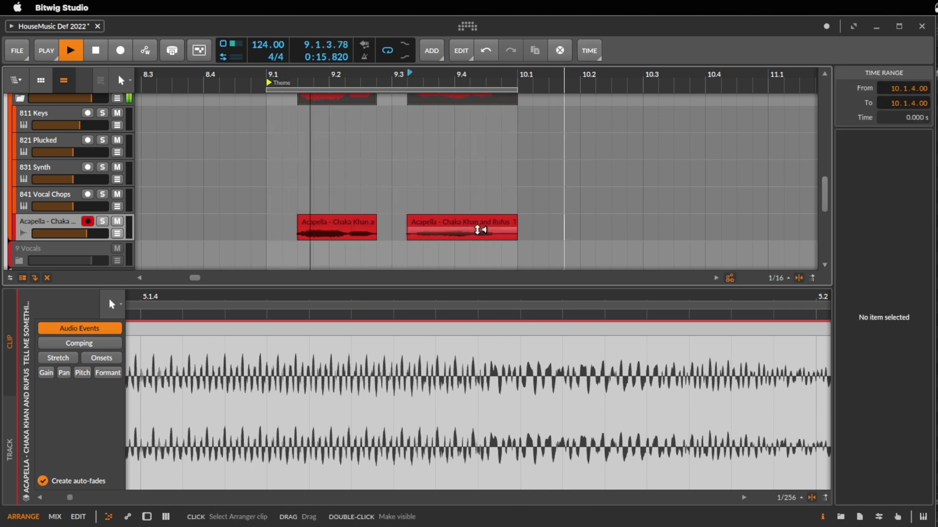
left_click(470, 238)
key("super+e")
left_click_drag(489, 222, 505, 222)
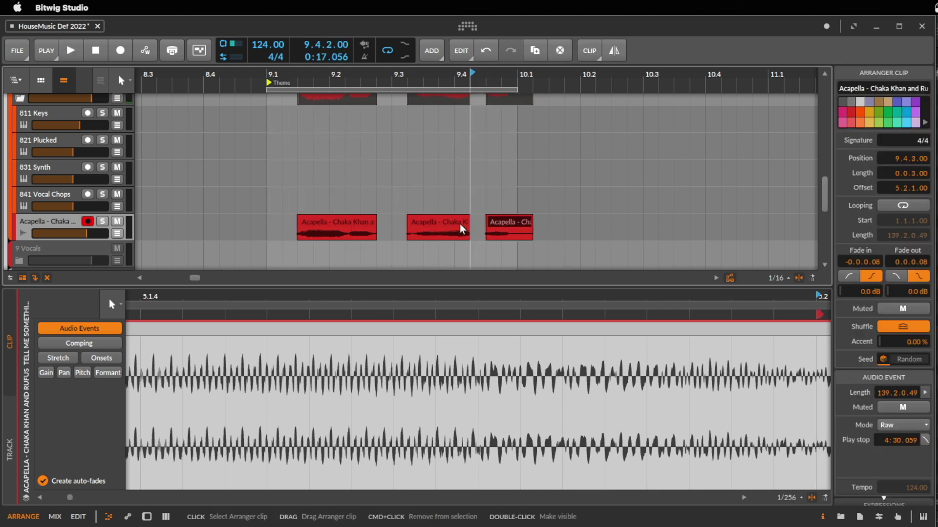
left_click(270, 229)
key("space")
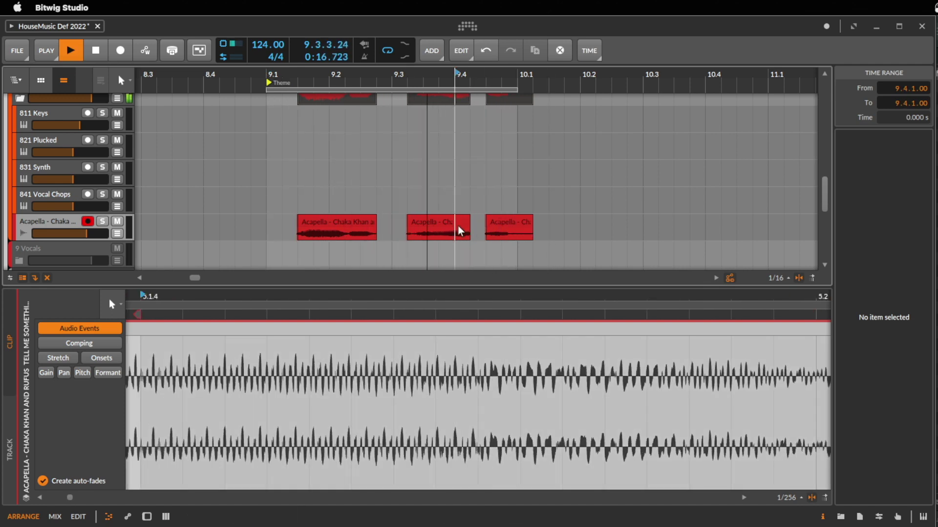
Step: Replace the piece at 9.4.3 with a copy of the vocal slice from 9.4.1, set to a length of 0.0.2
left_click(499, 225)
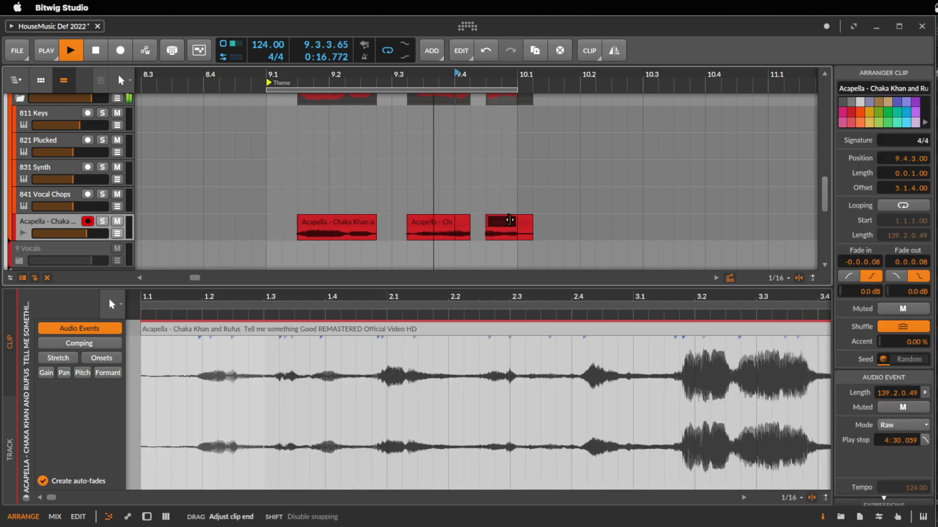
left_click(522, 222)
key("Delete")
left_click(502, 221)
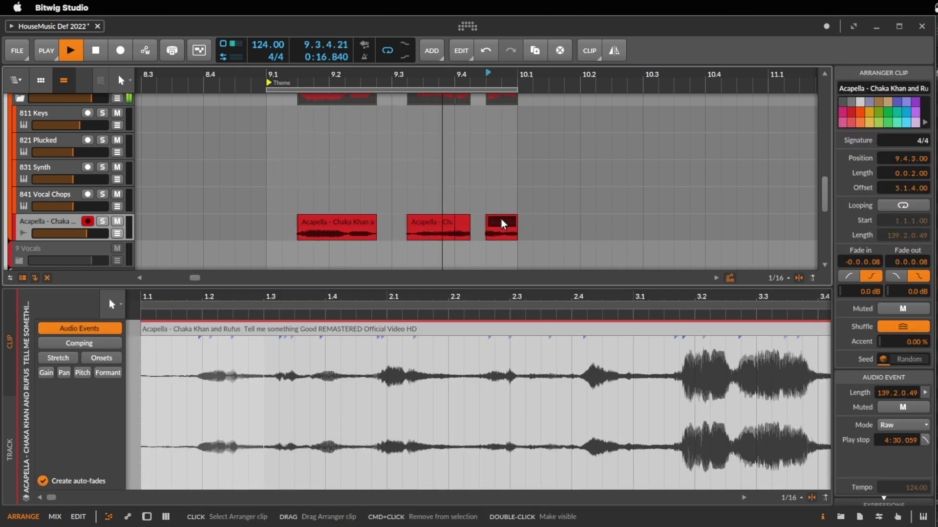
Step: Remove the second clip's part after 9.4.1, move the short slice to 9.4.2.27 and set playback to start at 9.1.1
left_click(460, 226)
key("Delete")
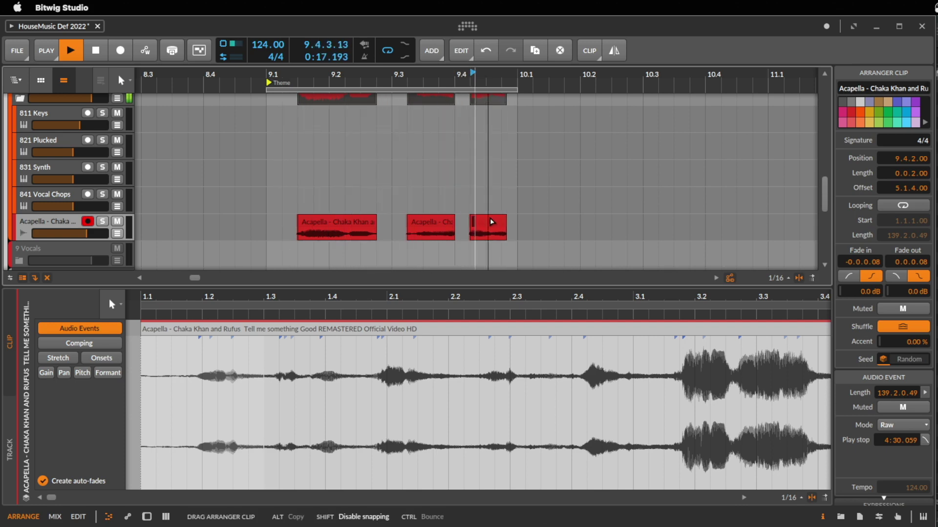
left_click_drag(492, 222, 493, 225)
left_click(267, 230)
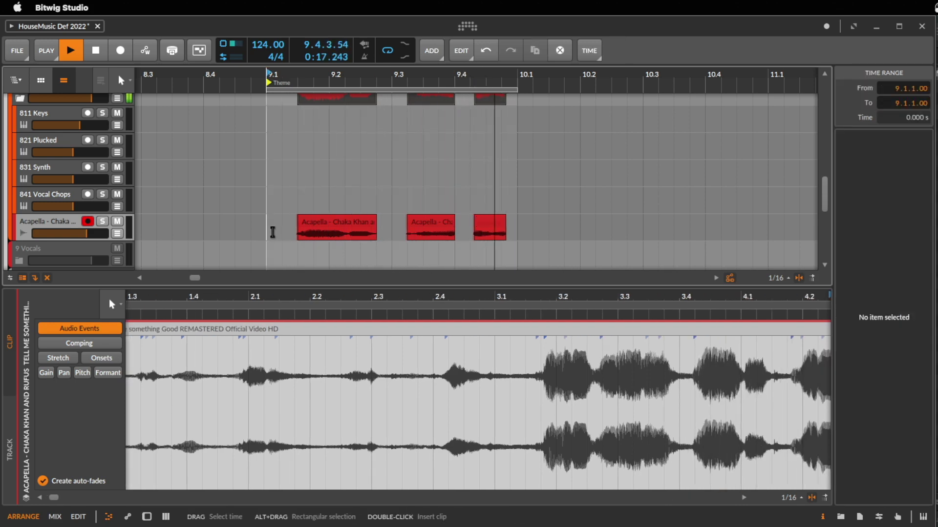
Step: Duplicate the short slice, trim the original to 0.0.1.55 and the copy to 0.0.0.72, and place the copy at 9.4.4.14
left_click(498, 225)
key("super+d")
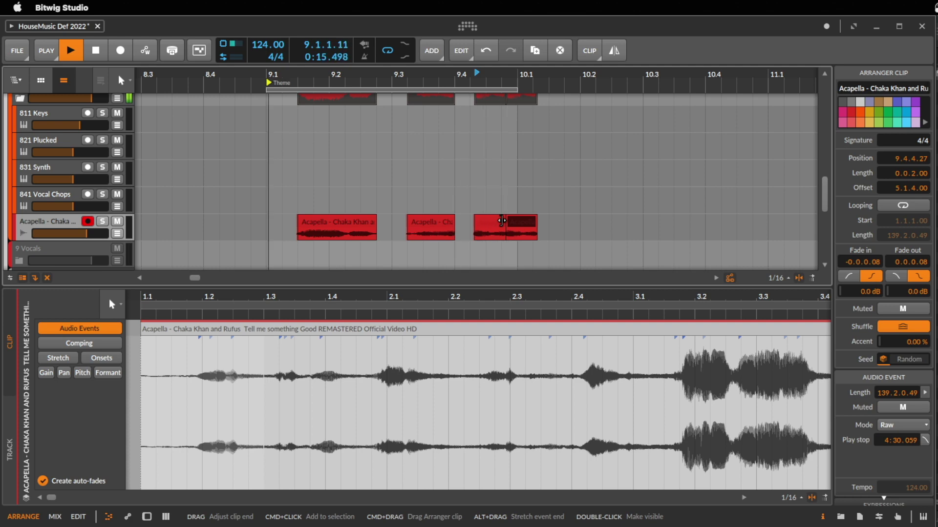
left_click_drag(536, 218, 511, 221)
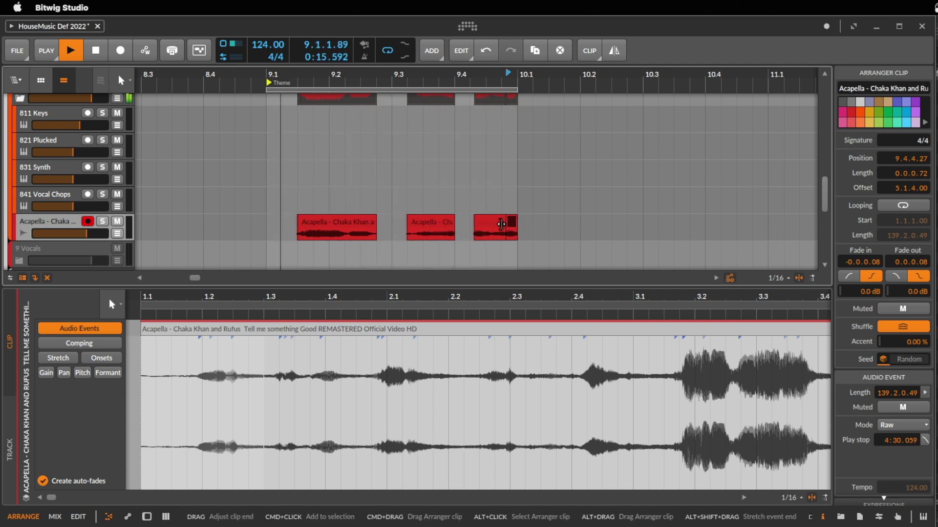
left_click_drag(500, 222, 499, 223)
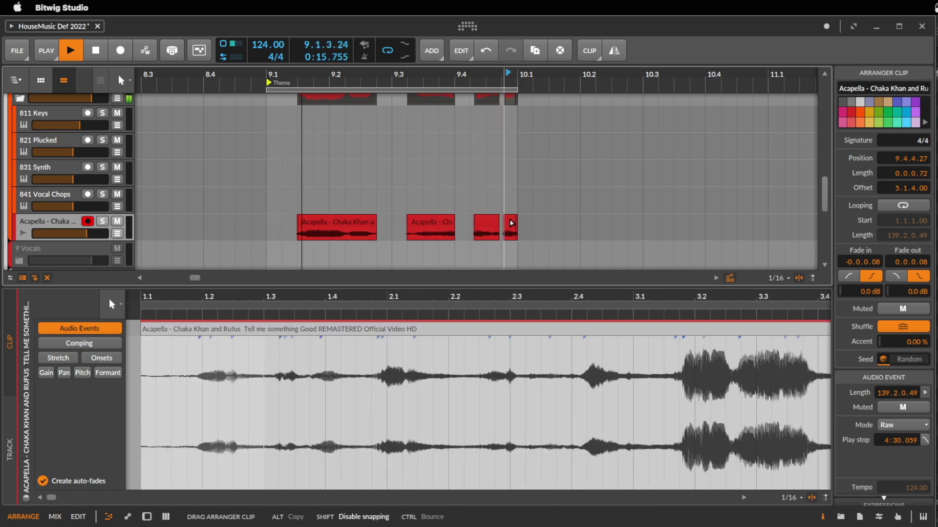
left_click_drag(511, 223, 510, 222)
Step: Move the third vocal slice slightly earlier to 9.4.2.18 and audition the phrase from the first clip
left_click_drag(491, 85, 474, 224)
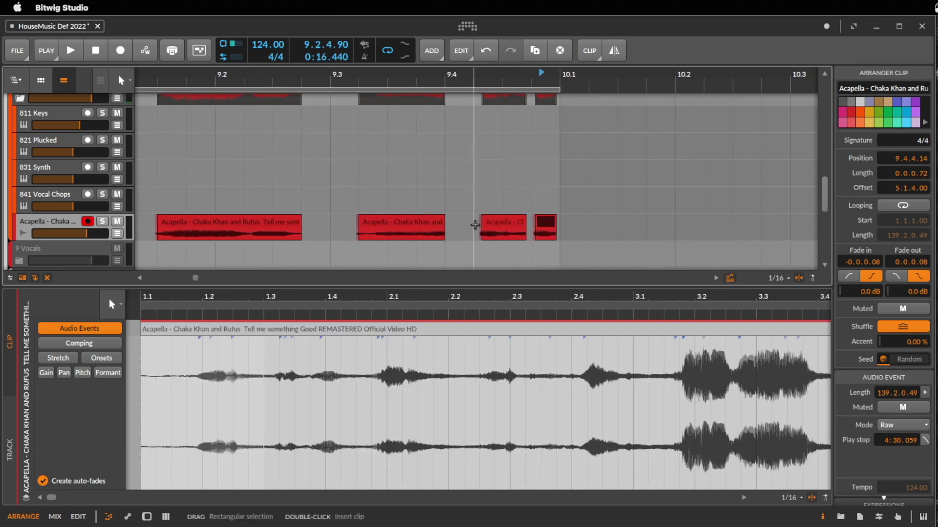
left_click(493, 220)
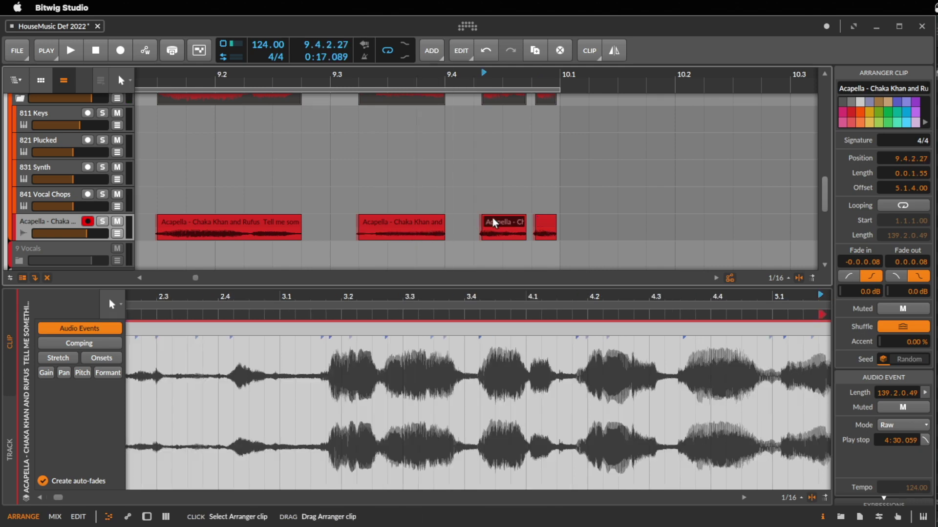
left_click_drag(492, 223, 492, 226)
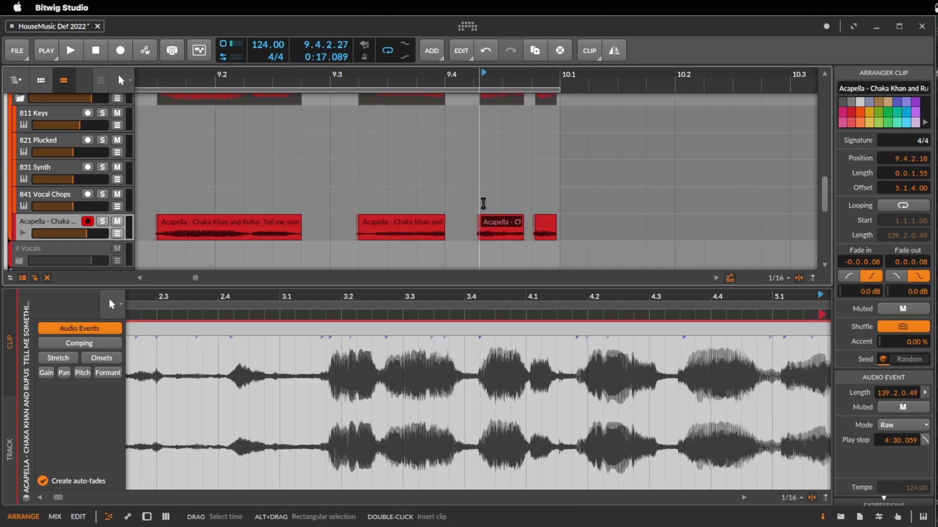
left_click(473, 207)
left_click(504, 225)
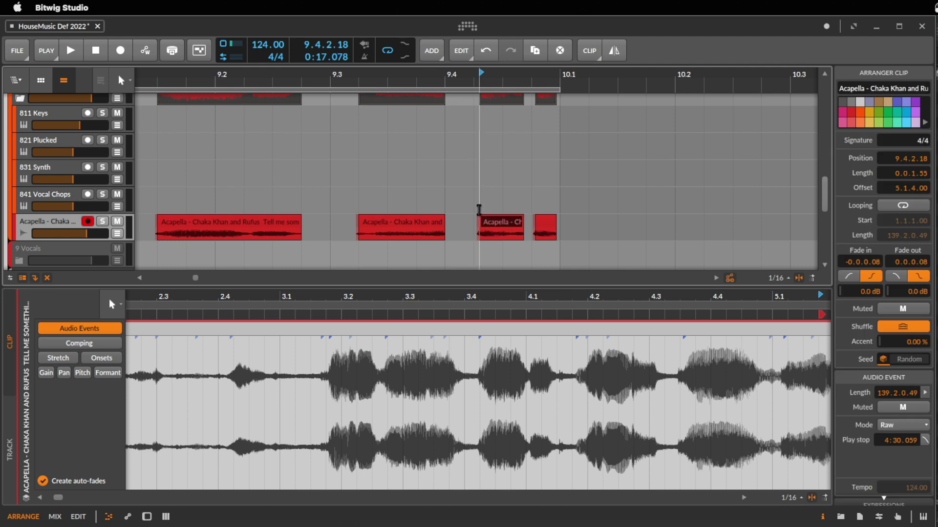
left_click(530, 204)
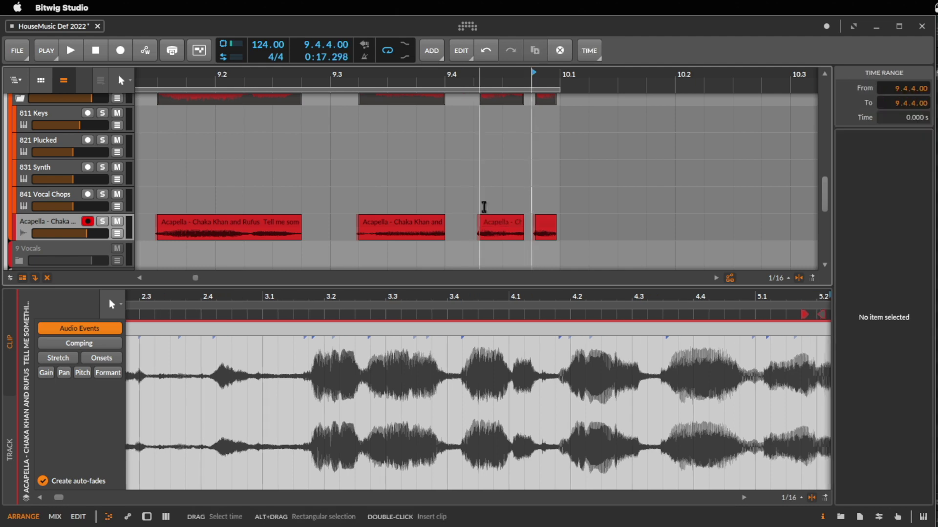
left_click(188, 222)
key("space")
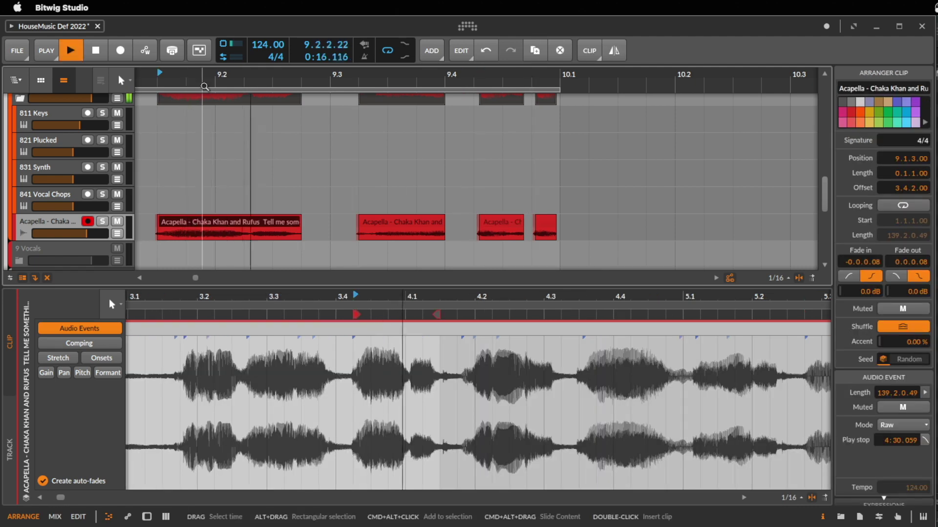
left_click_drag(204, 81, 214, 73)
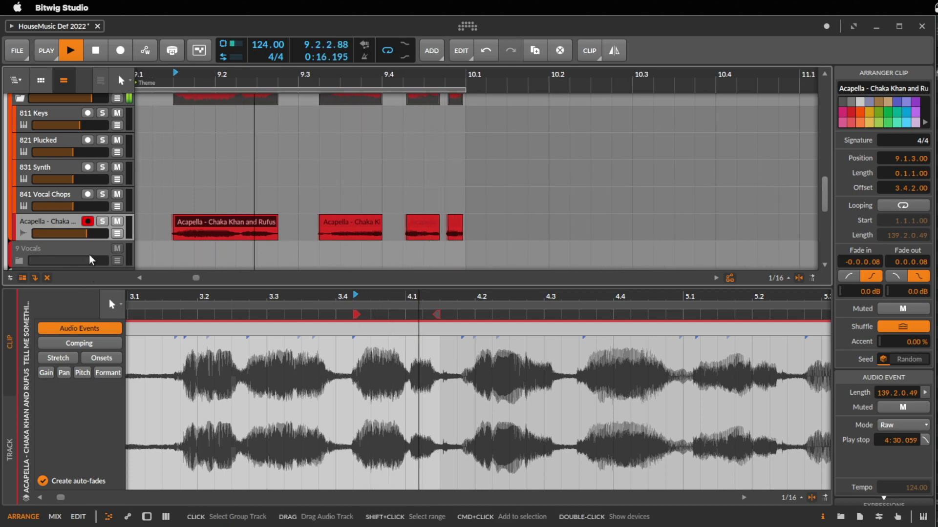
Step: Stop playback, show the acapella track's device chain and insert an EQ+ device
left_click(74, 221)
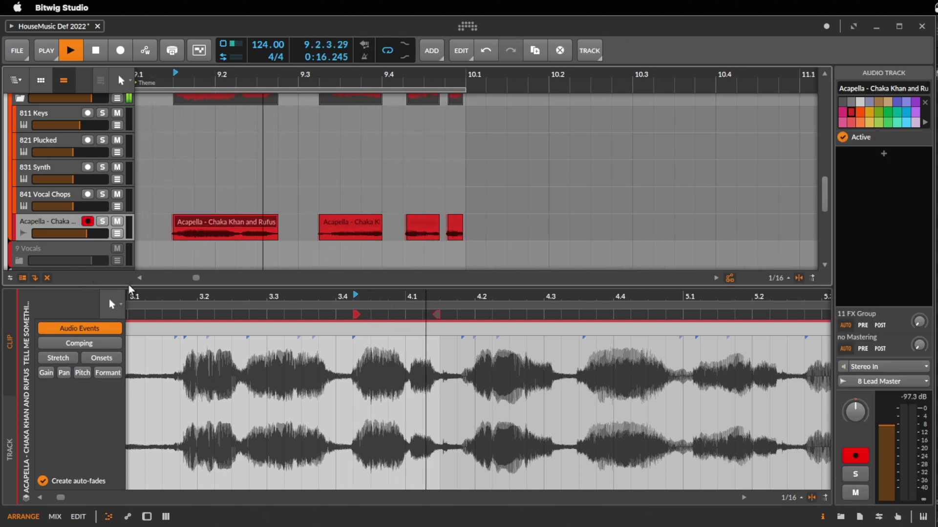
left_click_drag(214, 82, 360, 75)
key("space")
double_click(57, 223)
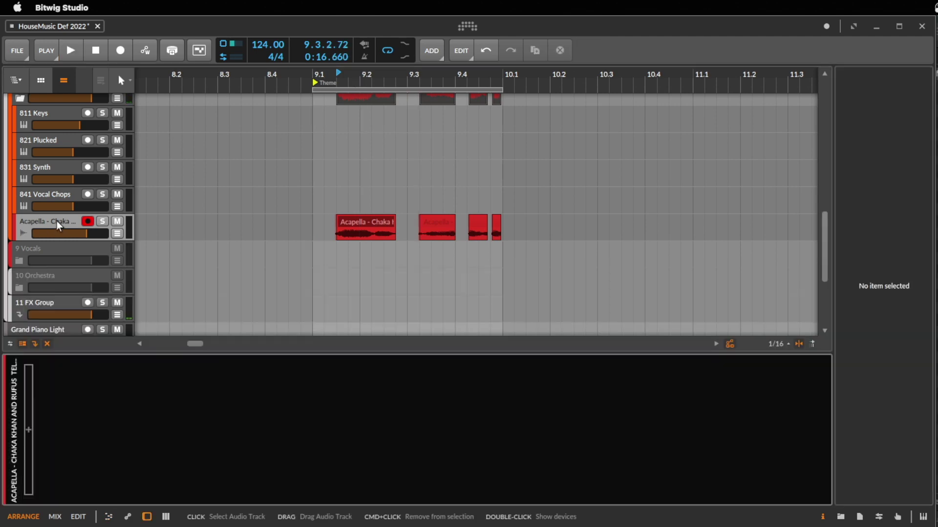
left_click(29, 429)
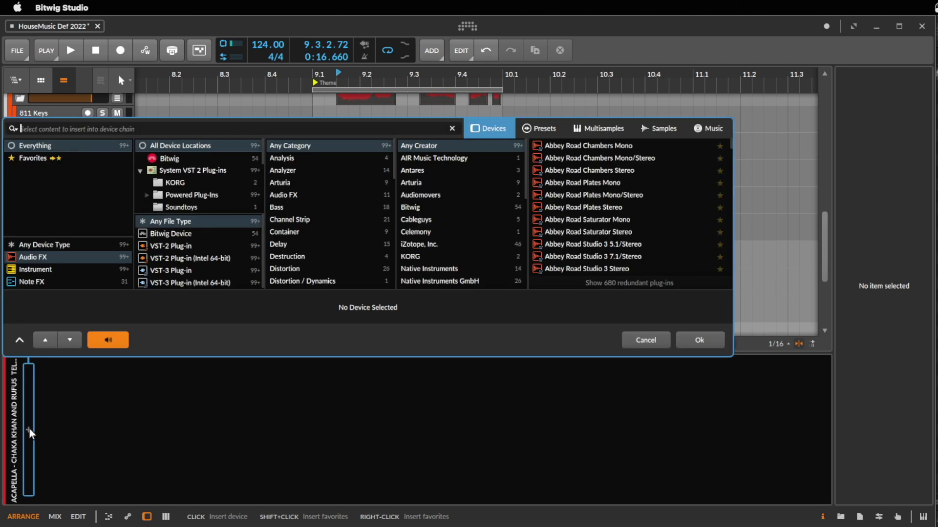
type("eq")
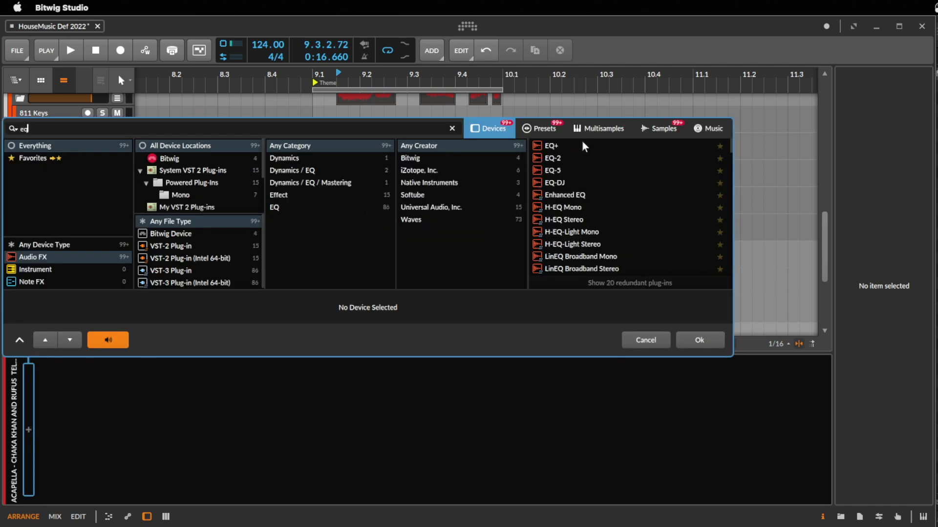
double_click(585, 146)
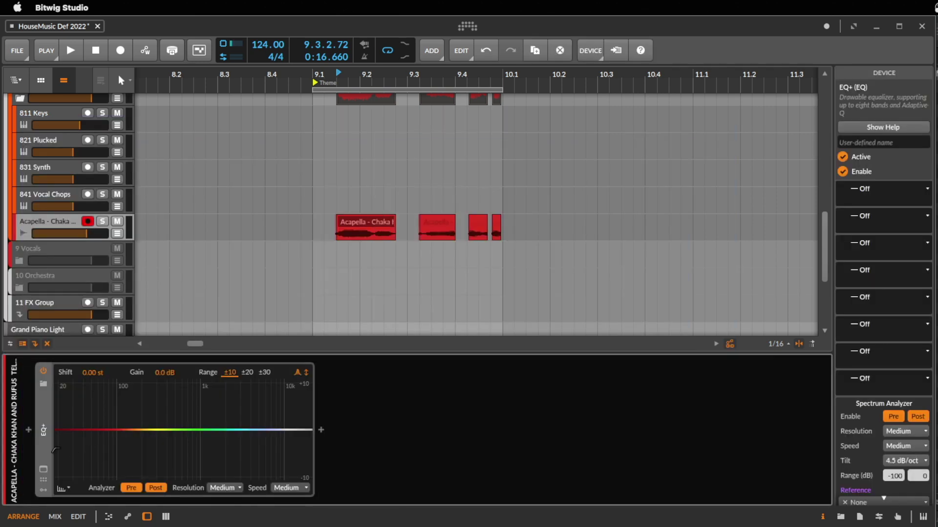
Step: Band-limit the vocal in EQ+ with a 2-pole low-cut at 461 Hz and a 2-pole high-cut at 2.00 kHz during playback
left_click_drag(57, 442, 176, 448)
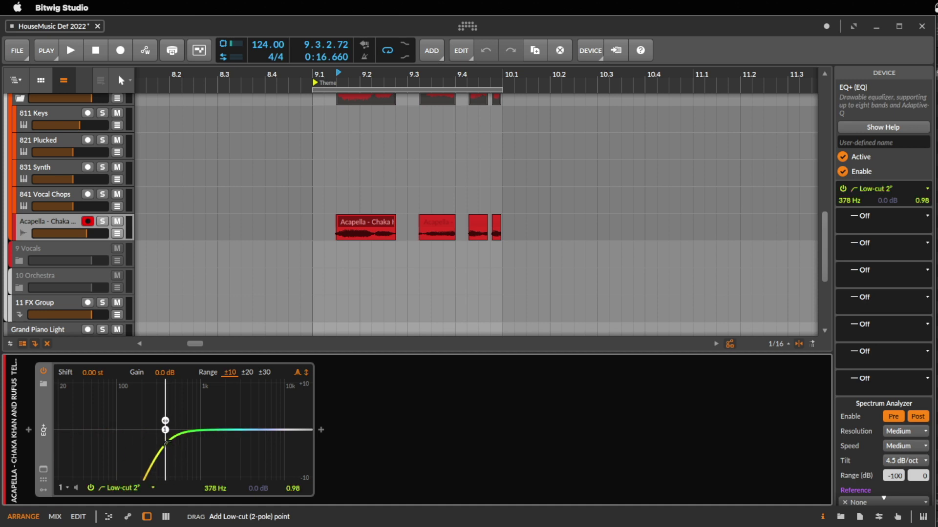
key("space")
left_click_drag(312, 430, 229, 421)
left_click_drag(165, 430, 172, 429)
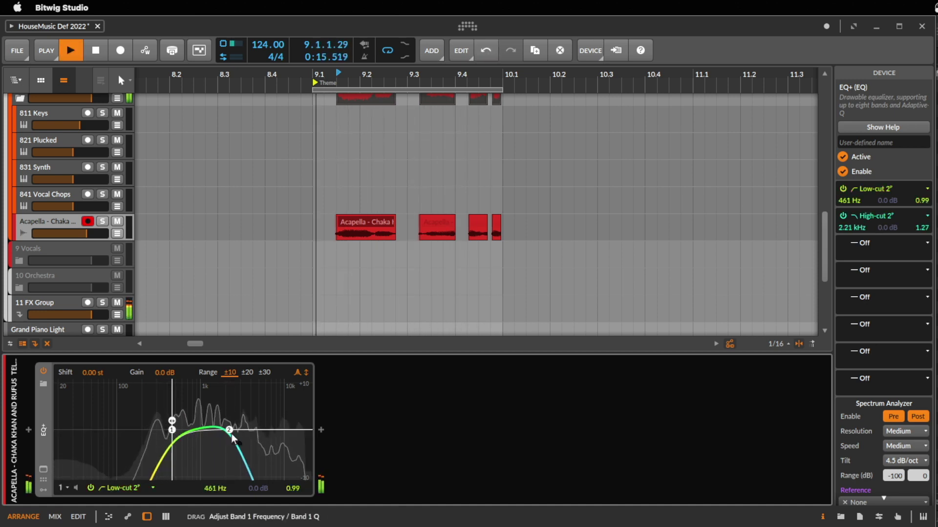
left_click_drag(232, 434, 226, 432)
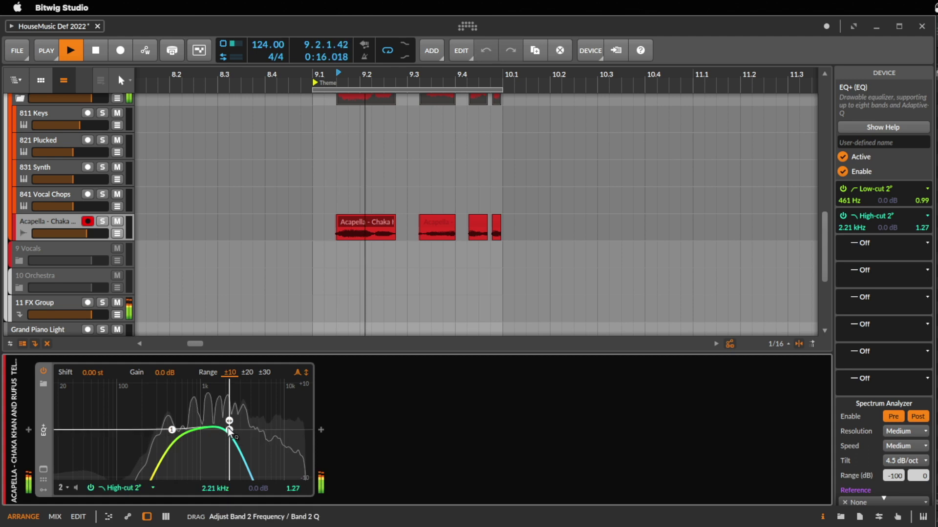
Step: Add a Saturator device after the EQ+ on the acapella track
left_click(320, 430)
type("sa")
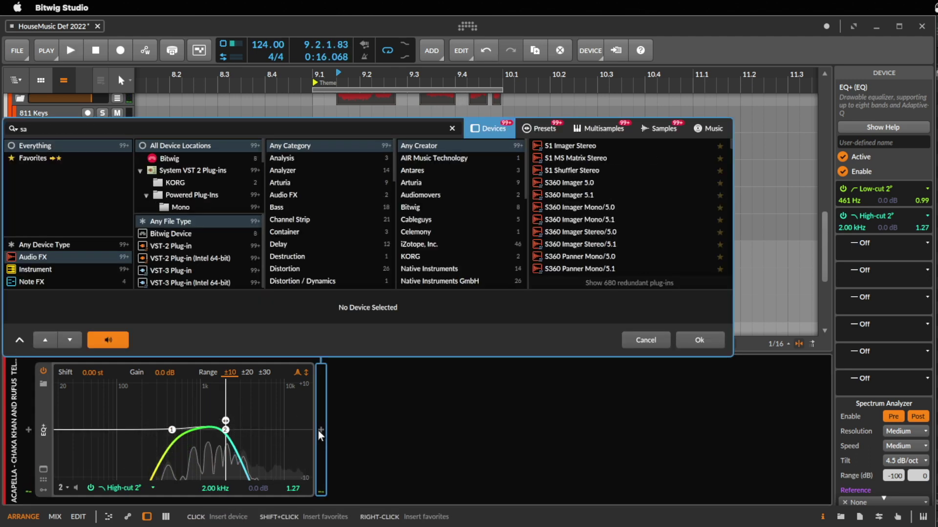
type("t")
left_click(583, 148)
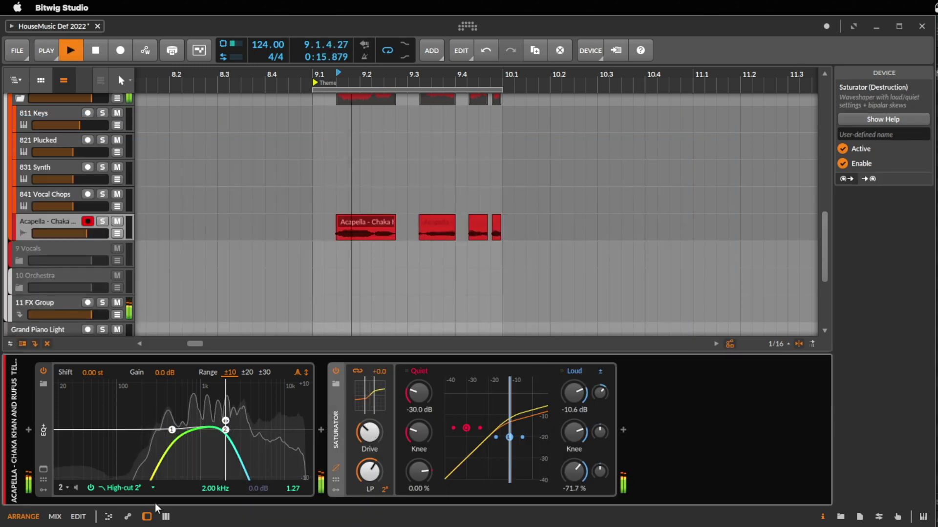
Step: Delete the last short vocal slice at 9.4.4.14 and play the phrase again
left_click(497, 218)
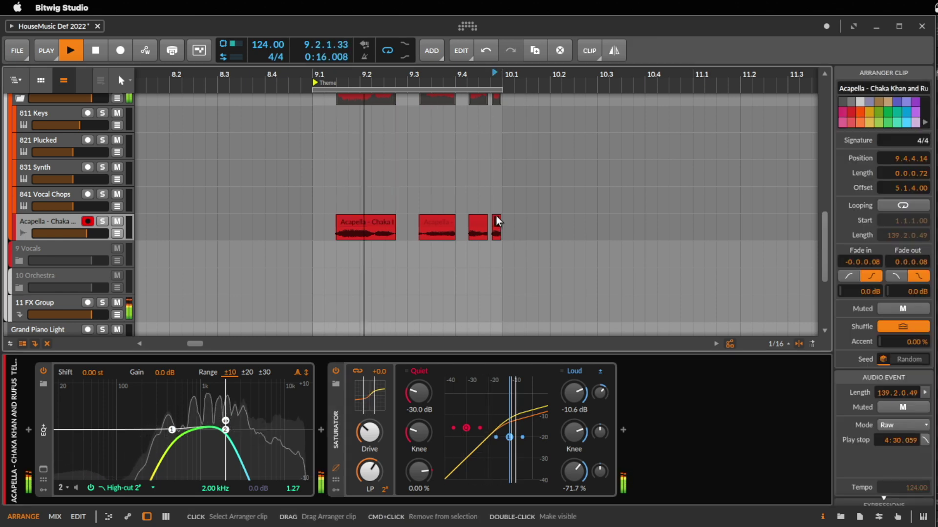
key("space")
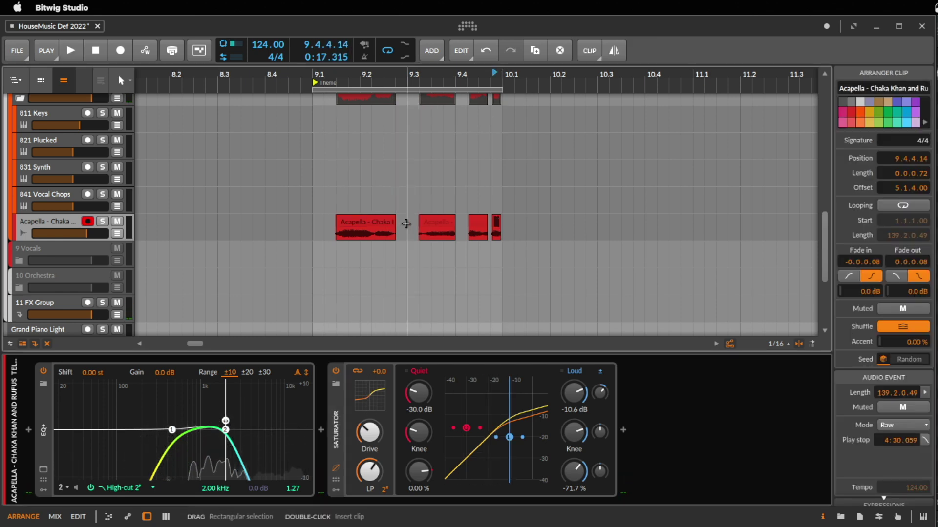
key("Delete")
key("space")
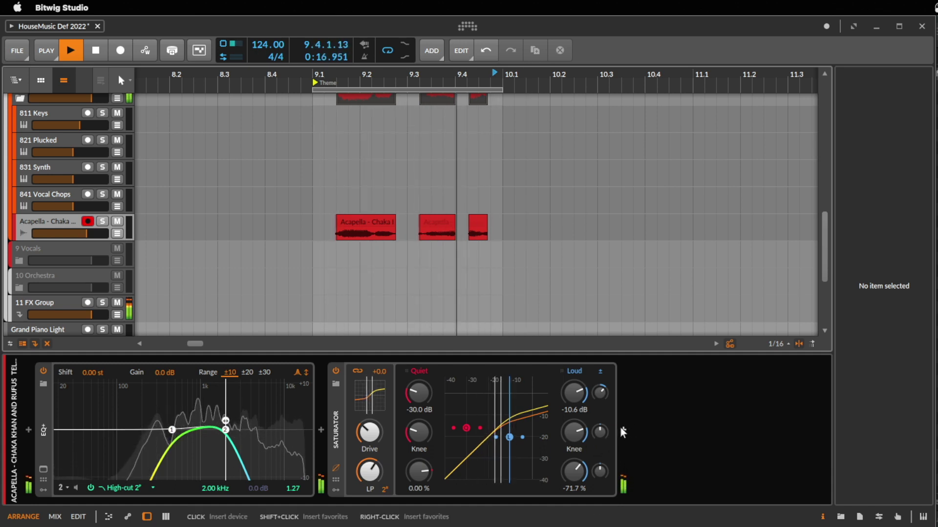
Step: Stop playback and mute the 421 Rhodes clip in the theme section
key("space")
scroll(544, 259, "up", 10)
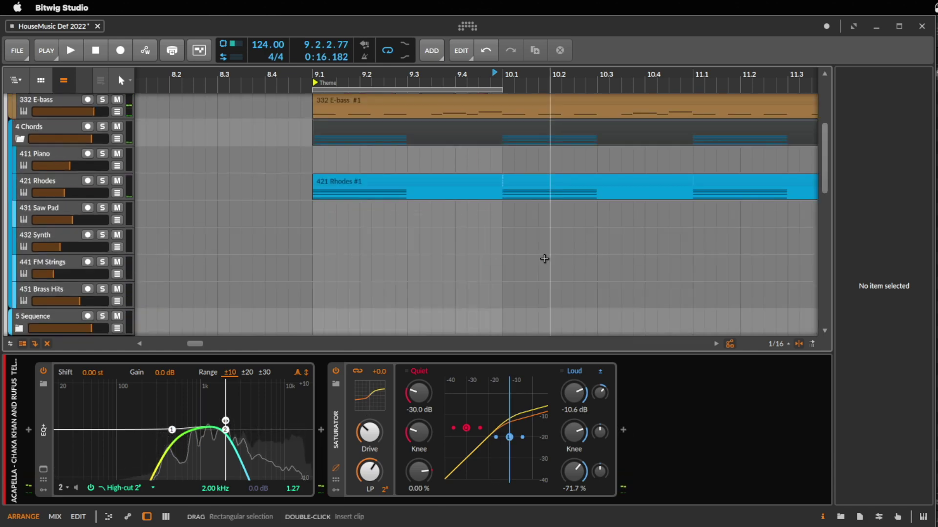
left_click(484, 188)
left_click(487, 183)
key("alt+m")
Step: Play the theme loop and raise the low-cut frequency in the acapella's EQ+ to 662 Hz
key("space")
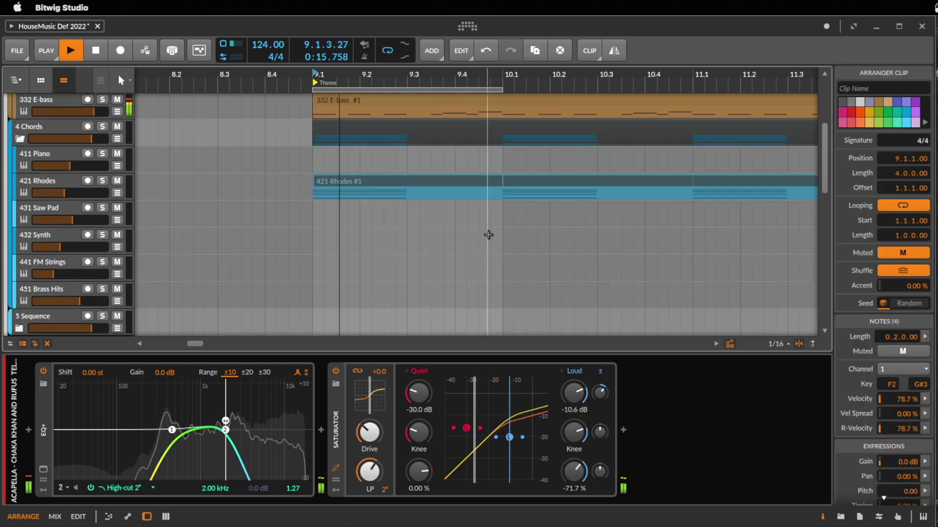
scroll(488, 234, "down", 10)
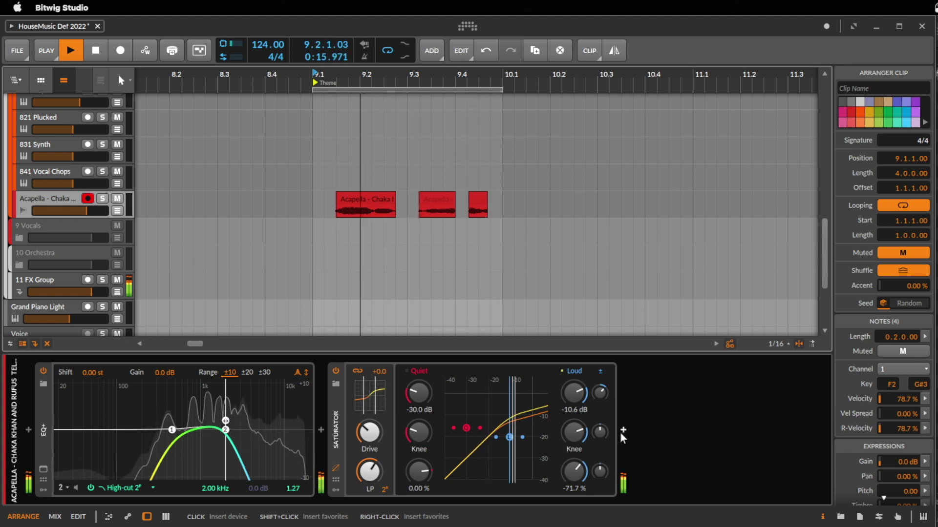
left_click_drag(221, 431, 188, 436)
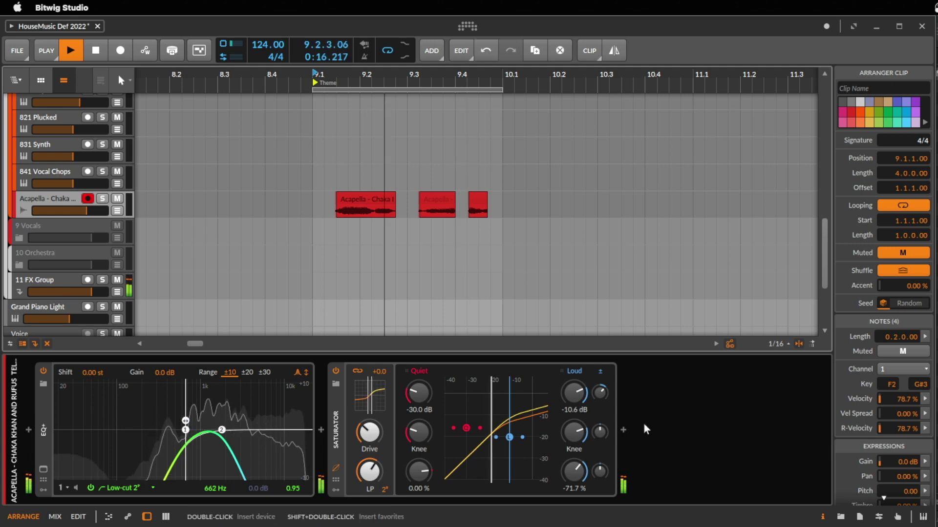
Step: Insert a Delay-2 device after the Saturator on the acapella track
left_click(623, 429)
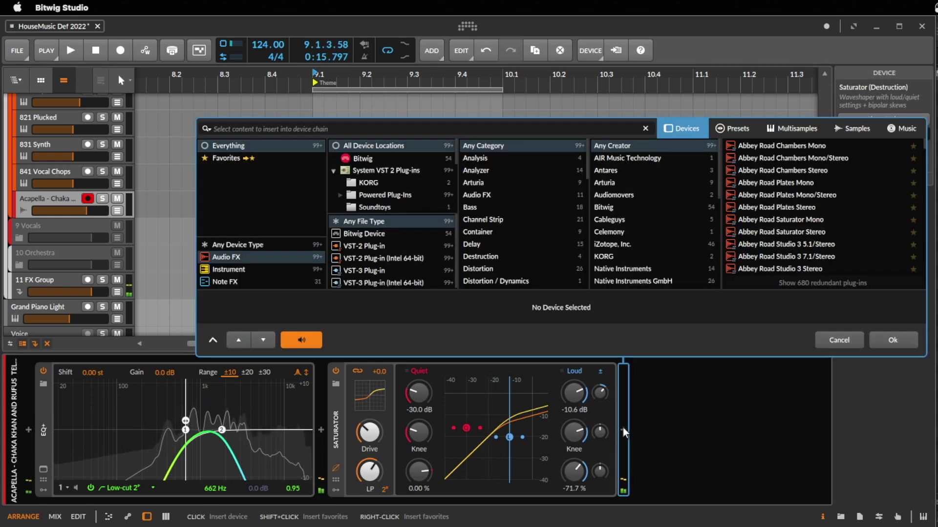
type("del")
left_click(765, 191)
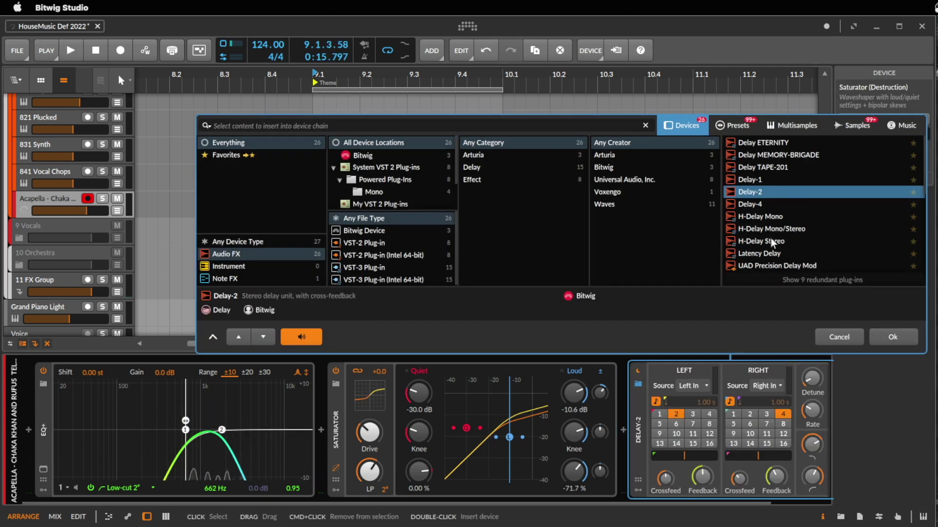
key("Return")
Step: Adjust Delay-2's mix and filter cutoff while the loop plays, then stop playback
key("space")
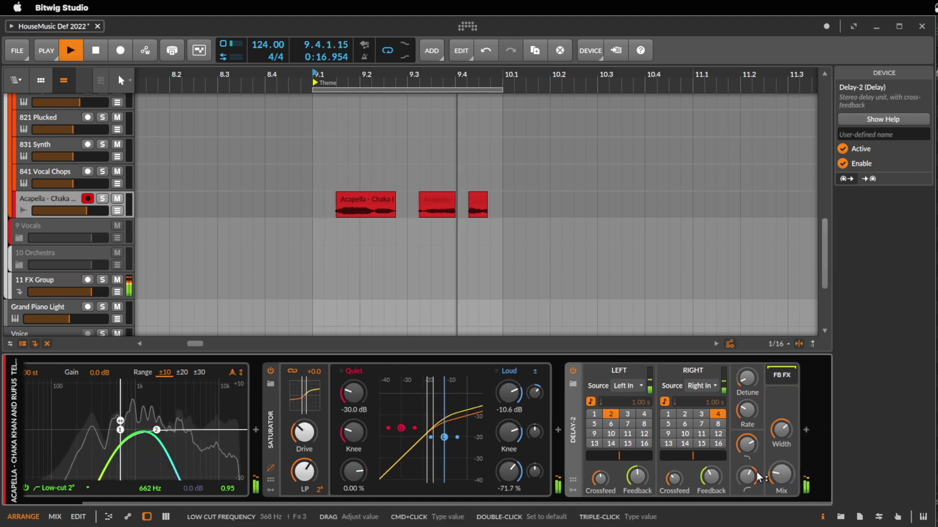
left_click_drag(777, 475, 778, 478)
mouse_move(747, 445)
left_mouse_down()
mouse_move(747, 473)
mouse_move(747, 445)
mouse_move(746, 454)
left_mouse_up()
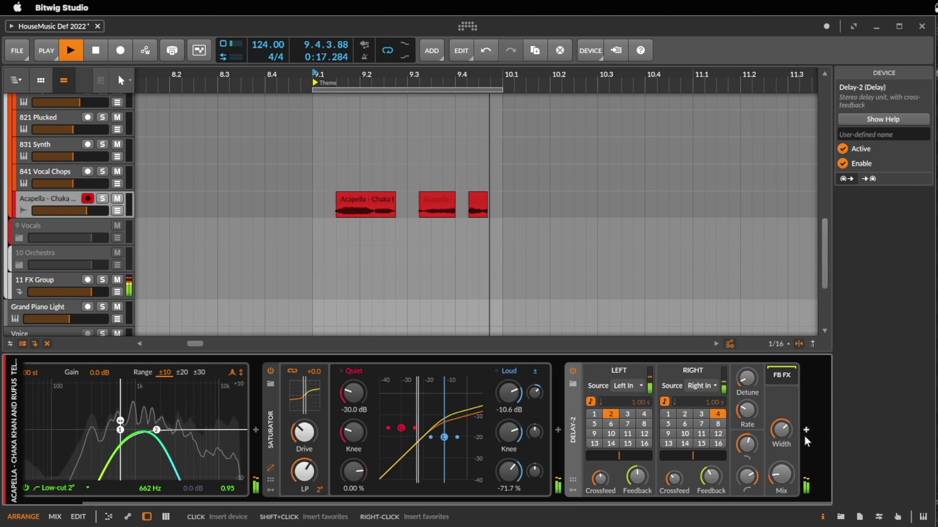
key("space")
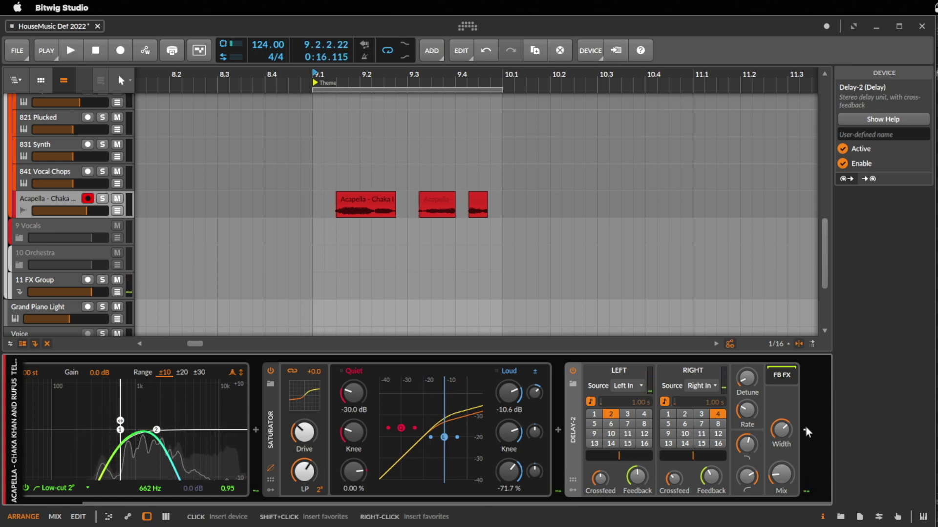
Step: Insert Bitwig's Reverb device after Delay-2 and play the vocal loop
left_click(805, 428)
type("rev")
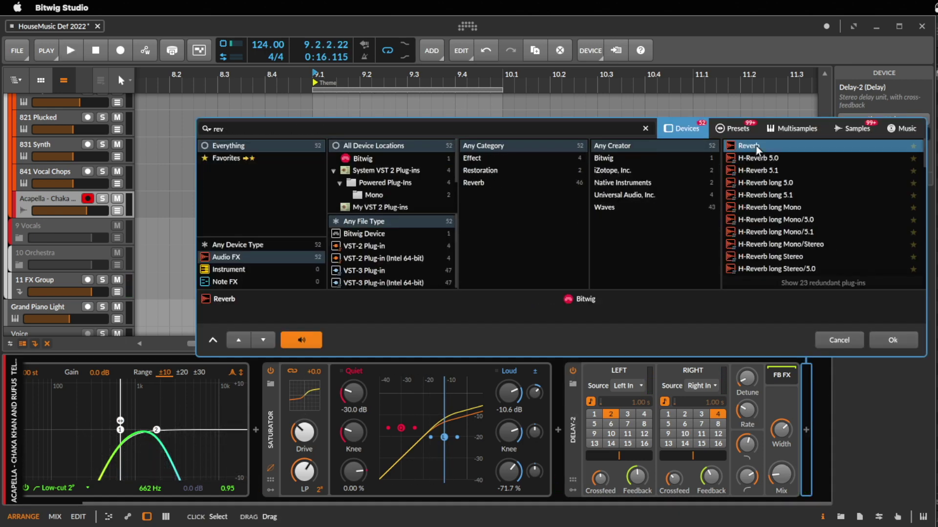
double_click(754, 145)
key("space")
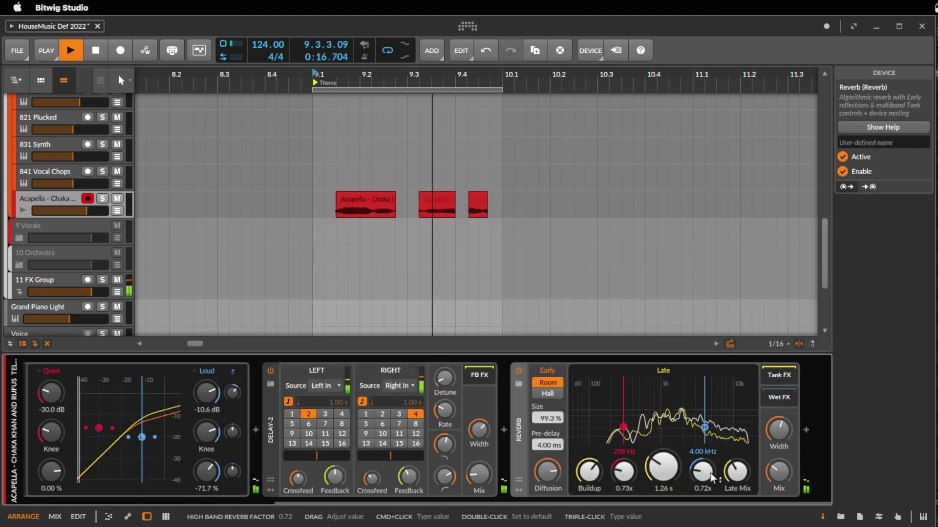
Step: Set the Reverb's decay time to 2.19 s and its mix to 15.5 %, then stop playback
left_click_drag(662, 468, 662, 449)
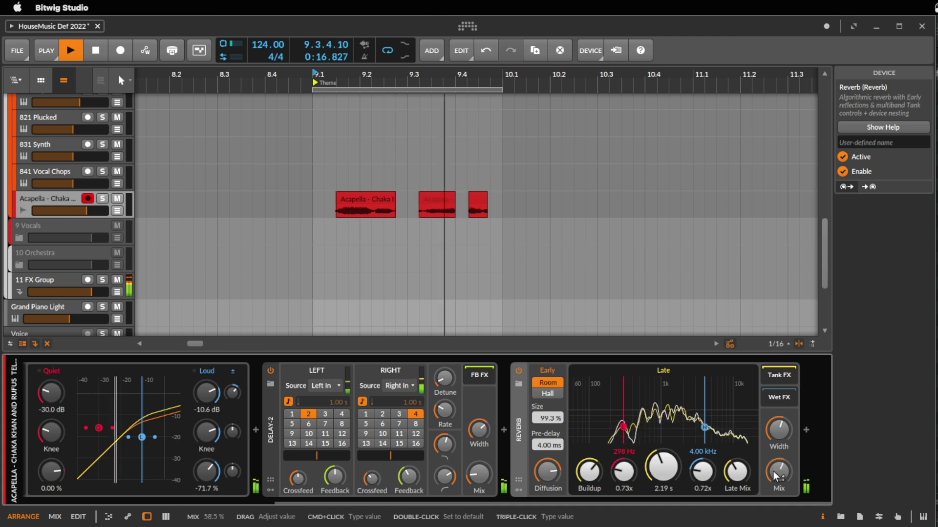
left_click_drag(774, 473, 774, 435)
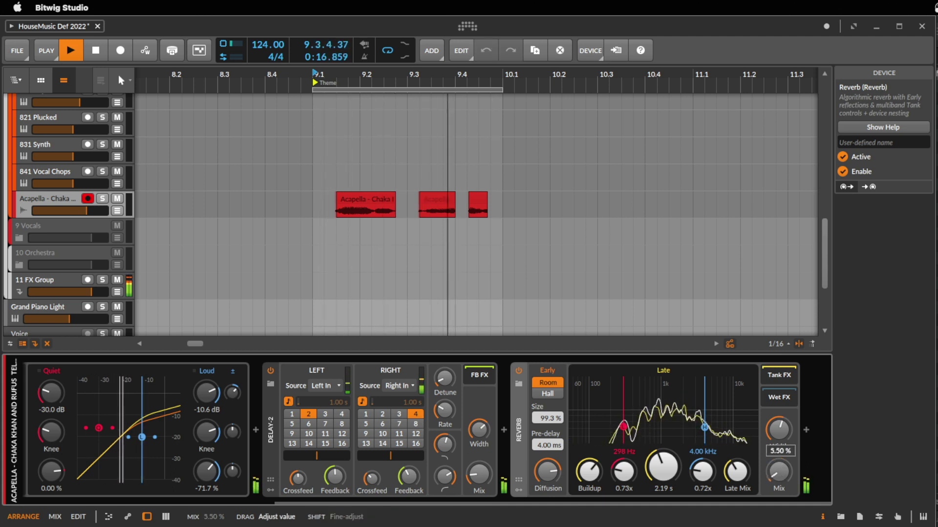
left_click_drag(778, 473, 778, 471)
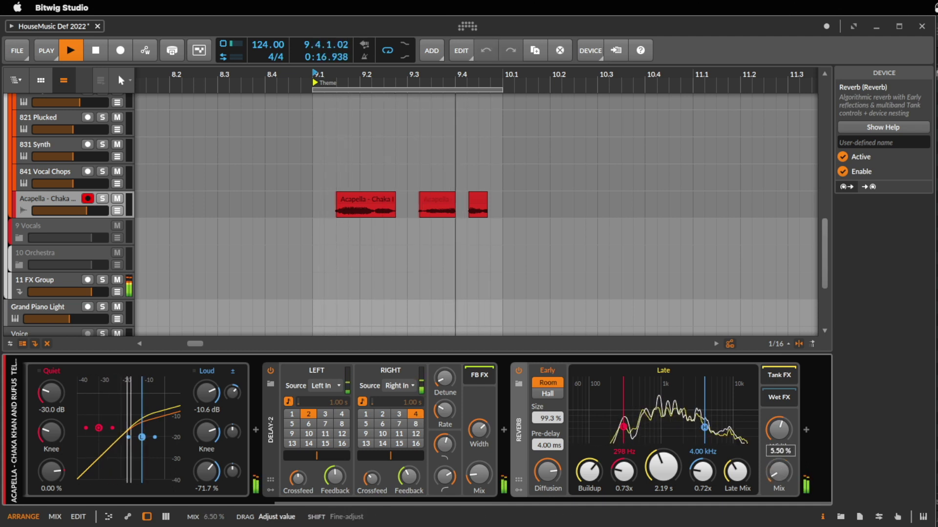
left_click_drag(779, 430, 779, 420)
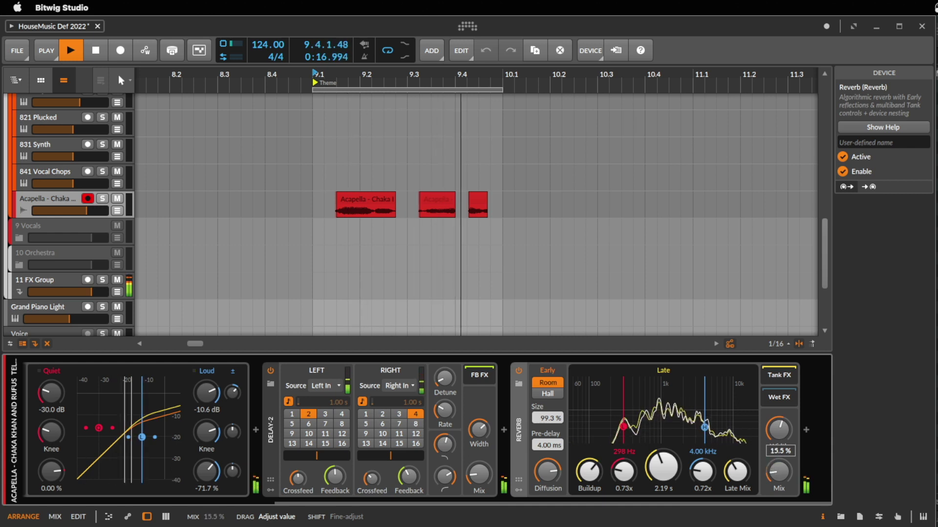
key("space")
Step: Show the acapella's Reverb Mix automation and draw a rise to 55.0 % before dropping to 0 % at 9.3.1.00
key("a")
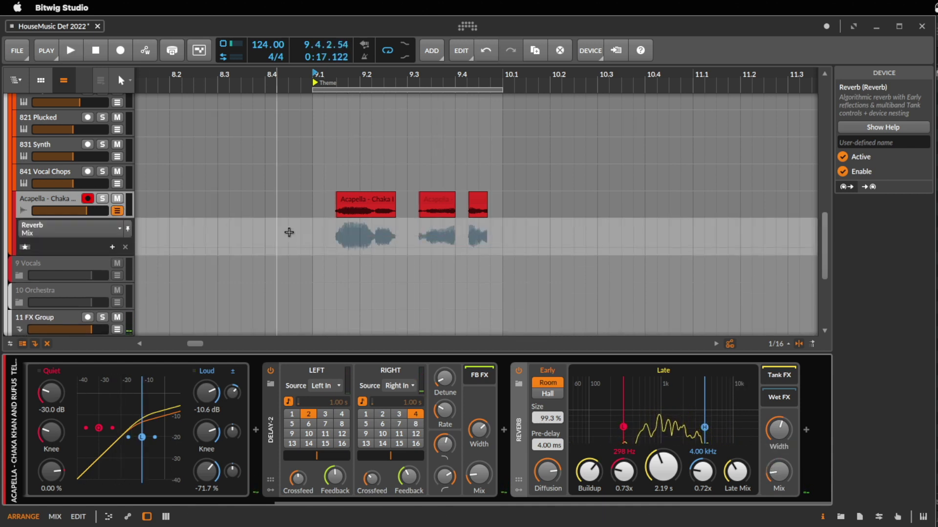
double_click(347, 248)
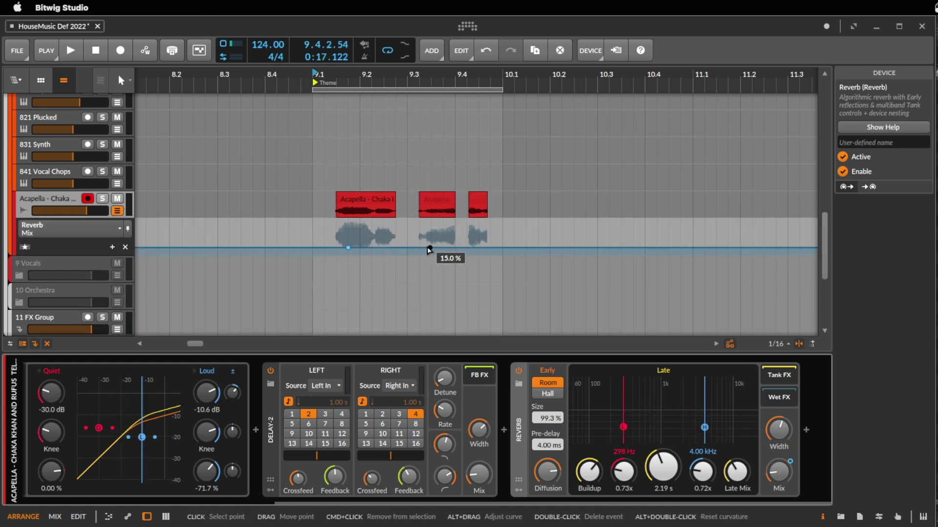
double_click(409, 238)
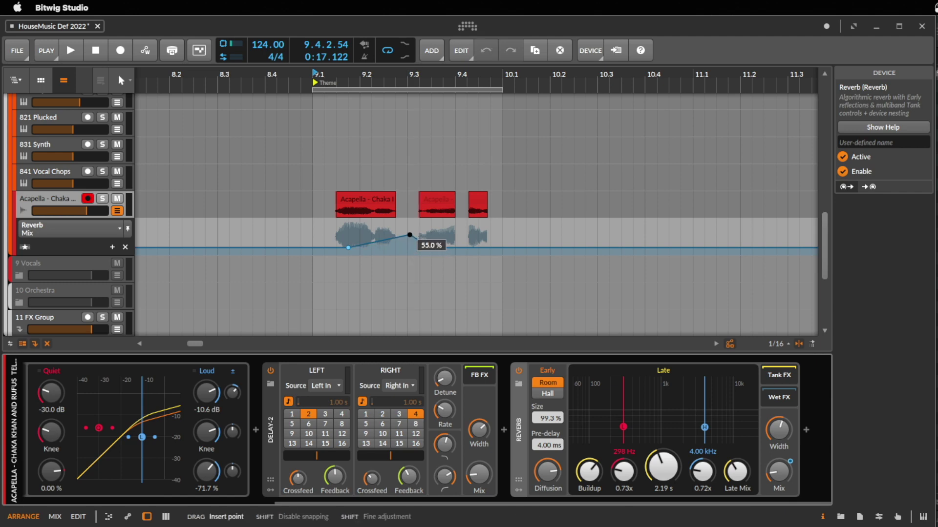
key("space")
mouse_move(417, 239)
left_mouse_down()
mouse_move(409, 252)
mouse_move(409, 235)
mouse_move(395, 235)
mouse_move(408, 235)
left_mouse_up()
left_click(407, 252)
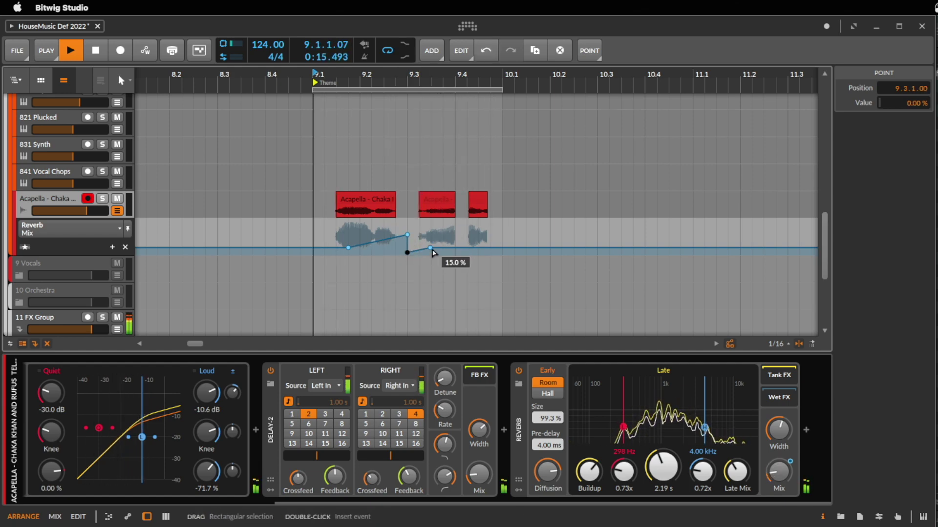
Step: Move the last Reverb Mix automation point to 9.4.3.00 at 30.0 % and add a 0 % point at 9.1.1.00
left_click_drag(431, 248, 479, 243)
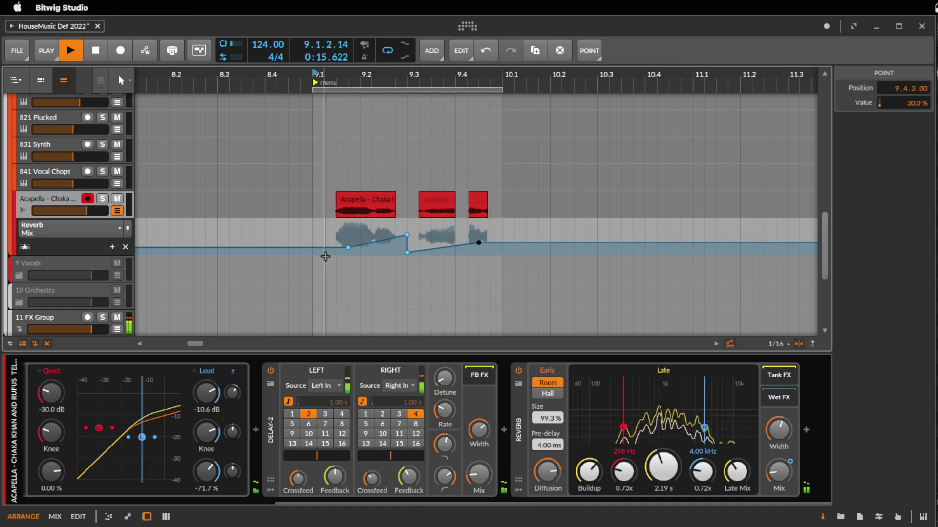
left_click_drag(320, 248, 313, 253)
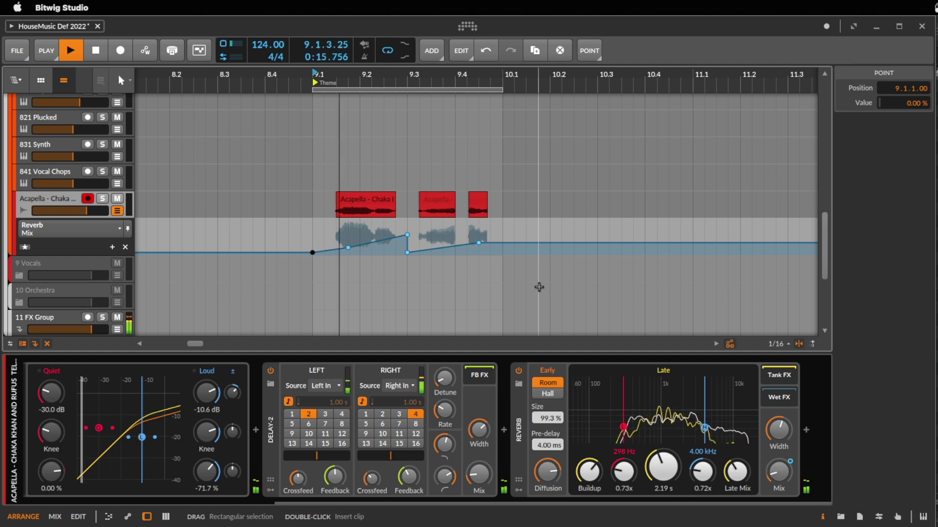
Step: Insert the LFOTool plug-in after the Reverb, play the loop through it and close the plug-in window
left_click(804, 429)
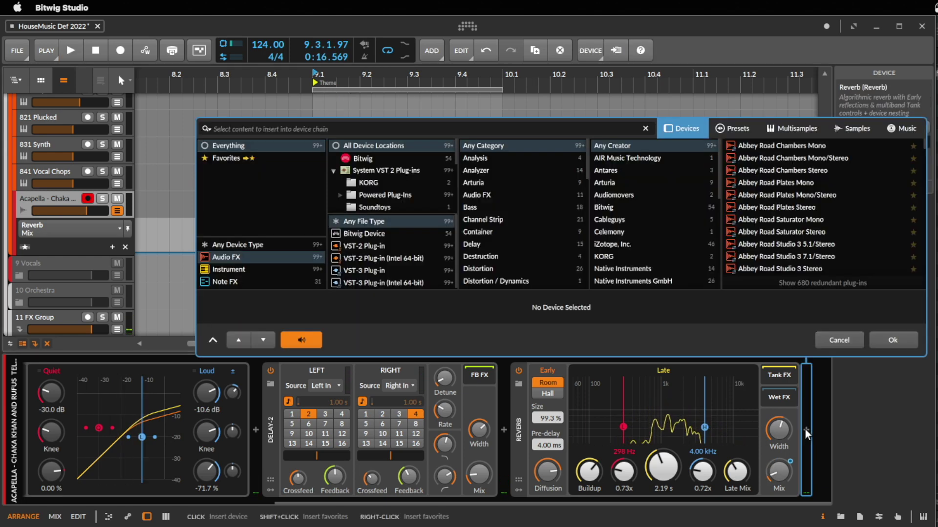
type("lfo")
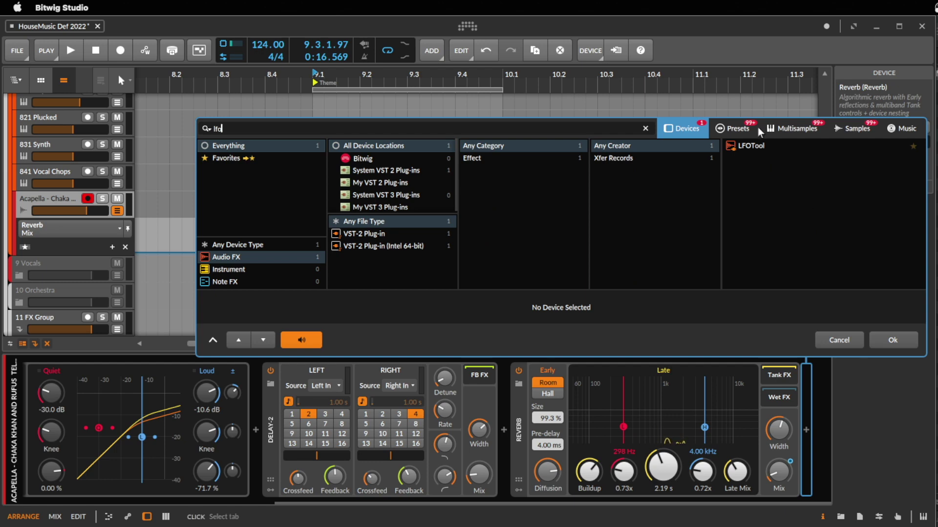
double_click(750, 146)
key("space")
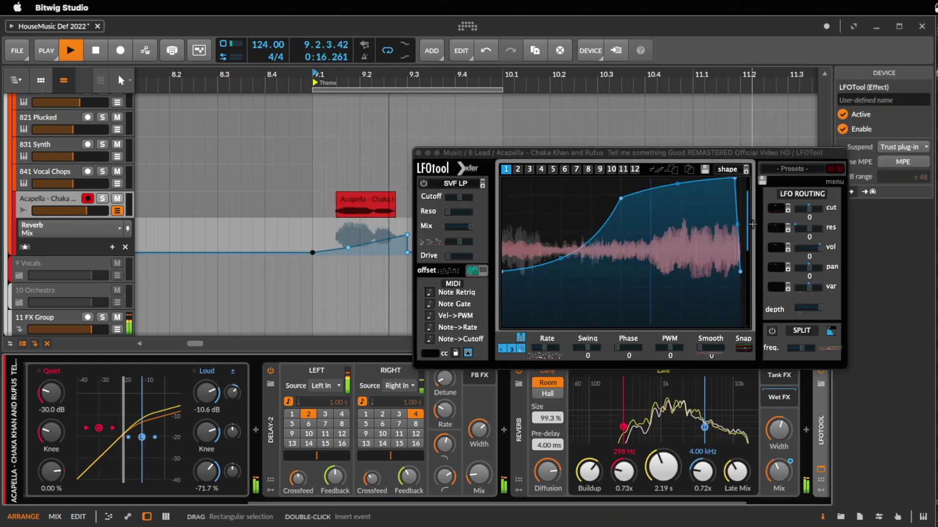
left_click(418, 154)
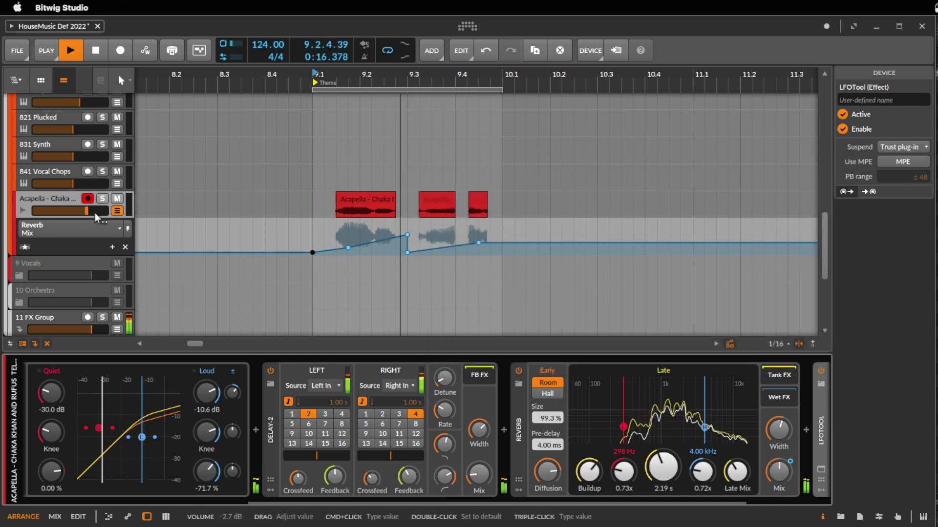
Step: Stop playback, hide the acapella track's automation lane and save the project
key("space")
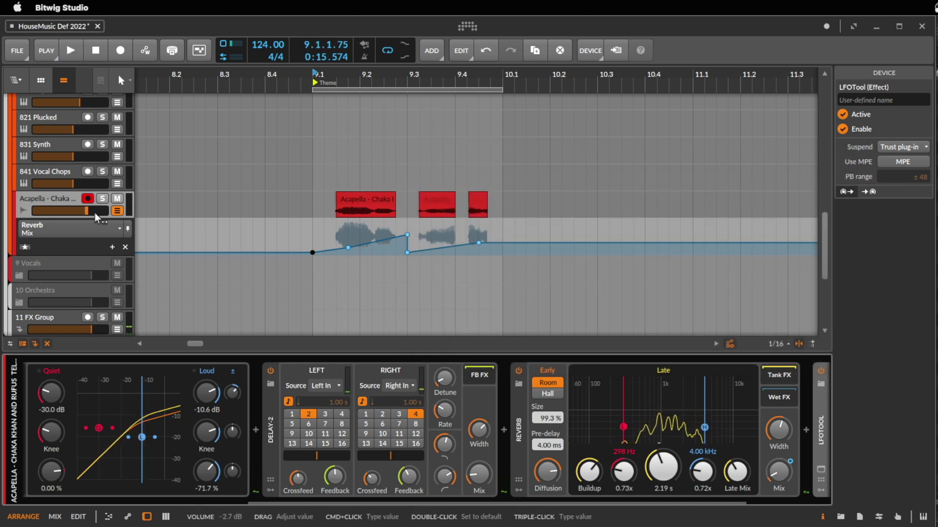
left_click(116, 211)
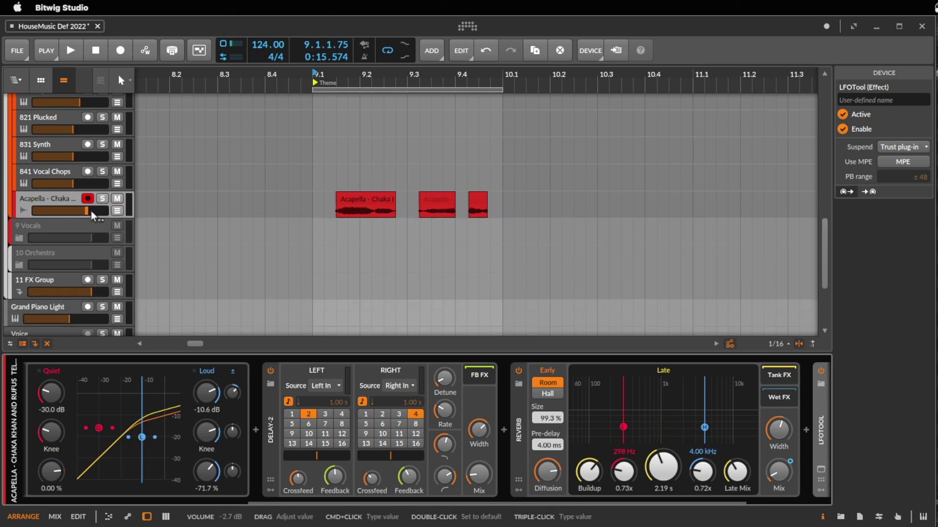
key("super+s")
Step: Set the acapella track's volume to -16.0 dB and the 332 E-bass track's volume to -1.0 dB during playback
mouse_move(86, 211)
left_mouse_down()
mouse_move(35, 210)
mouse_move(68, 210)
left_mouse_up()
key("space")
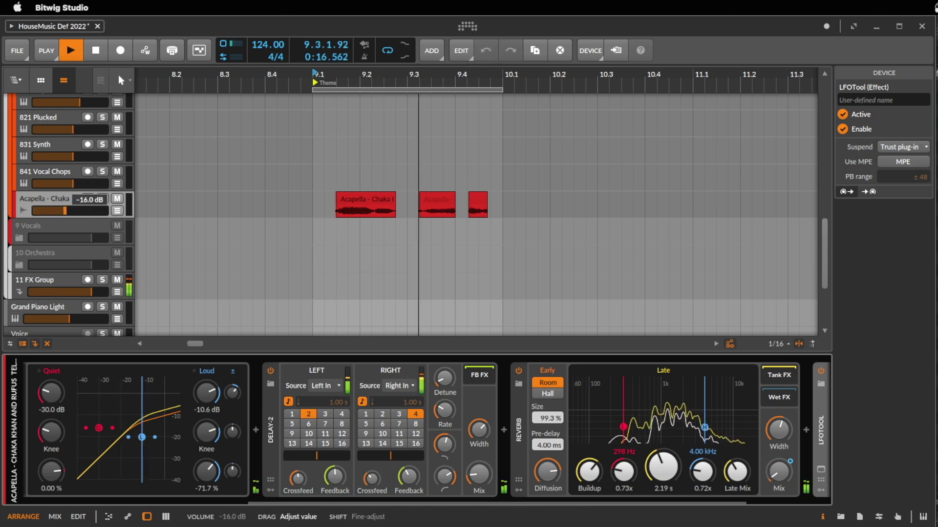
scroll(322, 222, "up", 5)
scroll(323, 217, "up", 5)
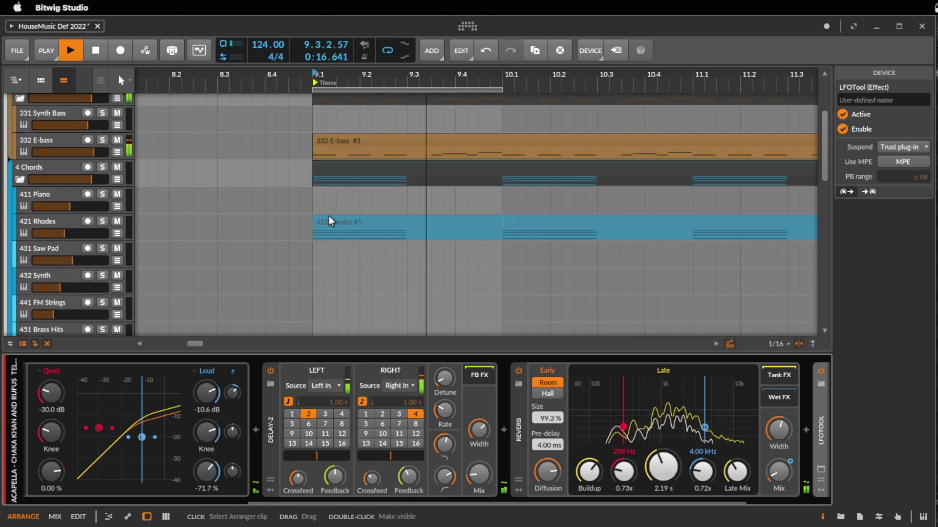
left_click_drag(90, 155, 87, 155)
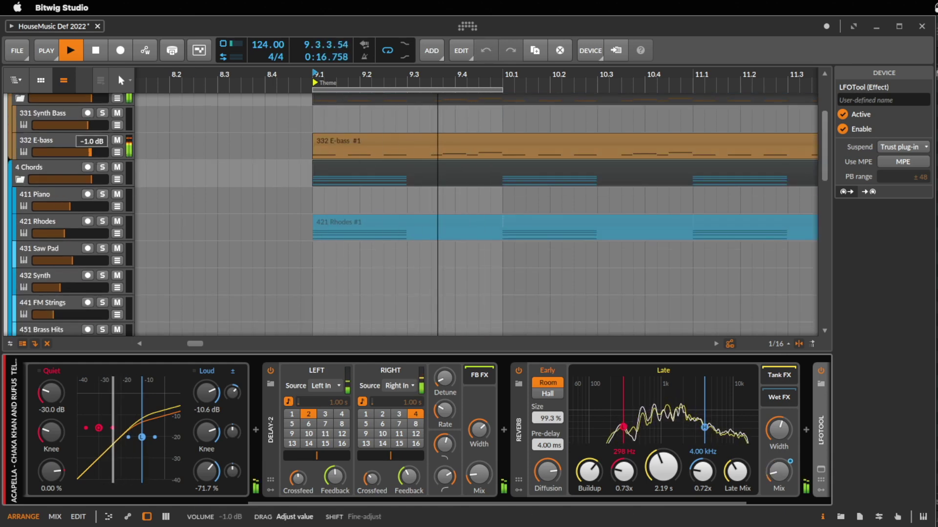
Step: Stop playback and extend the loop region from 9.1.1.00 to a length of 4.0.0.00, covering the whole theme section
scroll(411, 218, "down", 5)
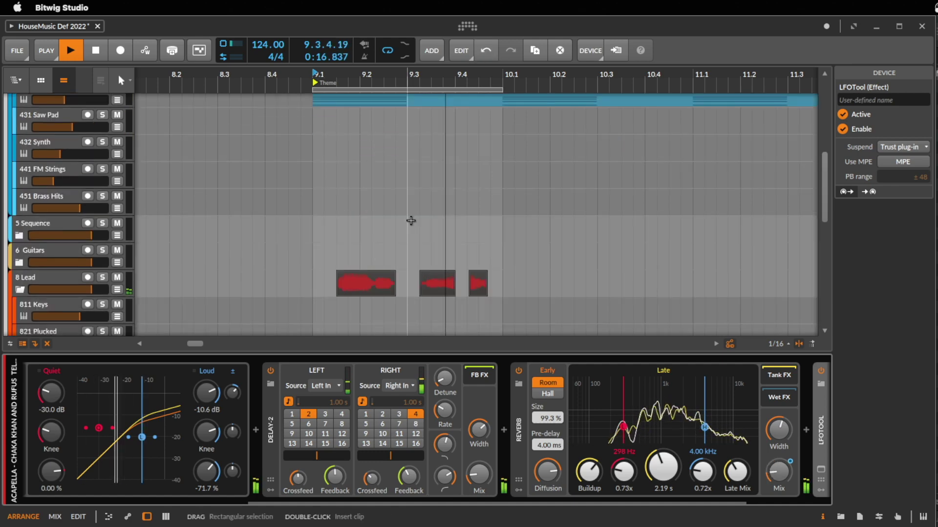
left_click_drag(494, 75, 390, 71)
left_click_drag(825, 177, 801, 277)
key("space")
scroll(540, 161, "up", 3)
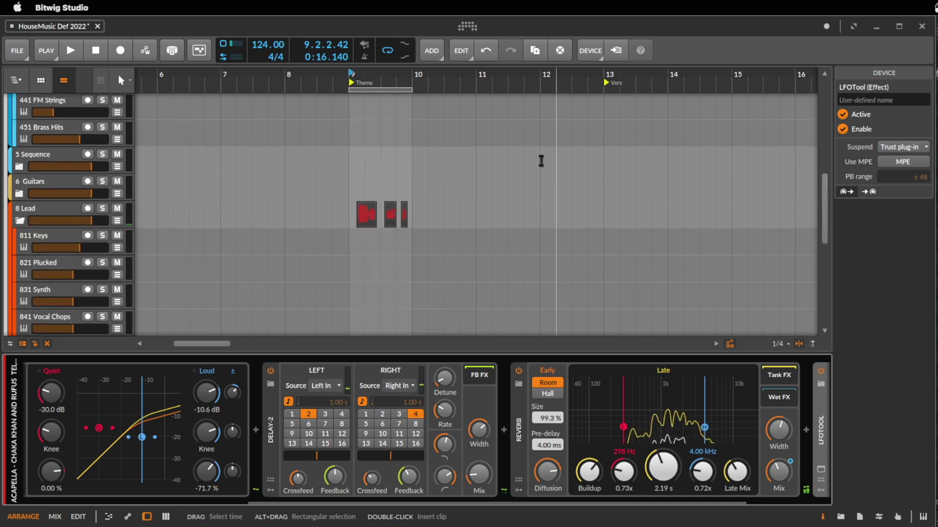
scroll(541, 161, "up", 5)
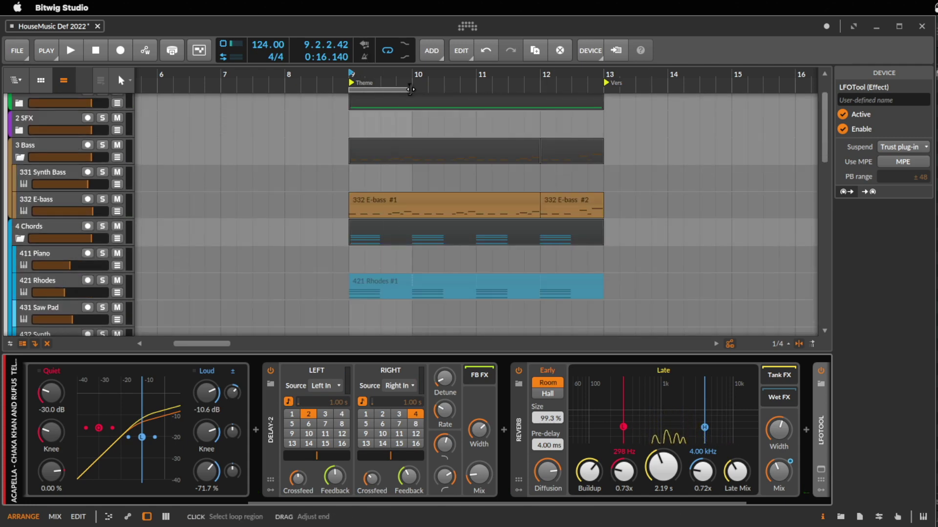
left_click_drag(410, 89, 604, 104)
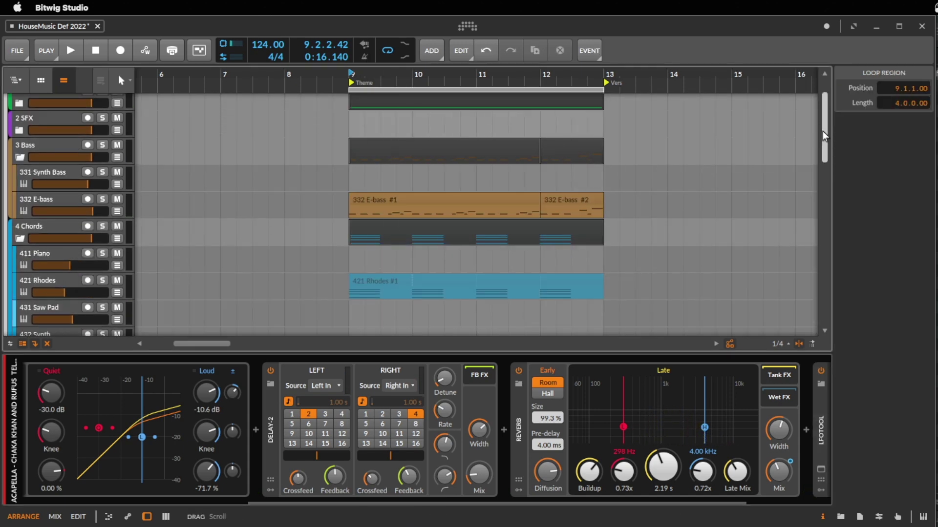
scroll(493, 256, "down", 5)
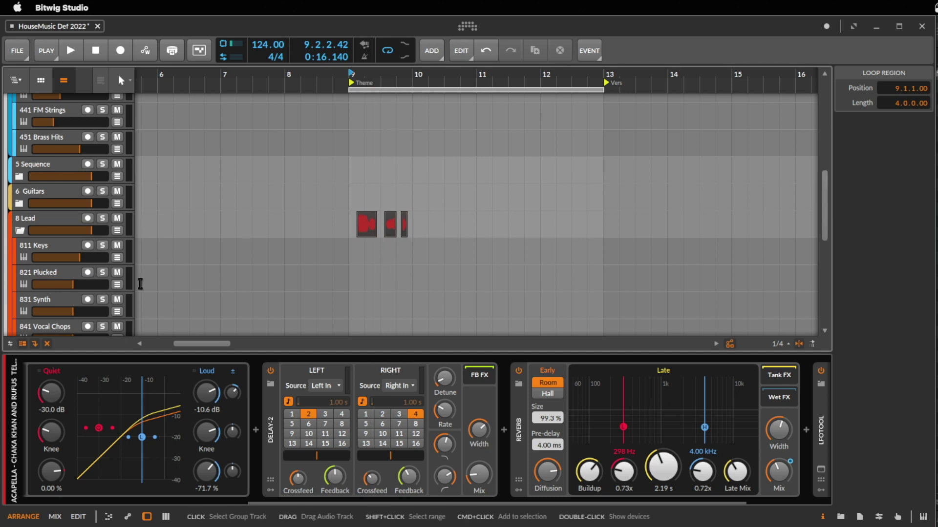
Step: Duplicate the acapella track's bar 9 chops, from 9.1.1.00 to 10.1.1.00, into bar 10
scroll(195, 288, "down", 3)
left_click_drag(351, 276, 404, 273)
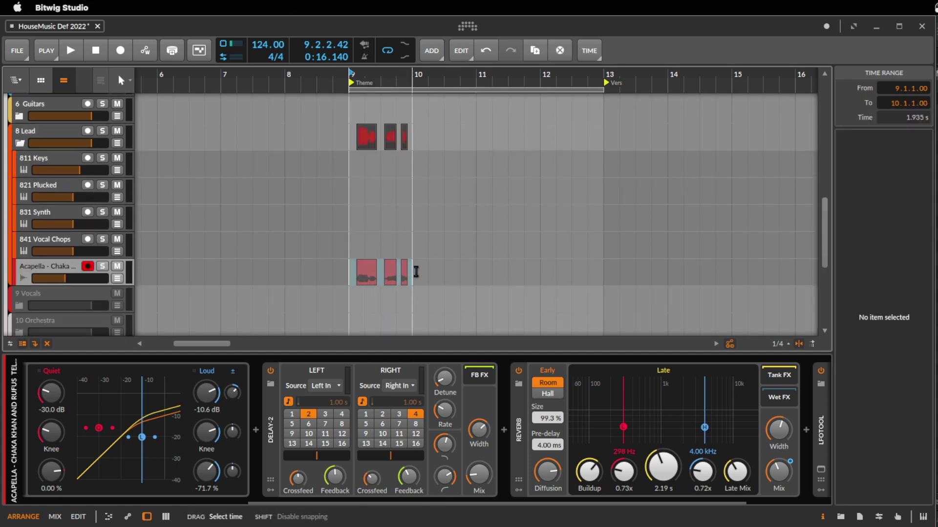
key("ctrl+d")
Step: Mute the two short acapella chops at the end of bar 9 and play the theme from its start
left_click(403, 268)
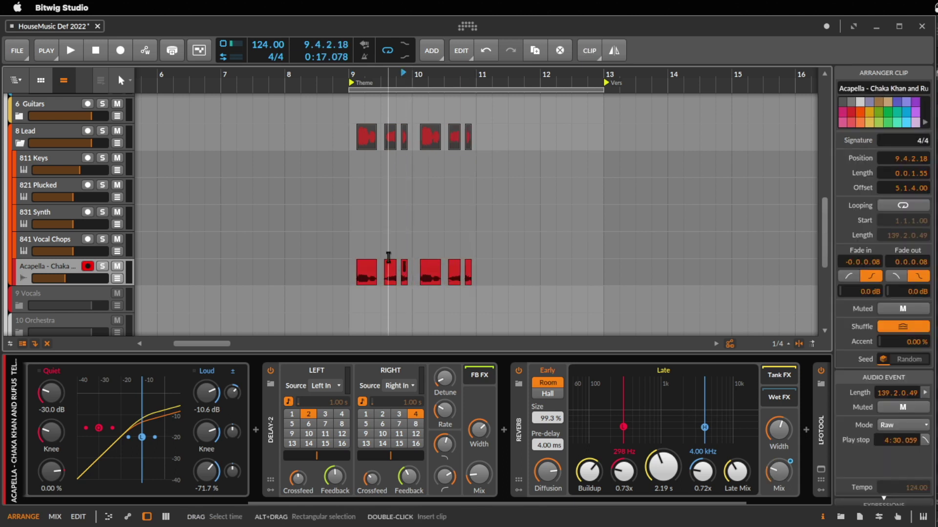
left_click(388, 258)
left_click(391, 262, "shift")
left_click(404, 263, "shift")
key("alt+m")
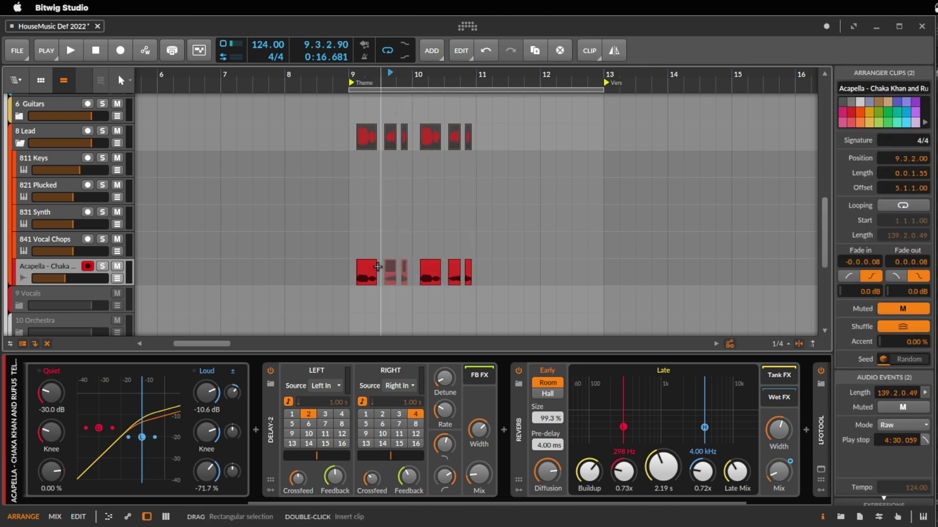
left_click(348, 278)
key("space")
left_click(524, 247)
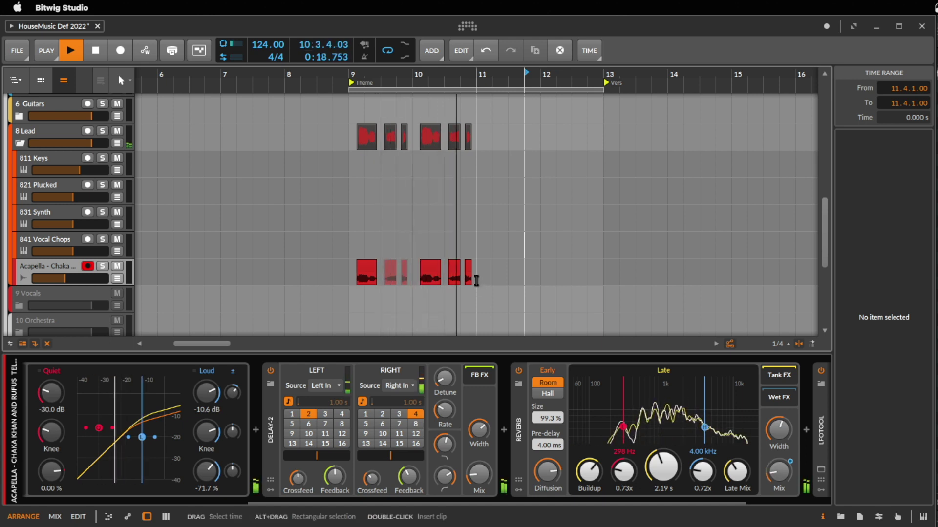
Step: Duplicate the acapella chops of bars 9 and 10 into bars 11 and 12, and stop playback
left_click_drag(477, 280, 346, 262)
key("super+d")
left_click(678, 245)
scroll(671, 248, "up", 1)
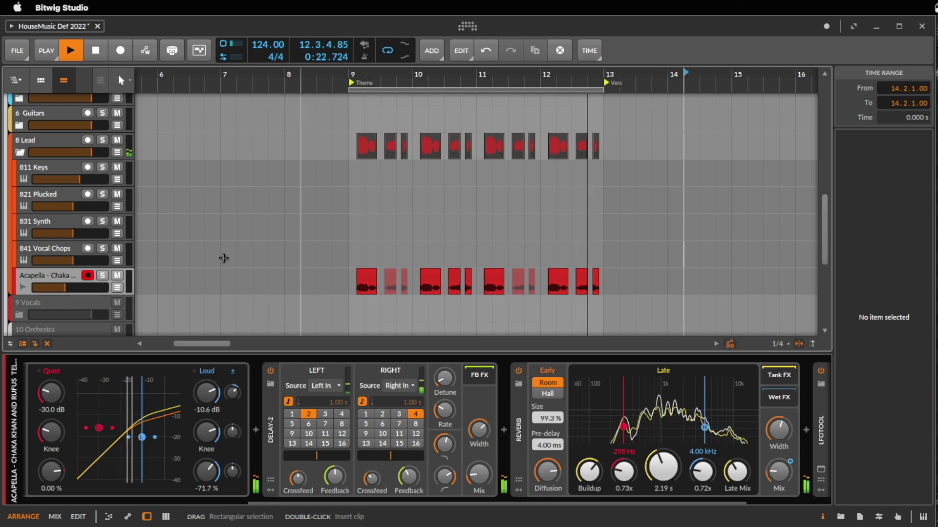
key("space")
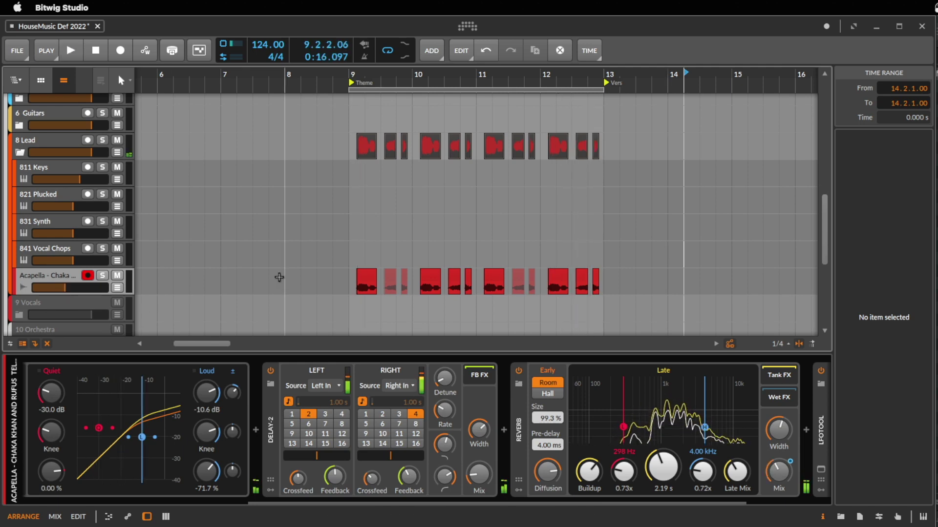
Step: Delete the two muted short acapella chops in bar 9
left_click(388, 273)
key("Delete")
left_click(402, 276)
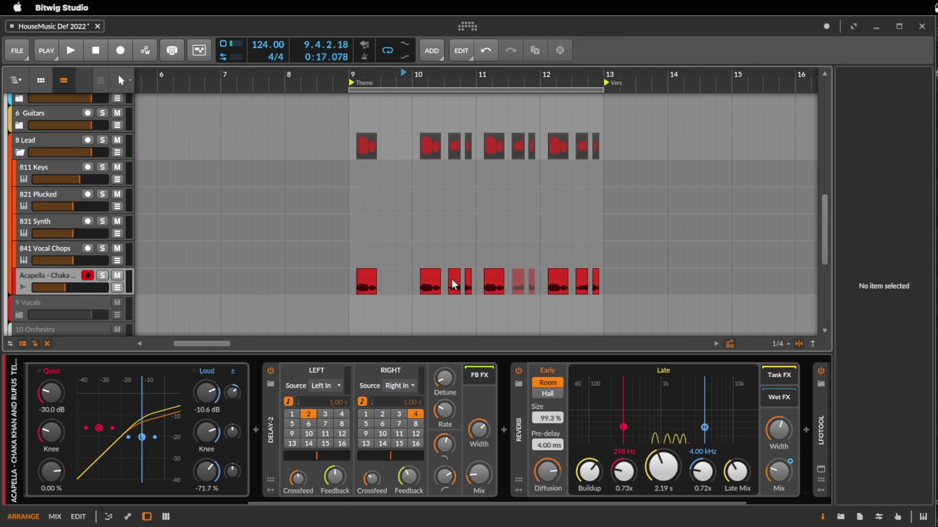
Step: Color the two short acapella chops in bar 10 and the two in bar 12 yellow
left_click(455, 277)
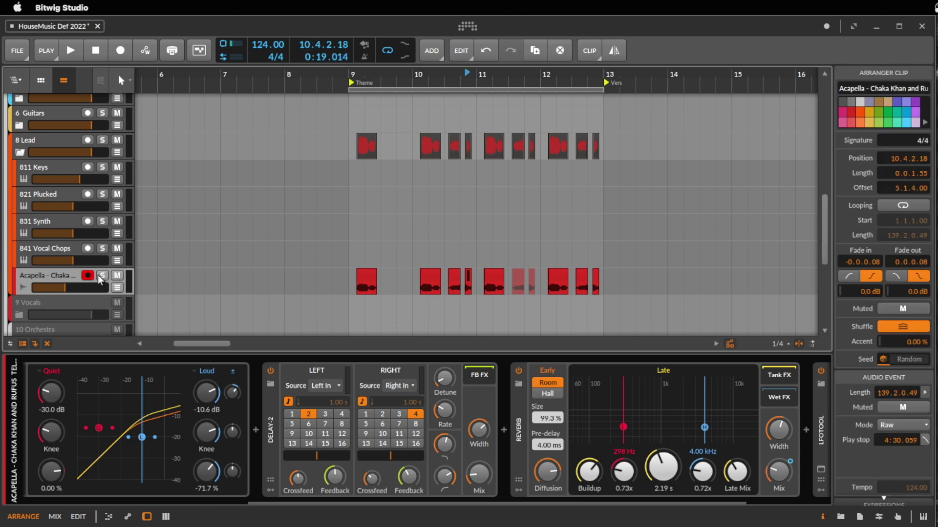
key("space")
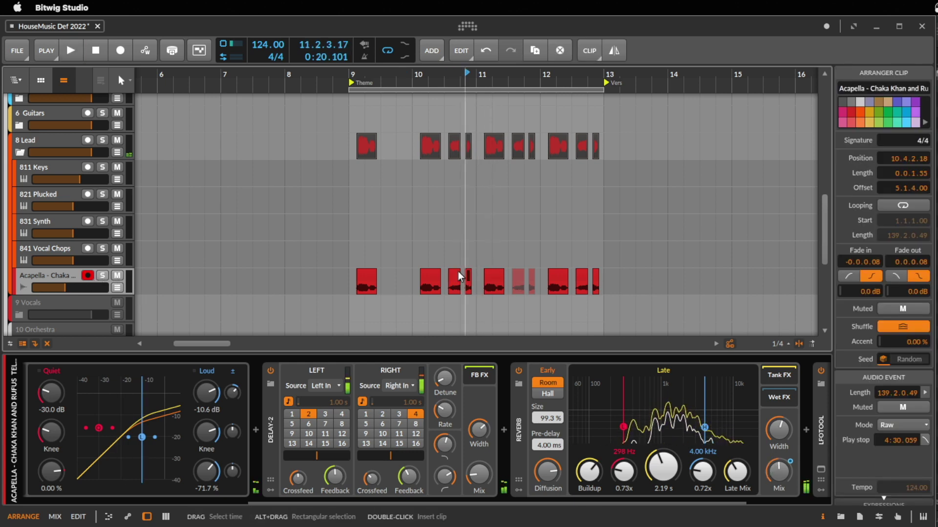
left_click(585, 278, "super")
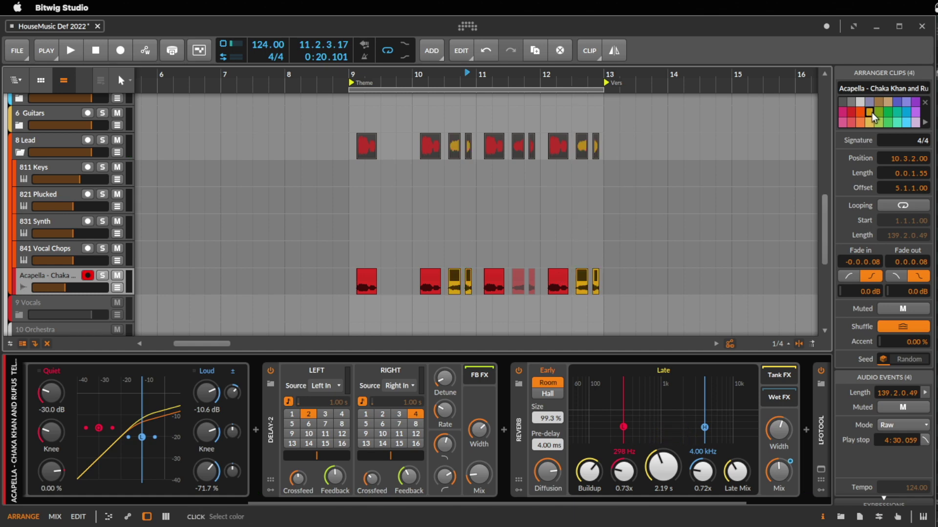
left_click(485, 259)
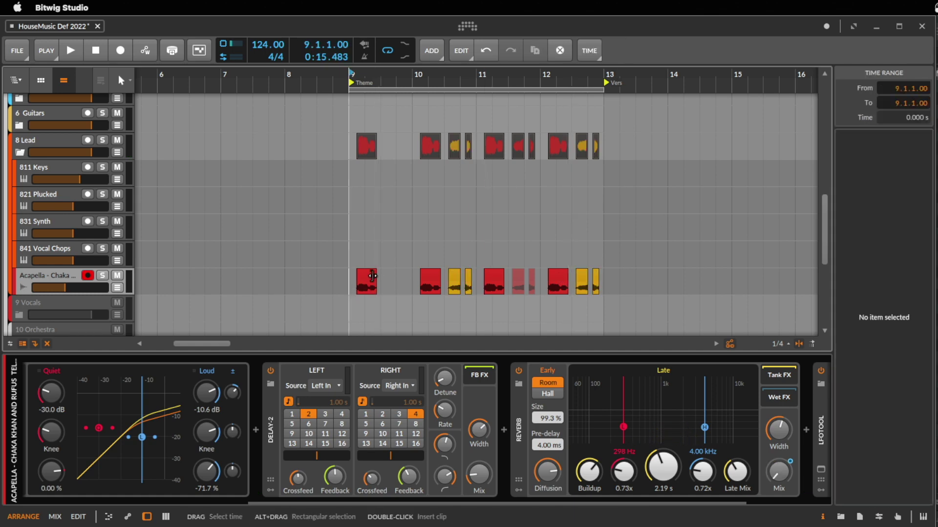
Step: Play the theme from 9.1.1.00 and mute the last short yellow acapella chop in bar 10, ending with playback stopped
left_click(366, 283)
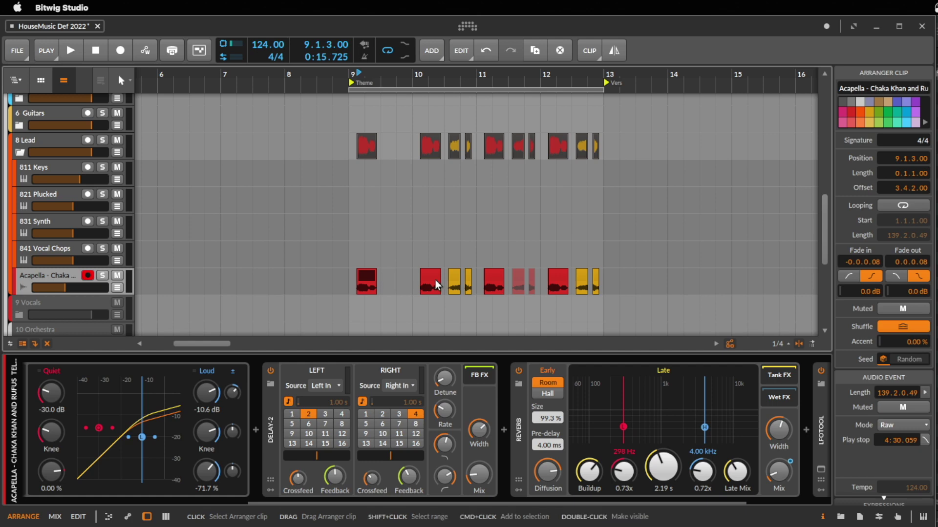
left_click(467, 280)
left_click(349, 285)
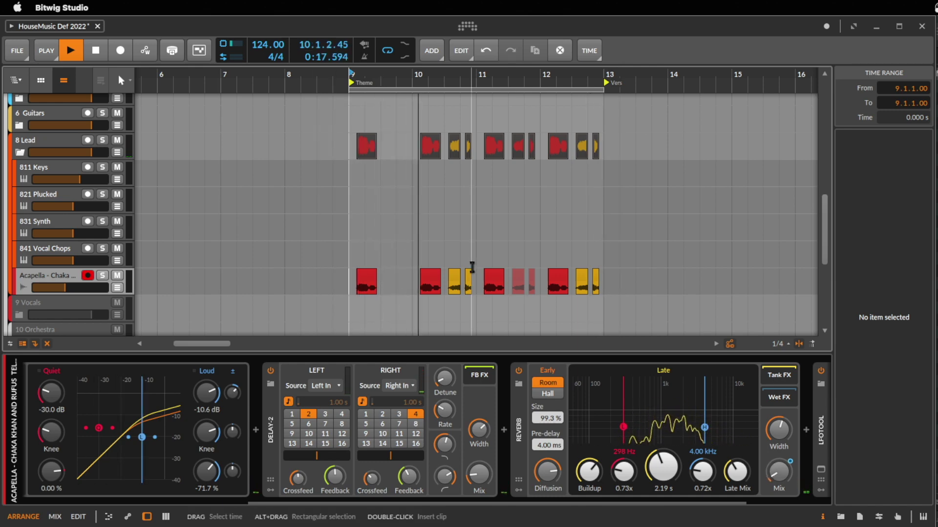
left_click(468, 271)
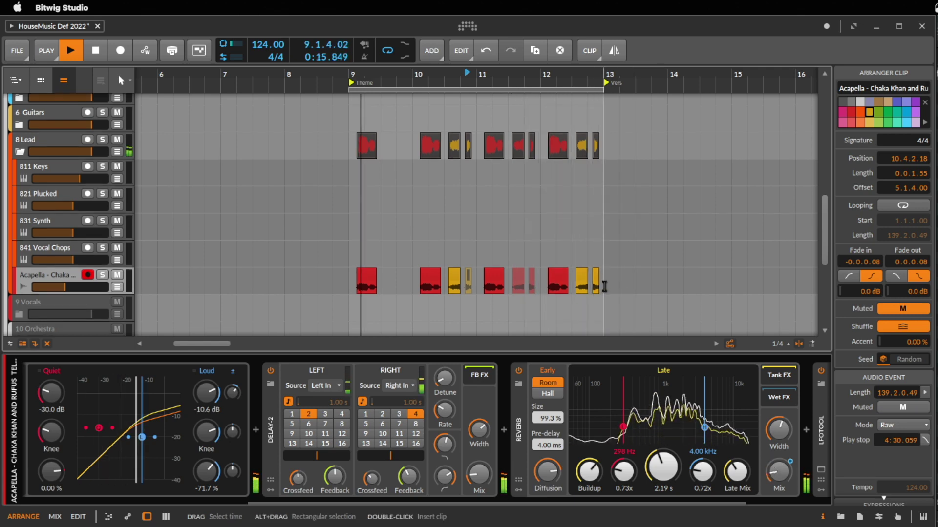
key("space")
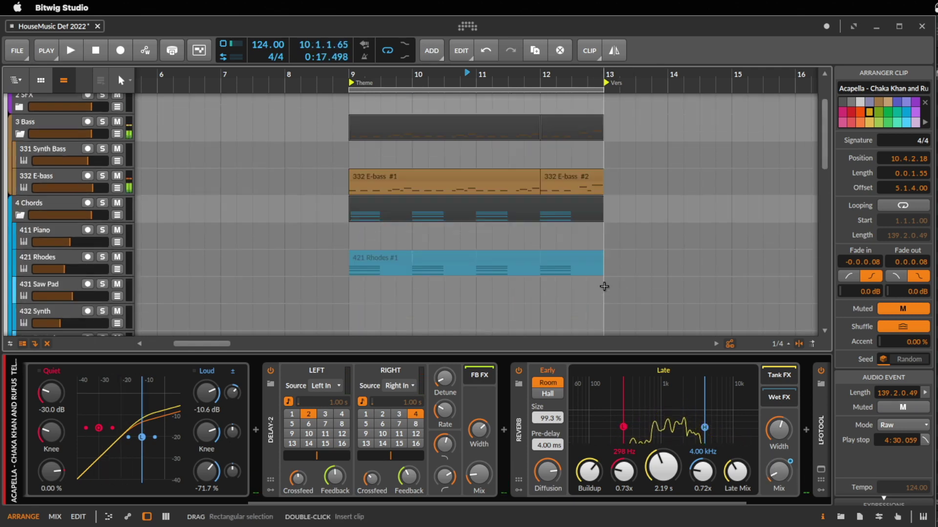
Step: Consolidate the two 332 E-bass clips in the theme into one four-bar clip
scroll(604, 287, "up", 6)
left_click_drag(508, 78, 414, 127)
scroll(544, 202, "down", 1)
scroll(544, 203, "up", 1)
left_click(423, 172)
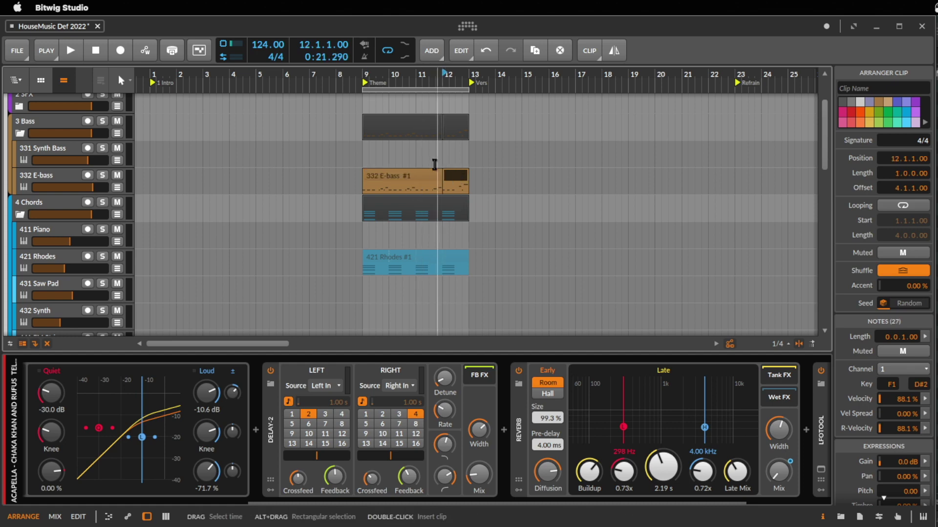
left_click(401, 164)
left_click(403, 174)
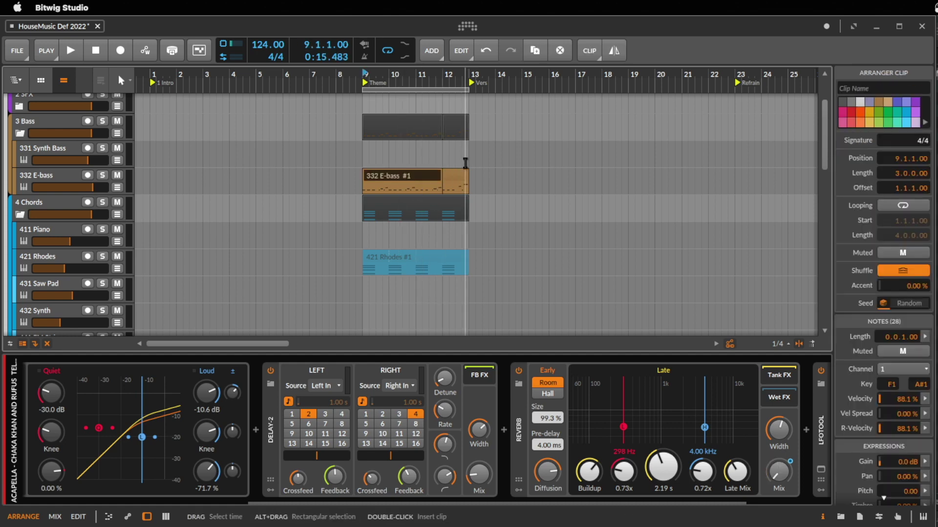
left_click(461, 178, "shift")
key("super+j")
Step: Collapse the 8 Lead group so its child tracks are hidden
scroll(183, 258, "down", 5)
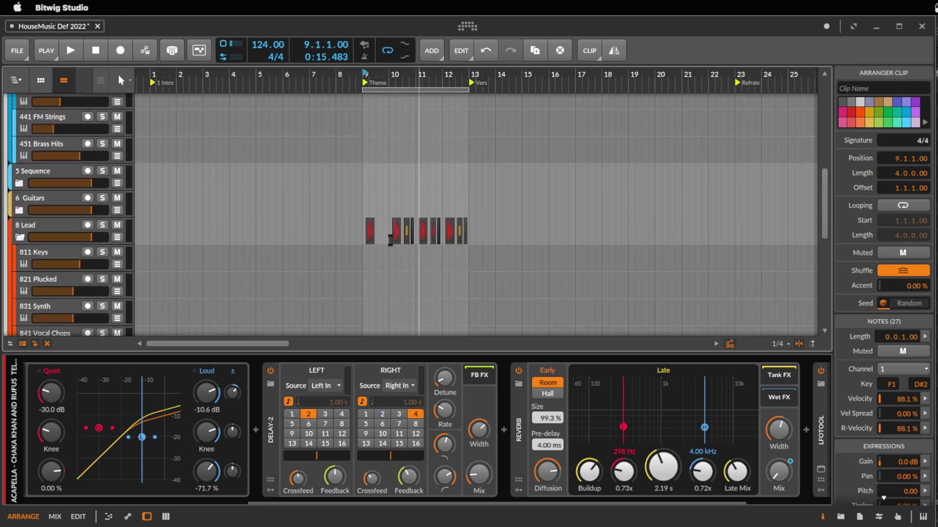
left_click(18, 238)
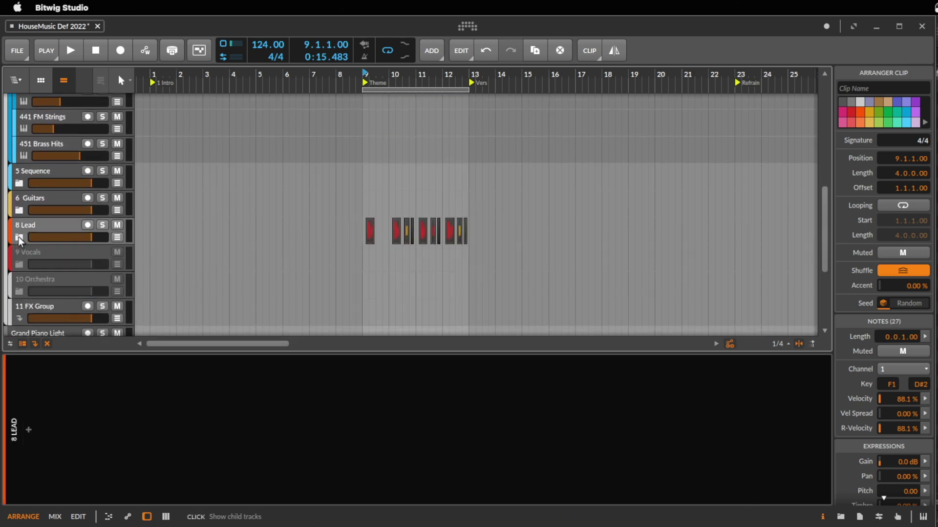
scroll(58, 215, "up", 4)
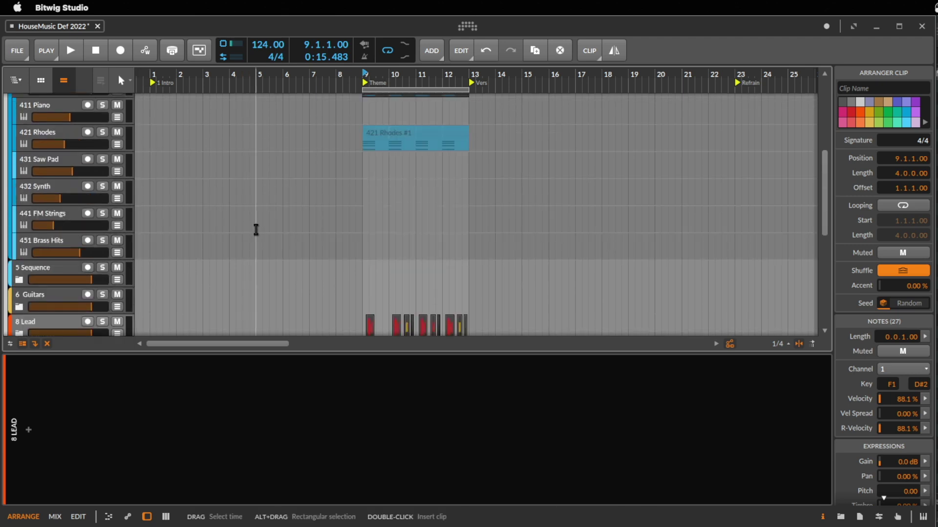
scroll(256, 229, "up", 2)
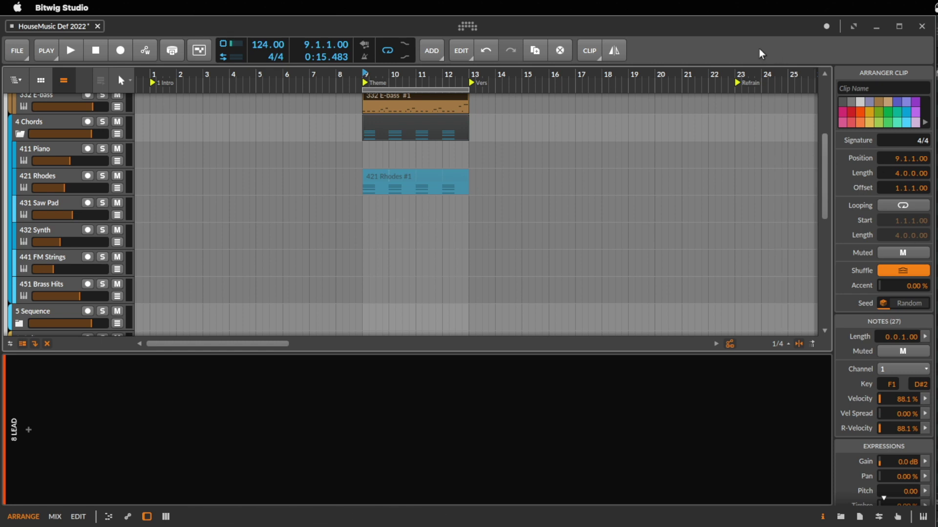
Step: Switch to Chrome and open mugent.com
key("super+Tab")
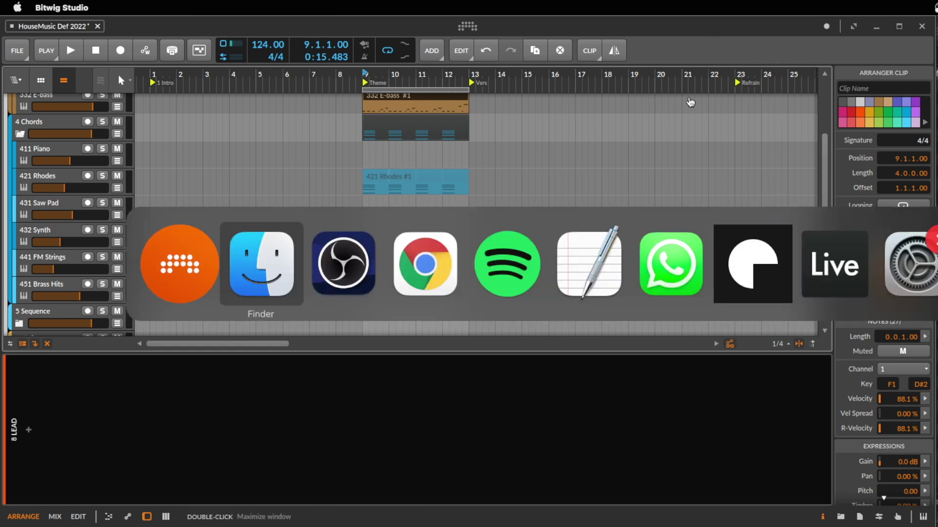
left_click(390, 267)
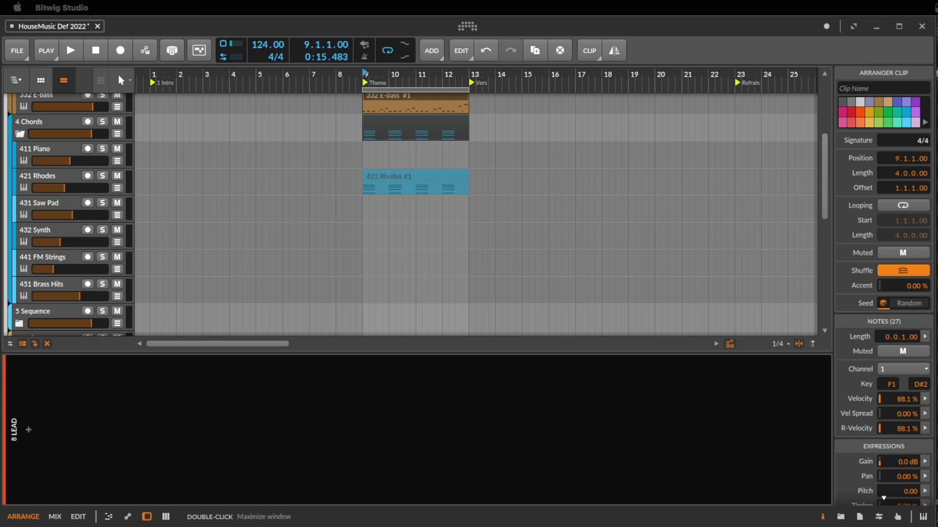
key("super+Tab")
type("mugen")
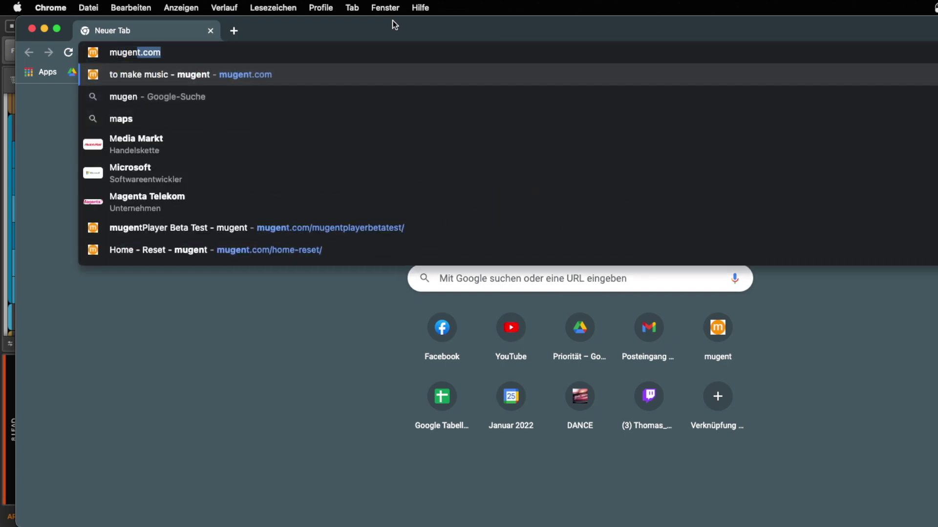
key("Return")
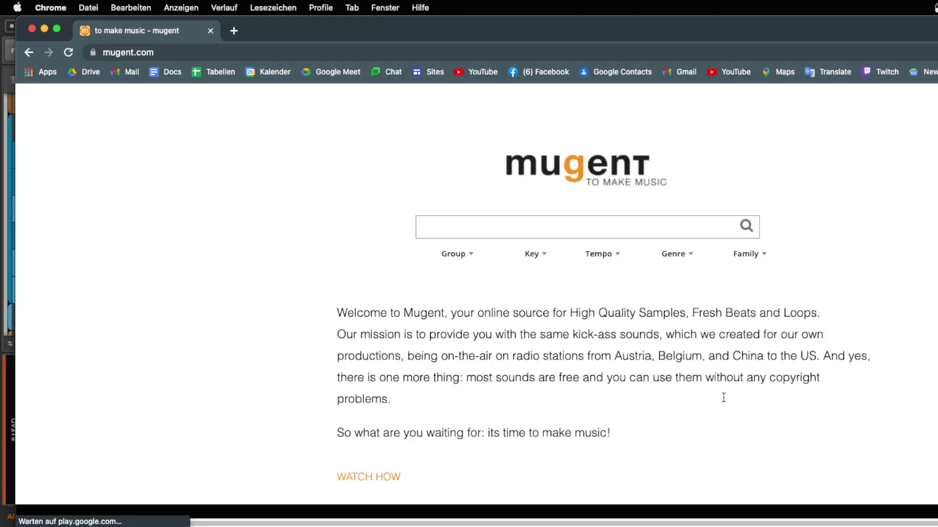
Step: Look over the Mugent home page's Mugent Player section and minimise the browser to return to Bitwig Studio
scroll(723, 397, "down", 8)
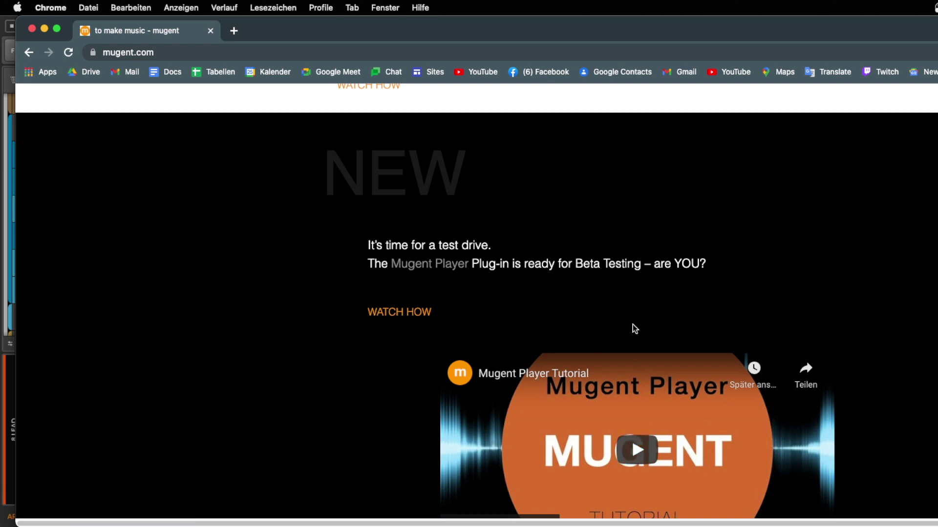
scroll(527, 278, "down", 1)
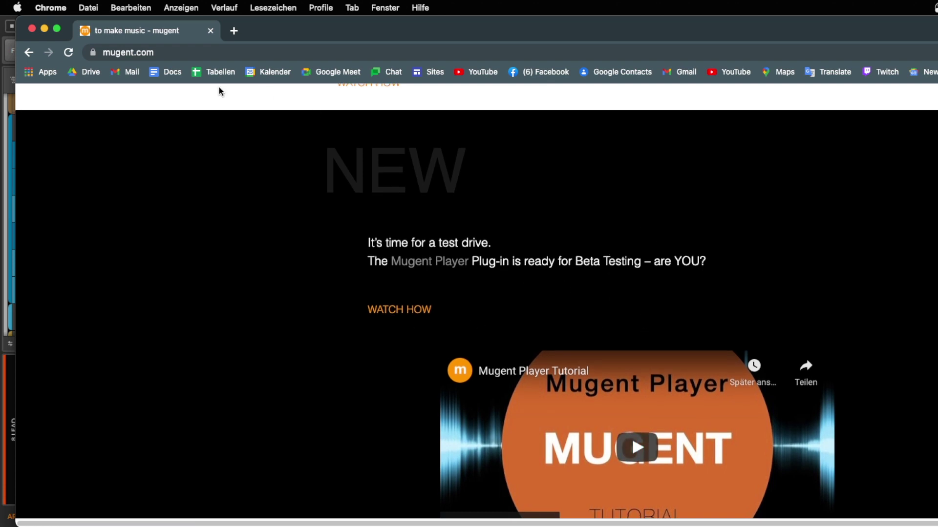
left_click(43, 30)
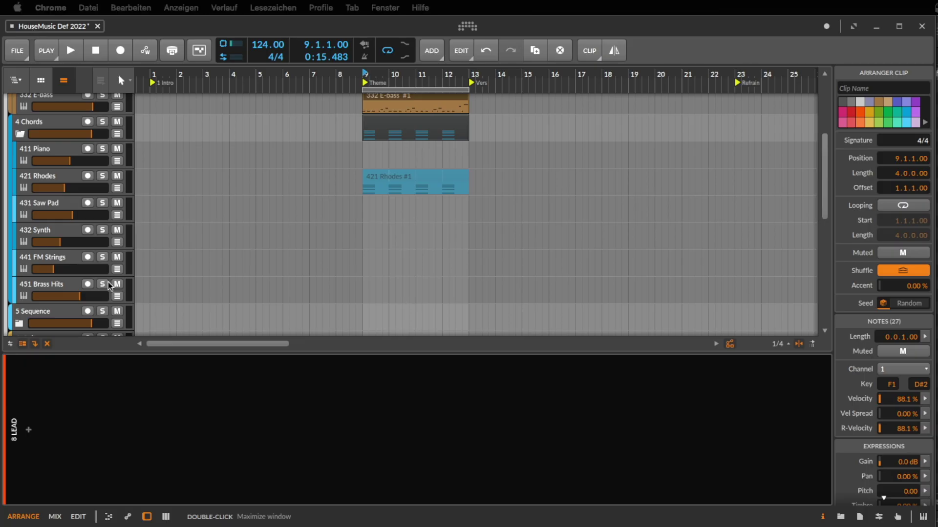
Step: Select the 451 Brass Hits track and inspect its Sampler device
left_click(58, 284)
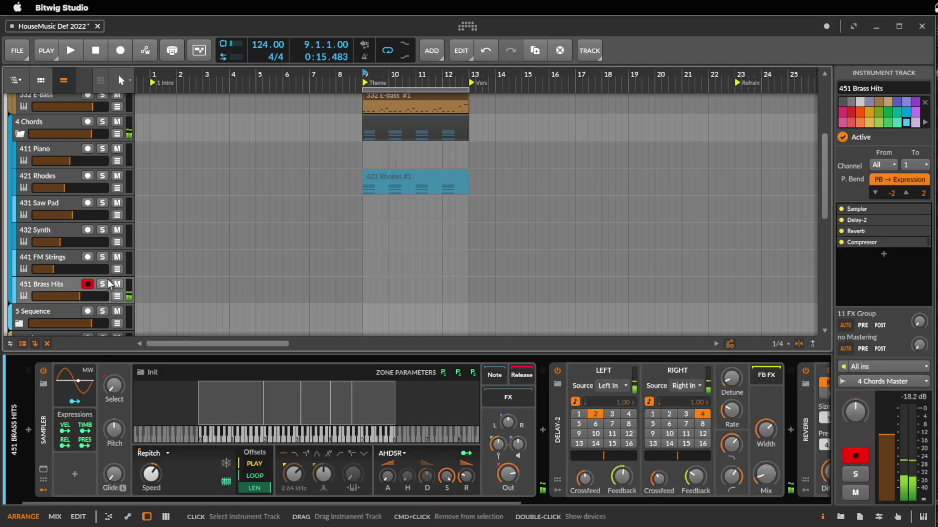
left_click(38, 454)
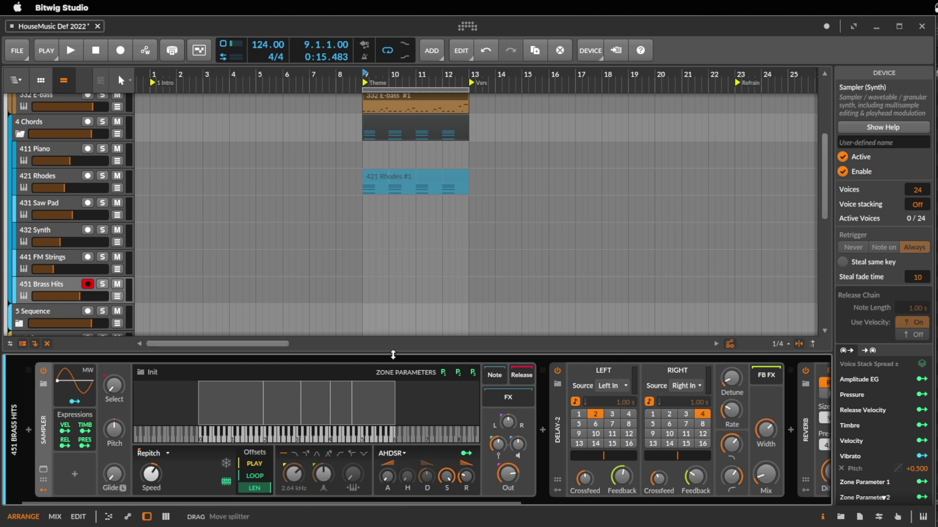
left_click(38, 287)
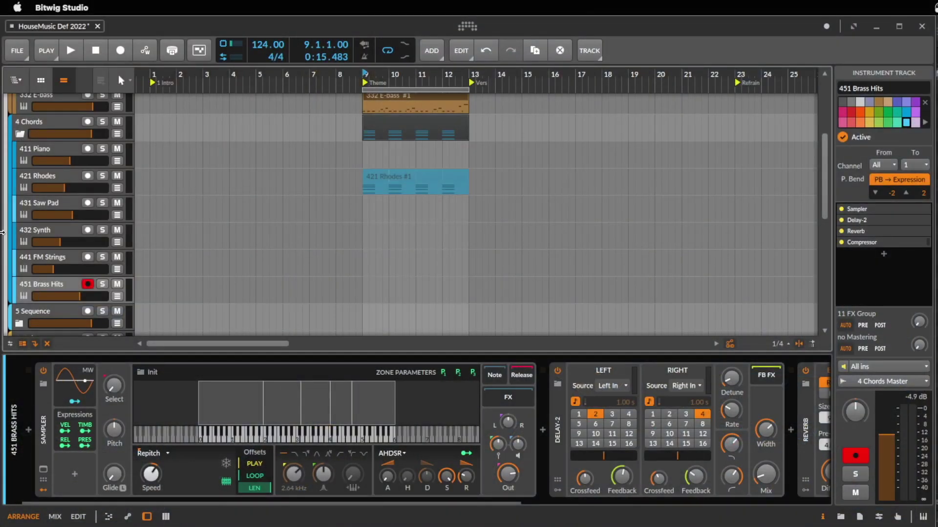
Step: Duplicate the whole theme across all tracks of the Music group, from 9.1.1.00 to 13.1.1.00, into bars 13 to 16
scroll(628, 297, "up", 5)
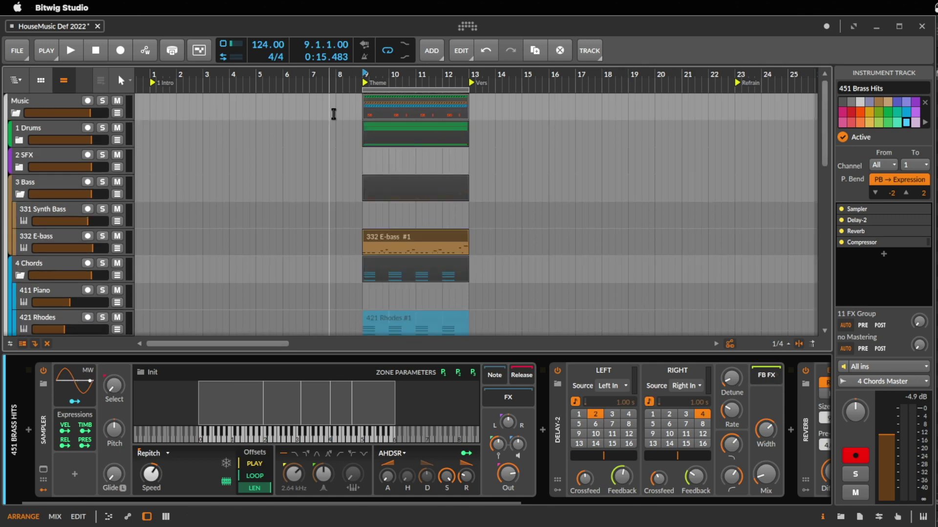
left_click_drag(362, 113, 471, 103)
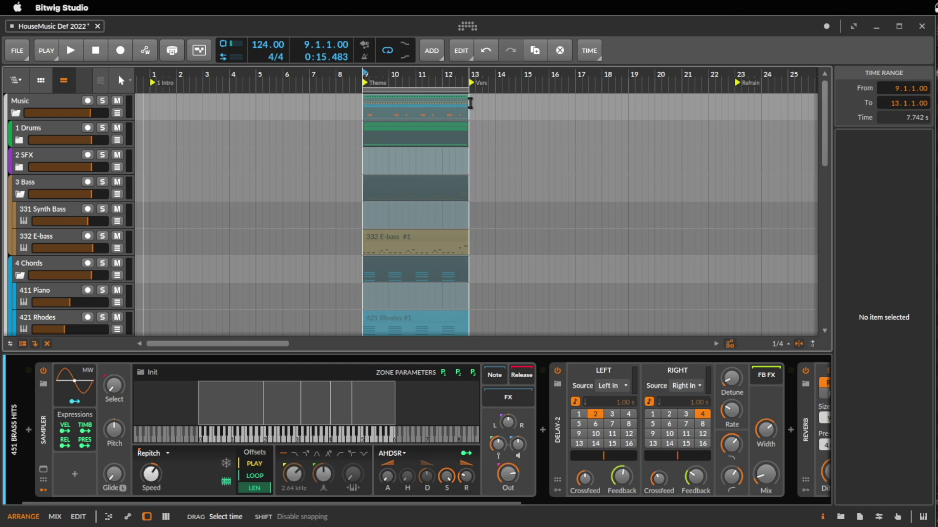
key("ctrl+d")
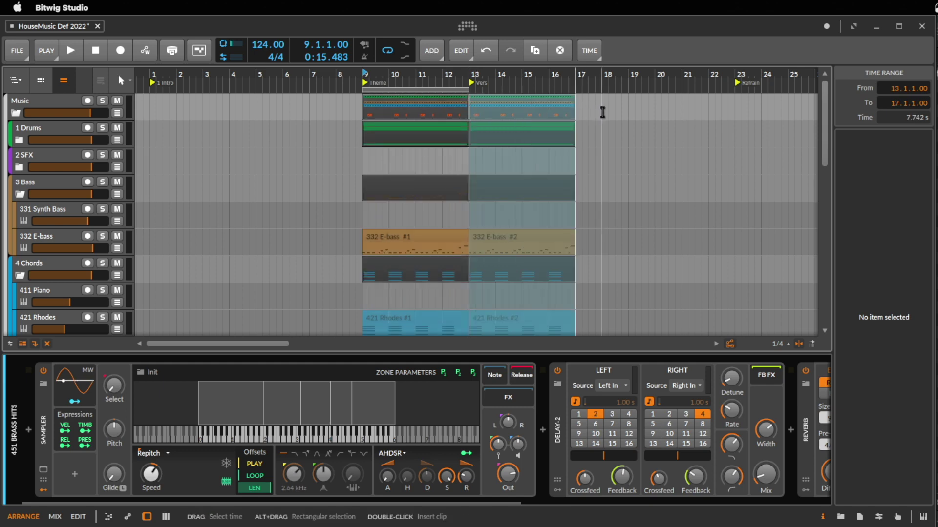
scroll(556, 132, "up", 3)
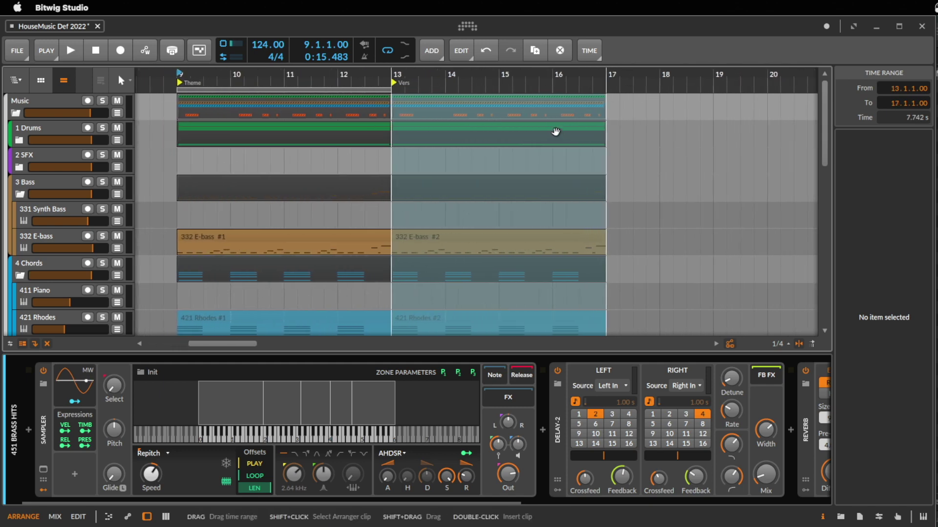
Step: Split the second 111 Maindrums clip at bar 16 and shorten the second 332 E-bass clip so it ends at bar 16
left_click(19, 140)
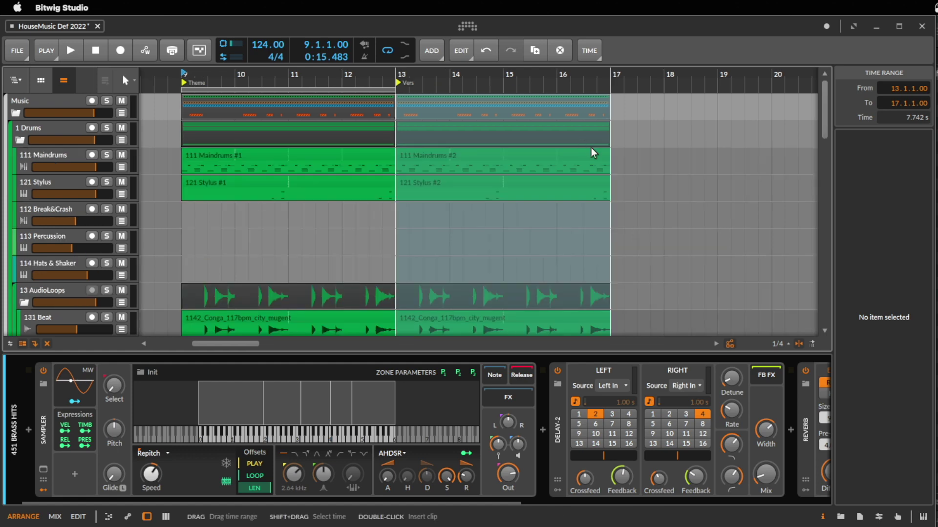
left_click(555, 169)
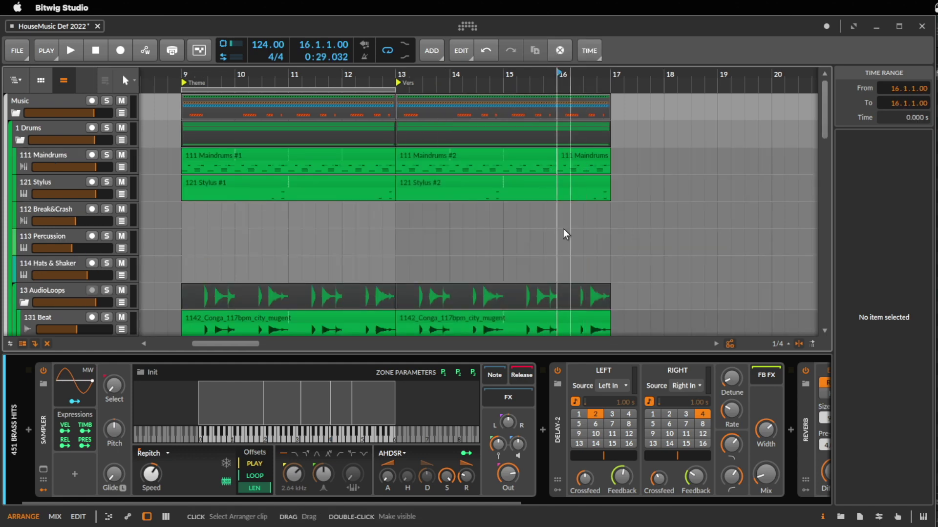
scroll(628, 302, "down", 3)
scroll(629, 302, "down", 8)
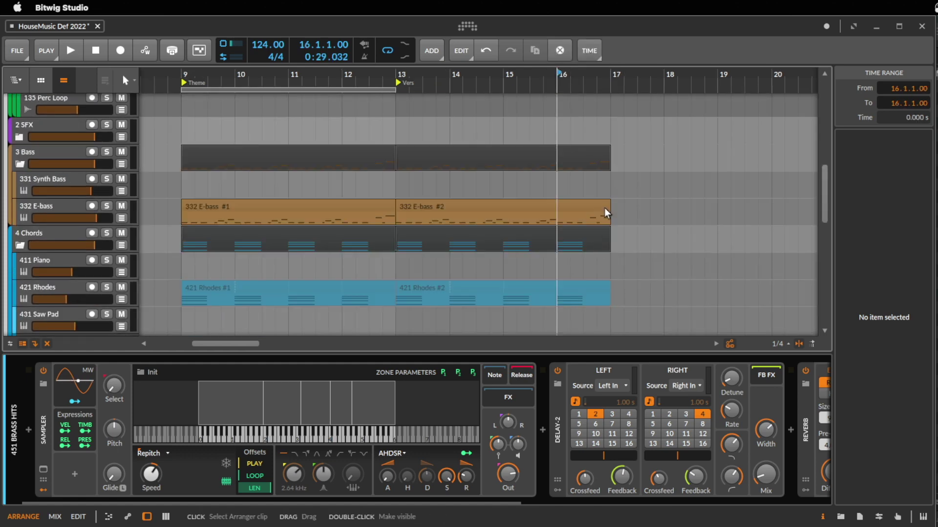
left_click_drag(606, 212, 556, 212)
Step: Delete both muted clips on the 421 Rhodes track
left_click(441, 296)
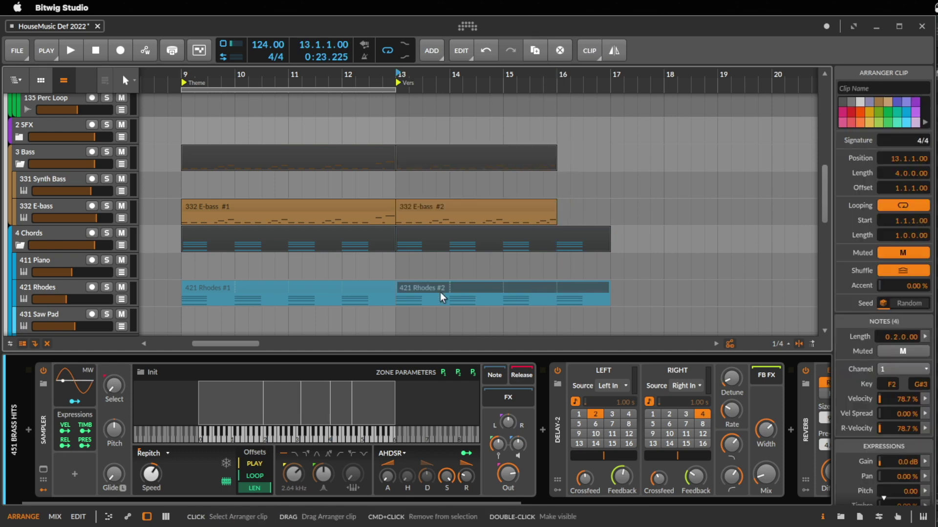
key("Delete")
left_click(391, 291)
key("Delete")
Step: Open the one-bar 111 Maindrums clip at bar 16 in the note editor and briefly play it
scroll(651, 274, "up", 11)
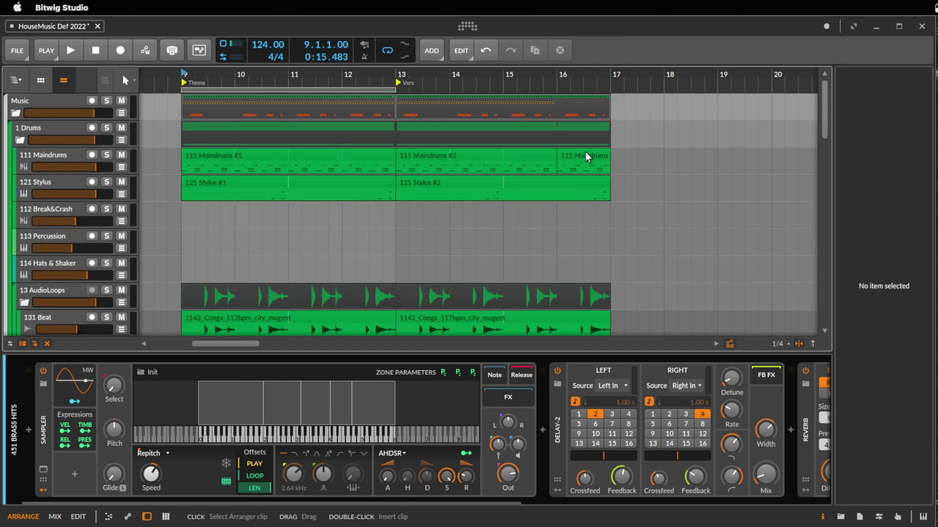
double_click(587, 157)
key("space")
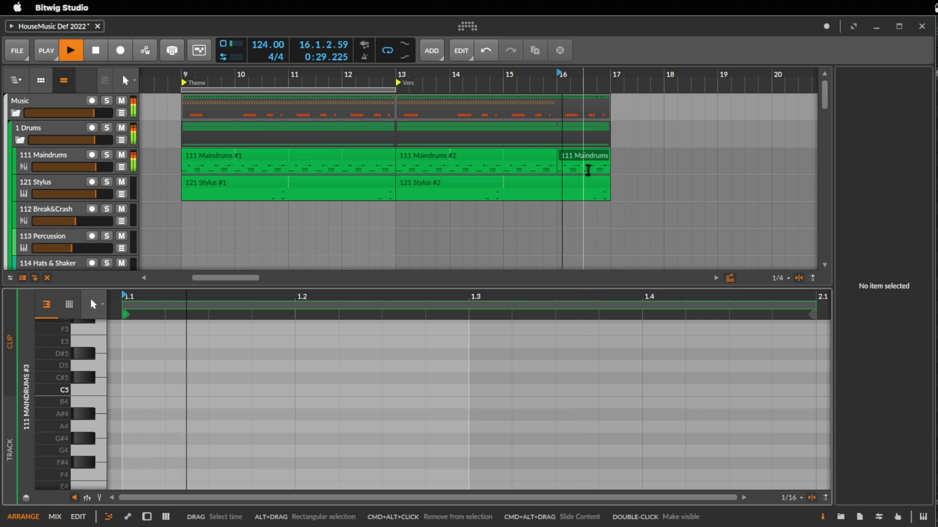
key("space")
Step: Remove the 8 Lead group's vocal hook clips between 16.1.1.00 and 17.1.1.00
scroll(567, 237, "down", 15)
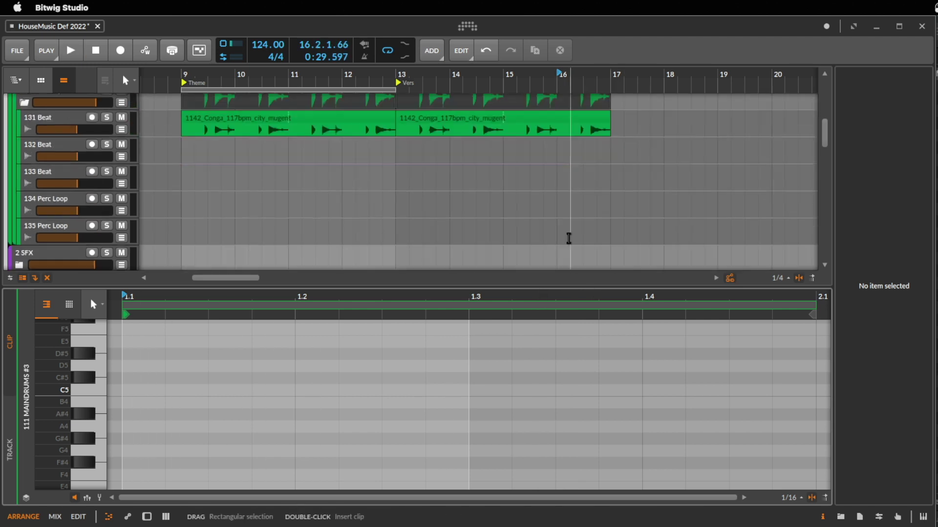
scroll(568, 238, "up", 10)
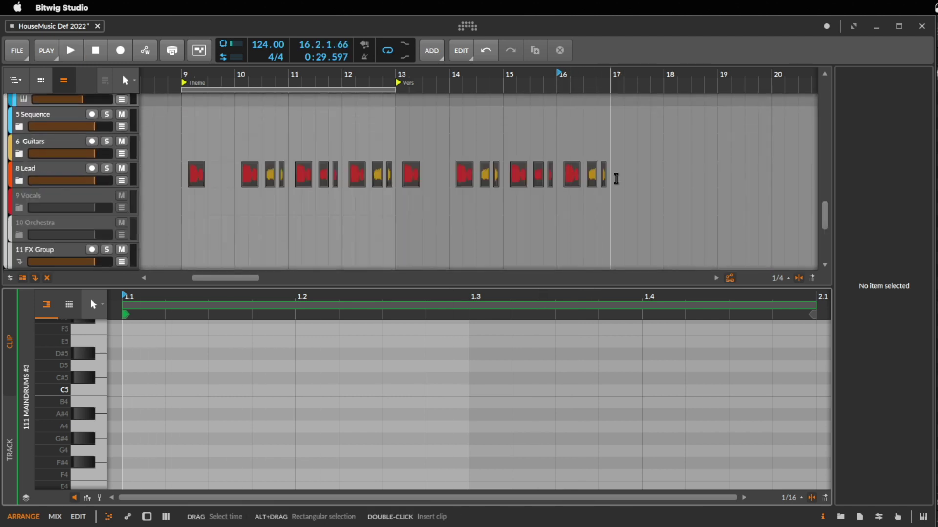
left_click_drag(615, 177, 566, 192)
scroll(566, 192, "up", 8)
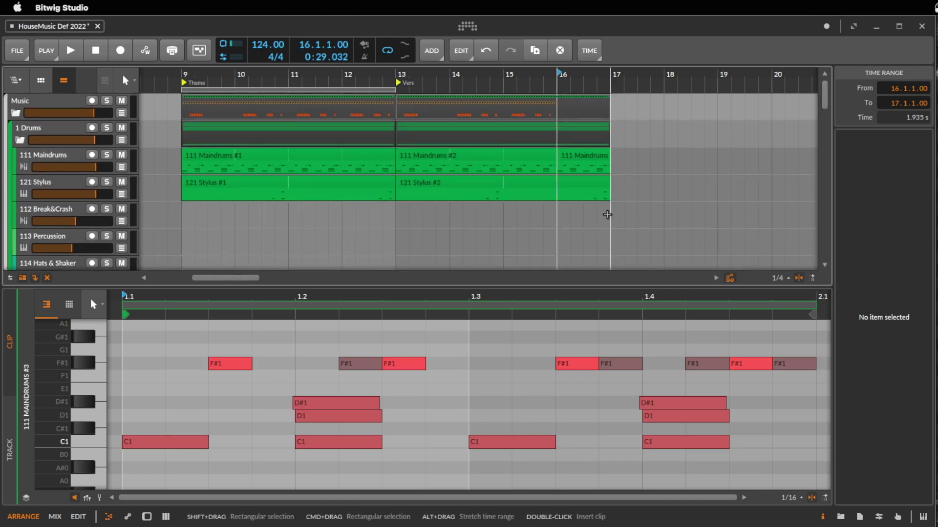
Step: Mute the F#1, D#1 and D1 notes in the bar 16 Maindrums clip, keeping only the C1 kicks active
left_click(596, 156)
key("space")
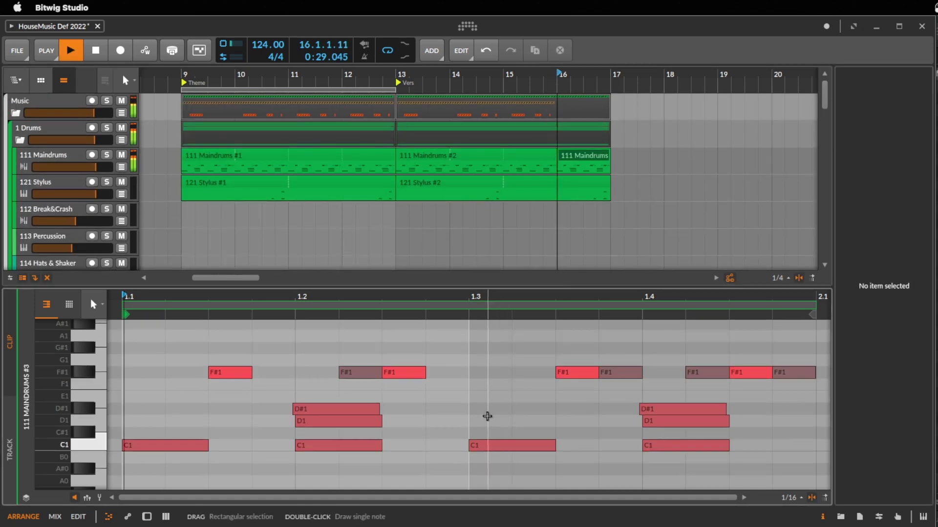
key("space")
left_click_drag(185, 356, 801, 428)
left_click(584, 160)
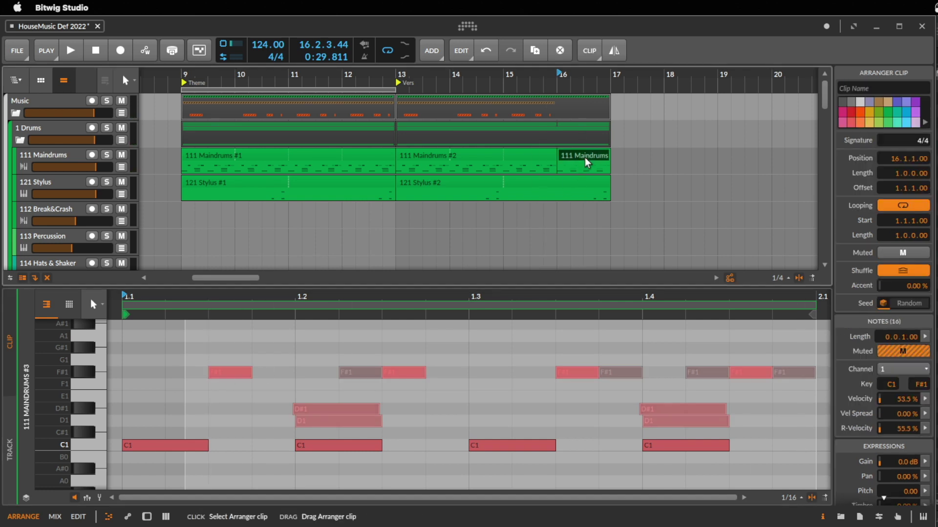
Step: Play back the kick-only bar, extend the loop region from 9.1.1.00 to 8.0.0.00 long and reselect the bar 16 Maindrums clip
key("space")
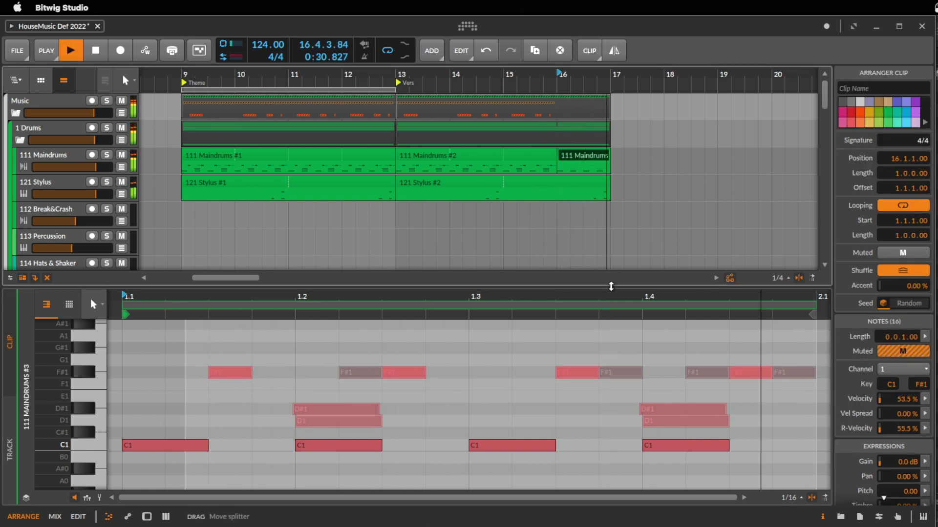
key("space")
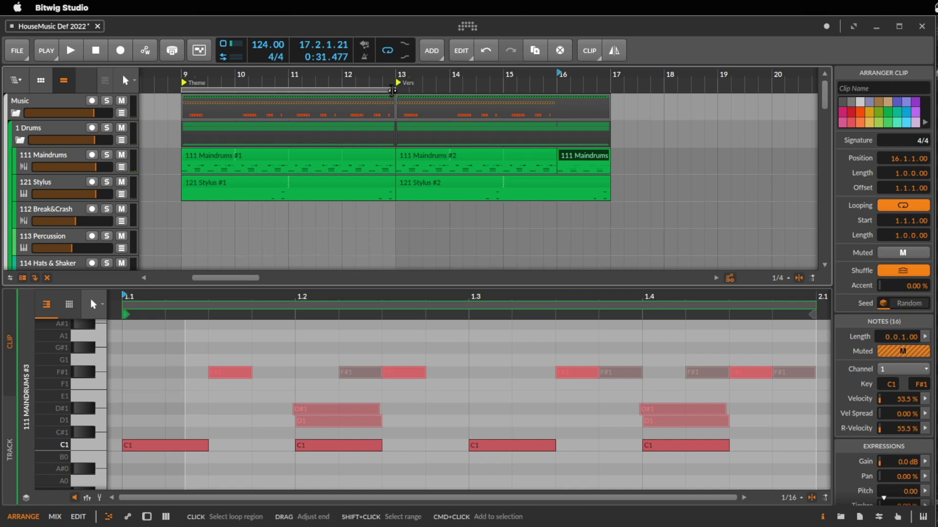
left_click_drag(397, 88, 610, 94)
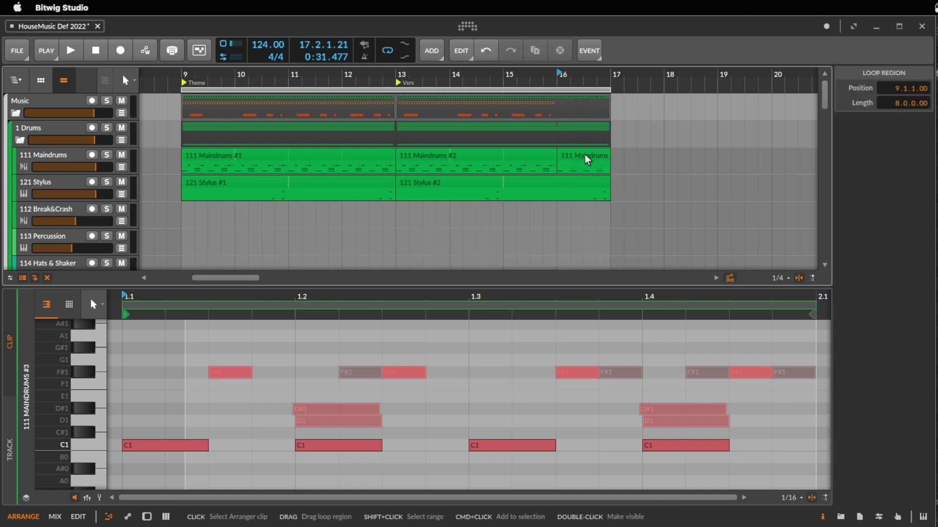
left_click(585, 158)
Step: Create an empty one-bar clip at 16.1.1.00 on the 332 E-bass track and display it in the piano roll
scroll(638, 177, "down", 10)
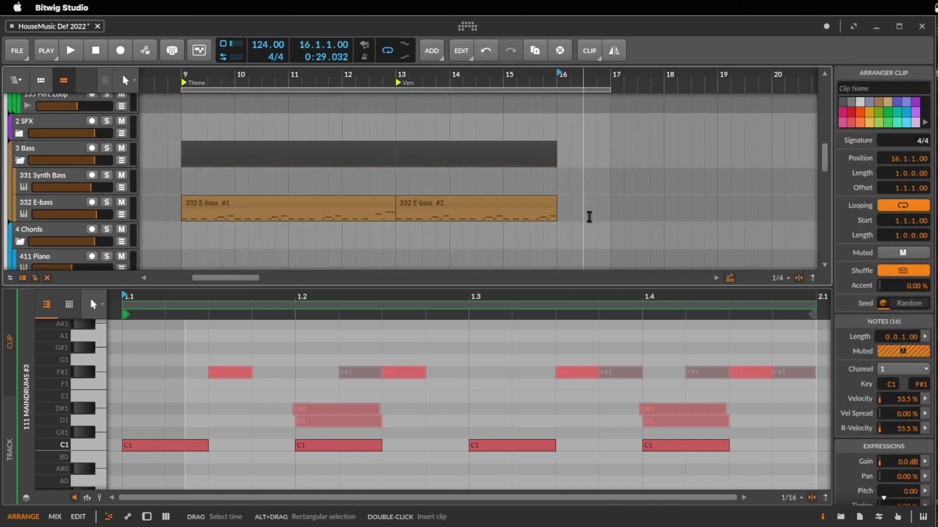
double_click(564, 208)
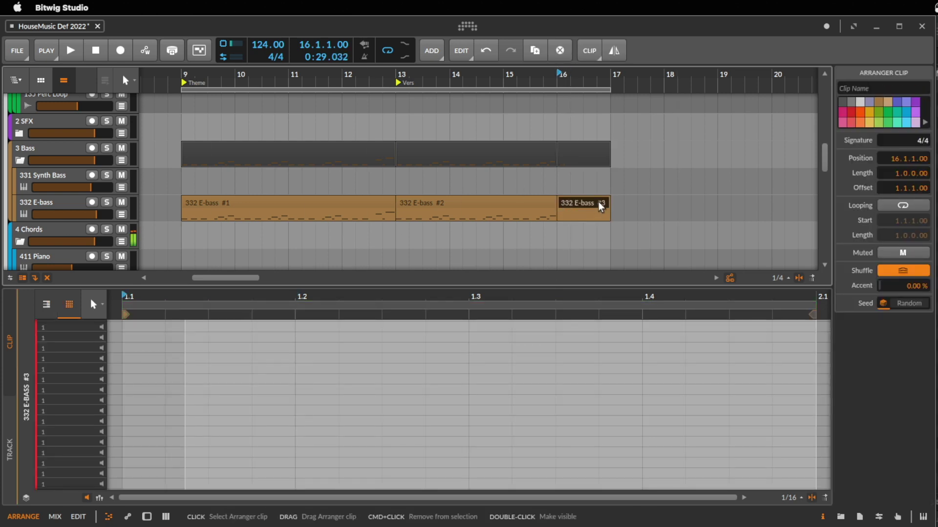
left_click(69, 205)
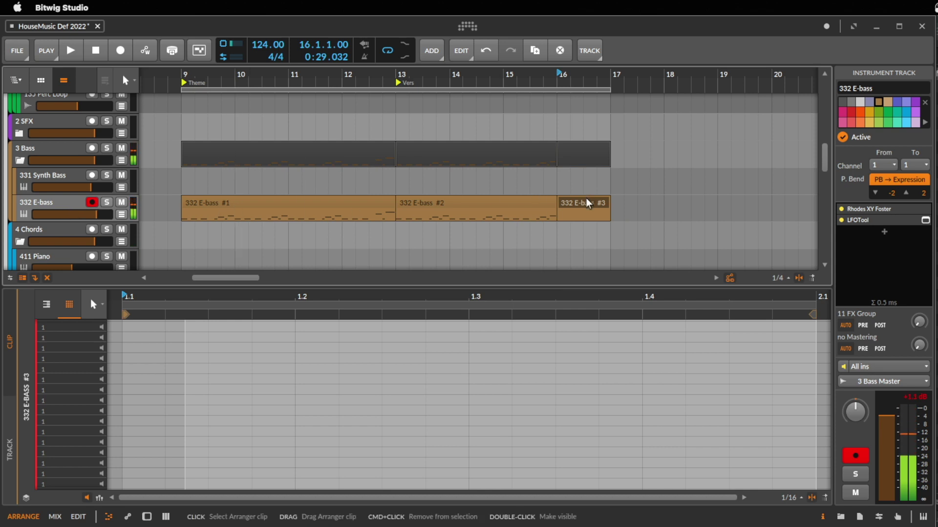
left_click(604, 207)
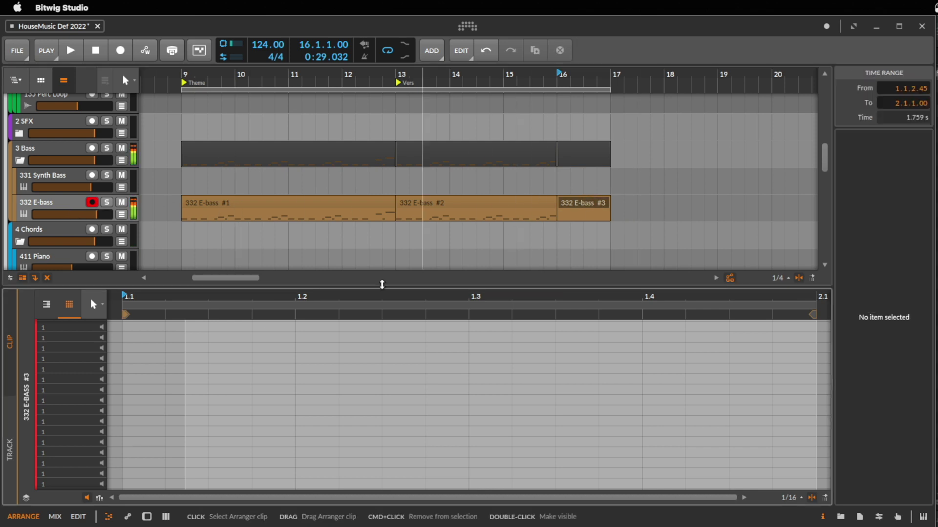
left_click(47, 304)
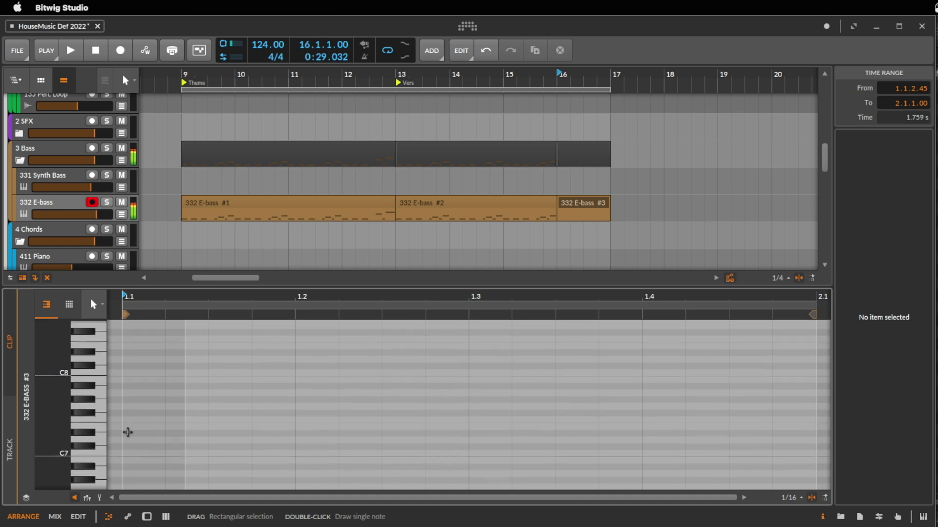
Step: Draw a C2 note at the E-bass clip's start, lengthen it to 0.1.0.00, duplicate it twice and play the result
scroll(129, 434, "down", 10)
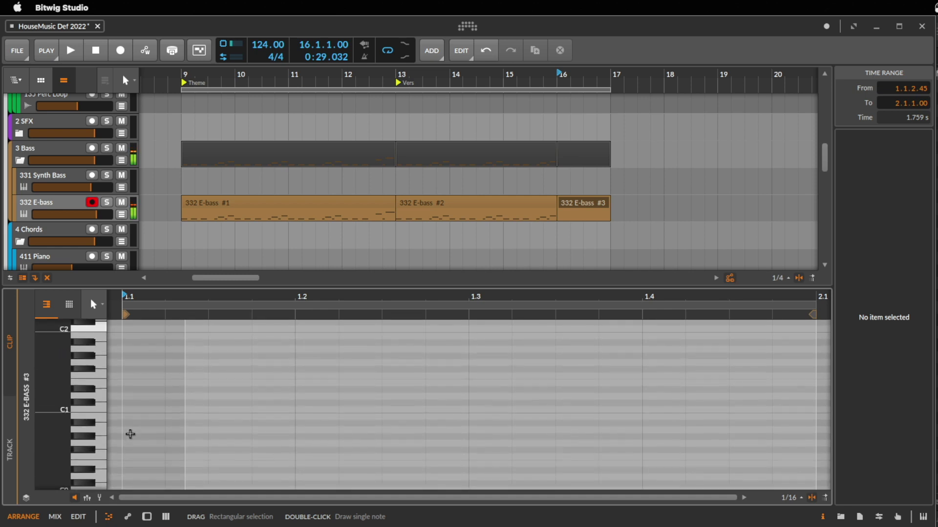
scroll(130, 434, "up", 2)
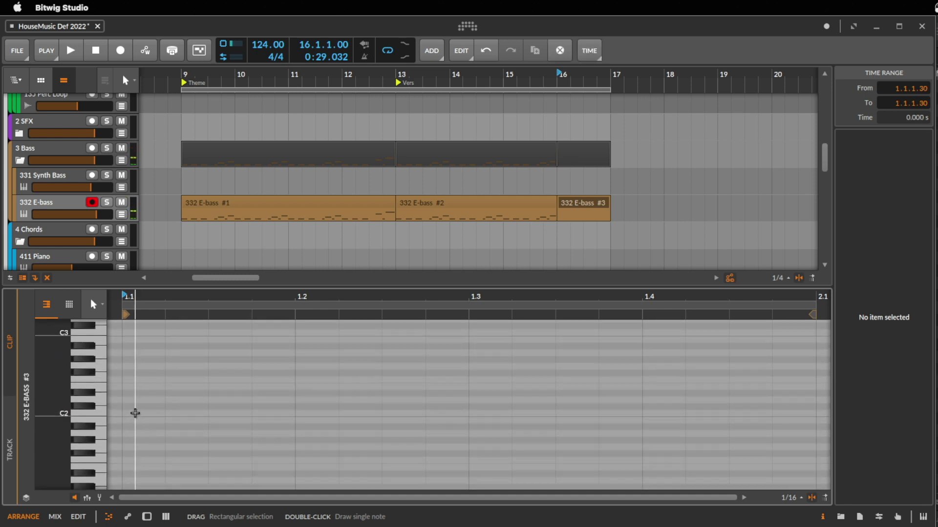
double_click(134, 413)
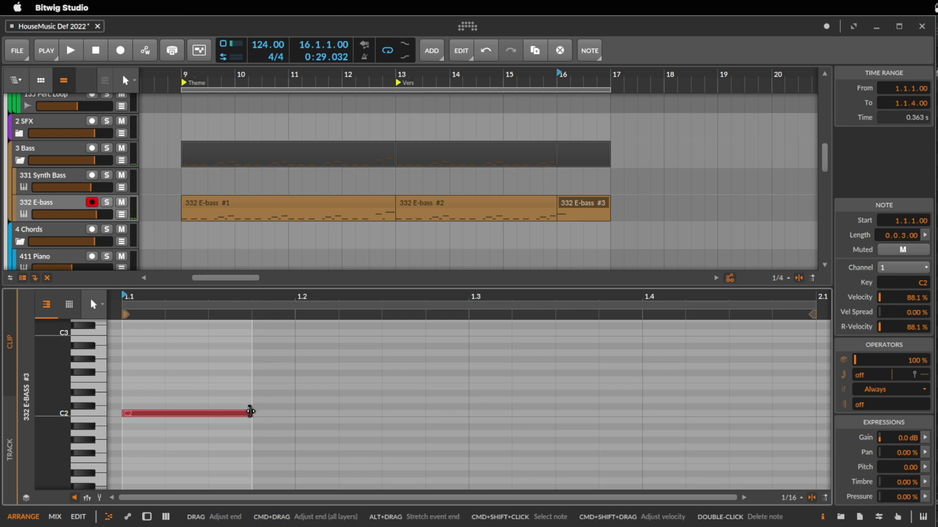
left_click_drag(252, 411, 287, 413)
key("super+d")
key("super+d")
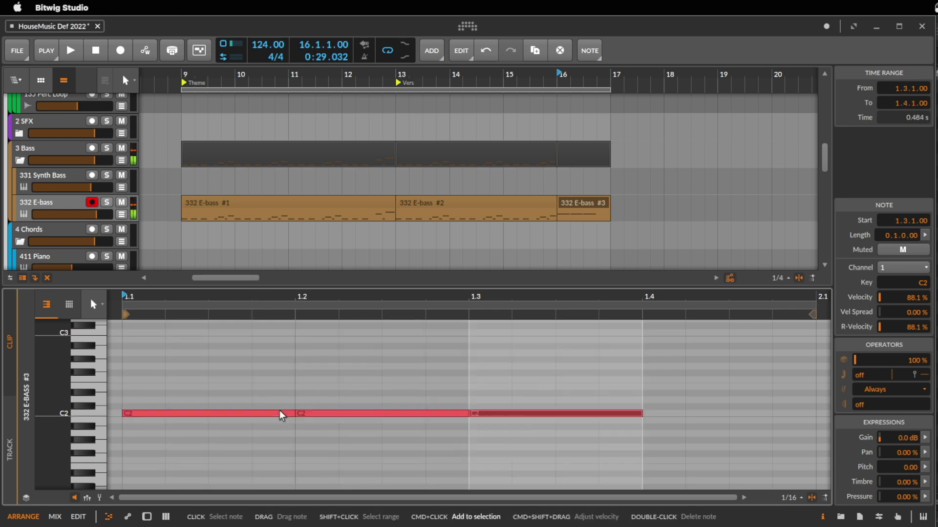
key("space")
key("space")
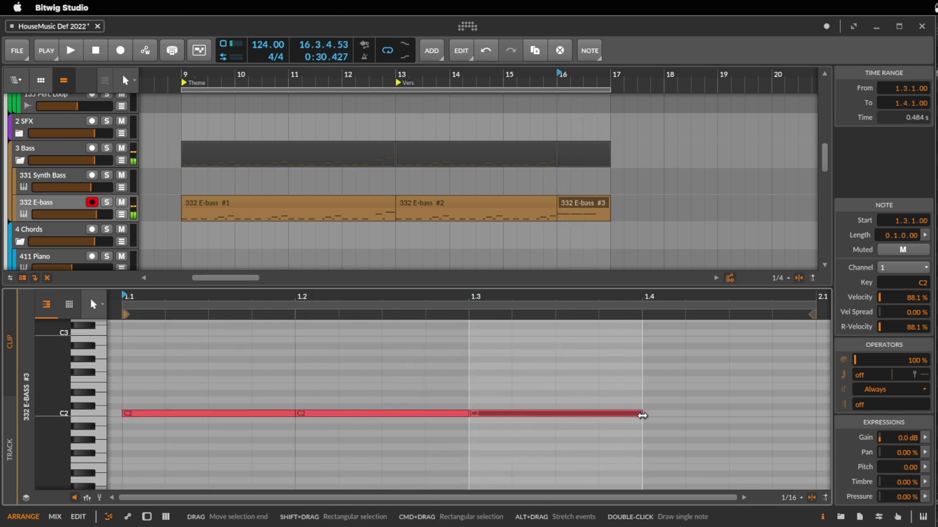
Step: Shorten the third C2 note to end at 1.3.4.00, add a D#2 note there, duplicate it and start playback
left_click_drag(641, 414, 602, 408)
double_click(607, 393)
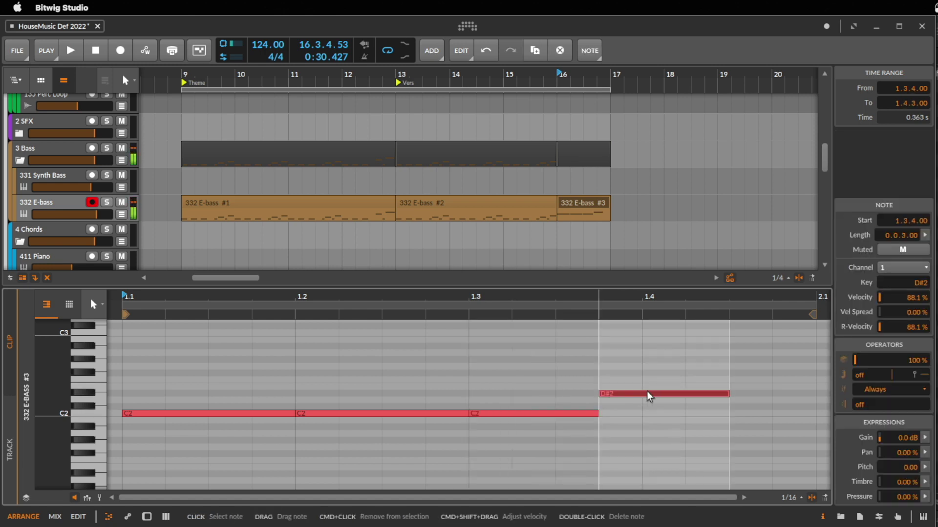
key("super+d")
key("space")
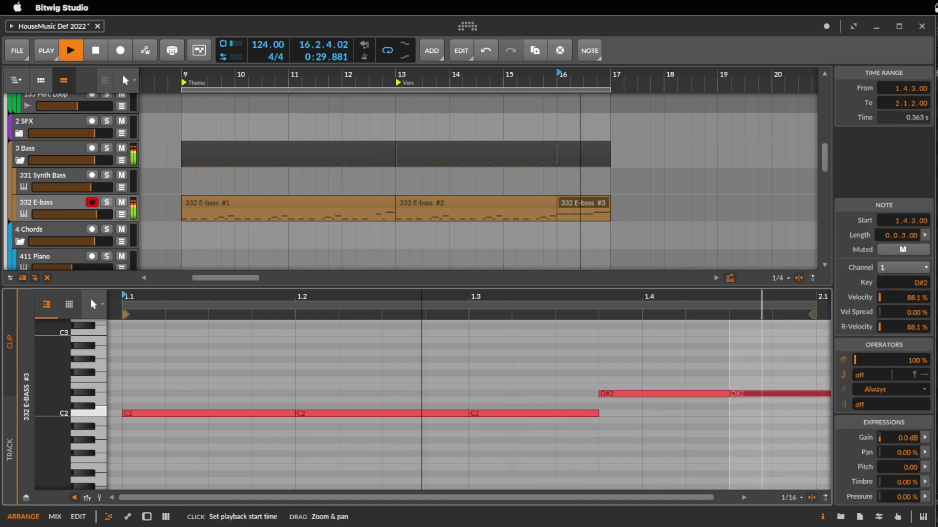
Step: Trim the last D#2 note to 0.0.2.00 so it ends at 2.1.1.00 and raise it to F2
left_click_drag(762, 296, 662, 394)
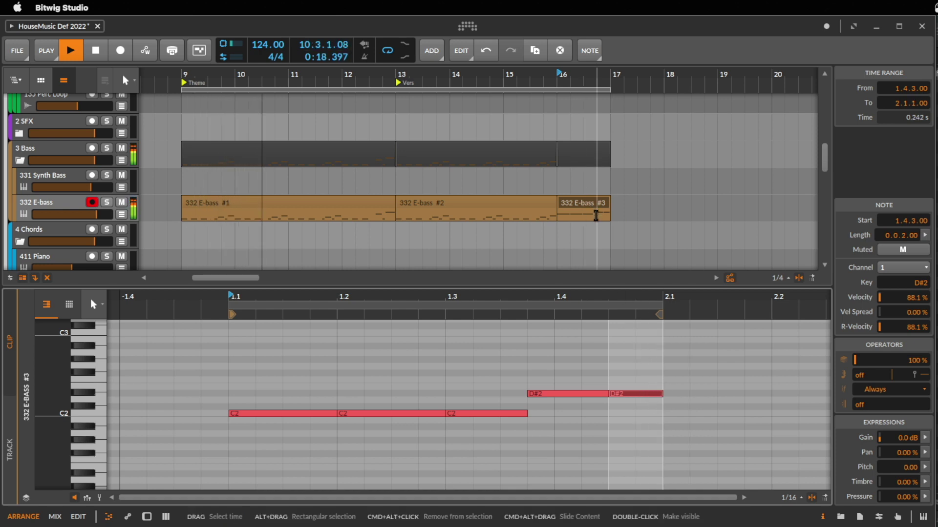
left_click_drag(636, 395, 637, 381)
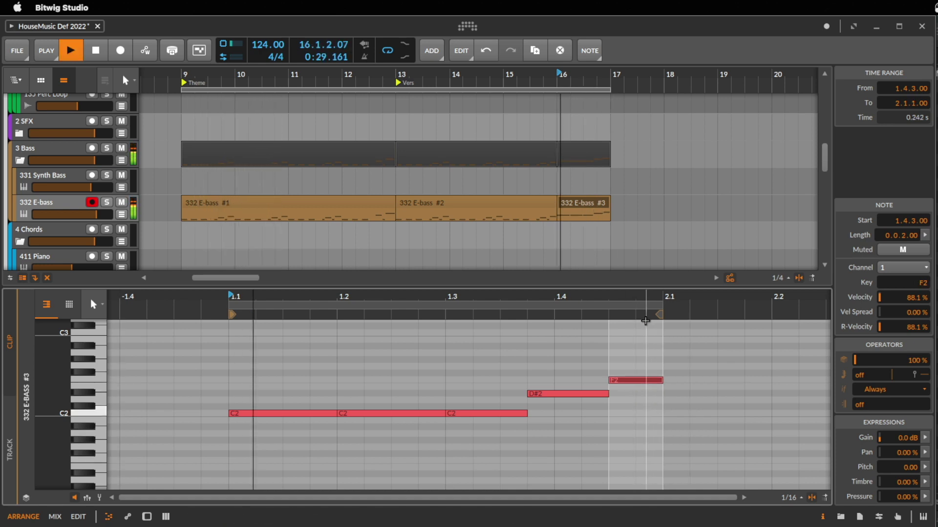
left_click(645, 344)
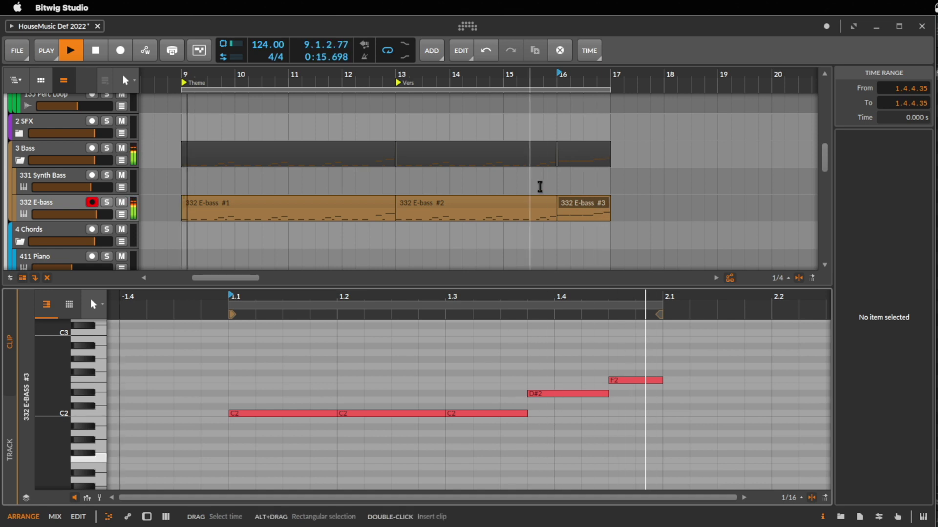
Step: Enlarge the arranger, stop playback and copy the bar 16 E-bass clip to the same position on the 451 Brass Hits track
left_click_drag(592, 288, 592, 395)
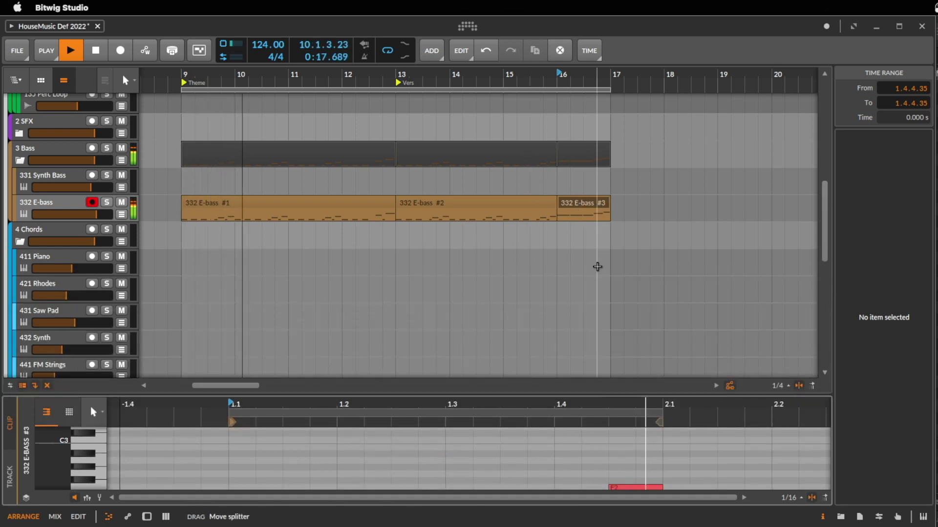
key("space")
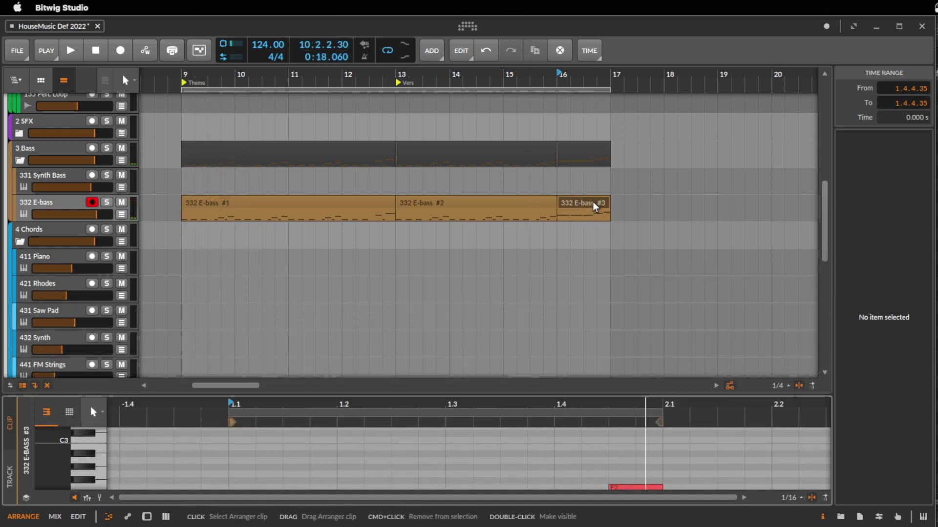
left_click(590, 206)
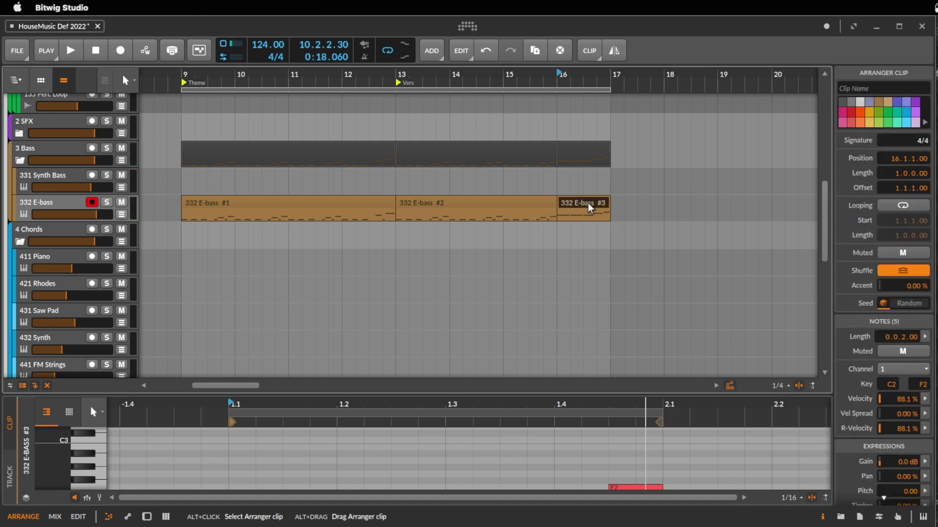
mouse_move(590, 207)
left_mouse_down()
mouse_move(584, 391)
mouse_move(593, 197)
left_mouse_up()
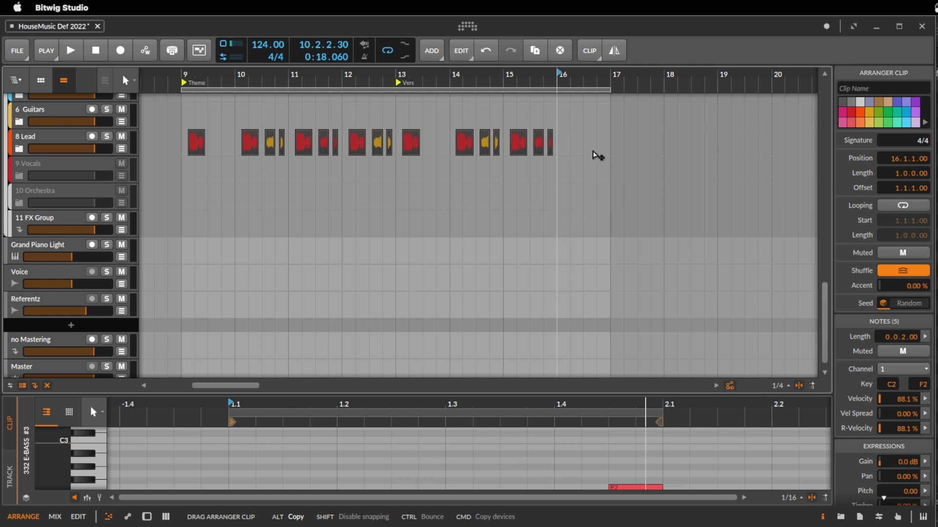
left_click_drag(597, 162, 594, 139)
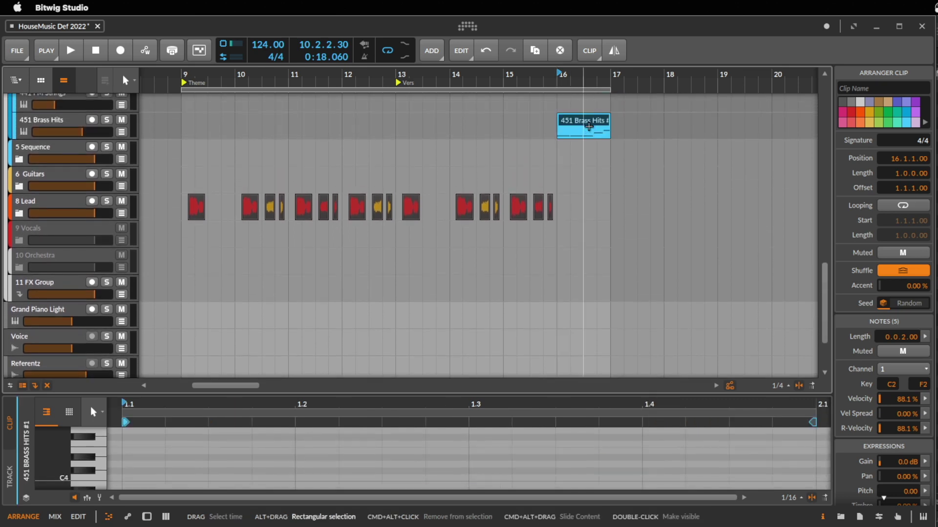
Step: Enlarge the note editor, raise the three C2 notes of the Brass Hits clip by three octaves to C5 and play the result
key("space")
left_click_drag(615, 395, 612, 193)
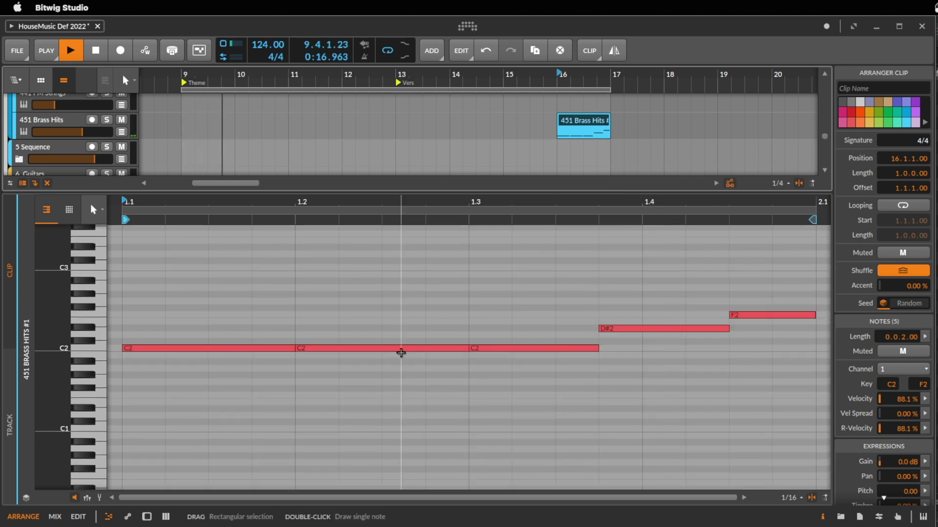
key("space")
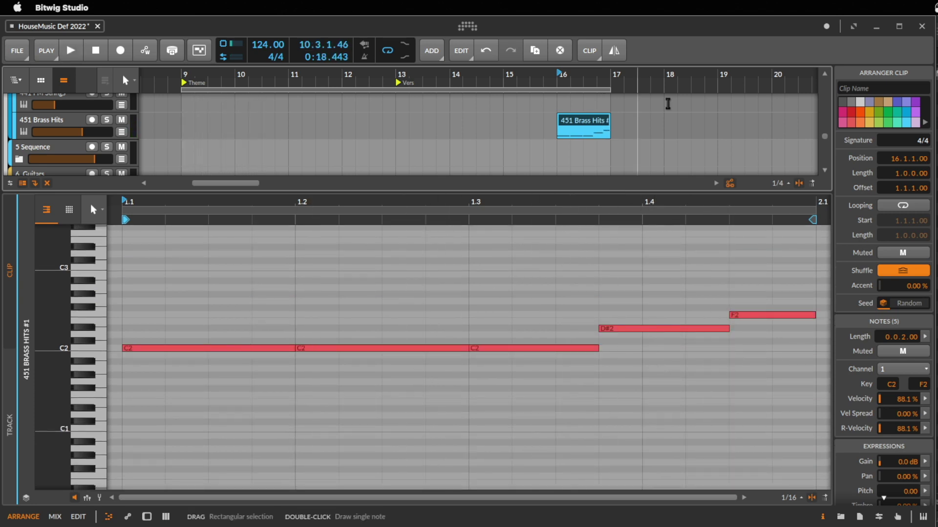
left_click_drag(205, 327, 514, 374)
key("shift+Up")
key("shift+Up")
key("shift+Up")
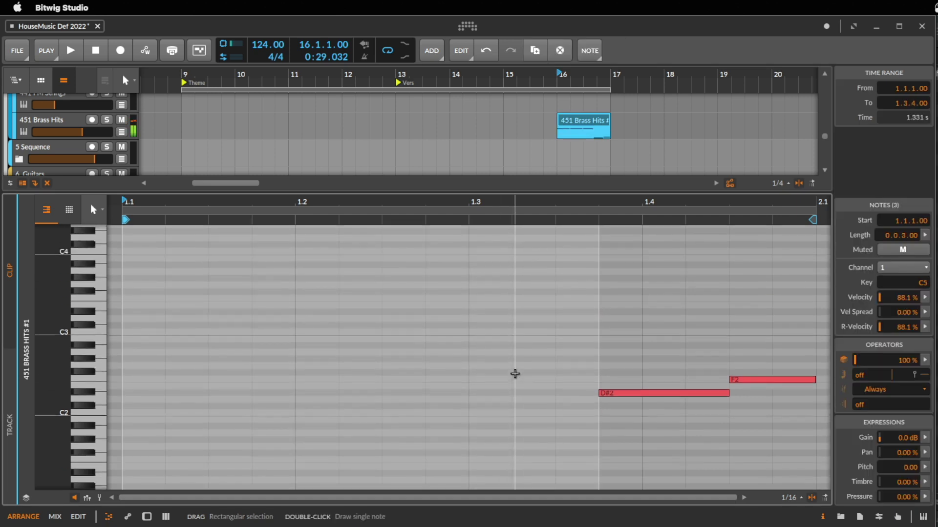
key("space")
left_click(576, 355)
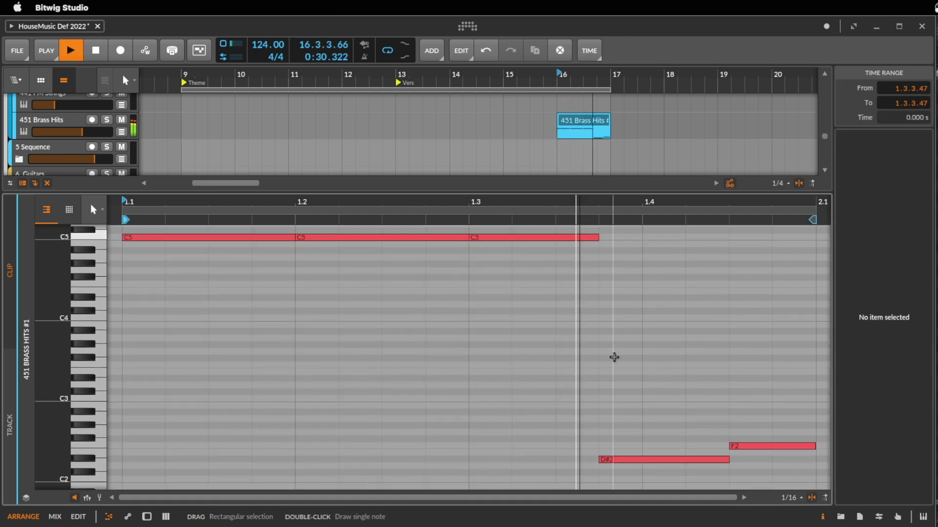
left_click(691, 332)
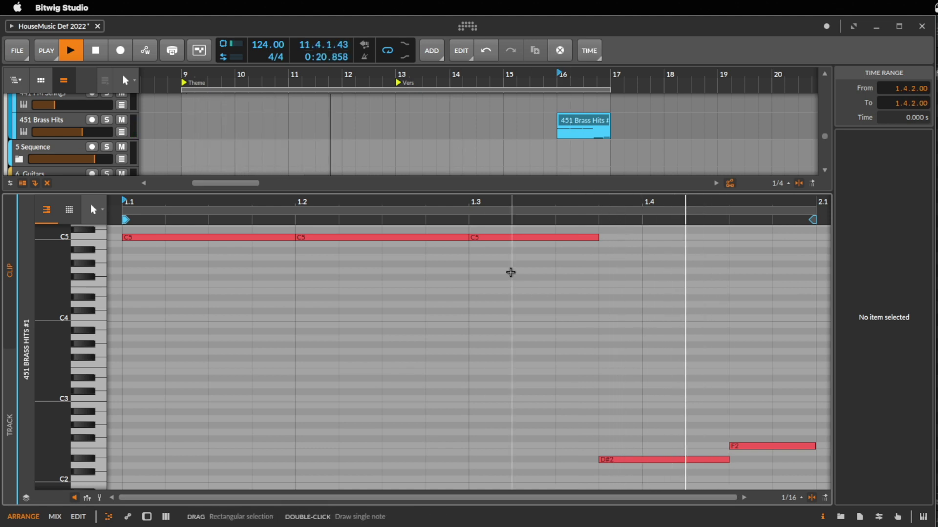
Step: Lower the second C5 note to C4, copy it down to C2, return the upper note to C5 and stop playback
left_click(445, 237)
key("shift+Down")
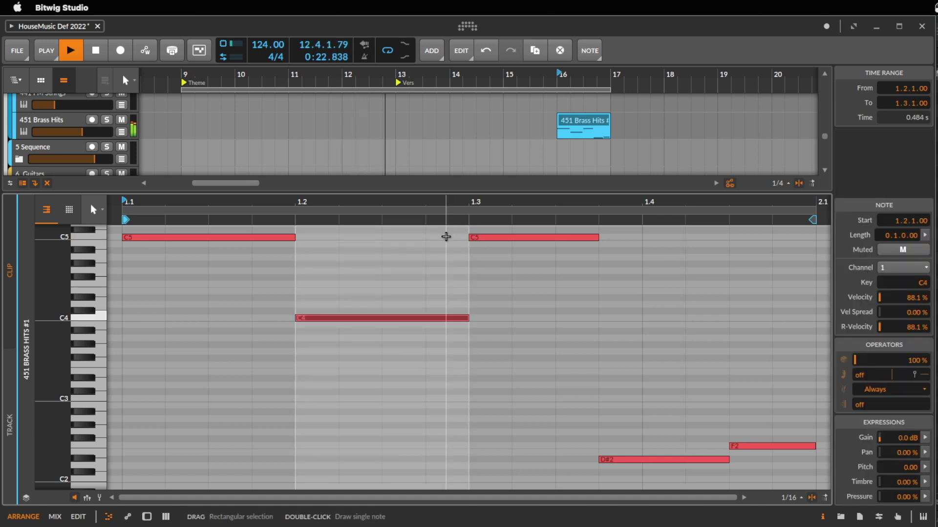
left_click_drag(379, 319, 375, 479)
left_click(379, 470)
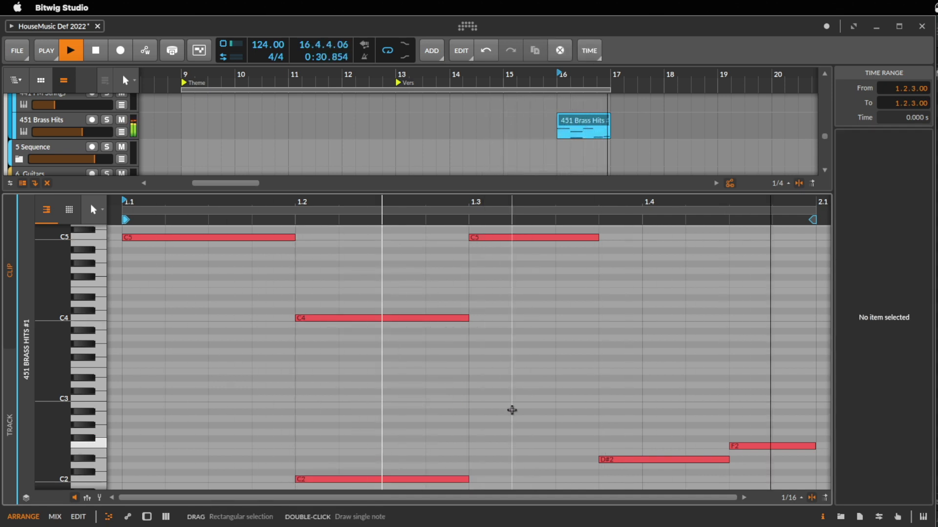
left_click_drag(431, 313, 427, 238)
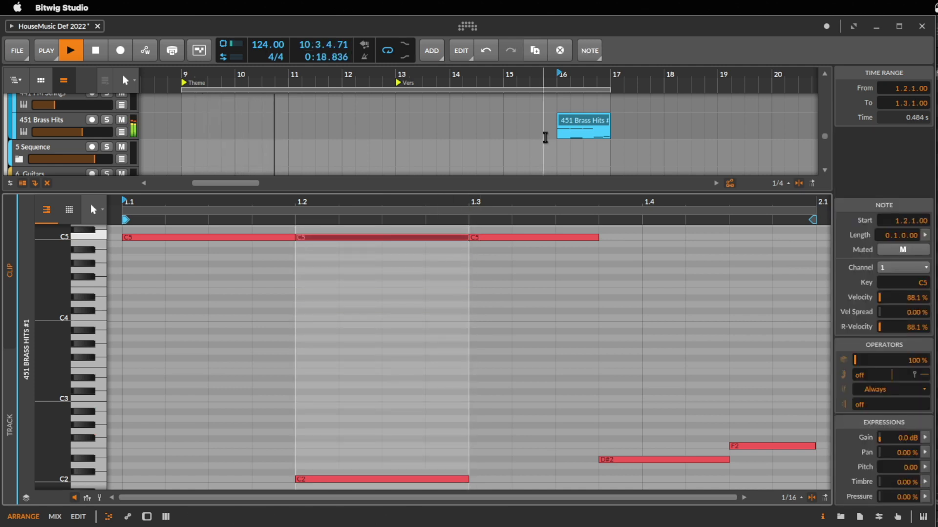
left_click(597, 121)
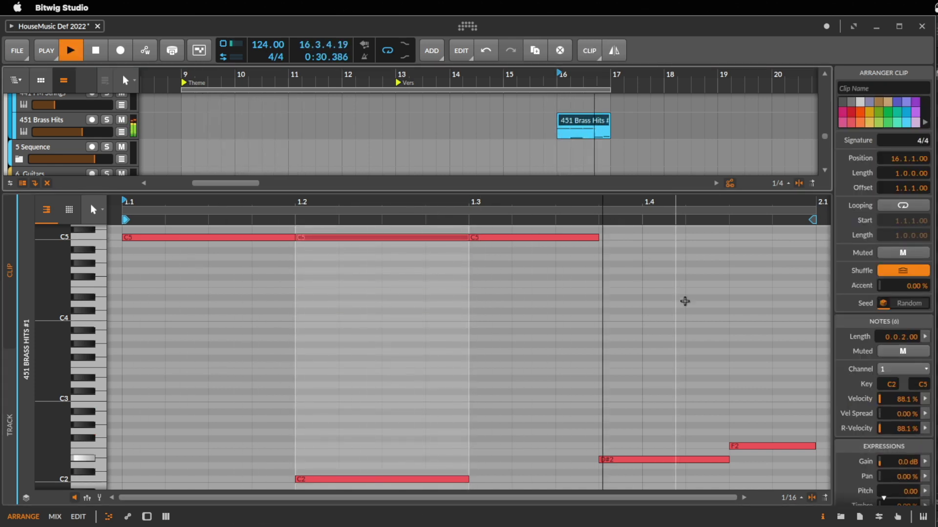
key("space")
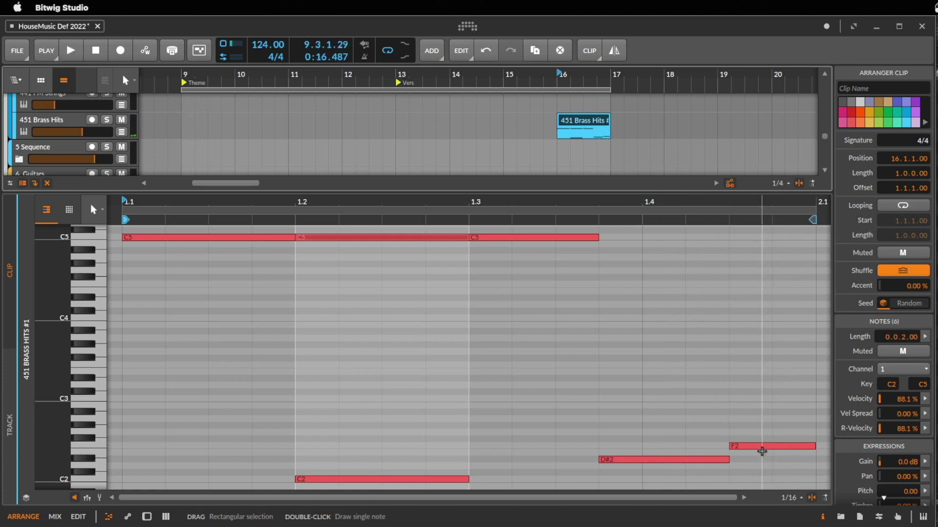
Step: Copy the last F2 note to F3 and F4, start playback and slightly reduce the velocity of the three F notes
left_click_drag(761, 447, 768, 286)
left_click(756, 251)
key("space")
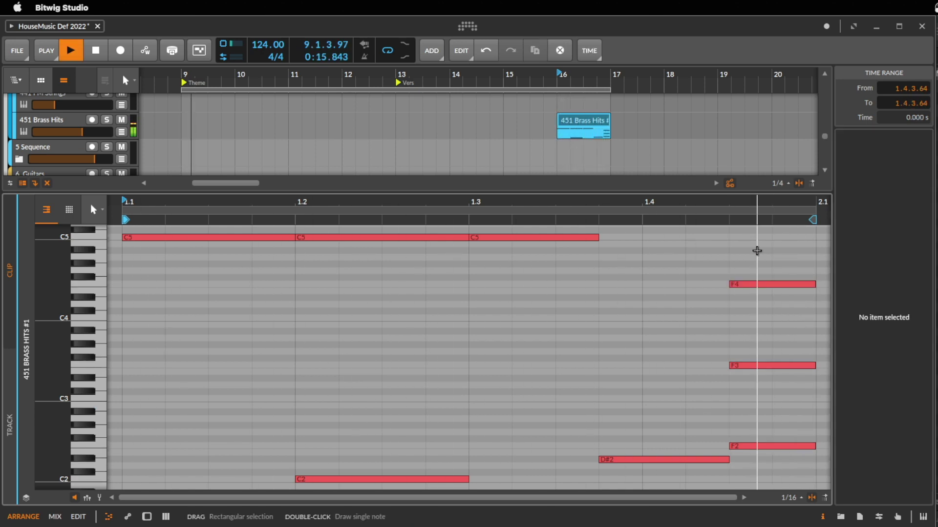
left_click_drag(787, 276, 785, 461)
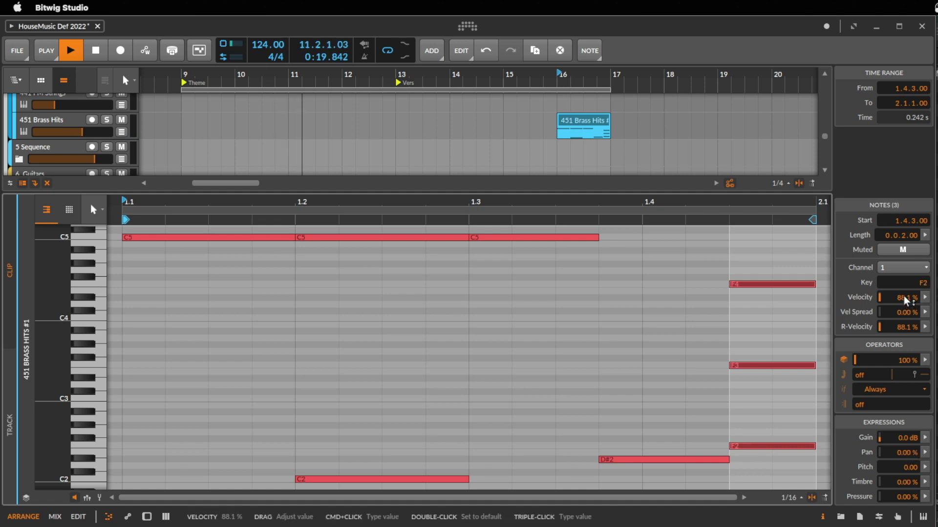
left_click_drag(904, 297, 904, 305)
left_click(646, 350)
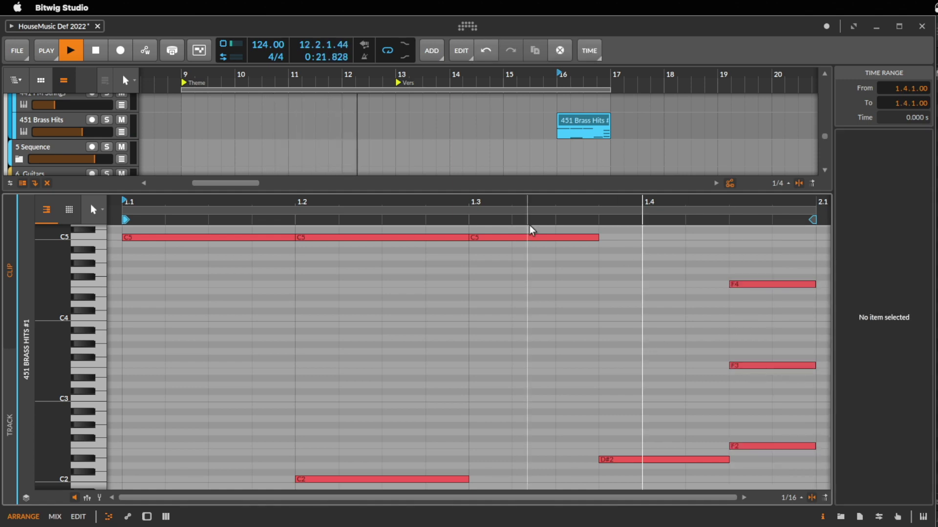
Step: Enlarge the arranger, listen to the brass clip in context, select the 421 Rhodes track and stop playback
left_click_drag(550, 194, 531, 357)
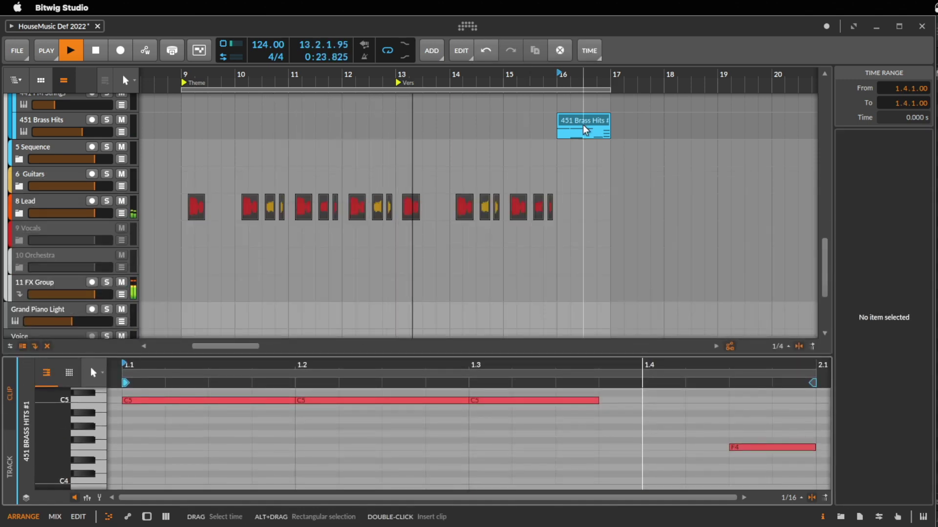
left_click(582, 123)
scroll(567, 209, "down", 3)
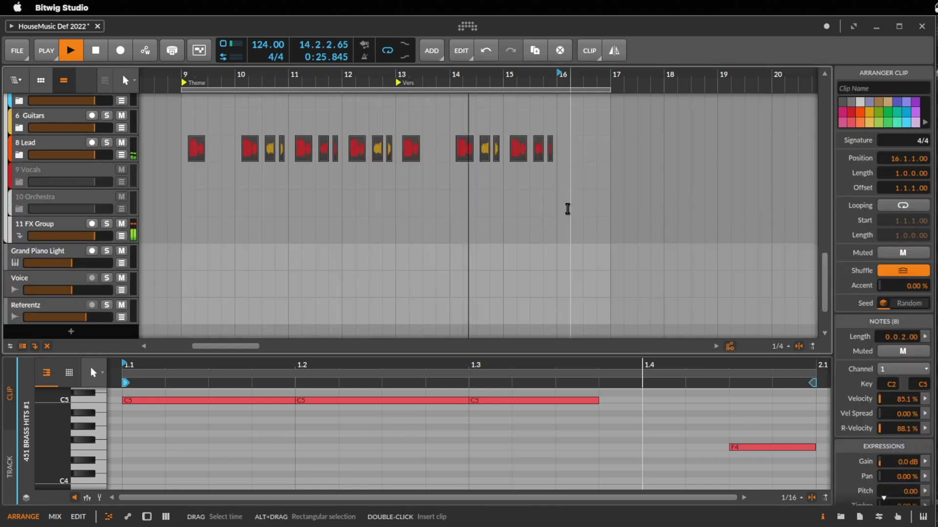
scroll(567, 210, "up", 2)
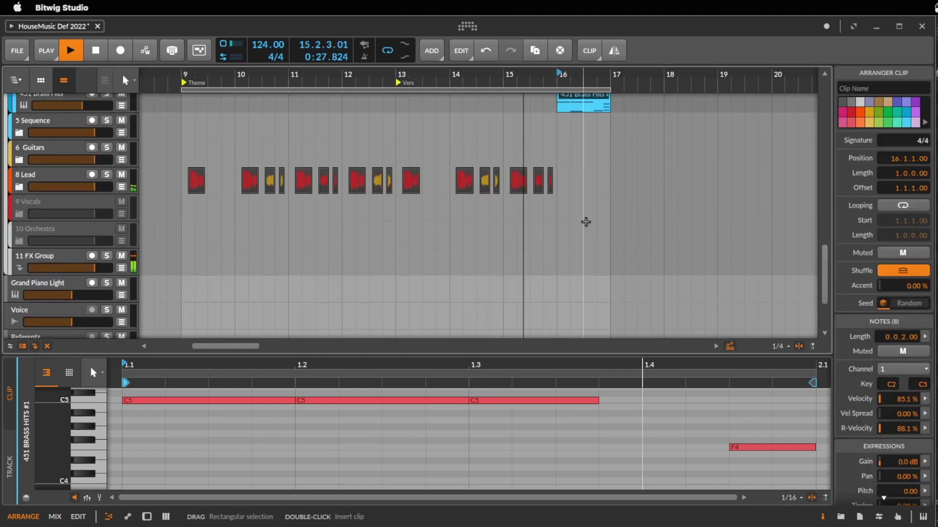
scroll(588, 224, "up", 3)
scroll(588, 226, "up", 2)
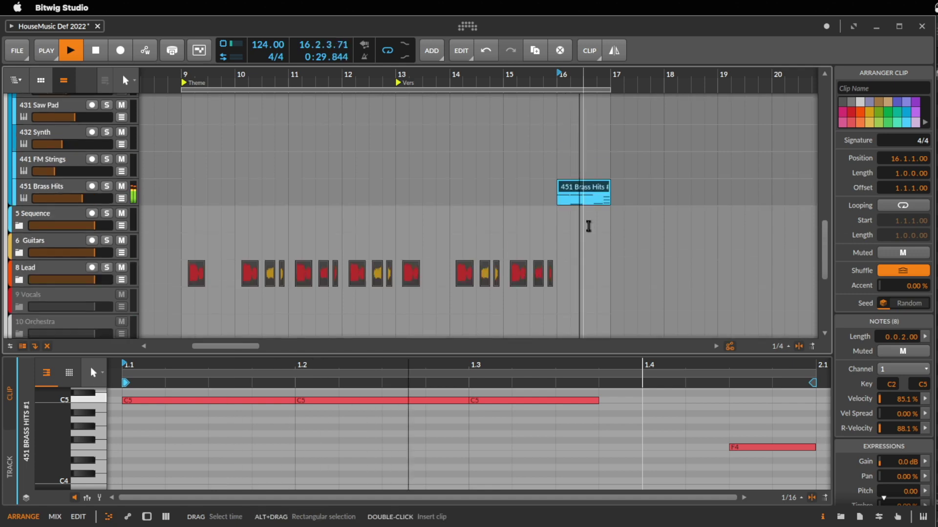
scroll(602, 225, "up", 5)
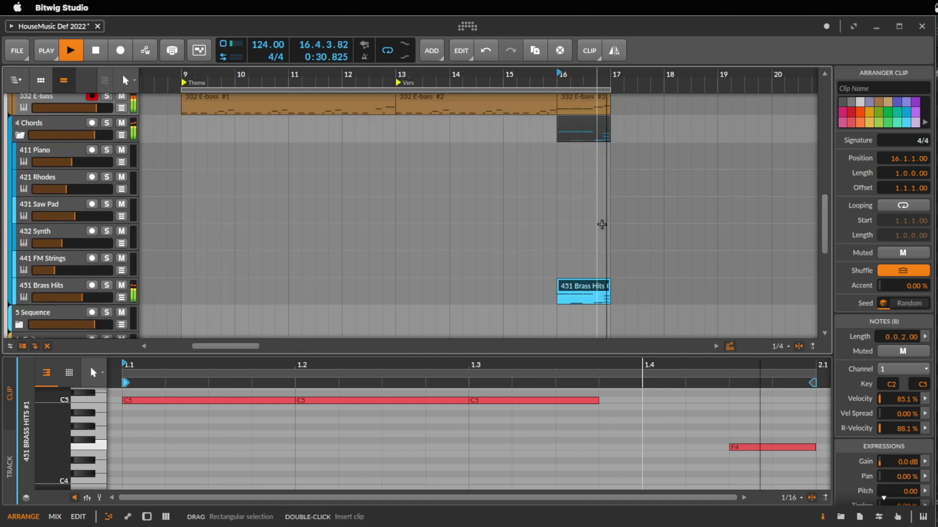
left_click(62, 177)
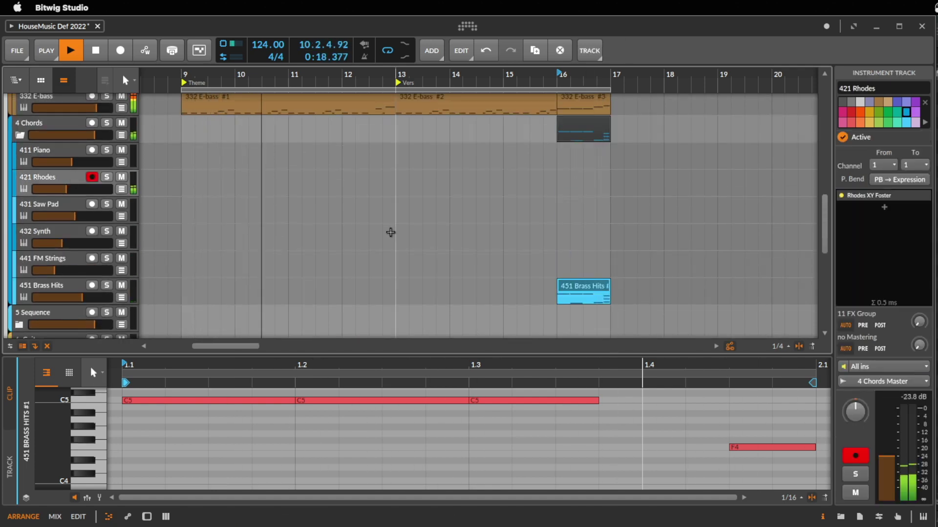
key("space")
Step: Expand the 8 Lead group and select its Acapella audio track
scroll(419, 242, "down", 10)
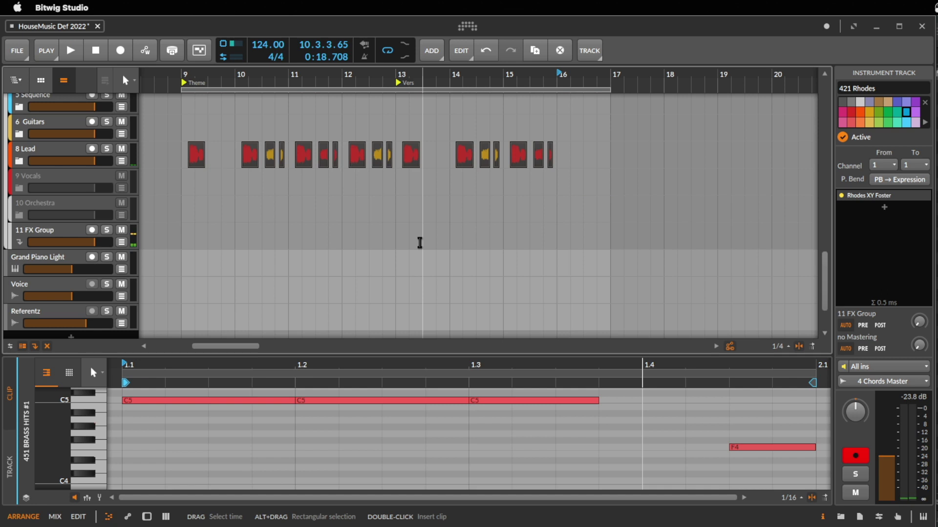
left_click(20, 161)
scroll(170, 236, "down", 2)
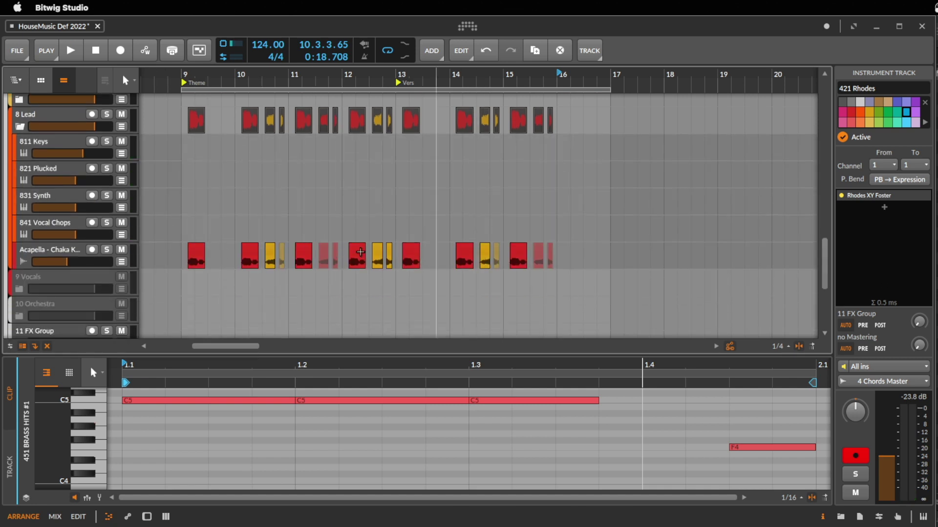
left_click(132, 261)
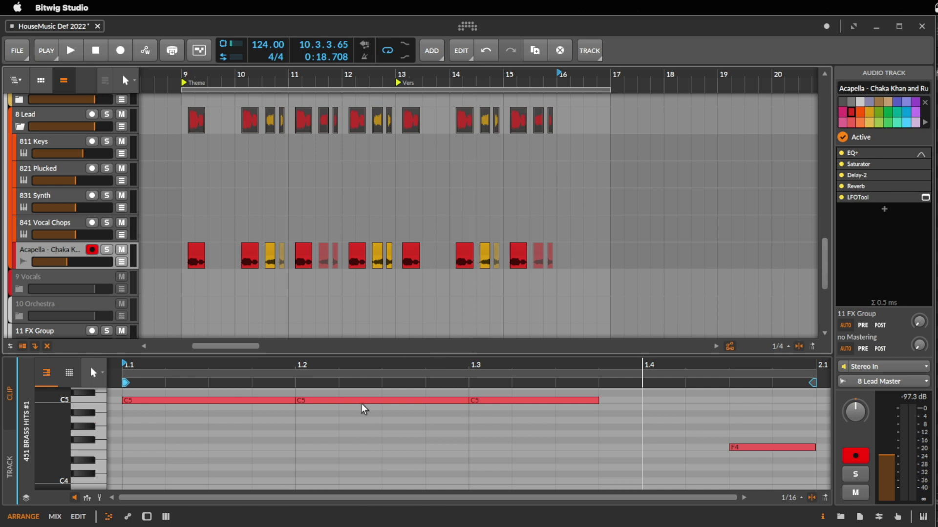
key("d")
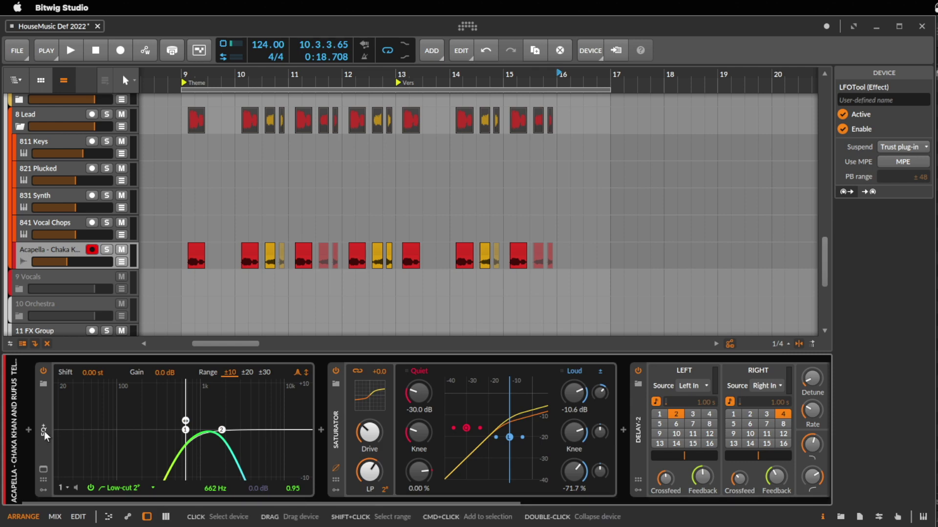
left_click(28, 429)
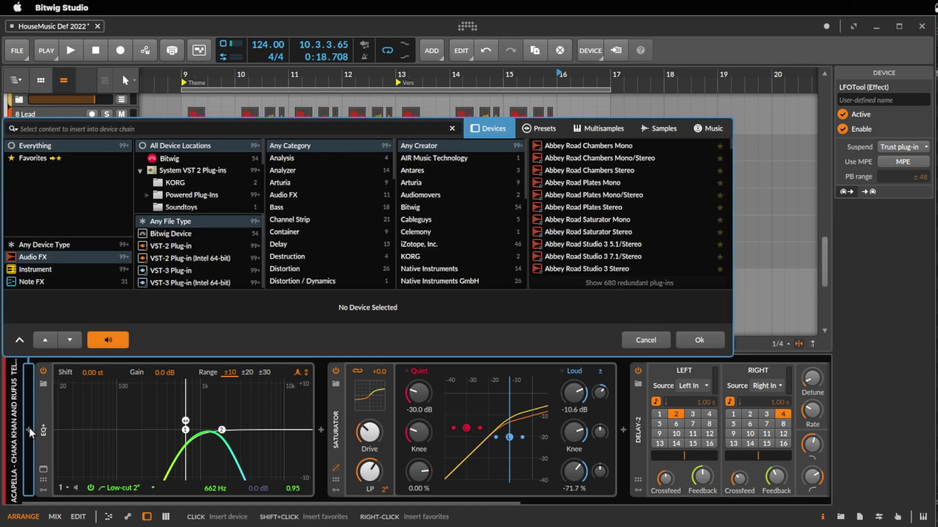
key("Escape")
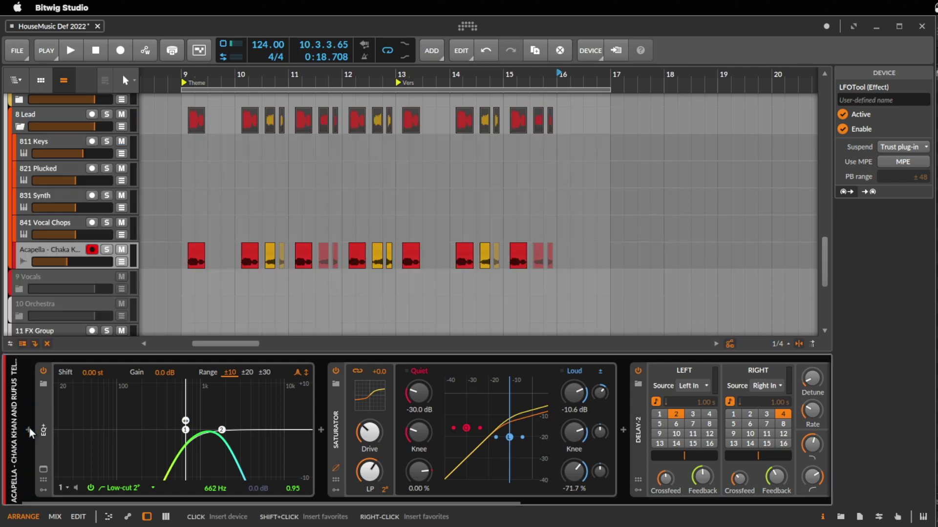
Step: Add an audio track below the Acapella track and copy the bar 12 vocal clips onto it at bar 12
left_click(43, 247)
key("super+t")
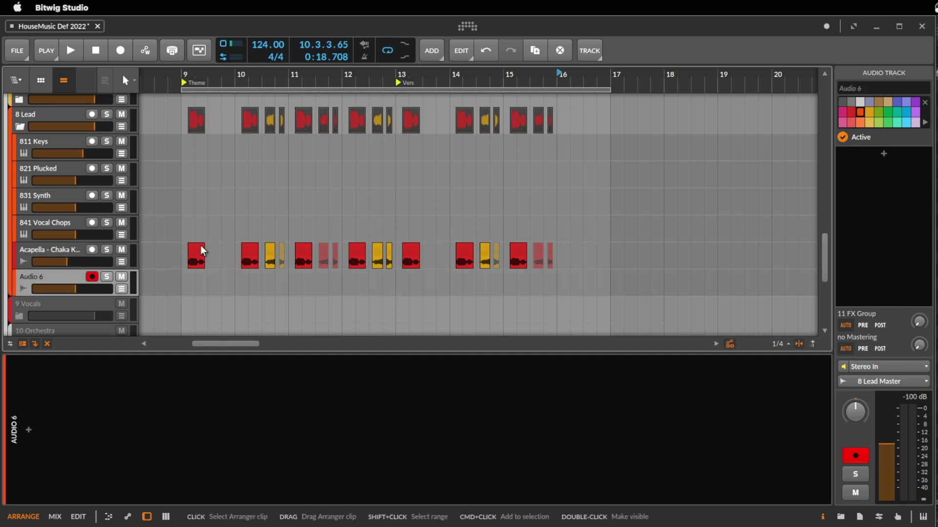
left_click_drag(182, 254, 303, 258)
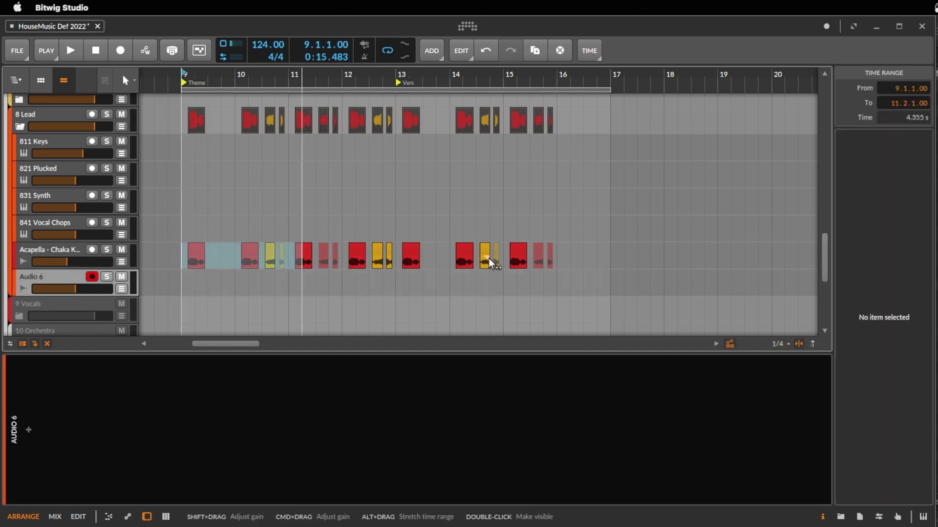
left_click_drag(399, 264, 341, 268)
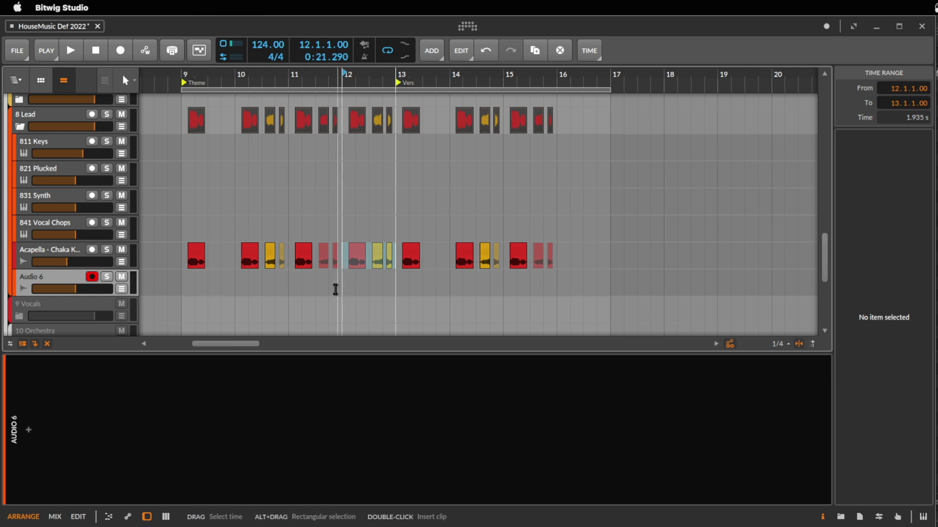
left_click(335, 289)
left_click(343, 292)
key("super+v")
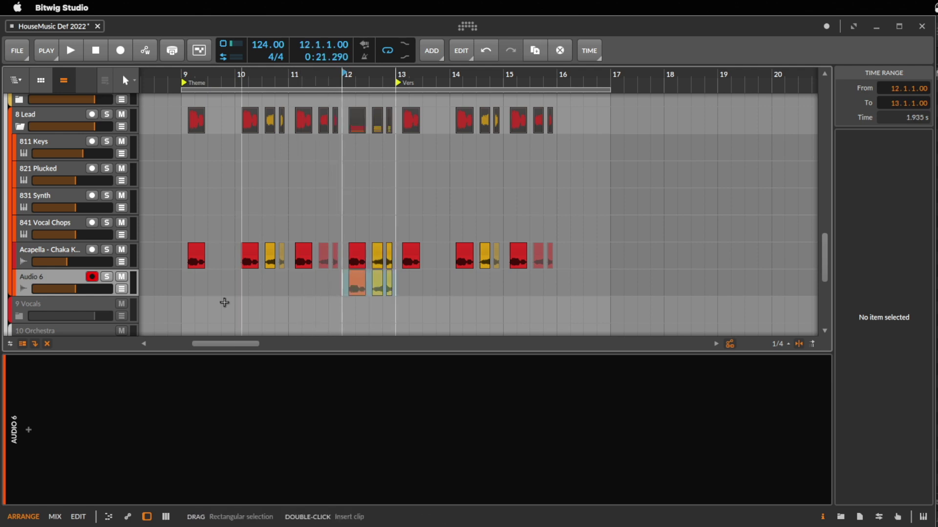
Step: Insert the Melodyne audio effect on the Audio 6 track and dismiss its First Steps welcome window
double_click(63, 278)
type("melo")
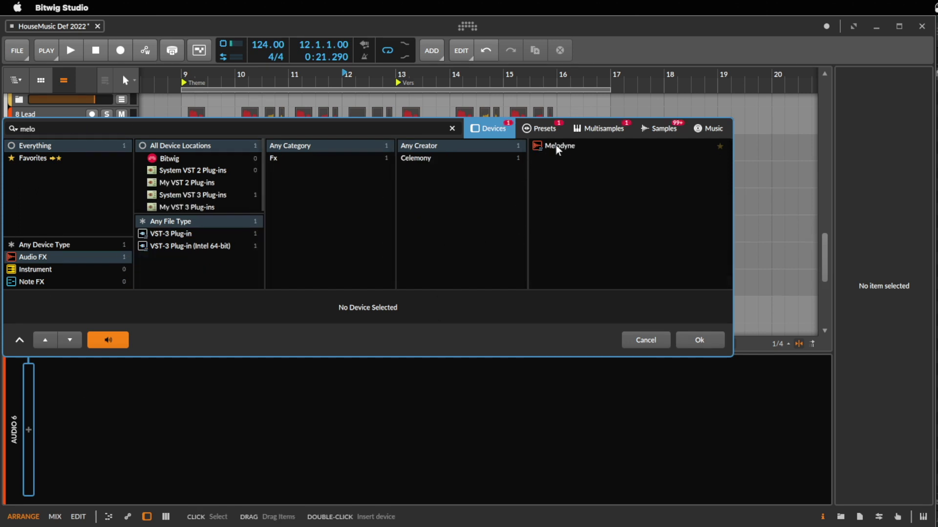
double_click(556, 146)
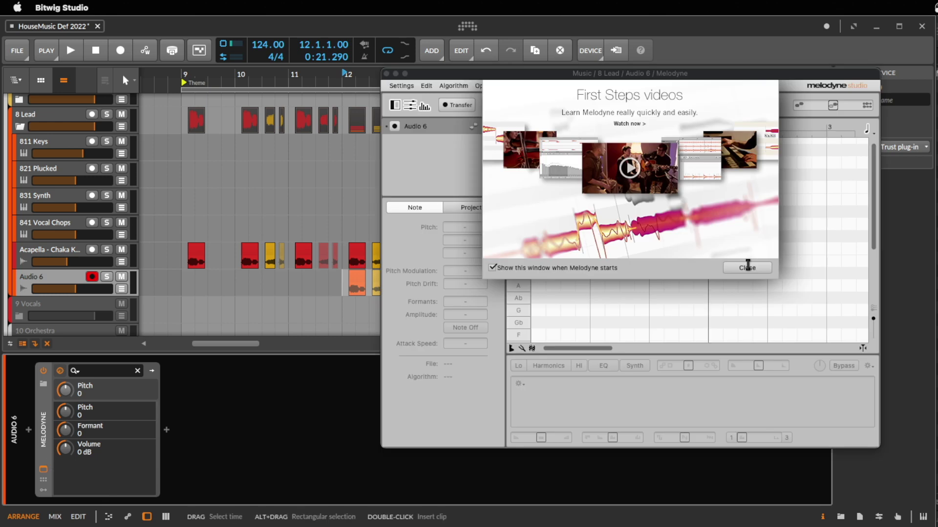
left_click(747, 268)
Step: Play back the copied vocal clips, solo the Audio 6 track and audition it alone
key("space")
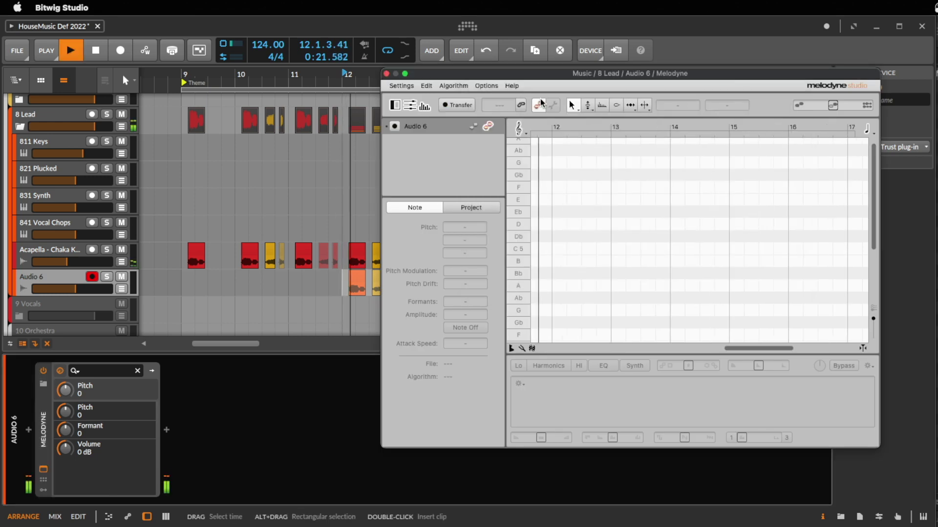
key("space")
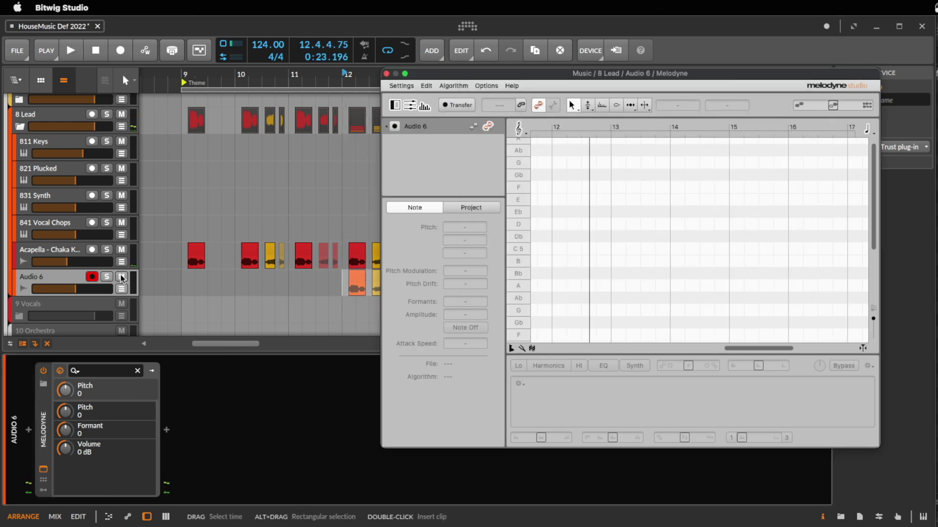
left_click(105, 277)
key("space")
Step: Try to transfer the copied vocal clips into Melodyne with playback starting at bar 12
key("space")
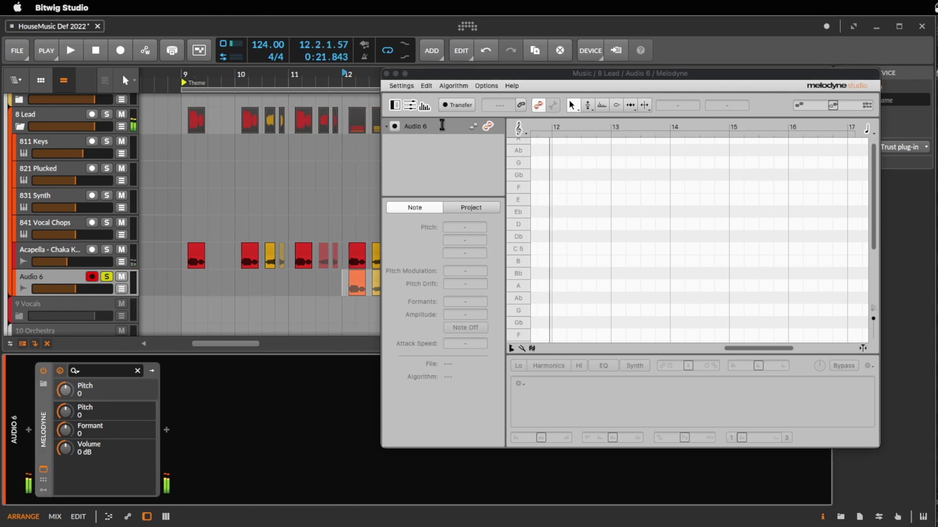
left_click(453, 105)
key("space")
key("space")
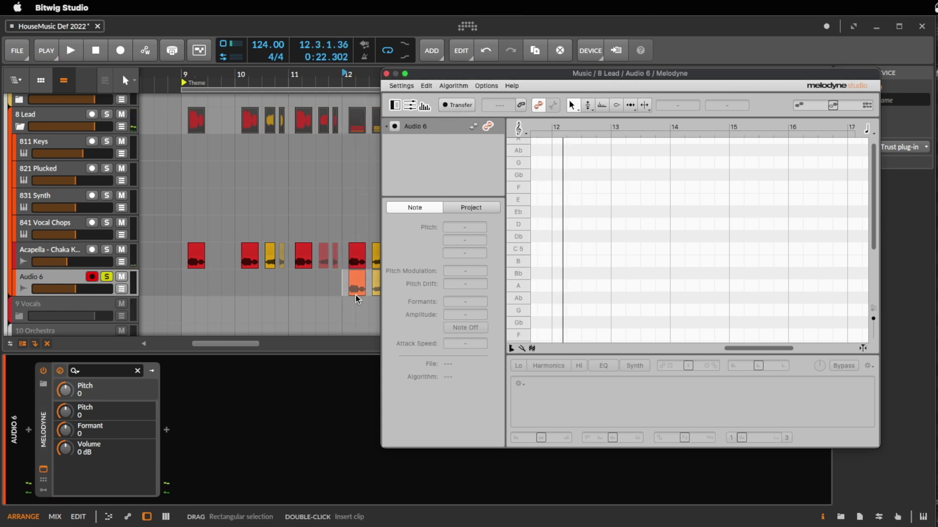
left_click(356, 295)
left_click(359, 277)
key("space")
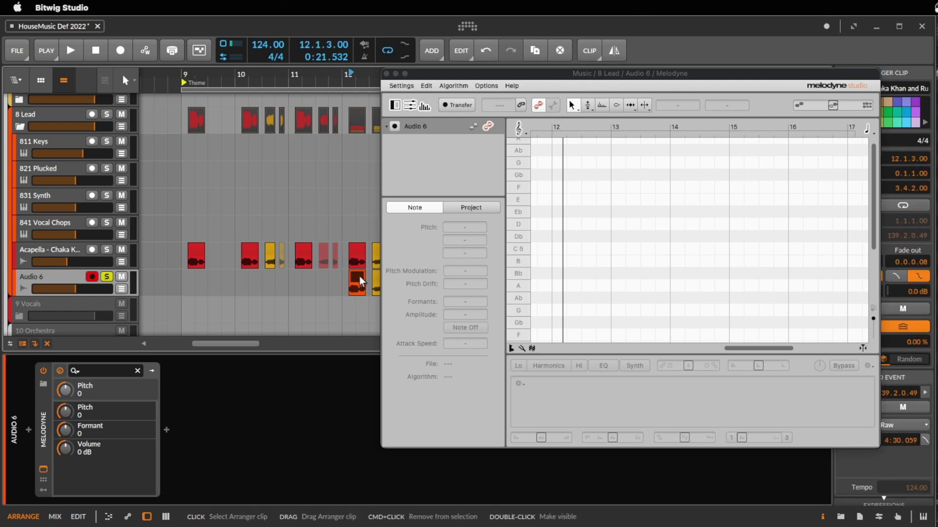
key("space")
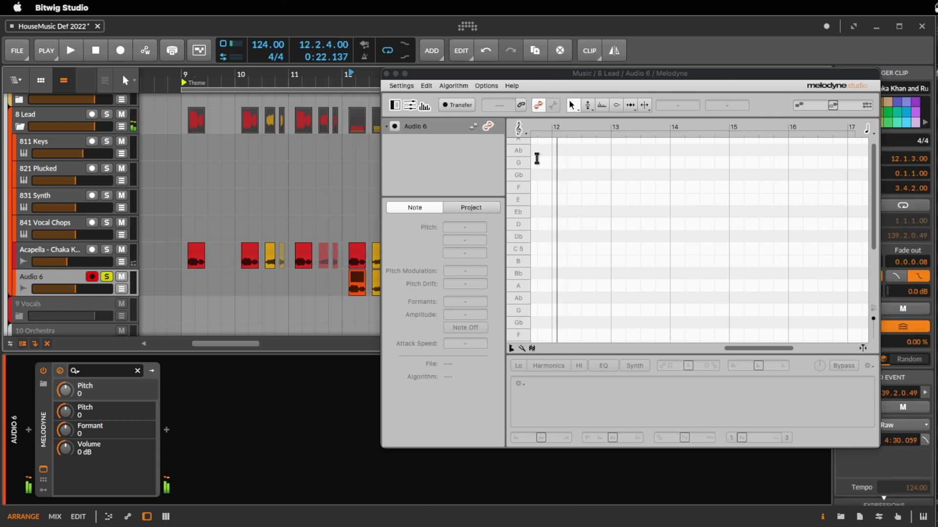
left_click(456, 105)
key("space")
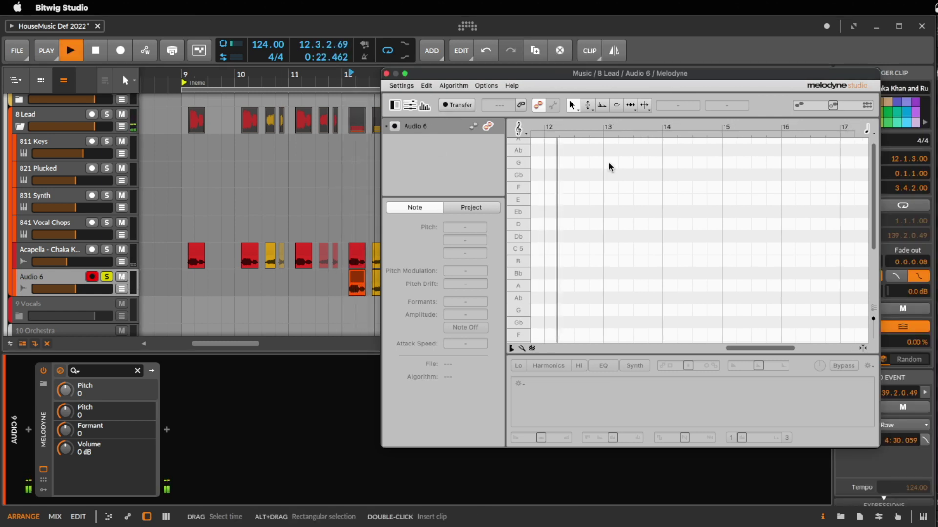
Step: Transfer the copied vocal clips into Melodyne, starting playback ahead of them at 11.3 and stopping once they have played
left_click(316, 289)
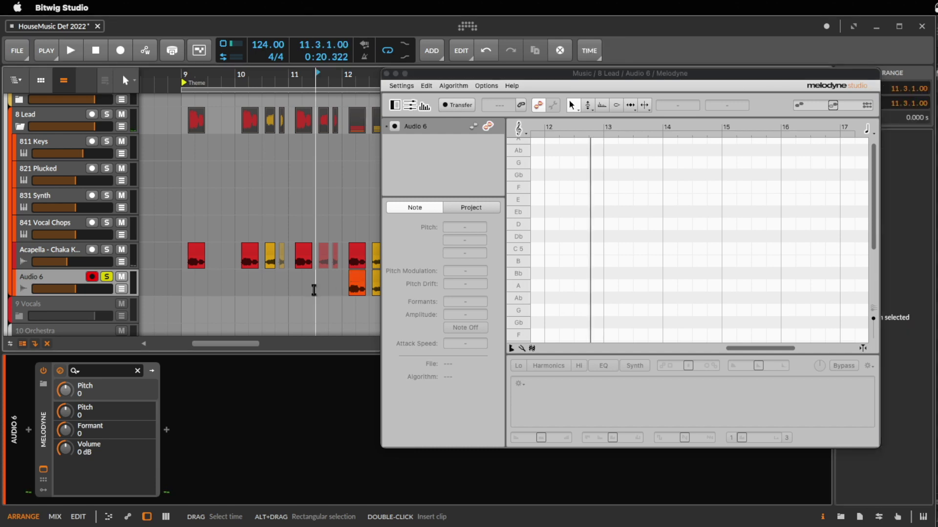
left_click(457, 104)
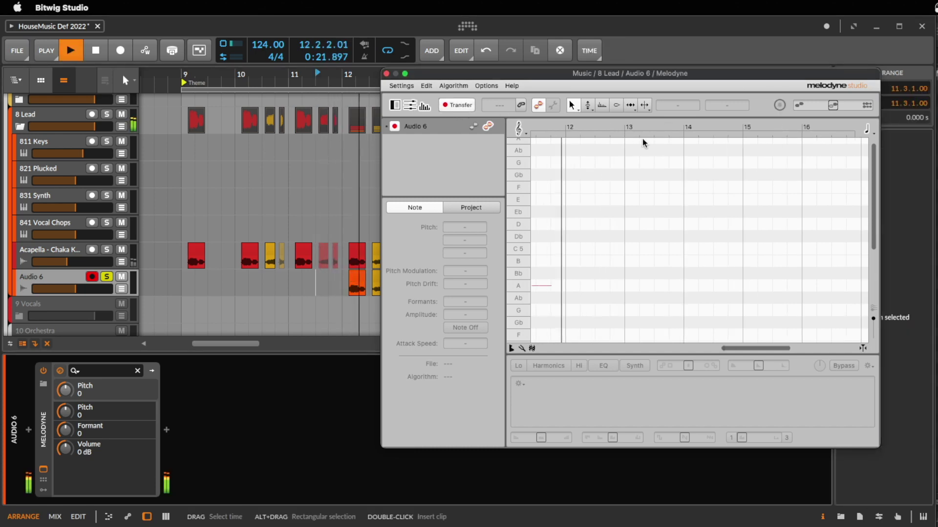
key("space")
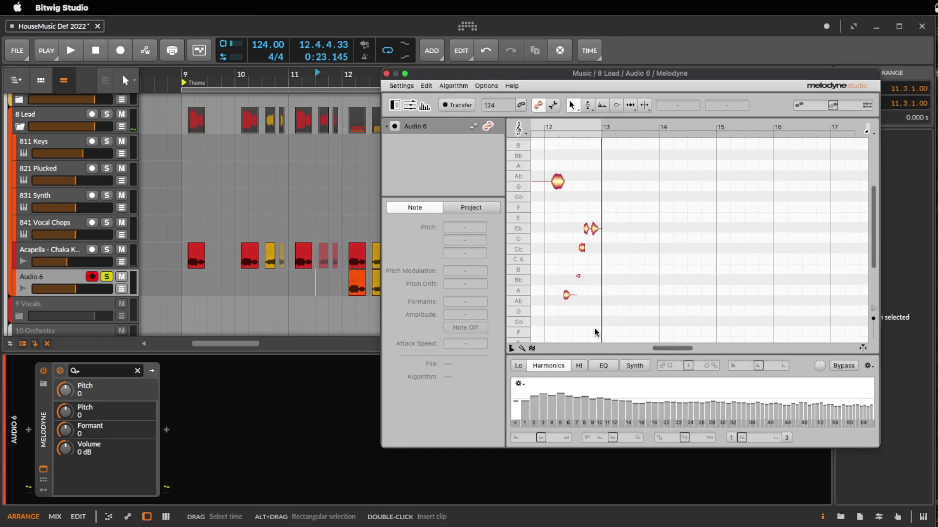
Step: Zoom in on the bar 12 vocal notes, then reposition and enlarge the Melodyne window
left_click_drag(601, 255, 696, 268)
scroll(637, 269, "left", 3)
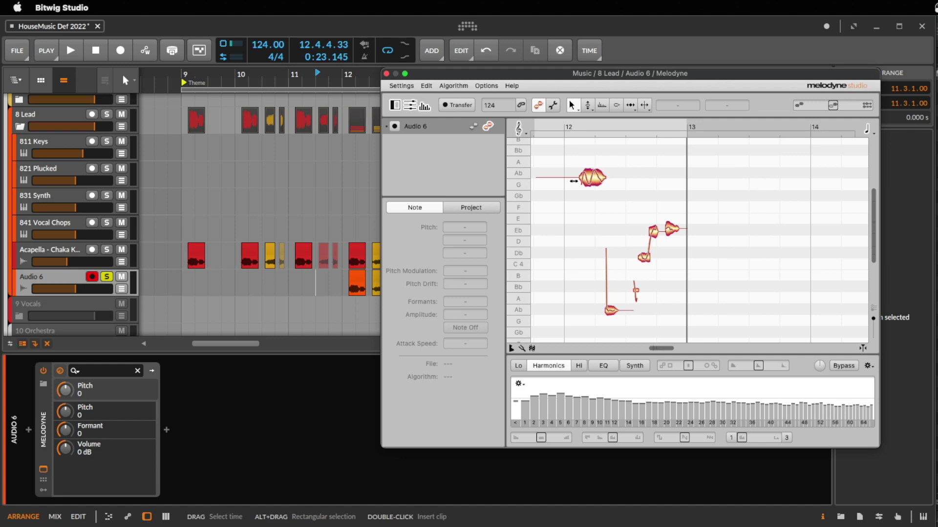
left_click_drag(607, 187, 754, 278)
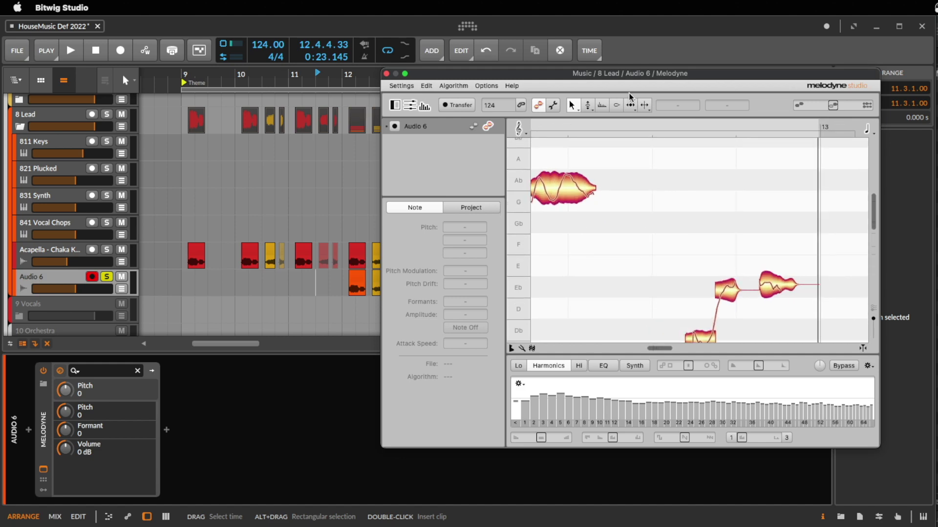
left_click_drag(623, 76, 336, 55)
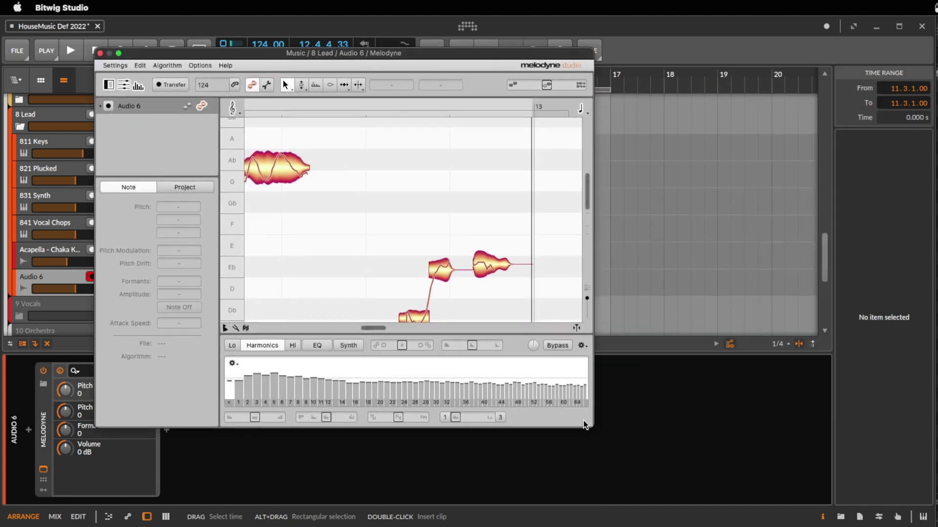
left_click_drag(599, 433, 825, 526)
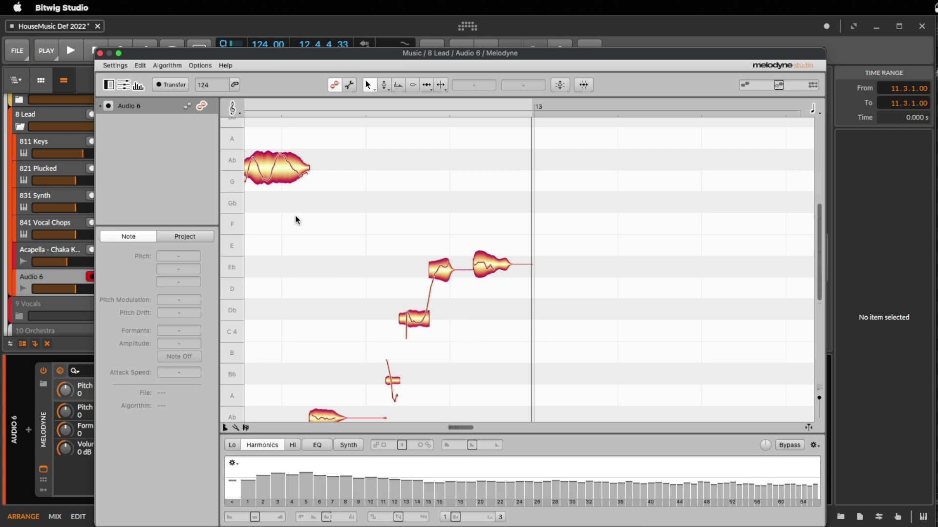
left_click_drag(292, 210, 317, 217)
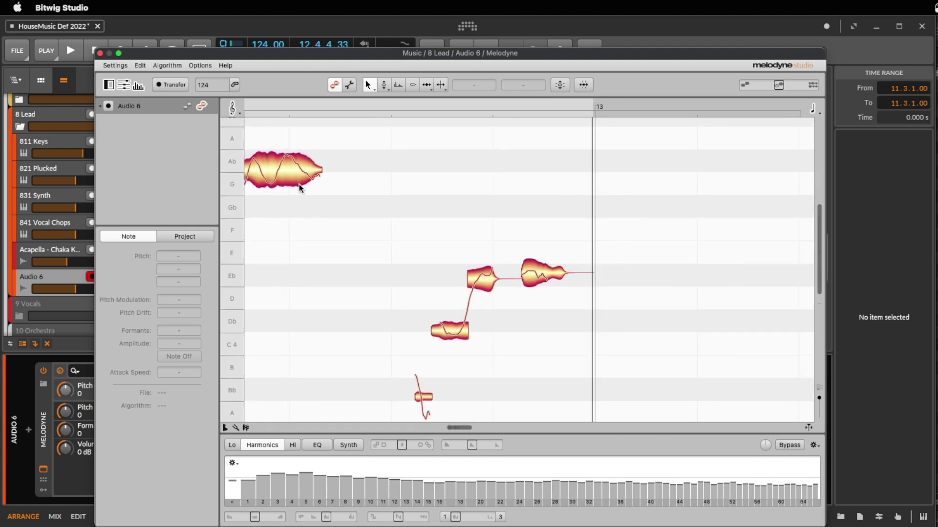
Step: Set the fine pitch of the long Ab 4 note to -6 ct and listen to it
left_click(283, 172)
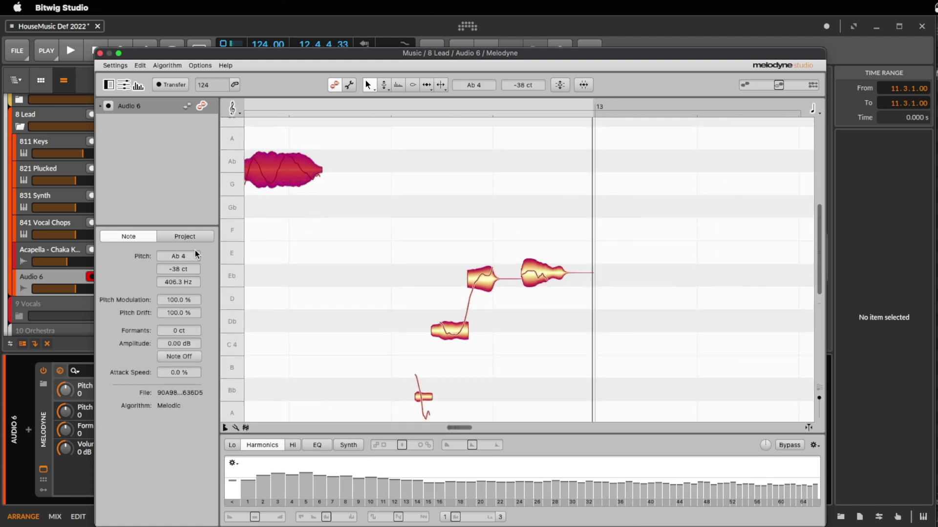
left_click_drag(175, 268, 176, 244)
key("space")
left_click(267, 179)
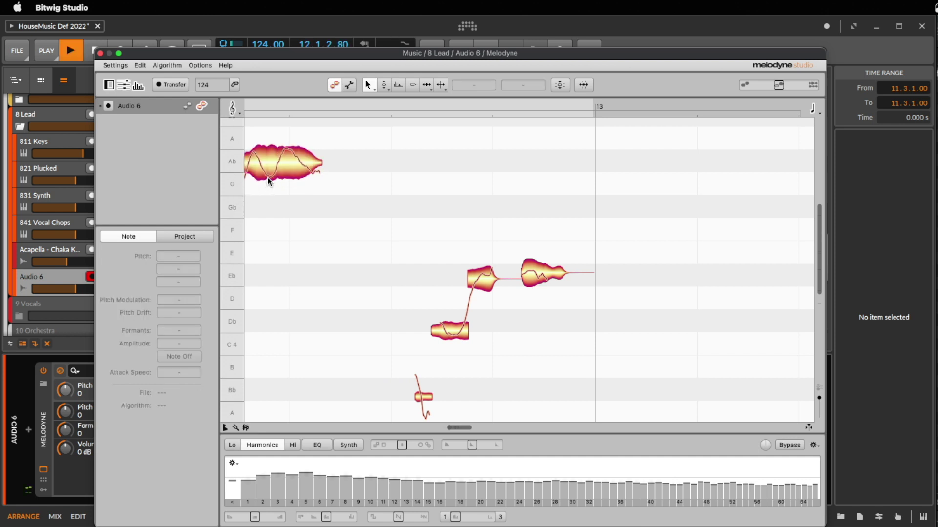
left_click(276, 170)
key("space")
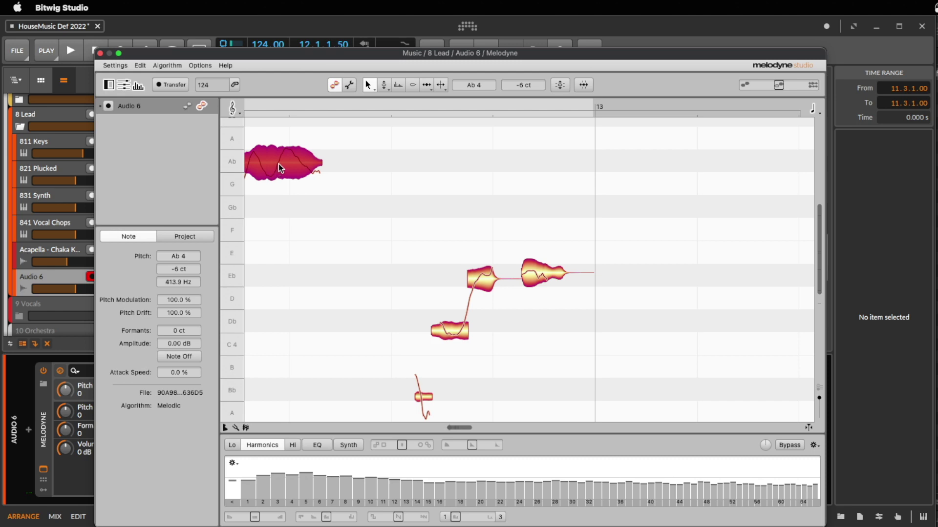
Step: Move the Melodyne window aside, set the play start to bar 12 and audition the retuned vocal
key("super+w")
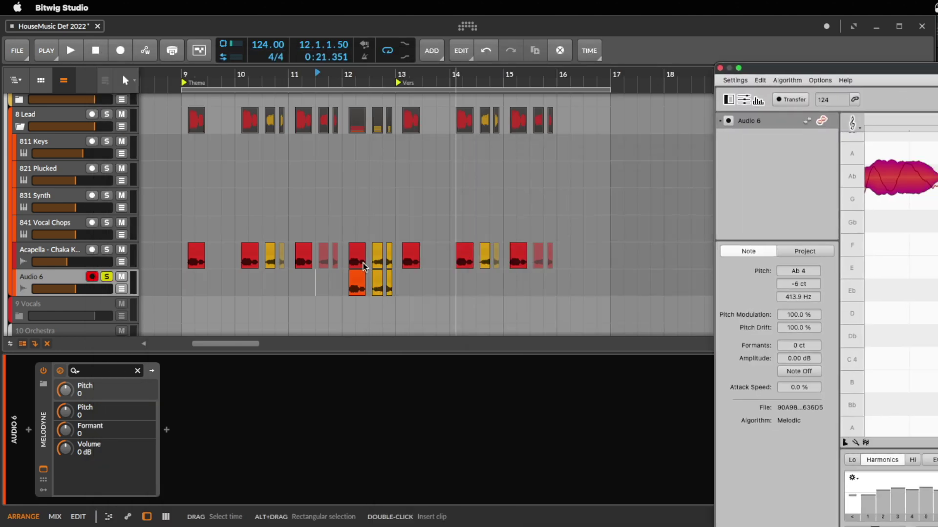
left_click(344, 266)
key("space")
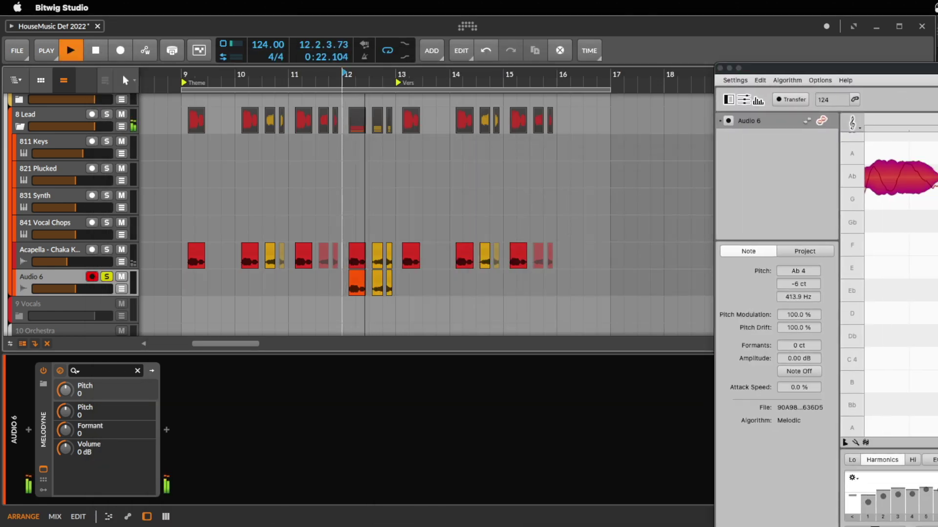
key("space")
Step: Bring the Melodyne window back, set the Ab 4 note's pitch modulation to 39.0 % and play it back
left_click_drag(930, 69, 505, 88)
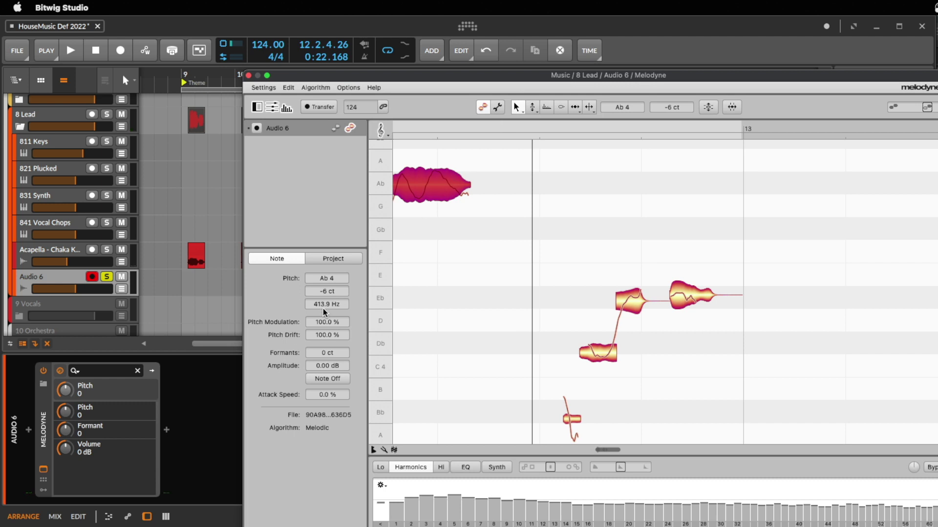
left_click_drag(325, 338, 328, 315)
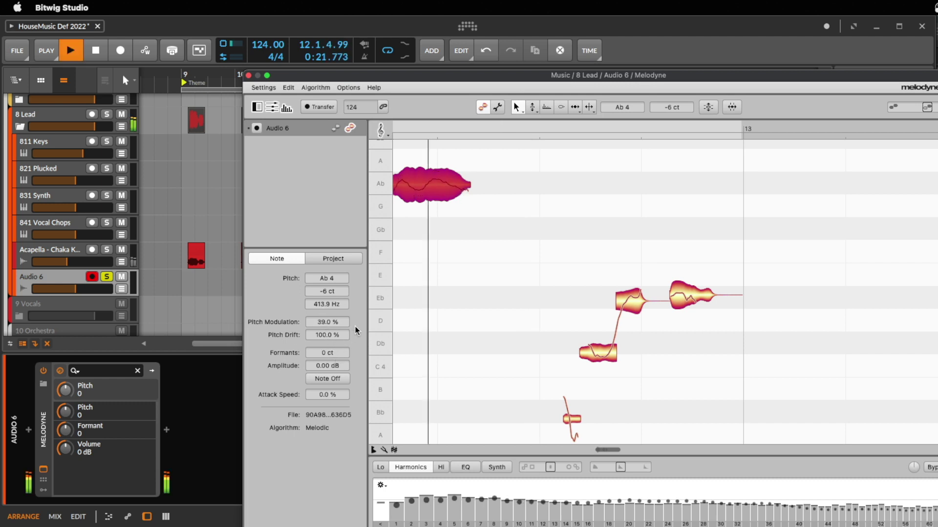
key("space")
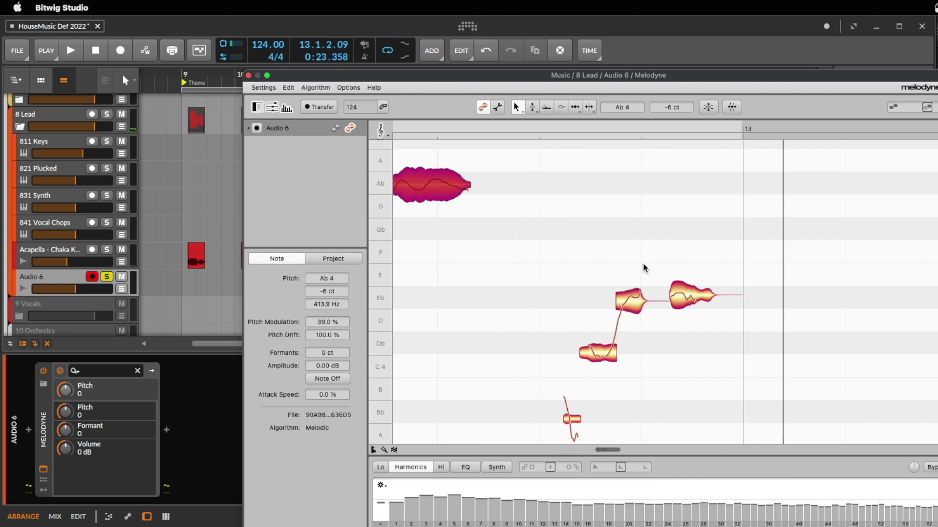
Step: With the Pitch tool, lower the Db note to C 4, snap the two Eb notes to exact pitch and start playback
left_click(684, 143)
left_click(533, 109)
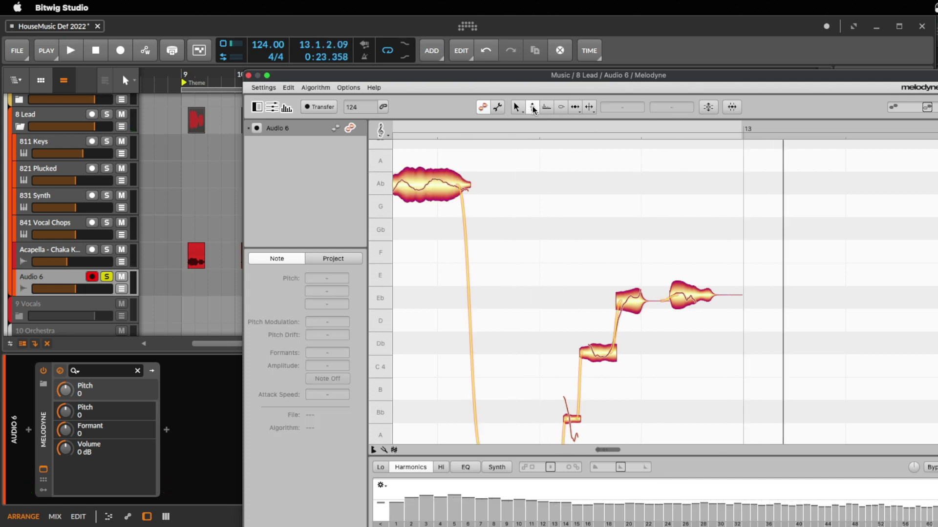
left_click_drag(596, 353, 596, 375)
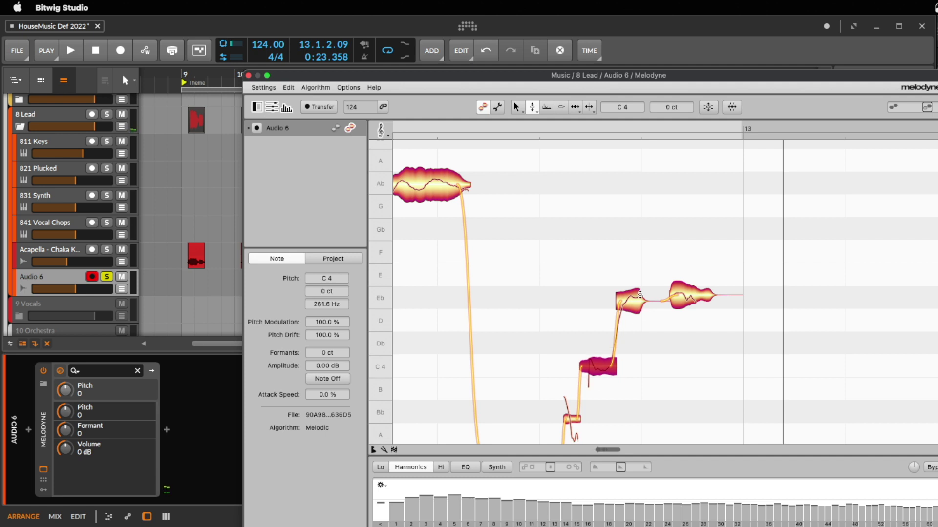
left_click_drag(630, 278, 709, 318)
double_click(691, 293)
left_click(694, 278)
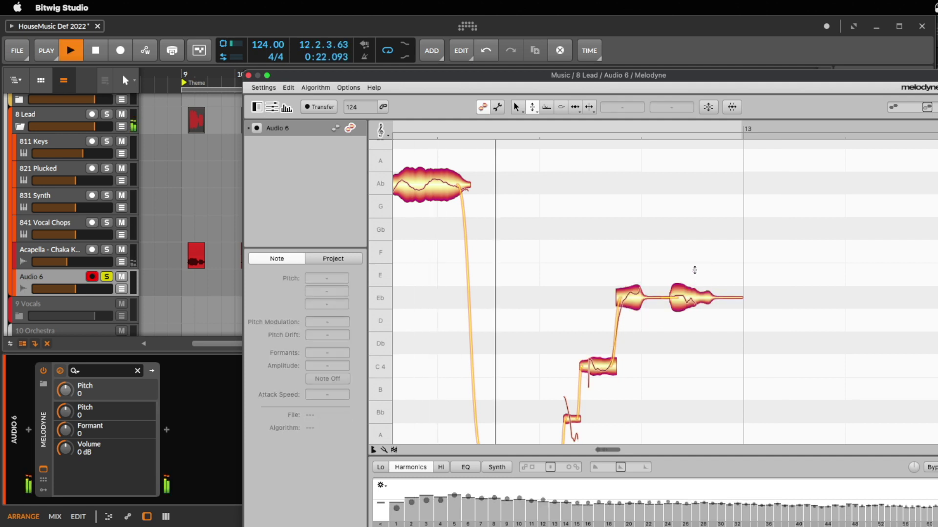
Step: Set the first Eb 4 note's pitch modulation to 72.0 % and fine pitch to 0 ct, audition it and close Melodyne
left_click(616, 302)
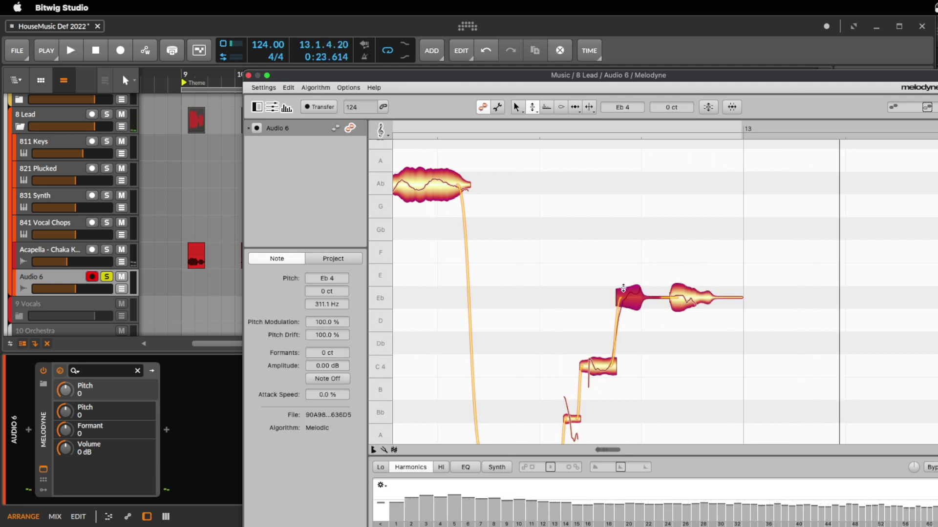
left_click_drag(324, 305, 327, 328)
double_click(323, 292)
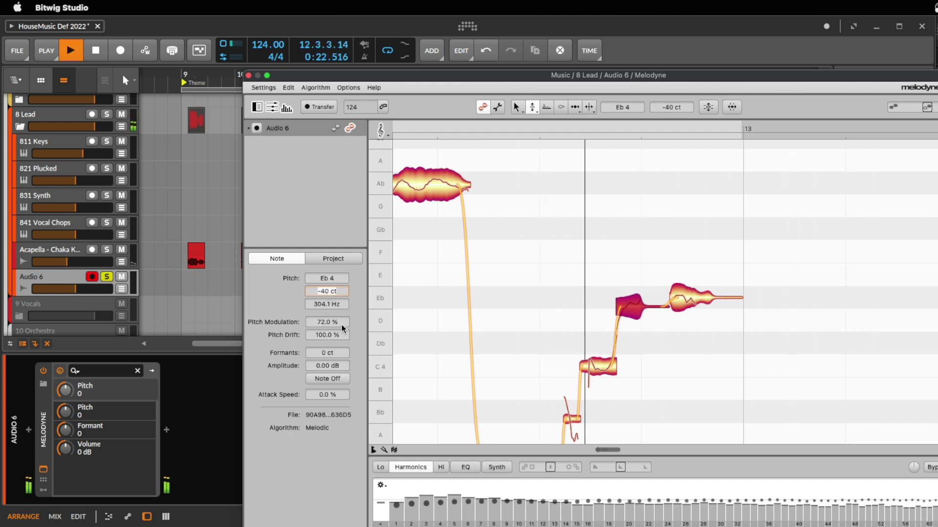
type("0")
key("Return")
key("space")
key("space")
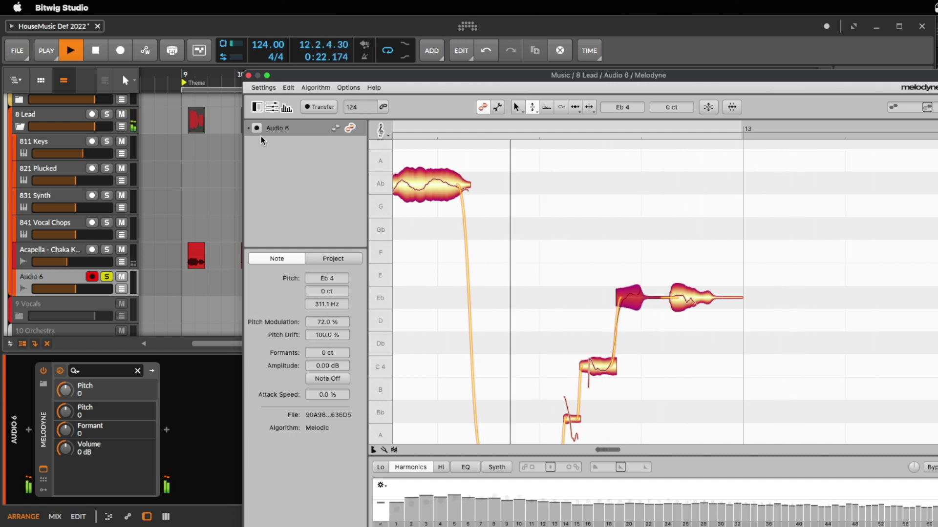
left_click(249, 76)
key("space")
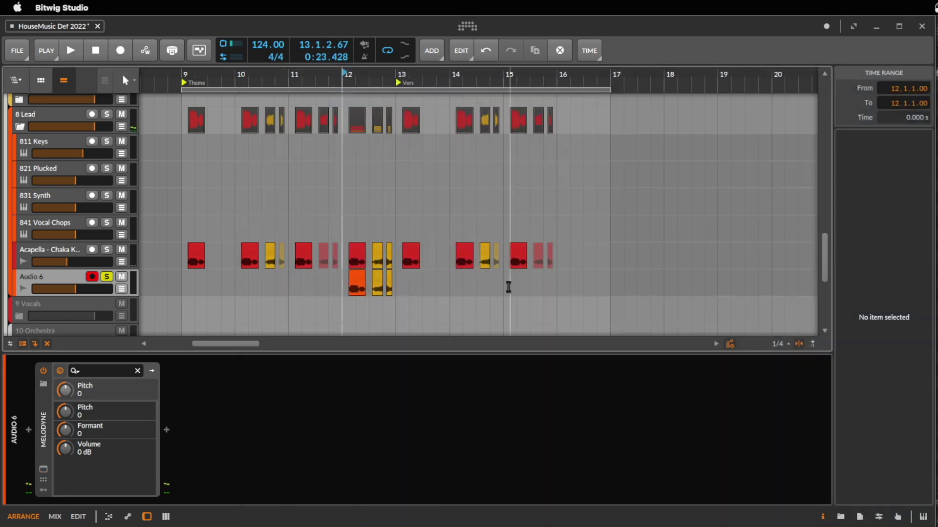
double_click(338, 289)
left_click(402, 292)
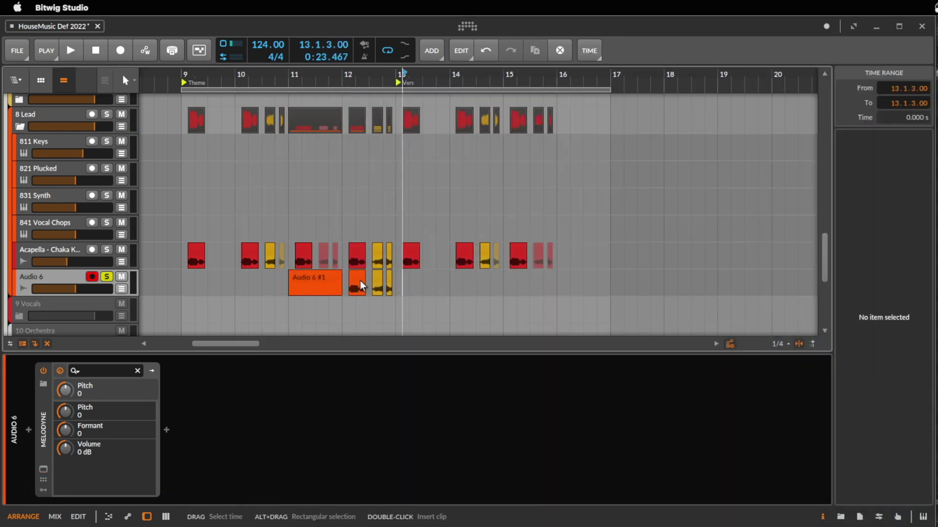
left_click(325, 278)
key("Delete")
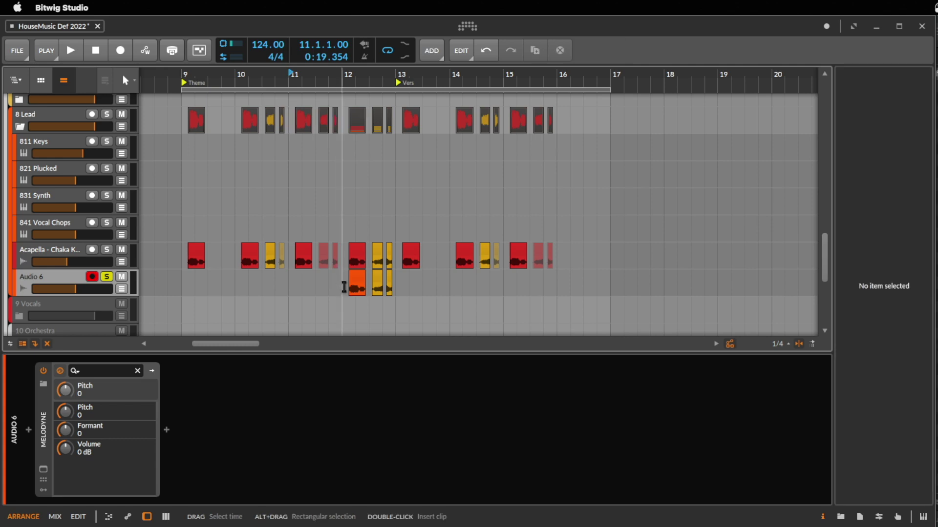
Step: Bounce the three bar 12 clips on Audio 6 to a new track, pre-fader at 32-bit floating-point, and unsolo Audio 6
left_click(361, 275)
left_click(388, 274, "shift")
right_click(386, 277)
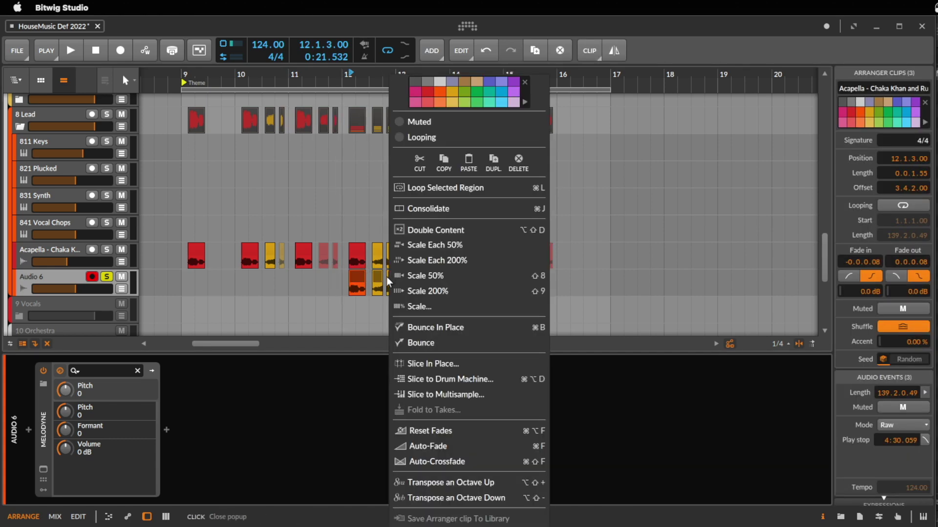
left_click(436, 341)
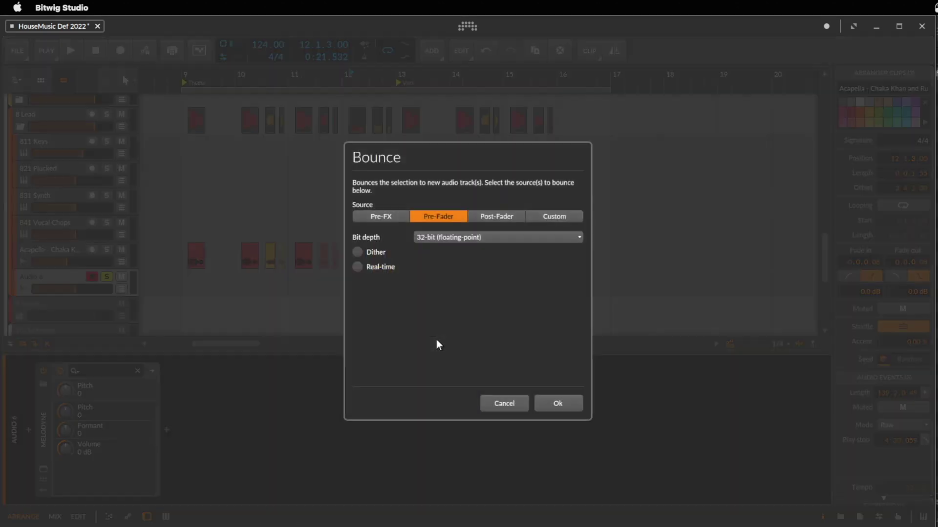
left_click(547, 402)
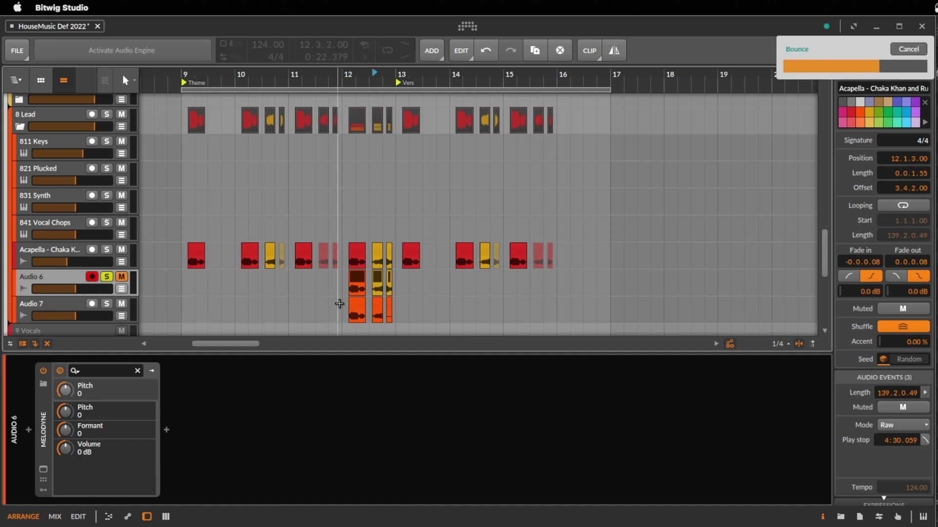
left_click(107, 276)
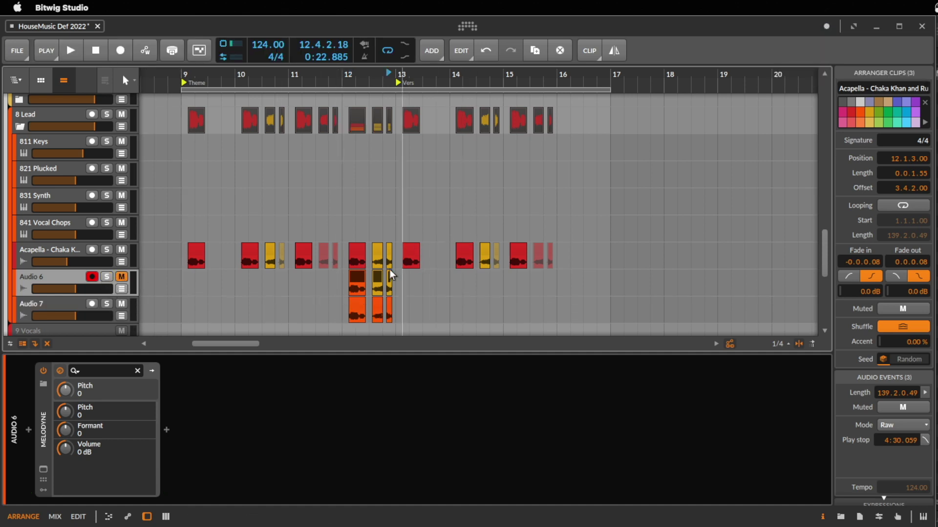
Step: Audition the acapella track from bar 9 and delete its bar 9 clip
left_click(198, 250)
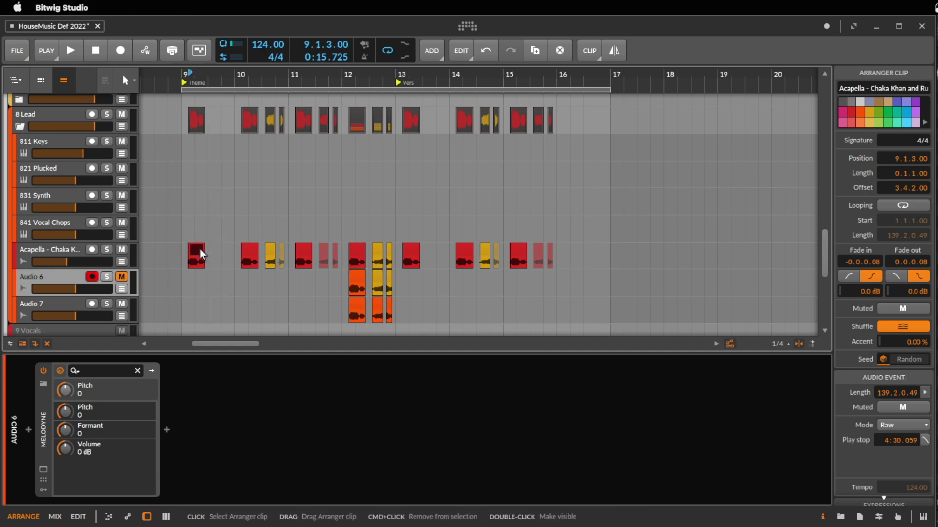
left_click(185, 259)
key("space")
key("space")
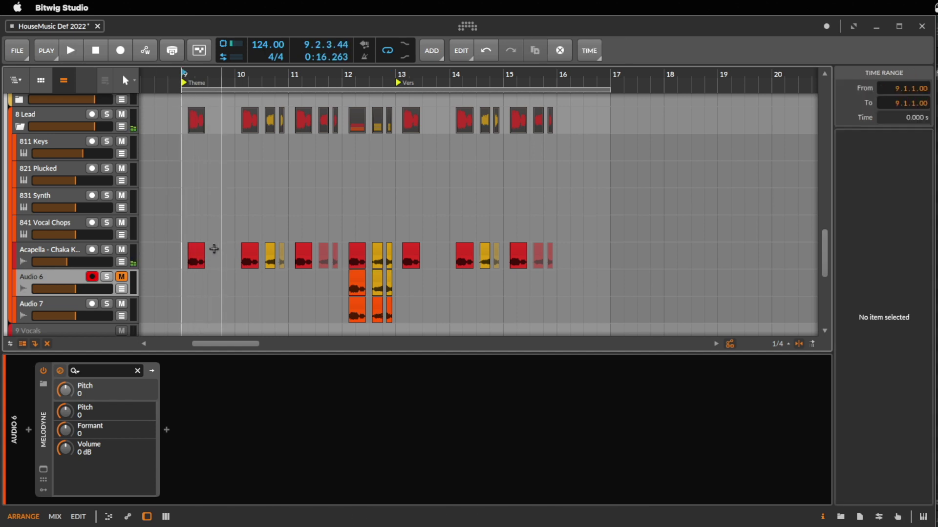
left_click(190, 250)
key("Delete")
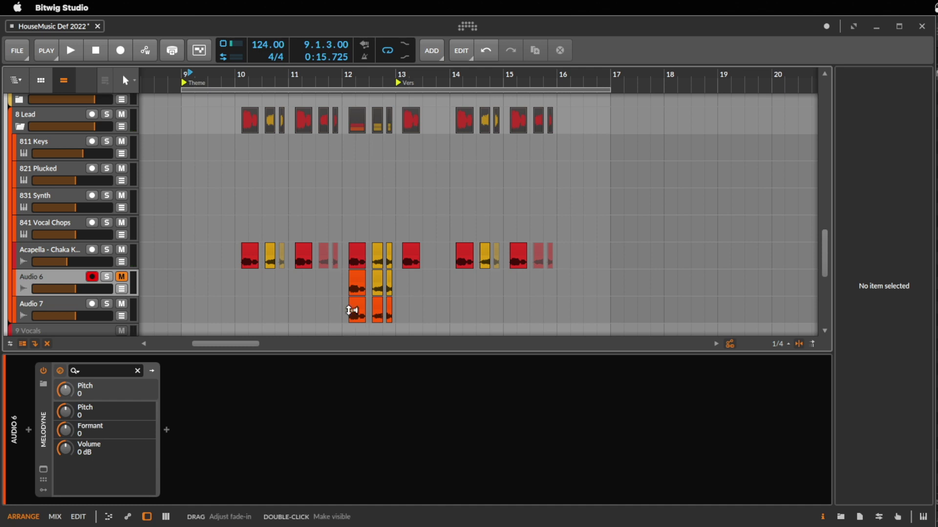
Step: Copy the bounced bar 12 phrase from Audio 7 to bar 9 of the acapella track and play it
left_click_drag(342, 314, 387, 314)
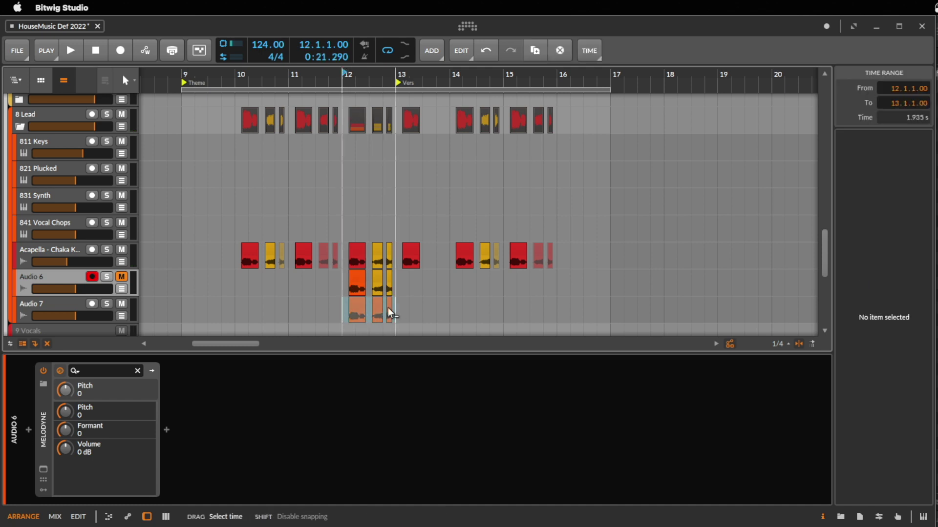
left_click(178, 259)
key("ctrl+z")
key("space")
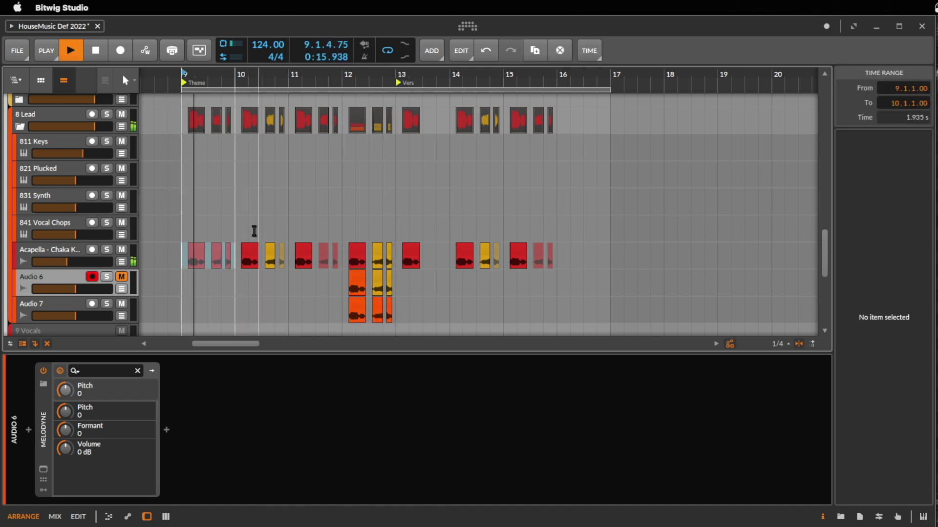
Step: Delete the old acapella clips from bar 10 through bar 15 and duplicate the bar 9 phrase up to the start of bar 15
left_click(253, 247)
left_click(552, 250, "shift")
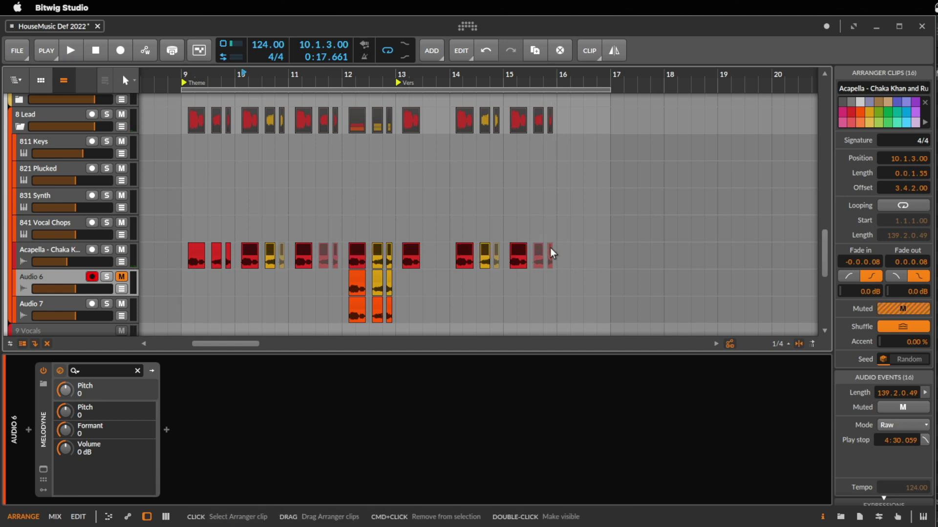
key("Delete")
left_click_drag(235, 265, 187, 257)
key("ctrl+d")
key("ctrl+d")
key("ctrl+d")
key("ctrl+d")
key("ctrl+d")
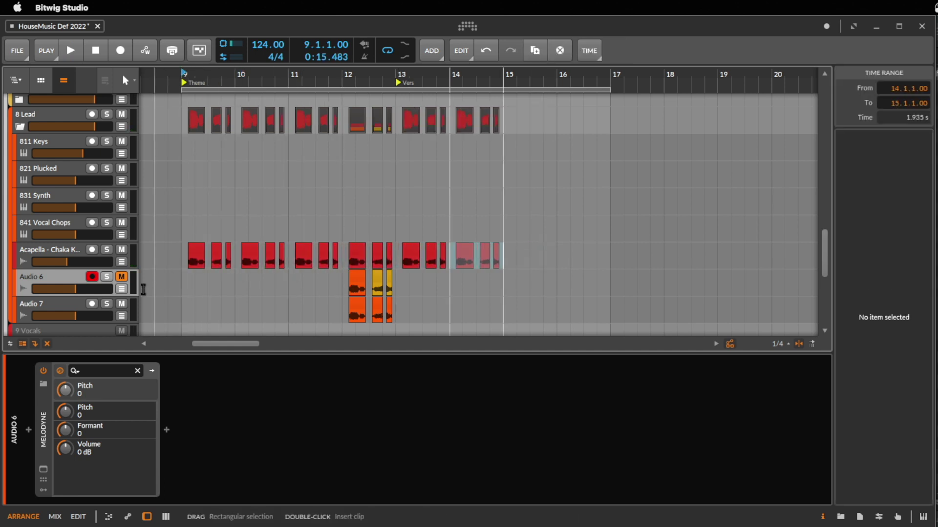
Step: Delete the two short acapella clips in bar 9 and the last short clip in bar 10, and listen
left_click(217, 248)
key("Delete")
left_click(227, 248)
key("Delete")
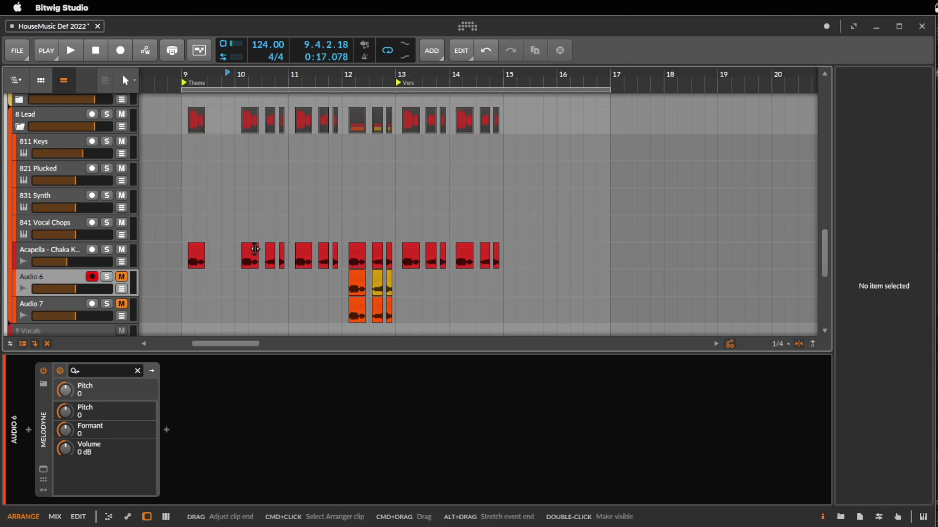
left_click(281, 251)
key("Delete")
key("space")
Step: Play the acapella phrase from bar 9 and delete the two short clips in bar 11
key("space")
left_click(173, 266)
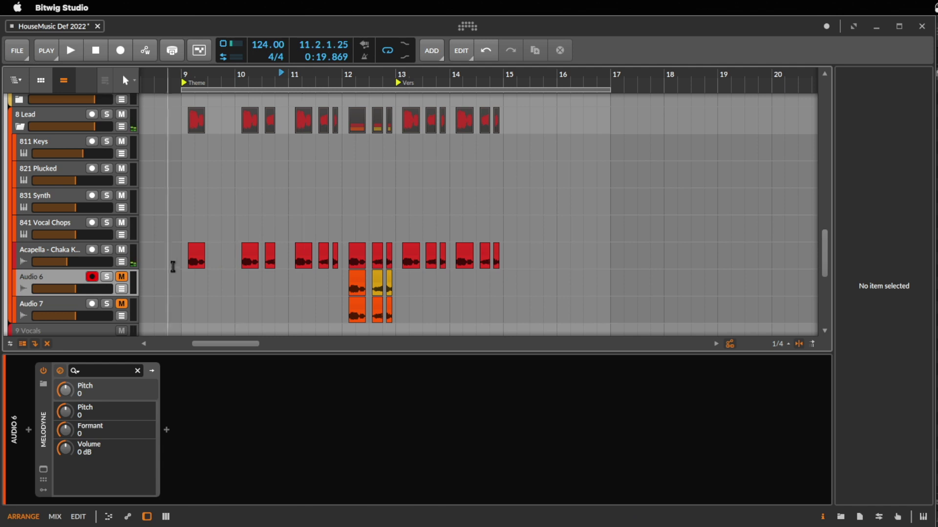
left_click(177, 263)
key("space")
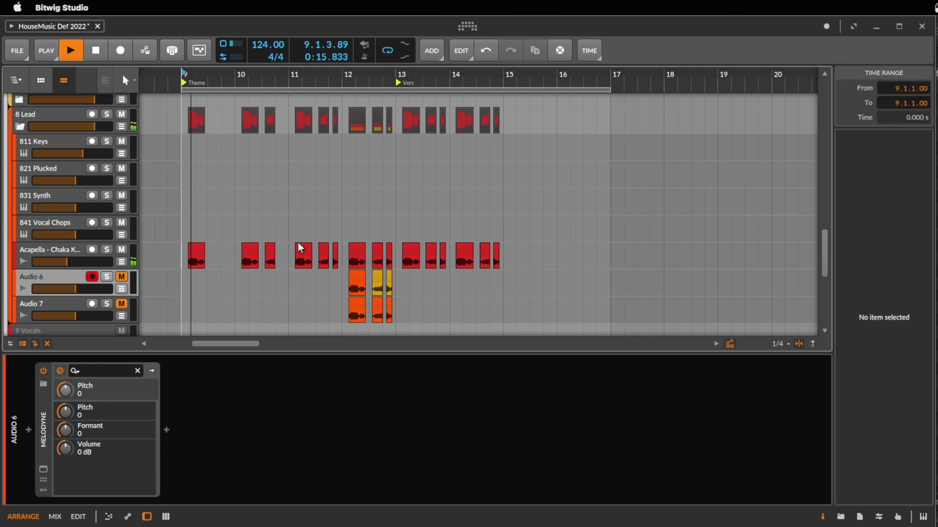
left_click(326, 252)
left_click(336, 248, "shift")
key("Delete")
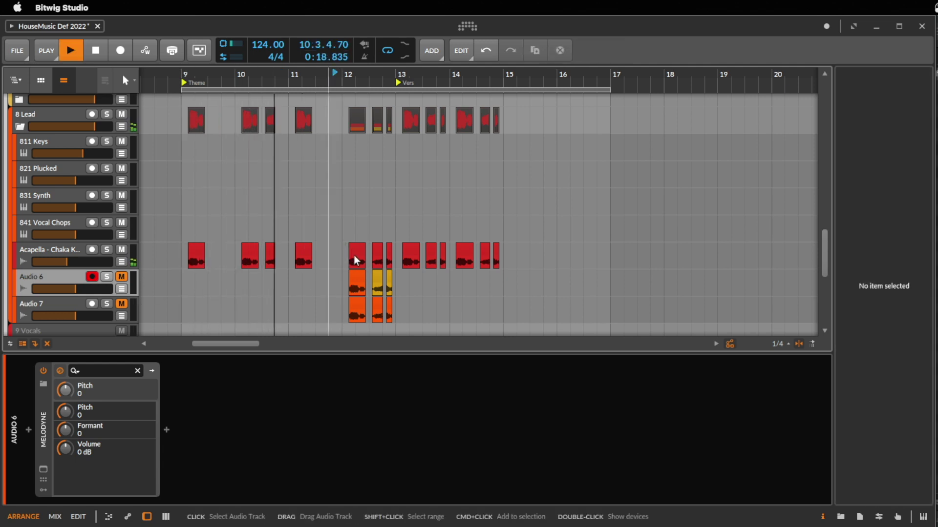
Step: Delete the middle acapella clip in bar 12, undoing the deletion of the bar's last short clip
left_click(381, 253)
key("Delete")
left_click(389, 250)
key("Delete")
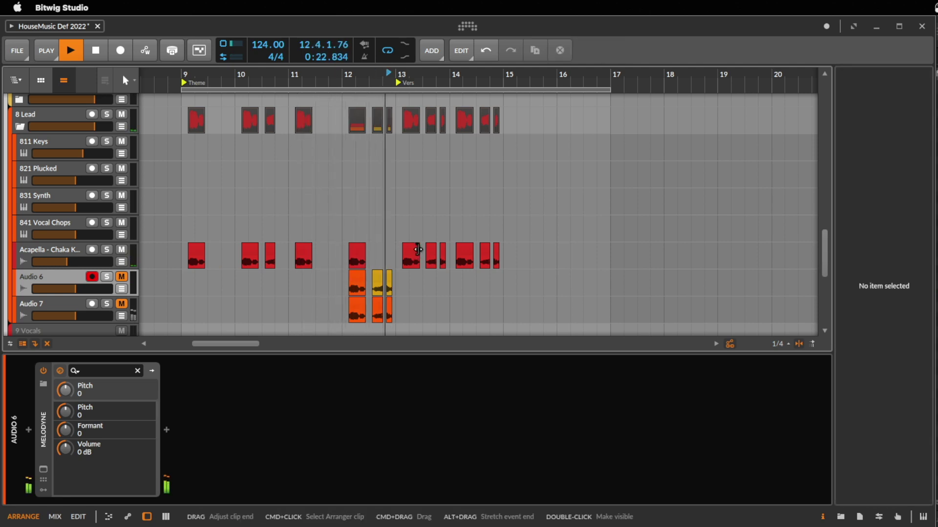
key("super+z")
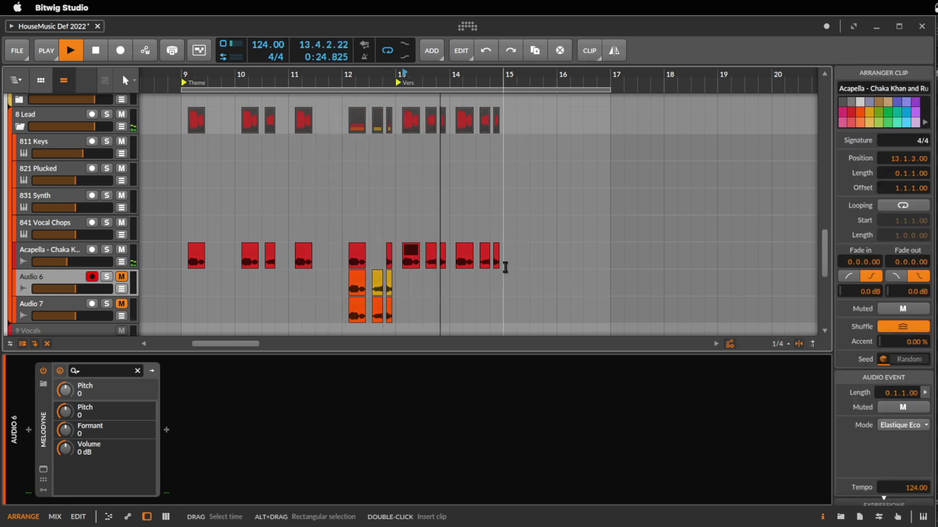
Step: Clear the acapella clips in bars 13 and 14 and duplicate the four-bar phrase from bar 9 to bar 13
left_click_drag(503, 259, 396, 259)
key("Delete")
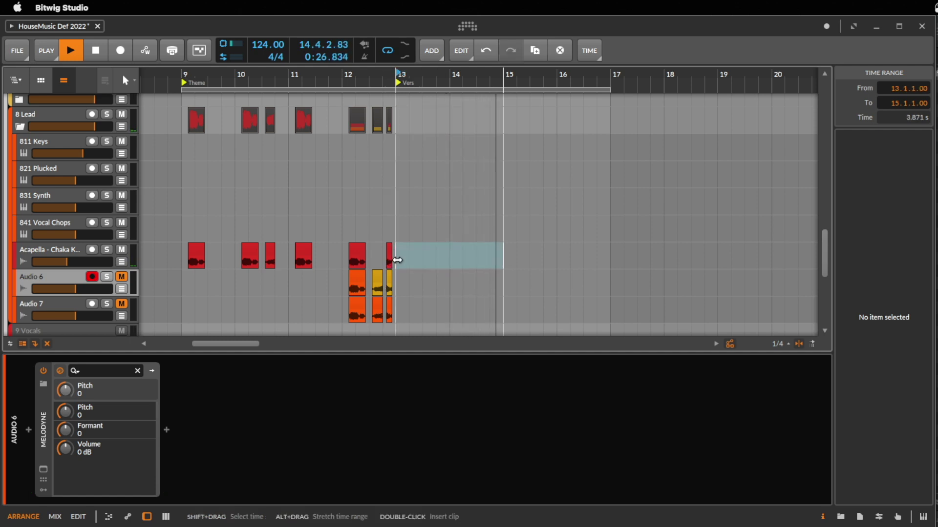
left_click(425, 259)
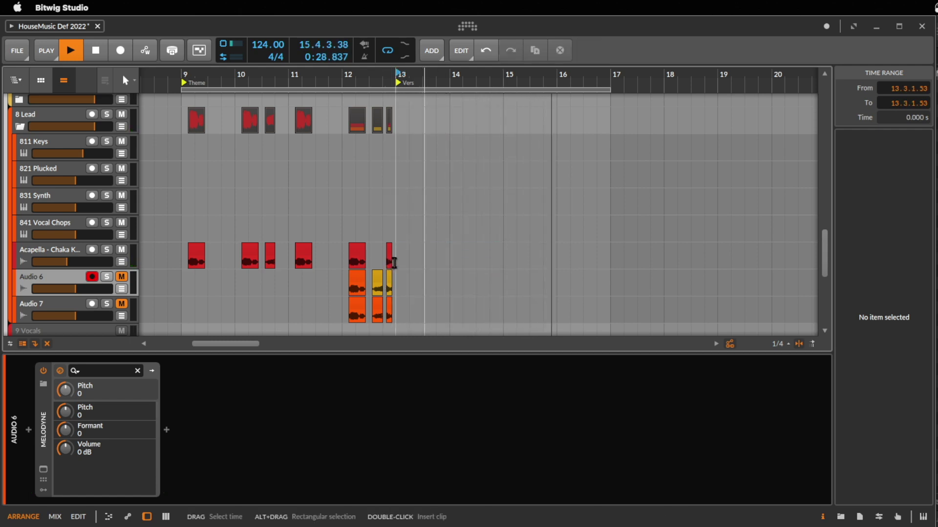
left_click_drag(393, 263, 185, 265)
key("super+d")
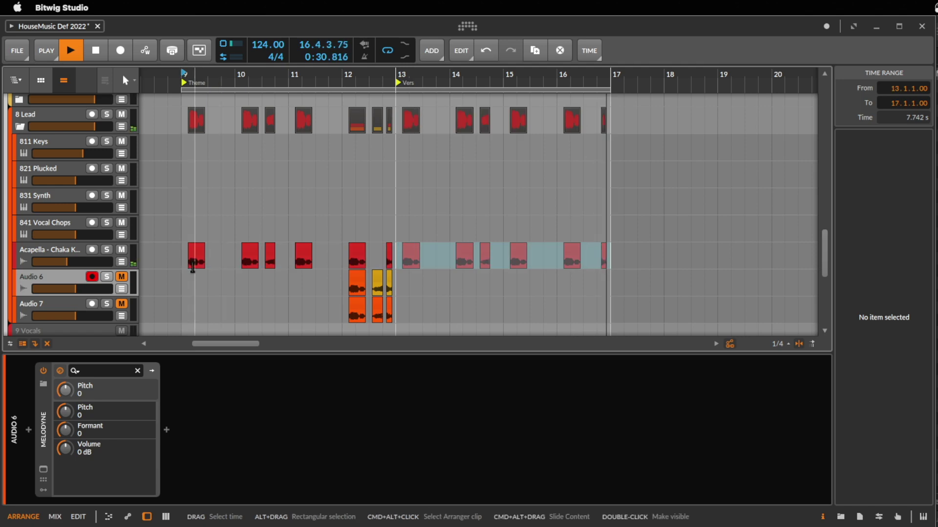
Step: Stop playback and delete the Audio 6 and Audio 7 tracks
left_click(77, 306)
left_click(67, 274, "shift")
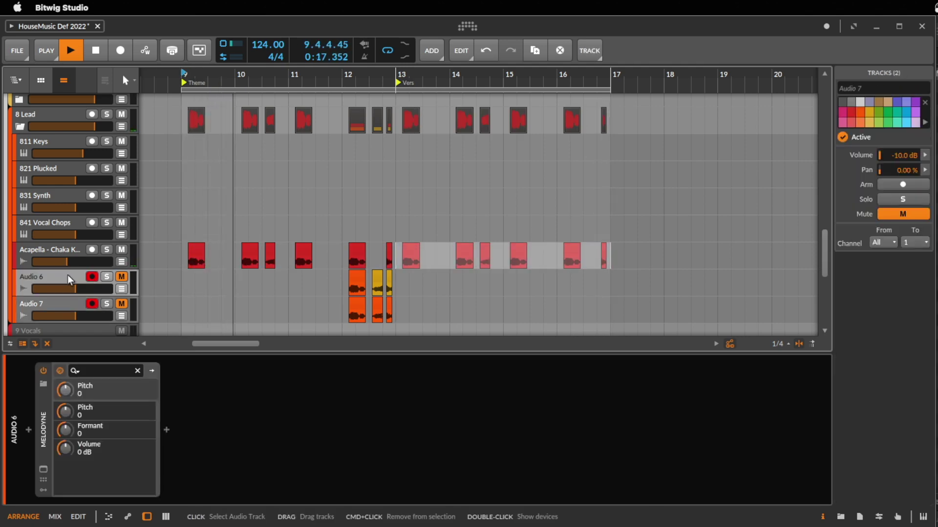
key("space")
key("Delete")
scroll(724, 146, "up", 10)
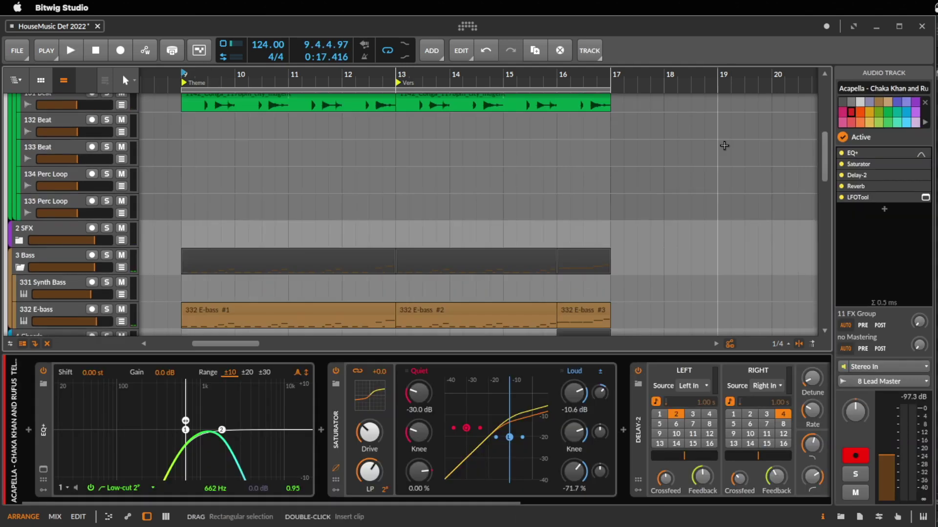
scroll(724, 146, "up", 5)
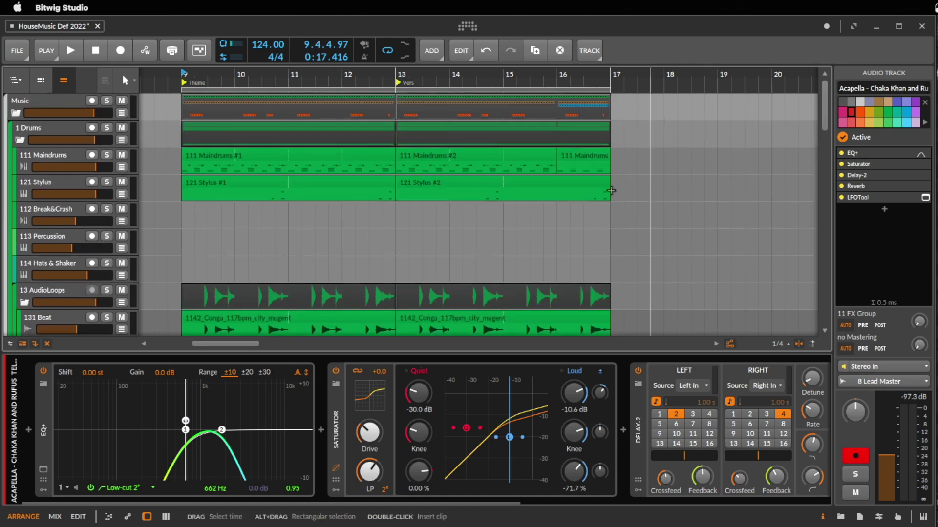
left_click(279, 158)
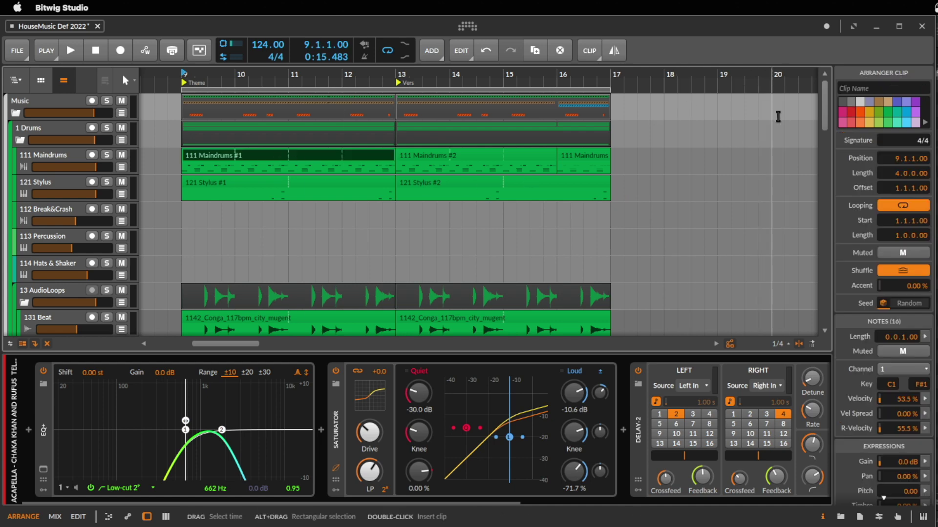
Step: Add a Filter device after the Compressor on the 451 Brass Hits track and briefly play the arrangement
scroll(679, 216, "down", 15)
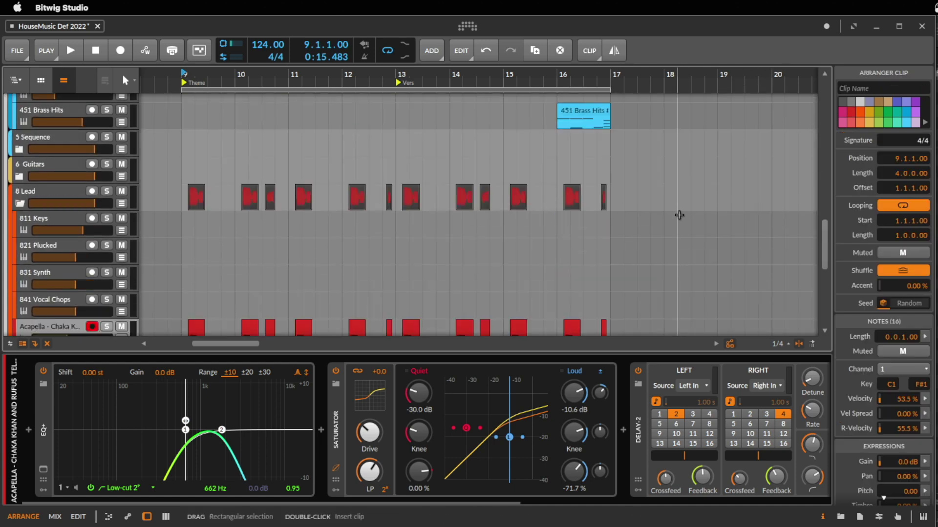
left_click(68, 113)
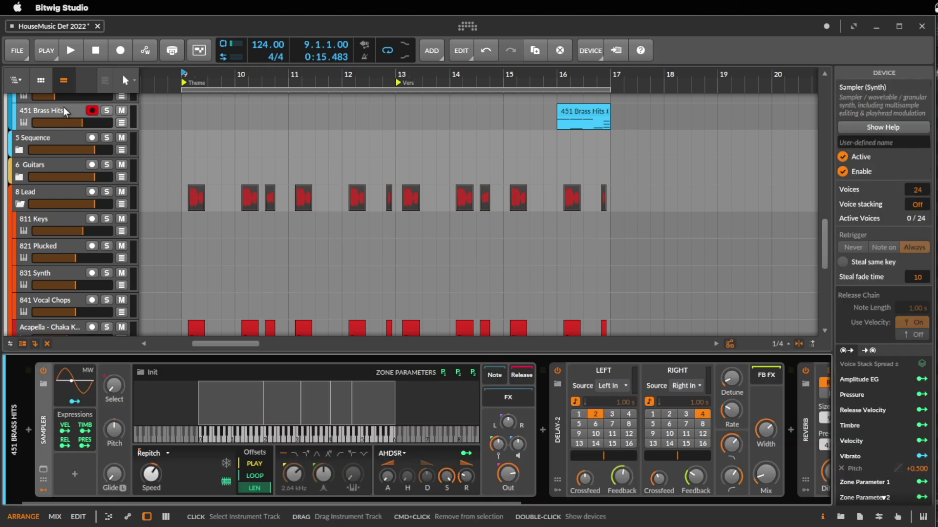
left_click_drag(473, 501, 806, 501)
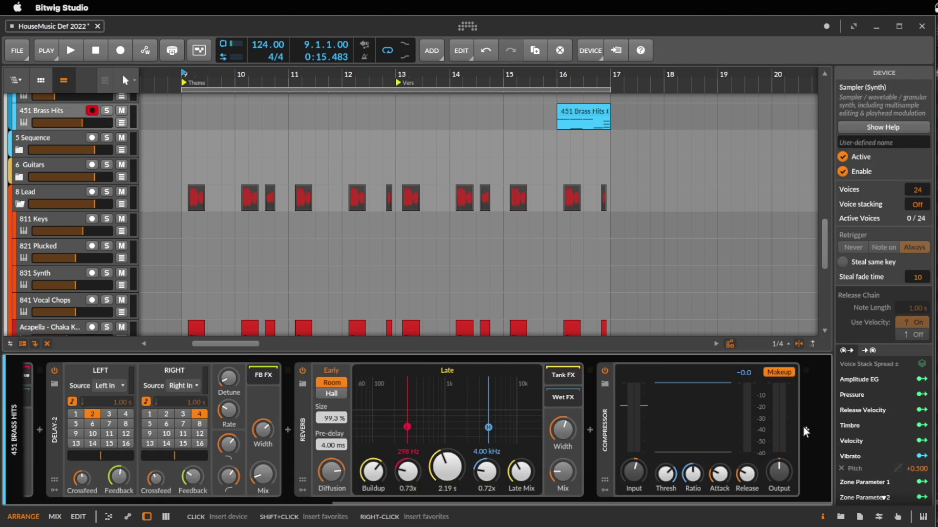
left_click(804, 430)
type("fil")
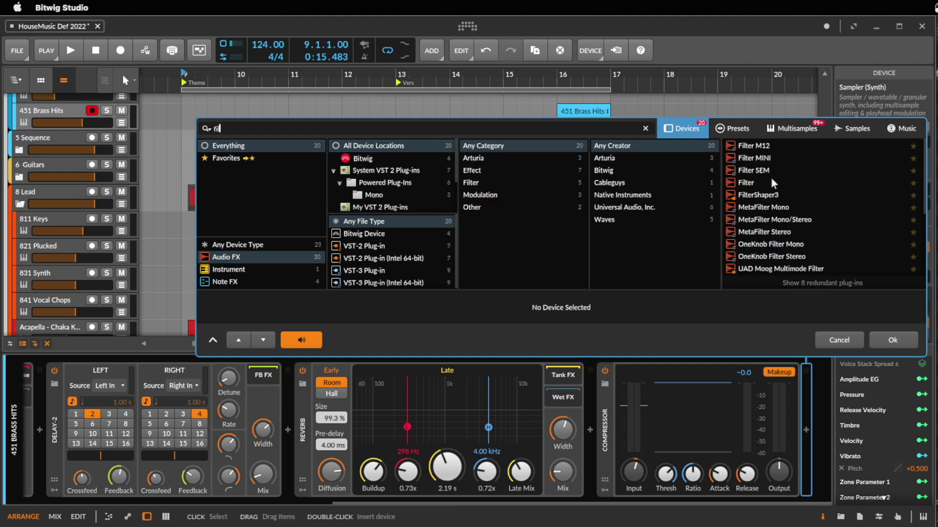
double_click(745, 182)
key("space")
Step: Audition the brass clip in bar 16, adjust the Filter's cutoff to about 379 Hz and its resonance, and show the track's Freq automation lane
key("space")
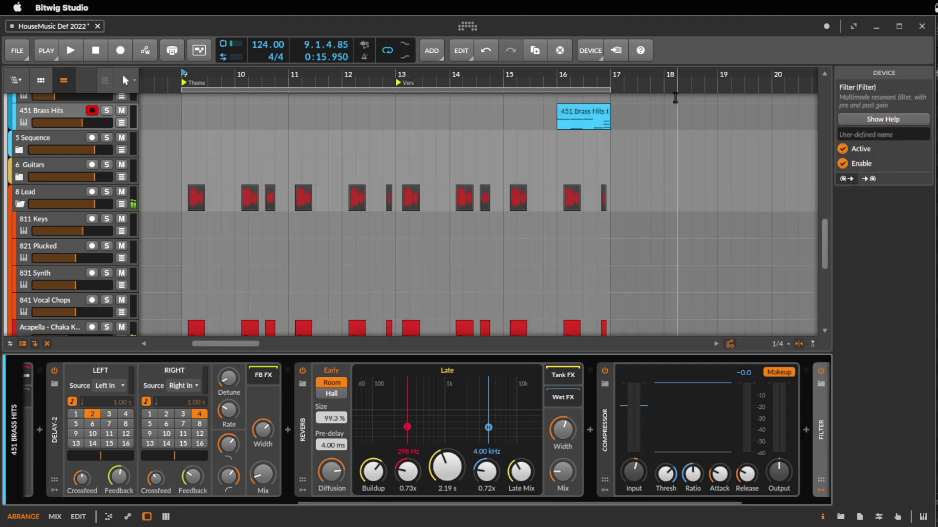
left_click(591, 107)
key("space")
left_click_drag(531, 498, 801, 521)
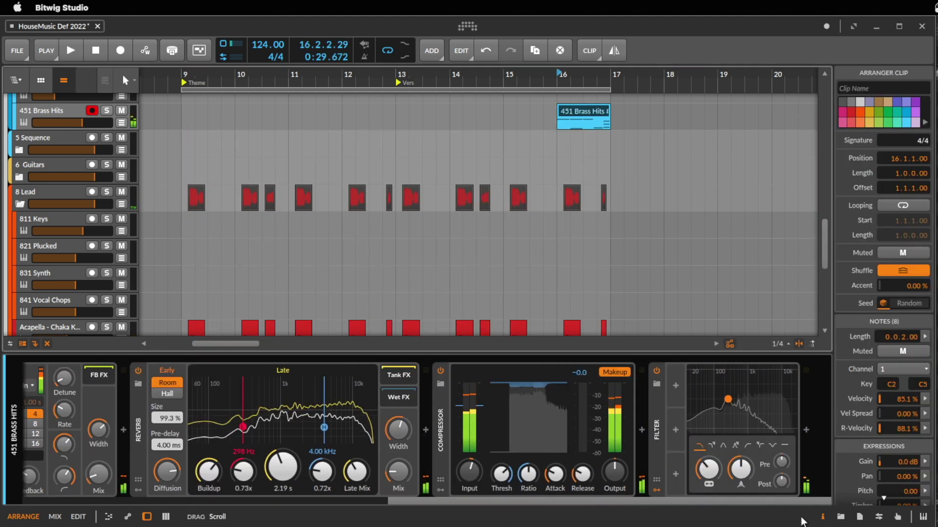
left_click_drag(740, 469, 708, 461)
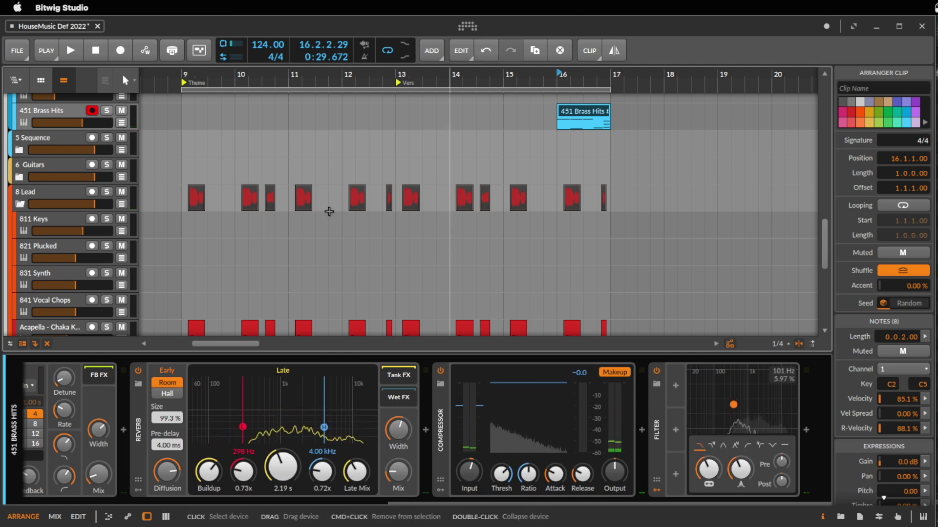
left_click(122, 124)
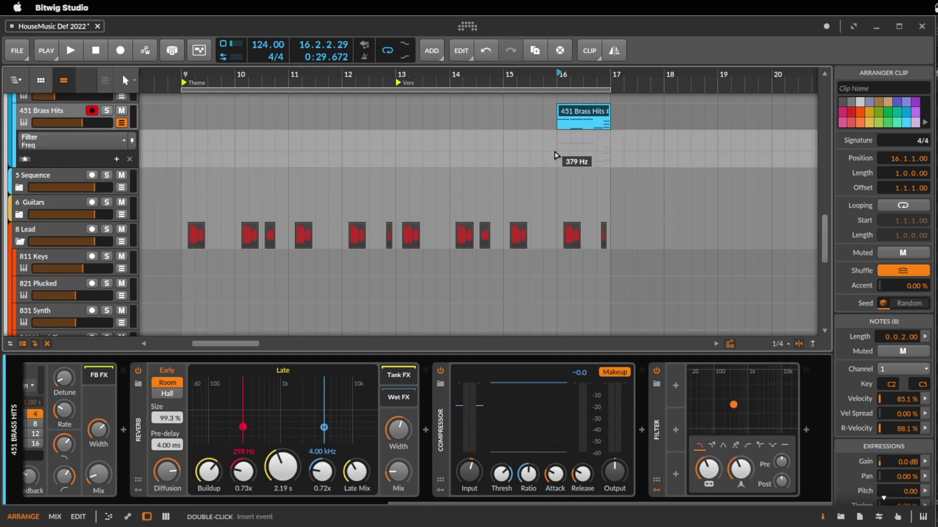
Step: Draw stepped Filter frequency automation from 379 Hz at bar 16 up to 5.29 kHz near beat 3, and audition it
left_click_drag(600, 73, 600, 125)
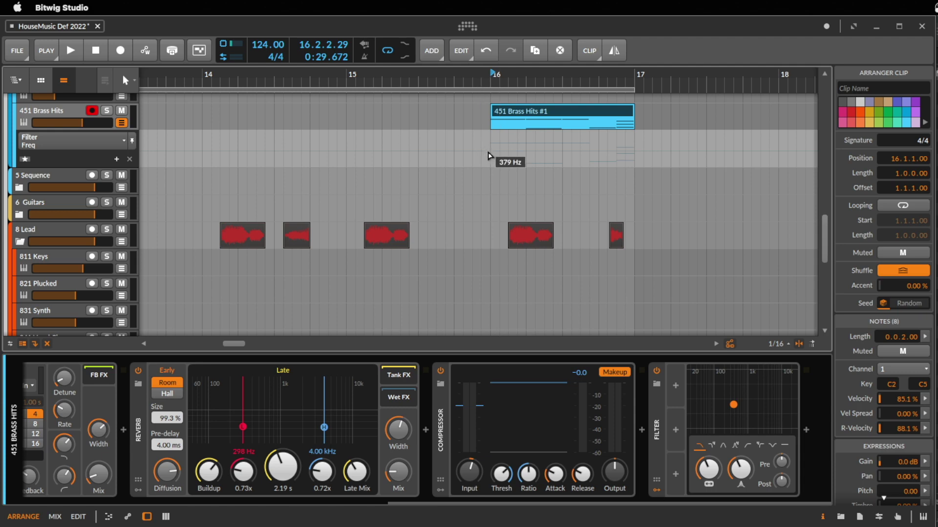
left_click(490, 151)
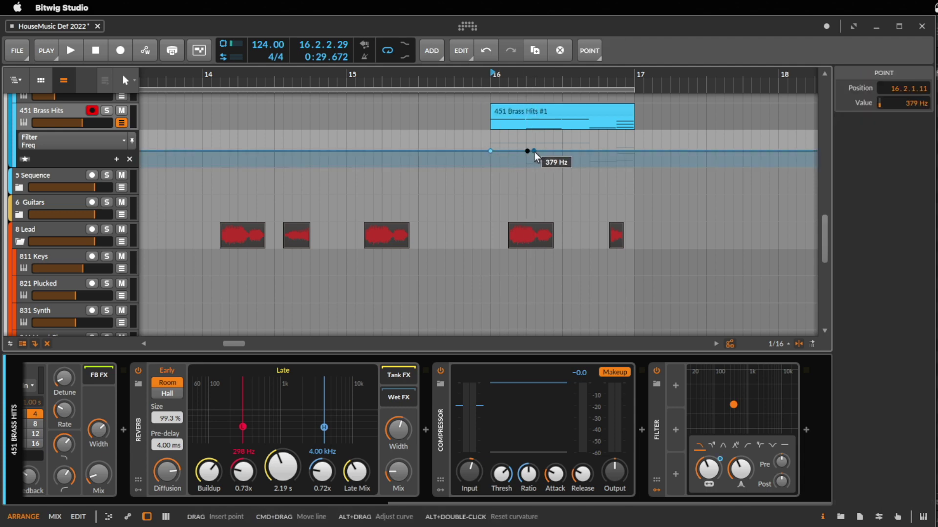
left_click_drag(534, 152, 561, 139)
key("space")
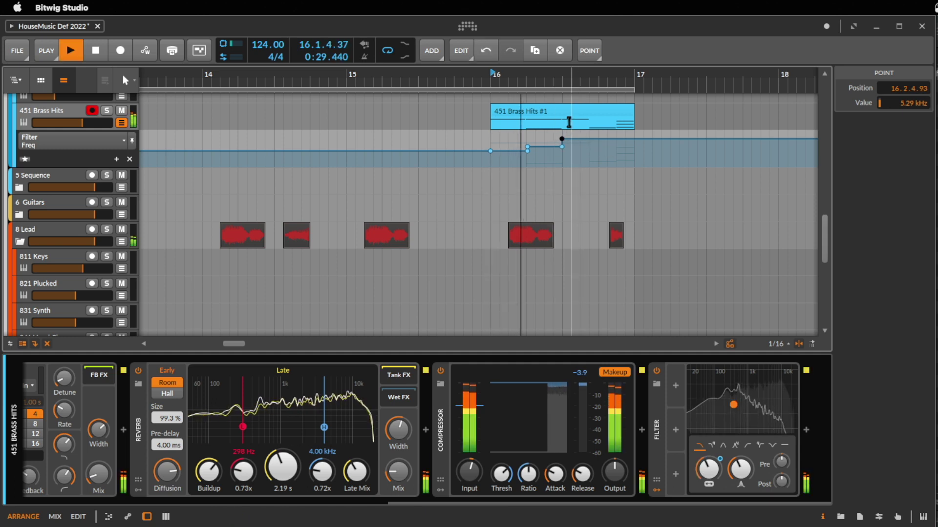
key("space")
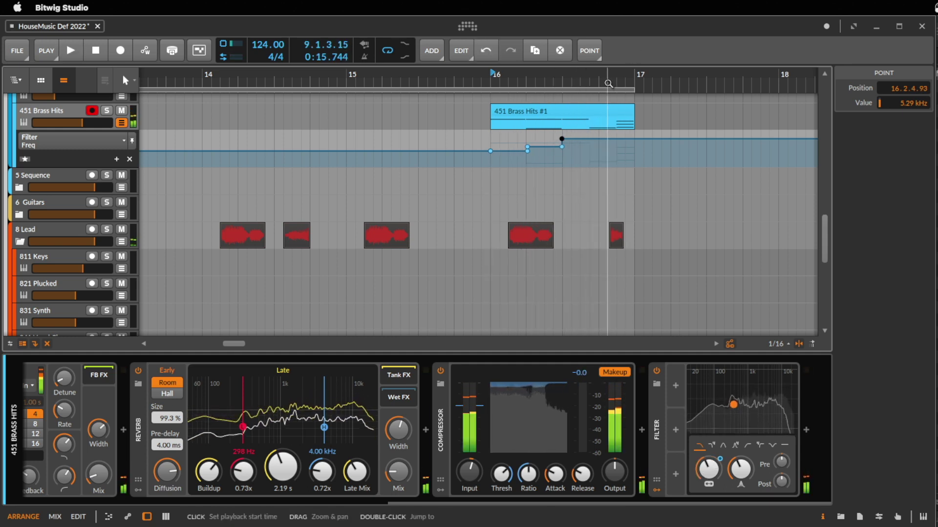
Step: Delete the stepped frequency points after the start of bar 16, keeping one point at 16.1.1
scroll(561, 137, "up", 5)
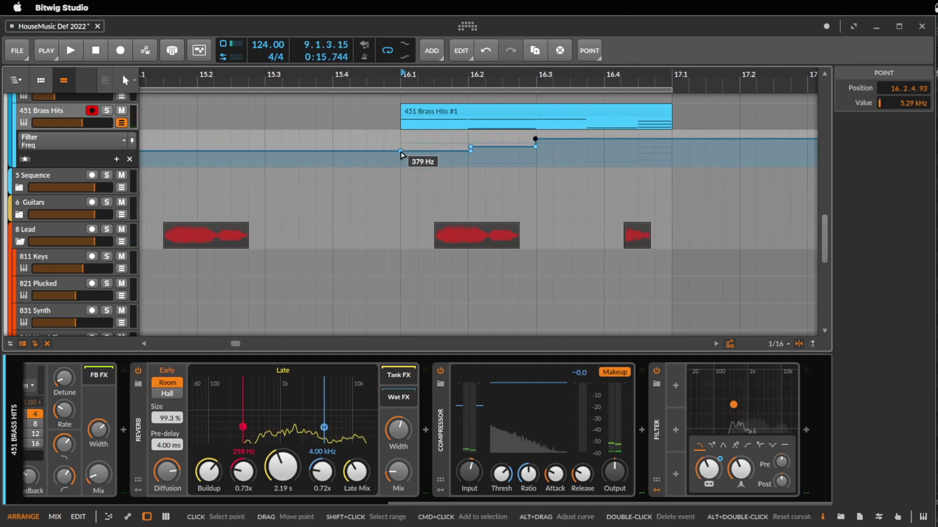
left_click_drag(443, 150, 473, 153)
key("2")
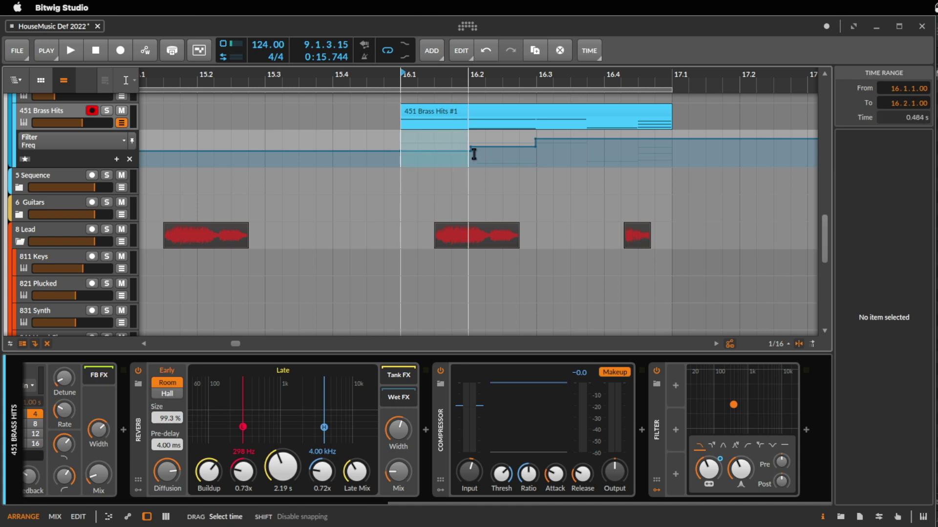
left_click(533, 171)
key("1")
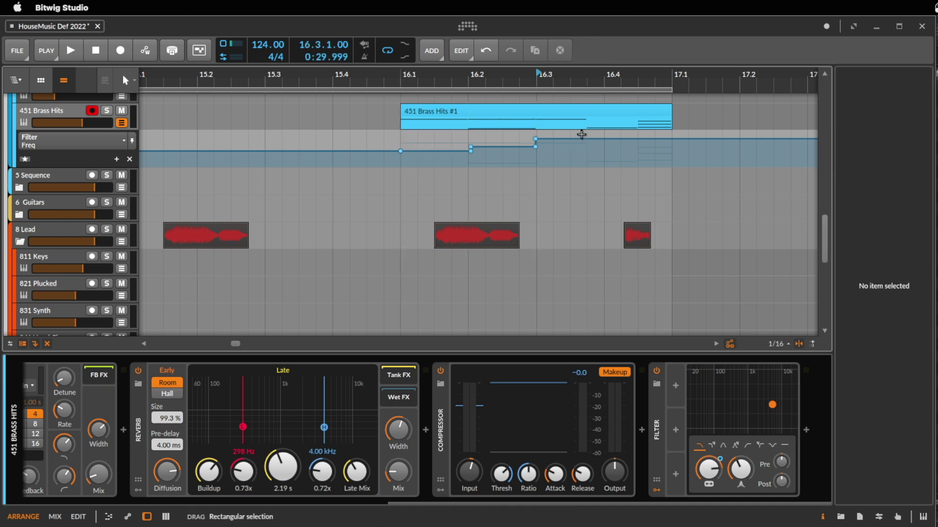
left_click_drag(582, 134, 400, 146)
key("Delete")
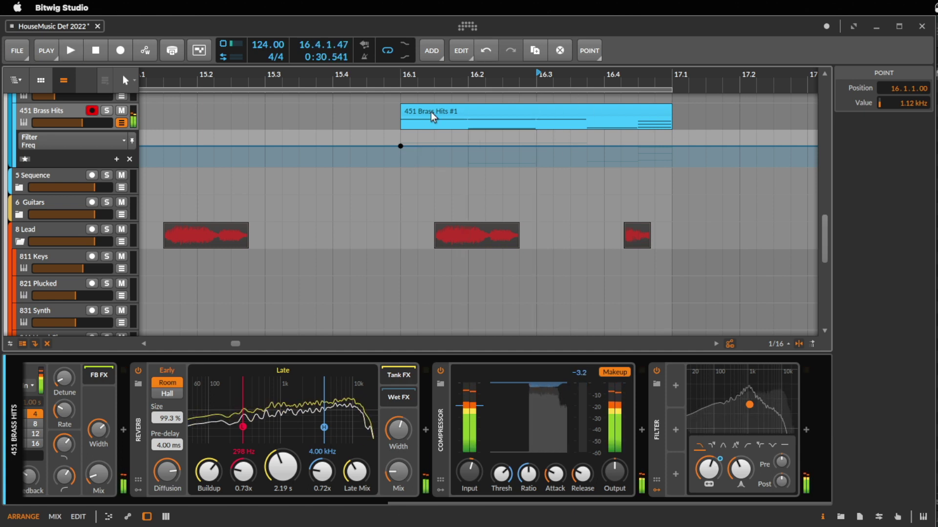
Step: Raise the frequency automation point at 16.1.1 to 1.87 kHz and audition the brass clip
left_click(430, 112)
mouse_move(400, 148)
left_mouse_down()
mouse_move(401, 134)
mouse_move(401, 143)
left_mouse_up()
key("space")
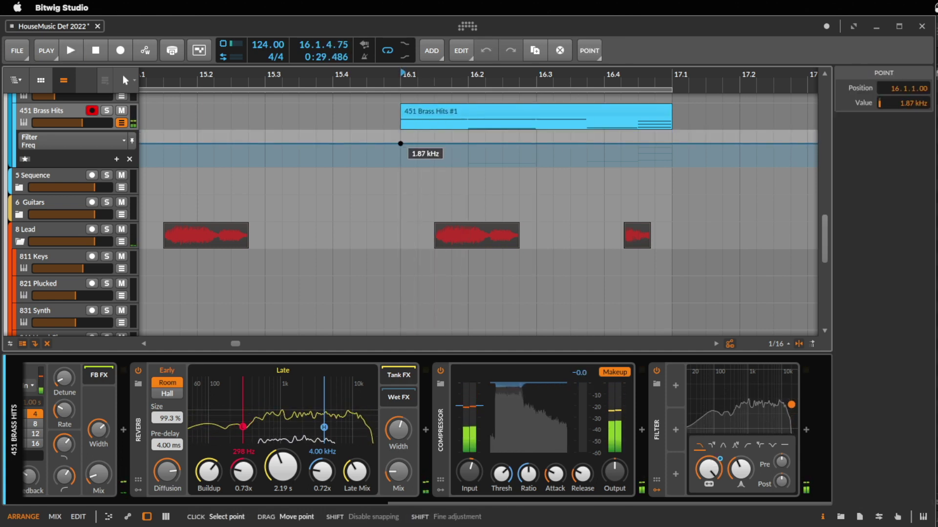
key("space")
Step: Add frequency steps of 5.15 kHz at 16.2.1 and 14.2 kHz at 16.3.1, and audition them
left_click(469, 143)
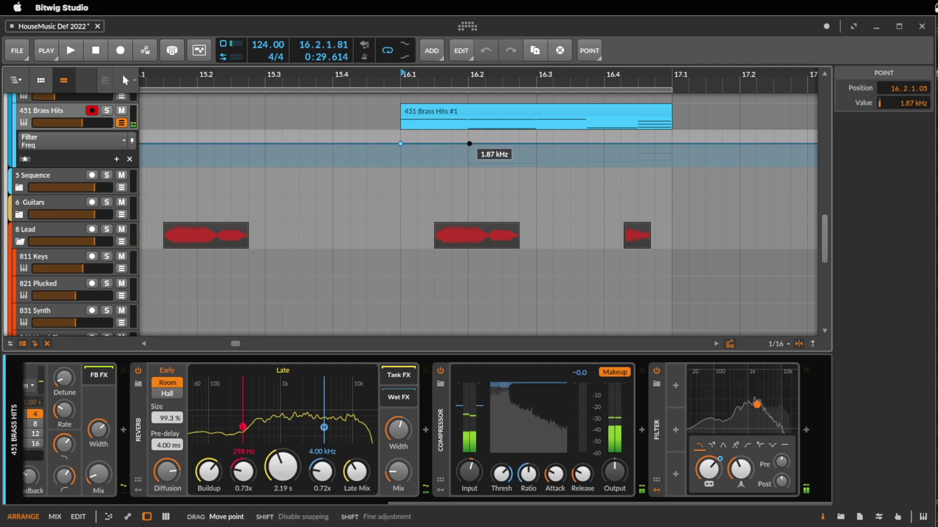
left_click_drag(478, 144, 468, 139)
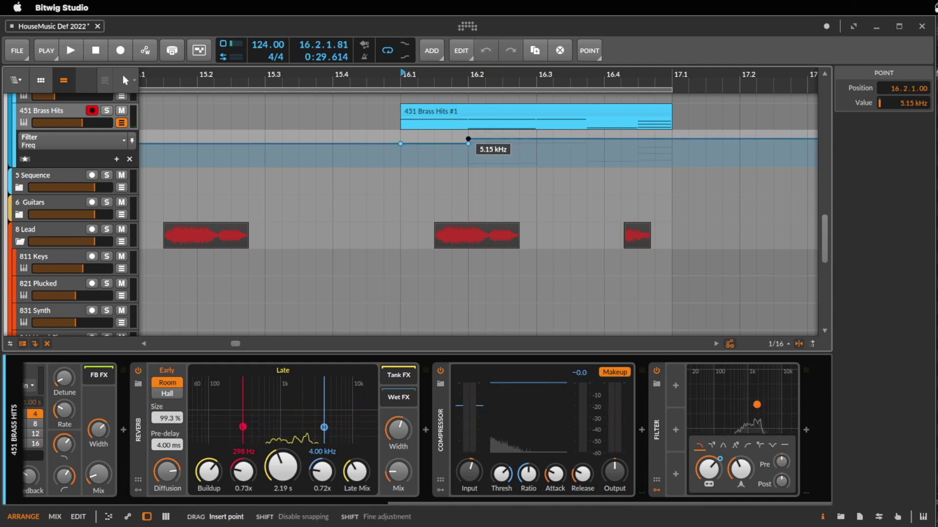
left_click(535, 140)
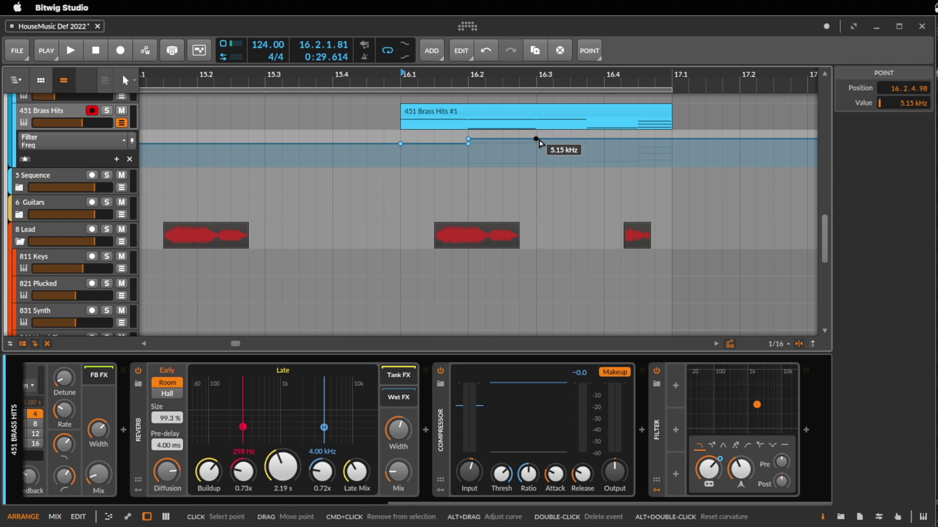
left_click_drag(536, 138, 536, 133)
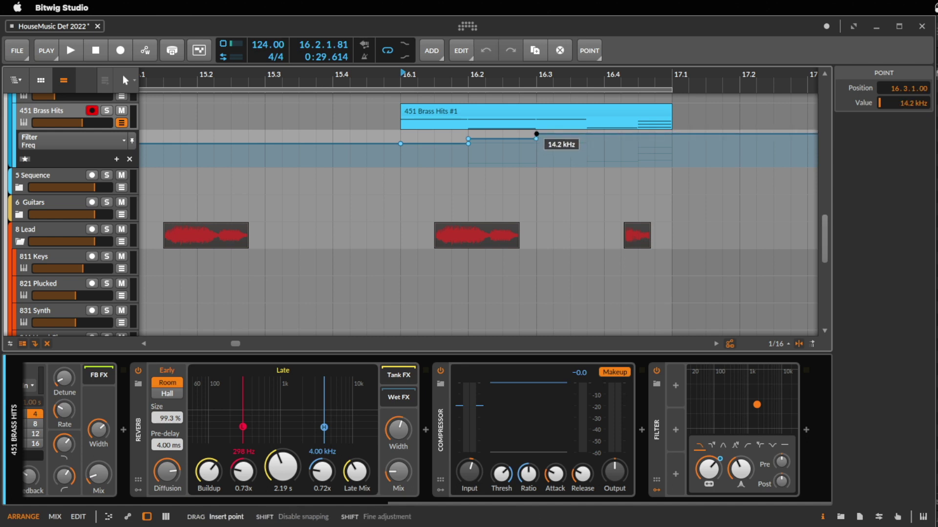
key("space")
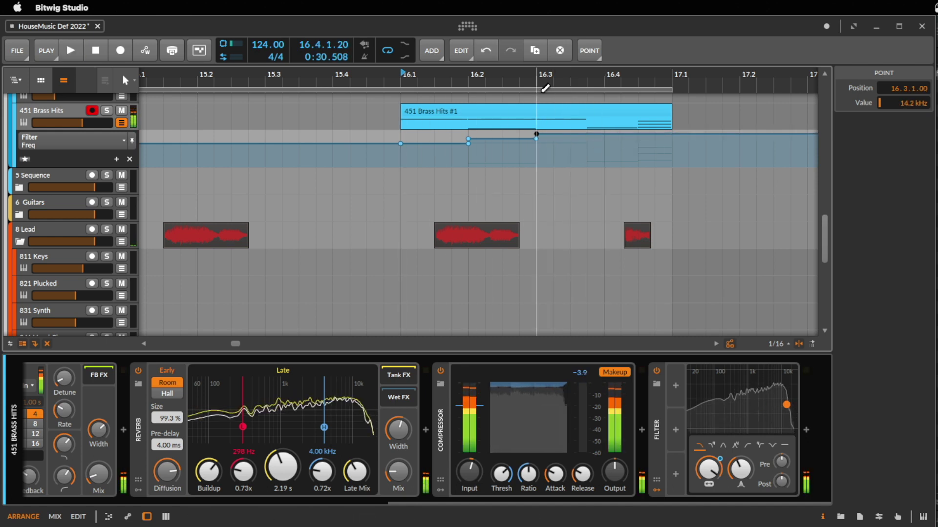
Step: Enlarge the automation lane, lower the 16.2.1 point to 3.28 kHz and the point just before 16.3.1 to 3.16 kHz
scroll(545, 88, "up", 3)
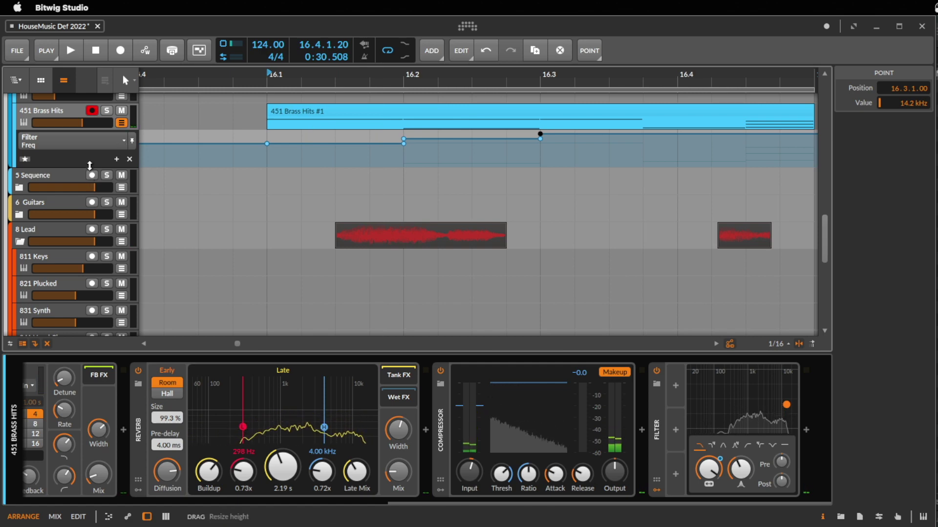
left_click_drag(90, 165, 84, 295)
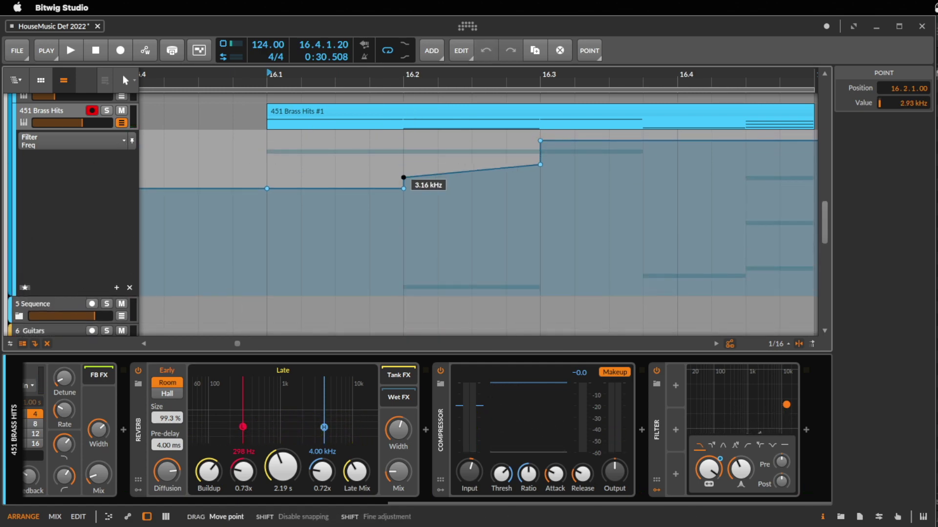
key("space")
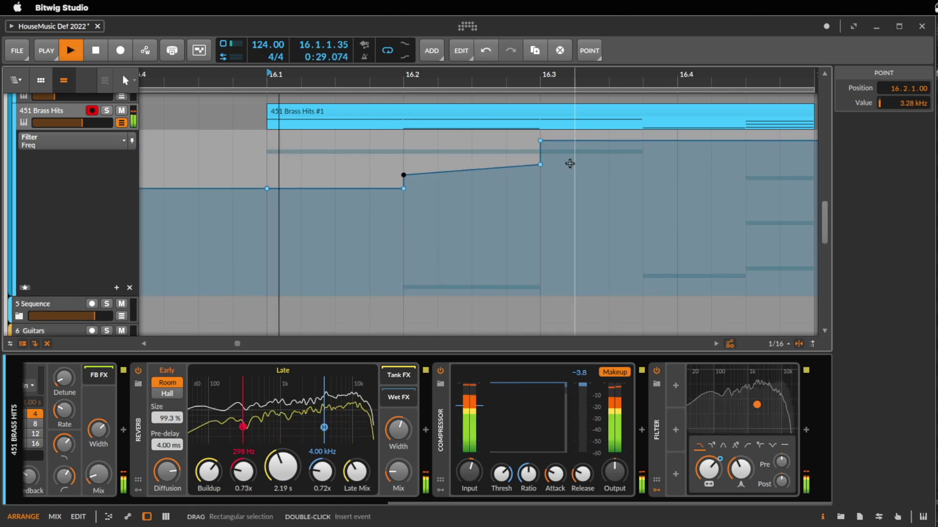
key("space")
left_click_drag(540, 165, 540, 181)
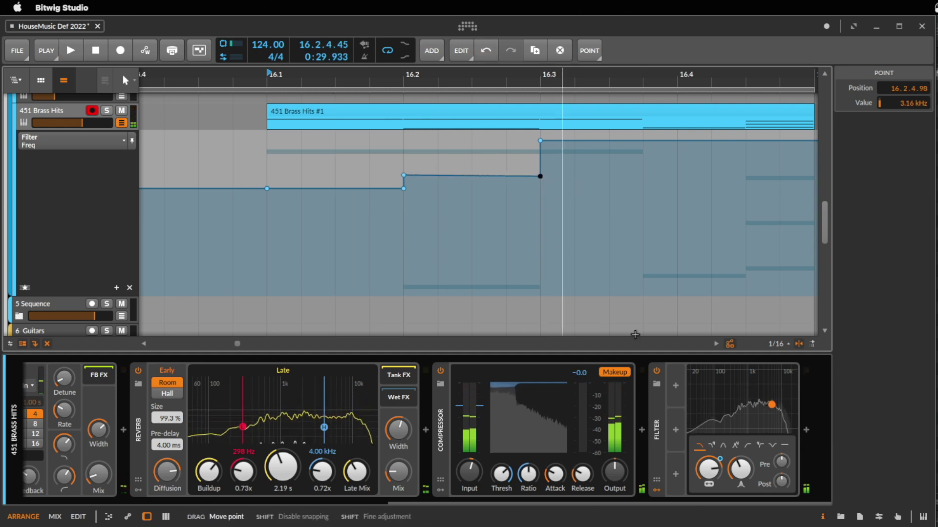
Step: Reduce the Filter's resonance slightly during playback and return the automation lane to Freq
left_click_drag(740, 469, 740, 467)
key("space")
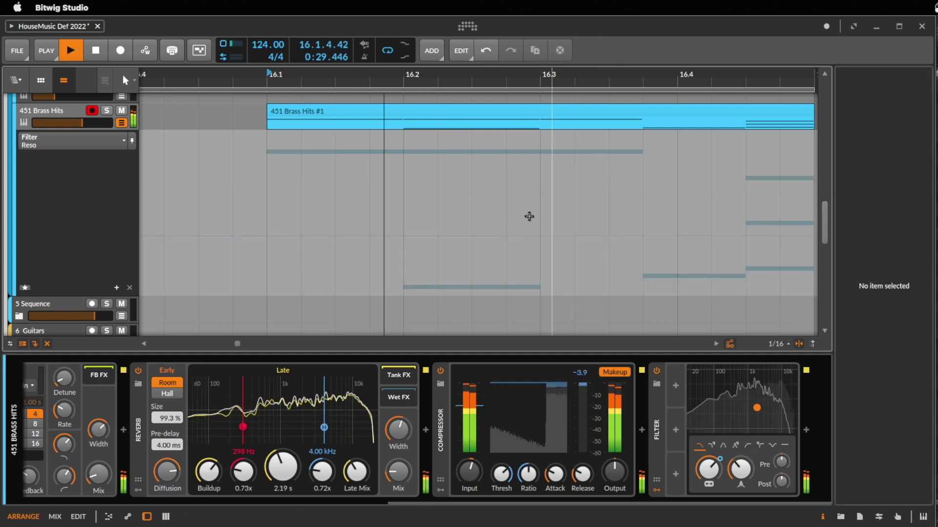
left_click(68, 141)
left_click(47, 166)
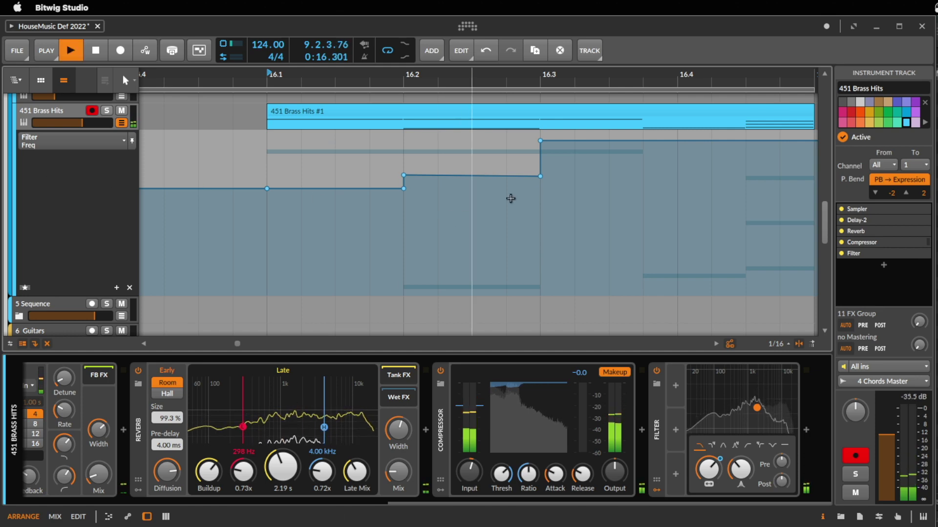
Step: Lower the upper frequency point at 16.3.1 to 6.70 kHz and audition the bar
left_click(540, 165)
left_click_drag(540, 165, 540, 158)
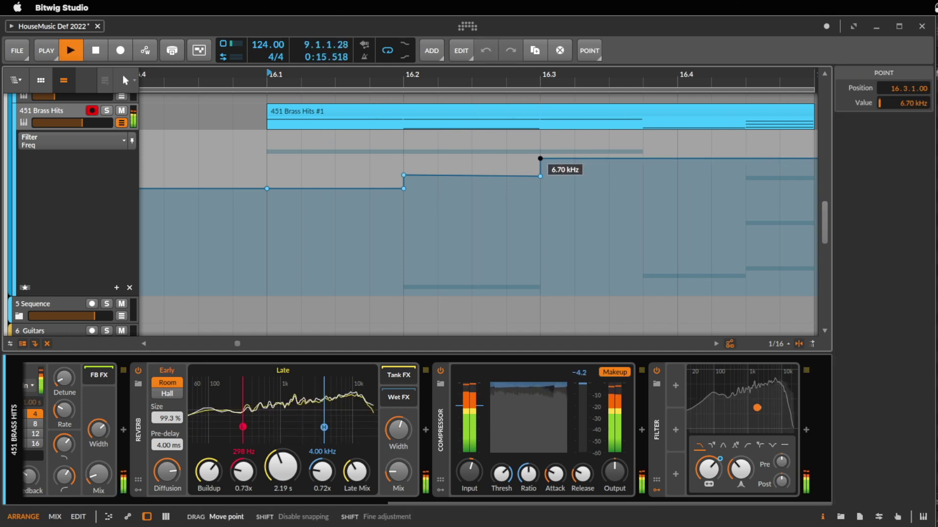
key("space")
Step: Add frequency steps of 8.40 kHz at 16.3.4 and 19.9 kHz at about 16.4.3, dropping to 23.1 Hz at 17.1.1
left_click_drag(577, 86, 500, 80)
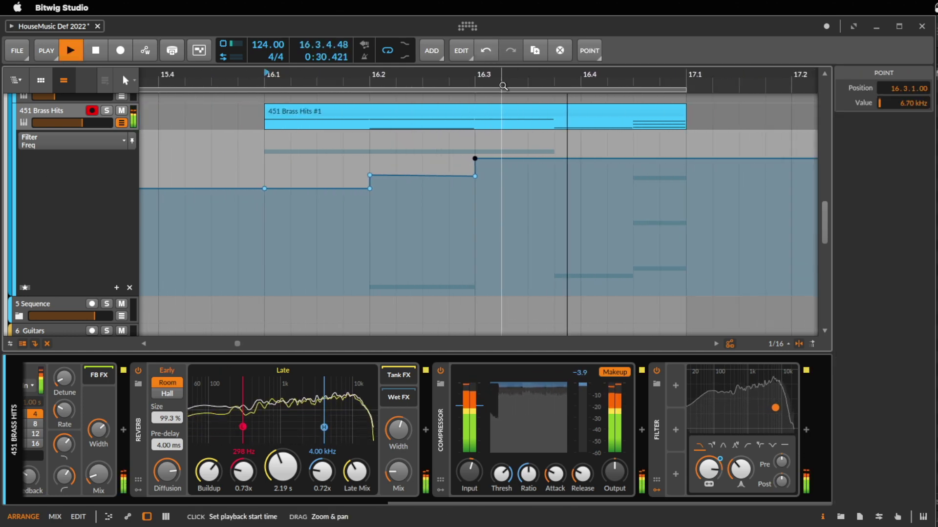
left_click_drag(553, 161, 554, 153)
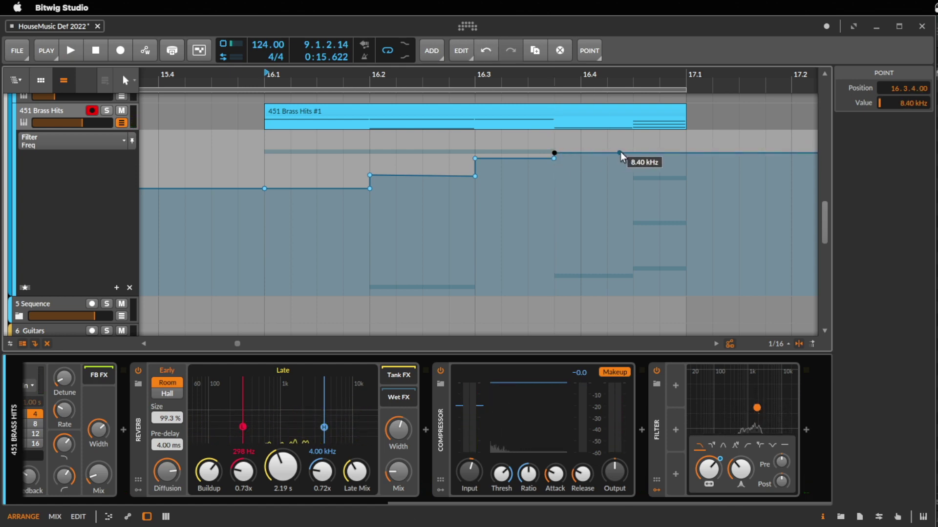
left_click_drag(635, 153, 683, 293)
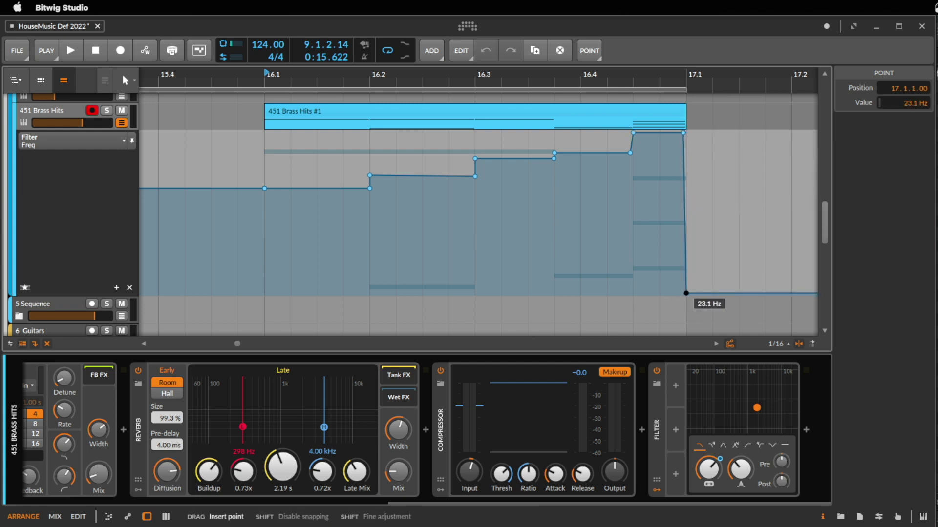
Step: Play the bar and align the 19.9 kHz end point to 17.1.1 and the 8.40 kHz point to 16.4.3 for vertical steps
key("space")
left_click_drag(683, 132, 686, 133)
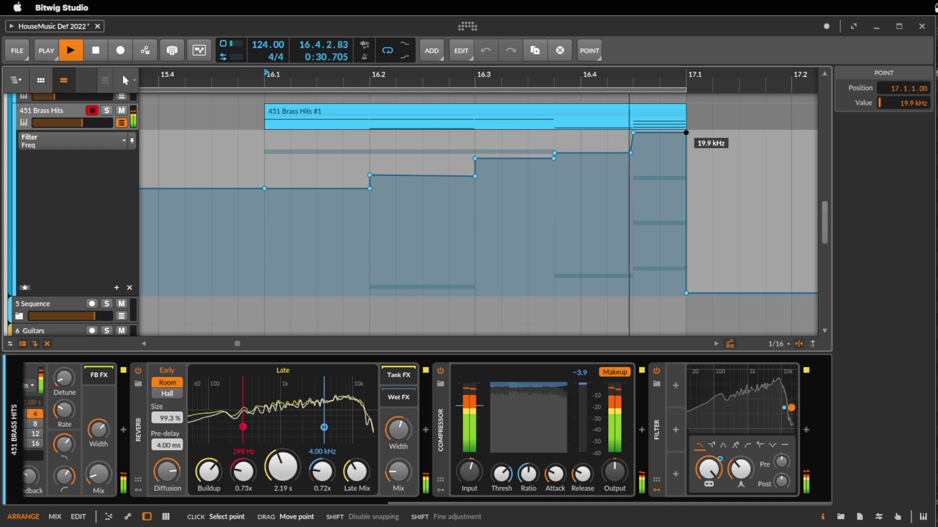
left_click_drag(630, 153, 633, 153)
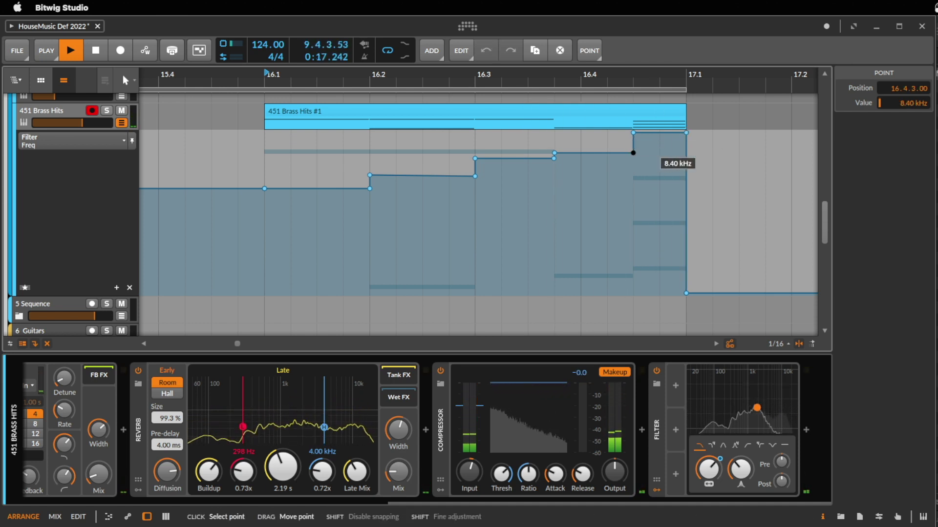
Step: Add a frequency ramp before the brass clip, from 23.1 Hz at bar 9 to 1.61 kHz at bar 13
mouse_move(499, 78)
left_mouse_down()
mouse_move(508, 105)
mouse_move(749, 19)
mouse_move(494, 76)
left_mouse_up()
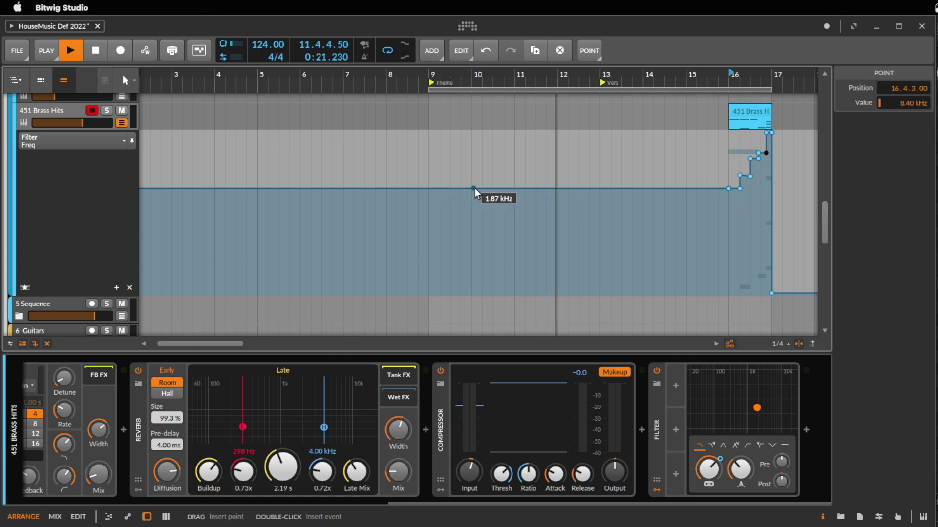
left_click_drag(472, 190, 434, 293)
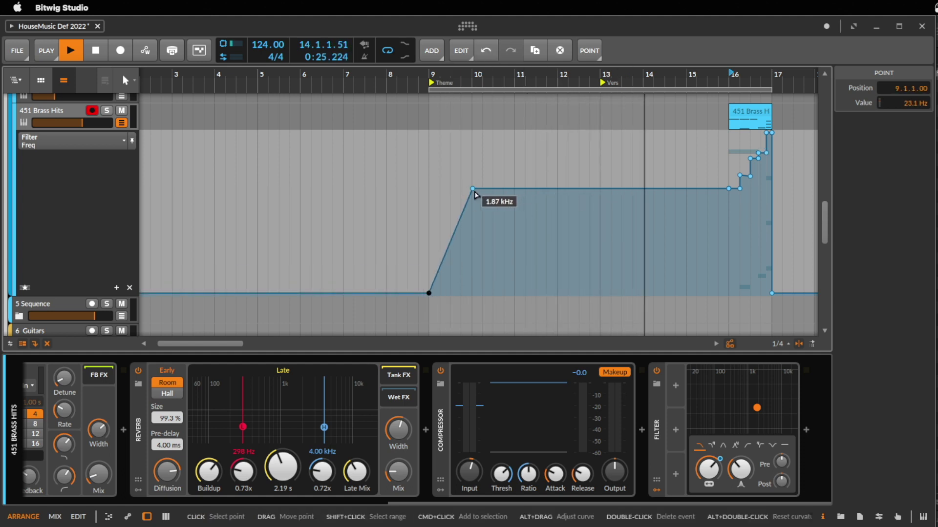
left_click_drag(478, 190, 582, 198)
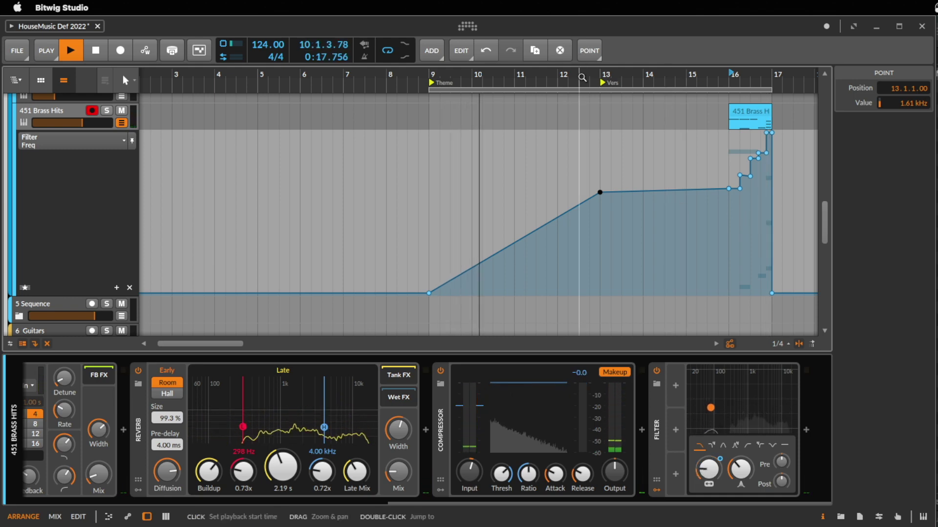
Step: Move the ramp's first point to 19.9 kHz at 8.4.1 and delete the 23.1 Hz point at bar 17
left_click_drag(580, 76, 457, 64)
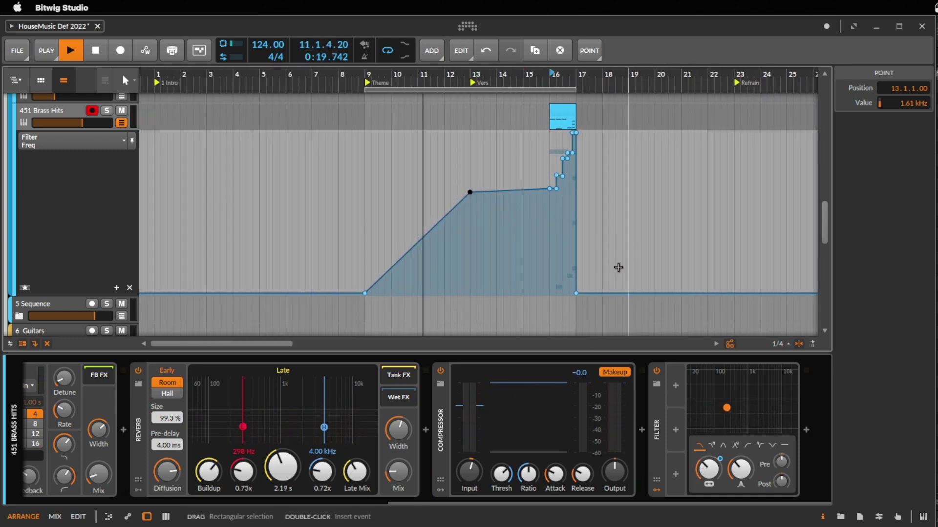
left_click_drag(365, 293, 345, 132)
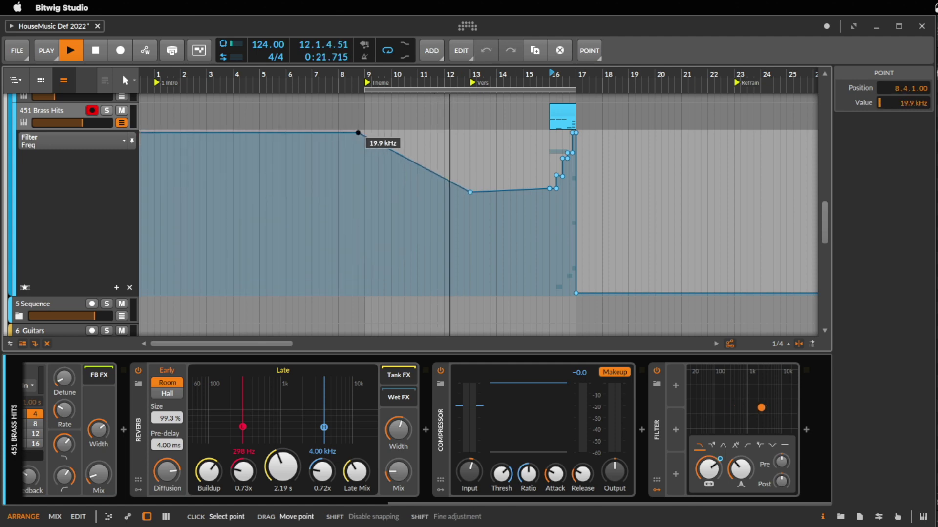
double_click(575, 294)
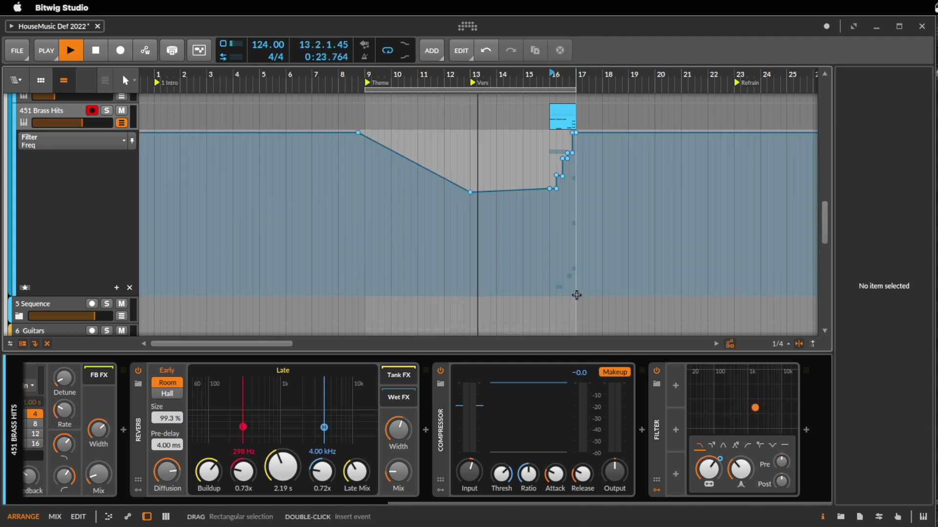
Step: Reshape the frequency ramp to fall from 19.9 kHz at 9.1.1 to 23.1 Hz at 12.1.1 and hold until 13.3.1
left_click(358, 133)
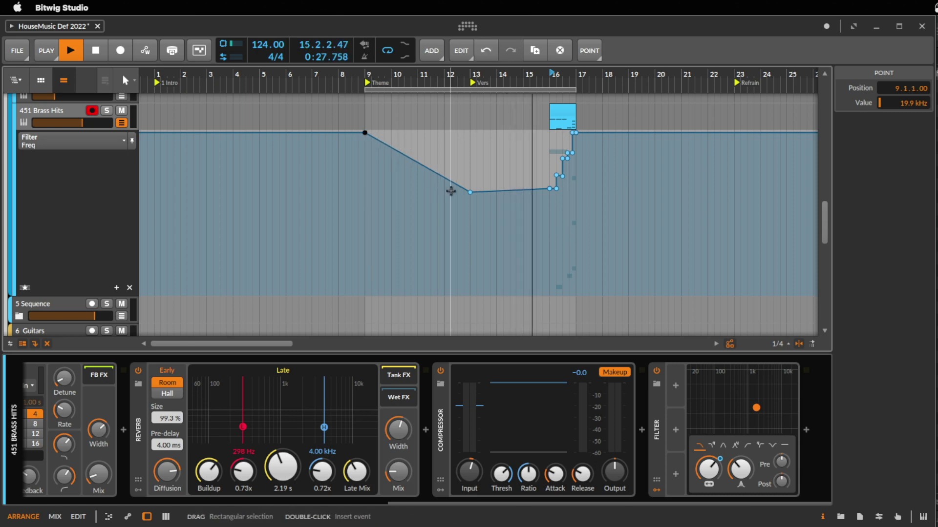
left_click_drag(470, 198, 421, 293)
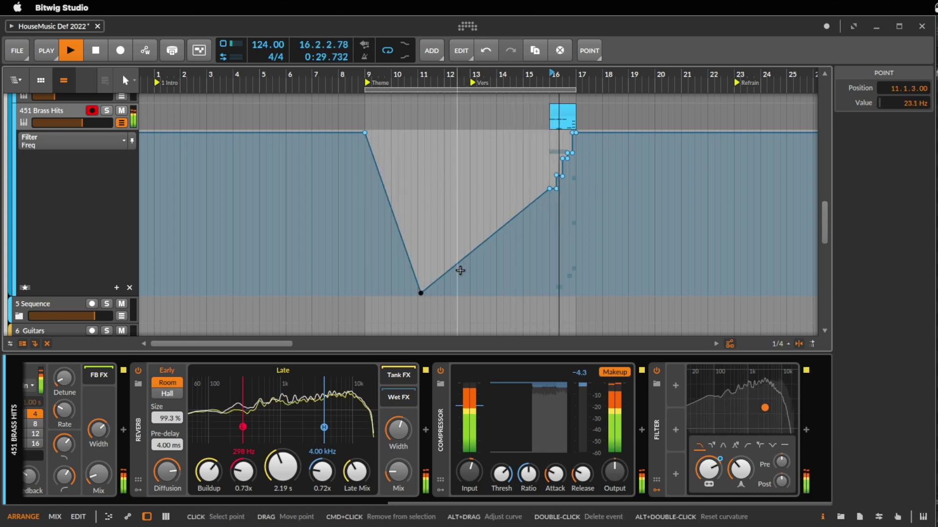
left_click_drag(463, 261, 484, 293)
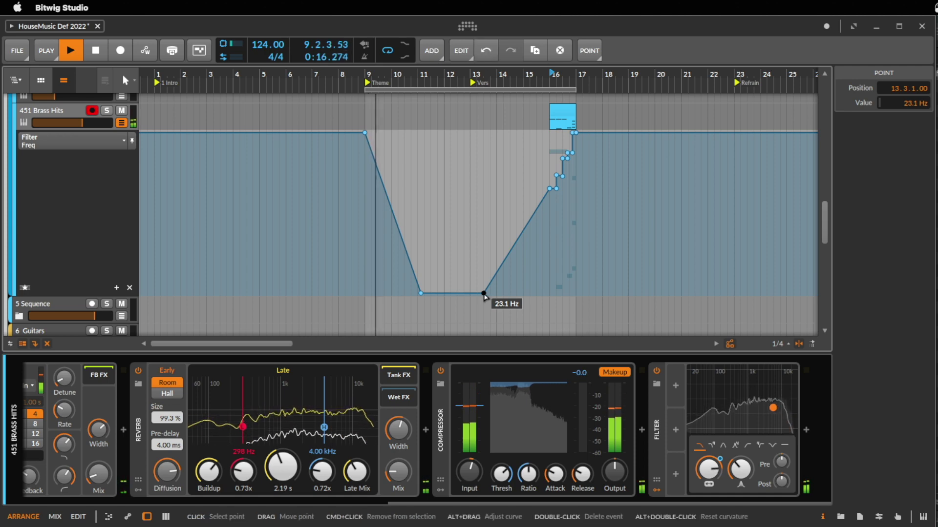
left_click(420, 293)
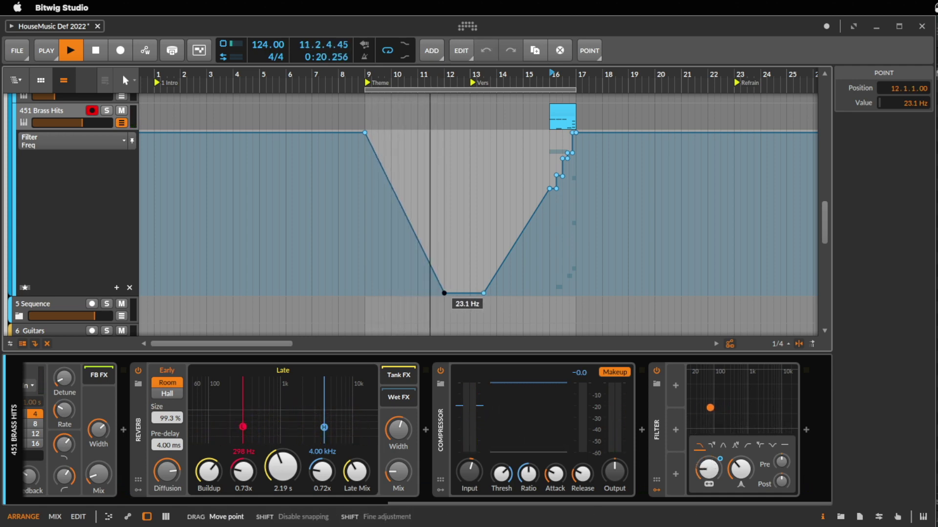
Step: Play back the brass hits clip at bar 16 with the reshaped filter ramp
left_click(567, 116)
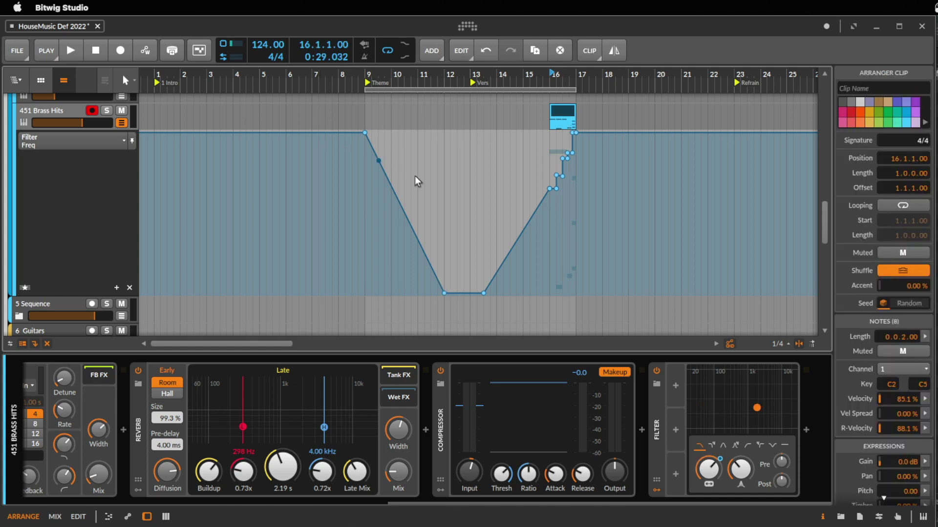
key("space")
scroll(573, 123, "up", 3)
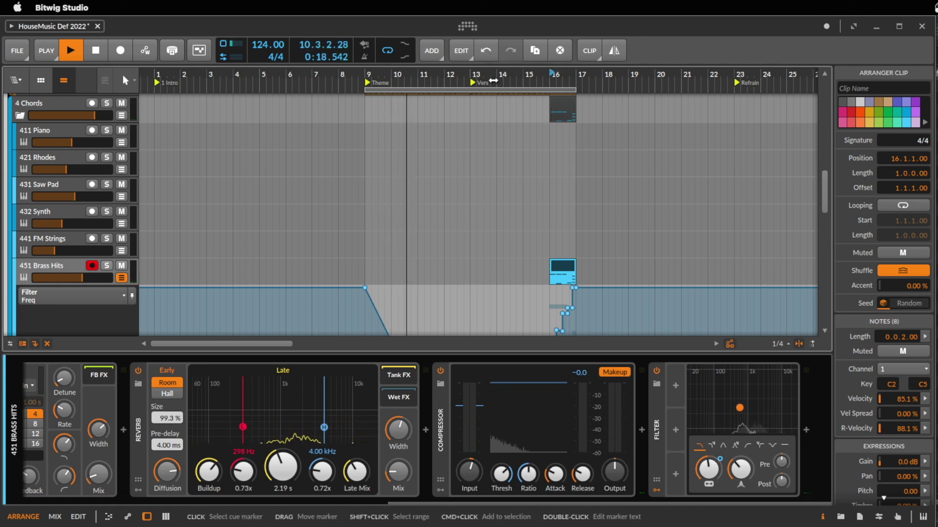
scroll(387, 239, "down", 3)
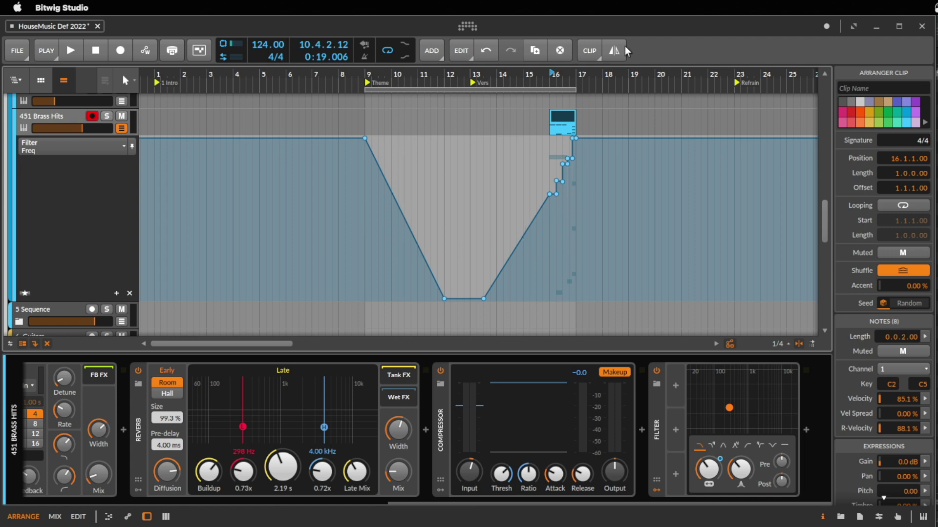
Step: Try the sweep without the six frequency points from 16.2.1 to 16.3.4, play the brass clip, and undo the deletion
left_click_drag(569, 77, 488, 222)
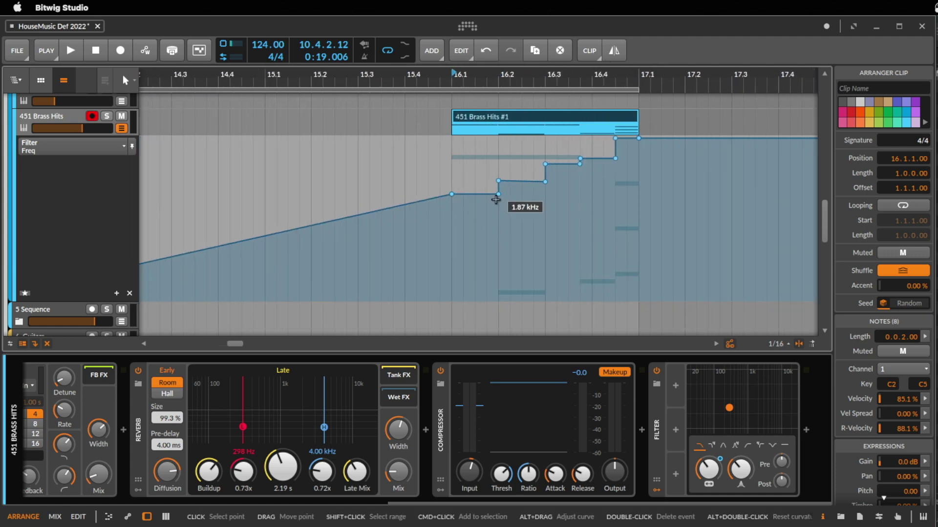
left_click_drag(487, 161, 586, 215)
key("Delete")
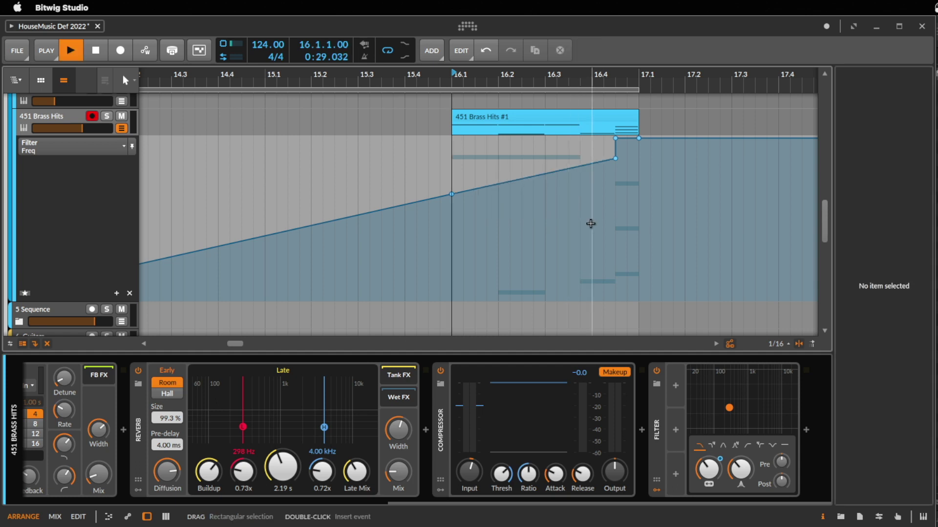
key("space")
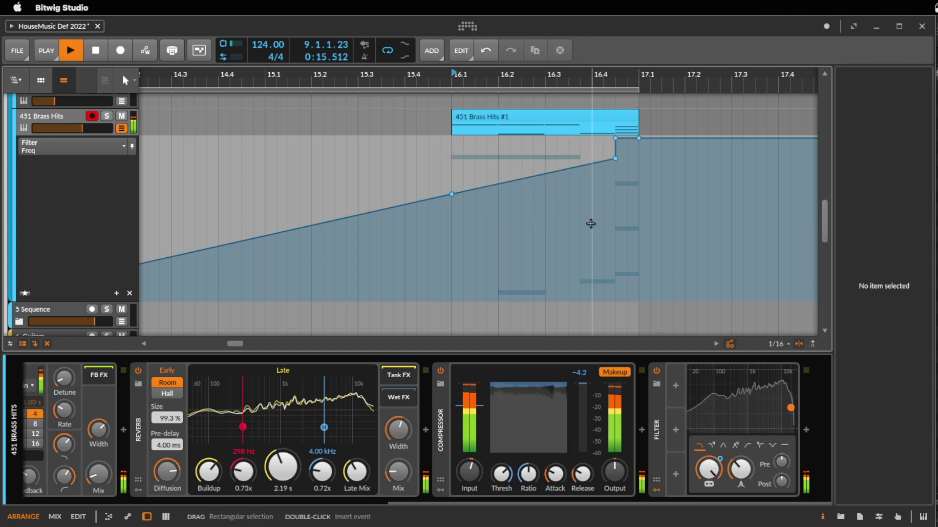
left_click(531, 117)
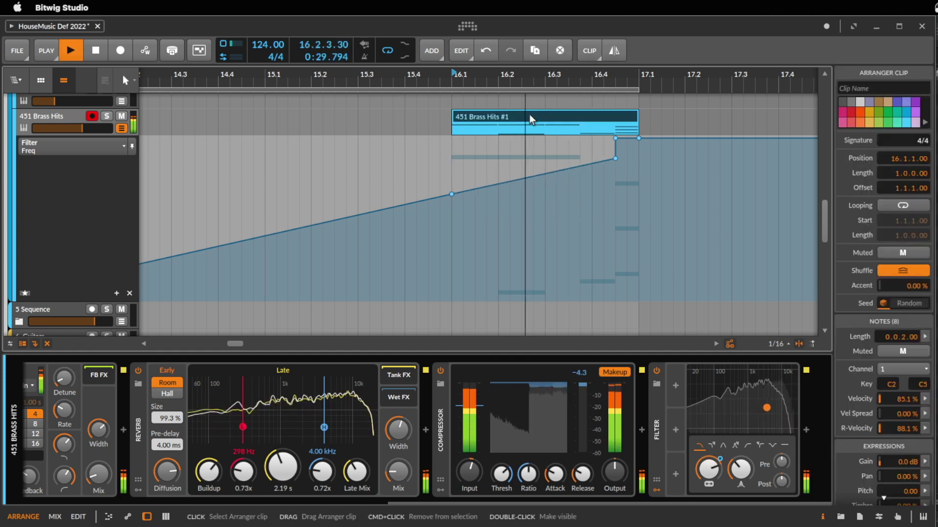
key("super+z")
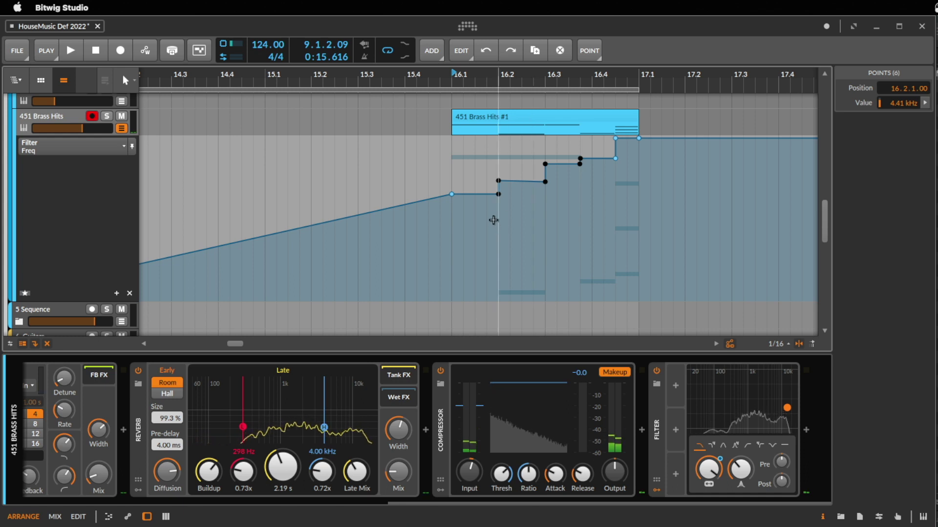
Step: Try a smooth ramp by deleting all eight frequency points from 16.2.1 to 16.4.3, play it, and undo the deletion
left_click_drag(488, 214, 628, 158)
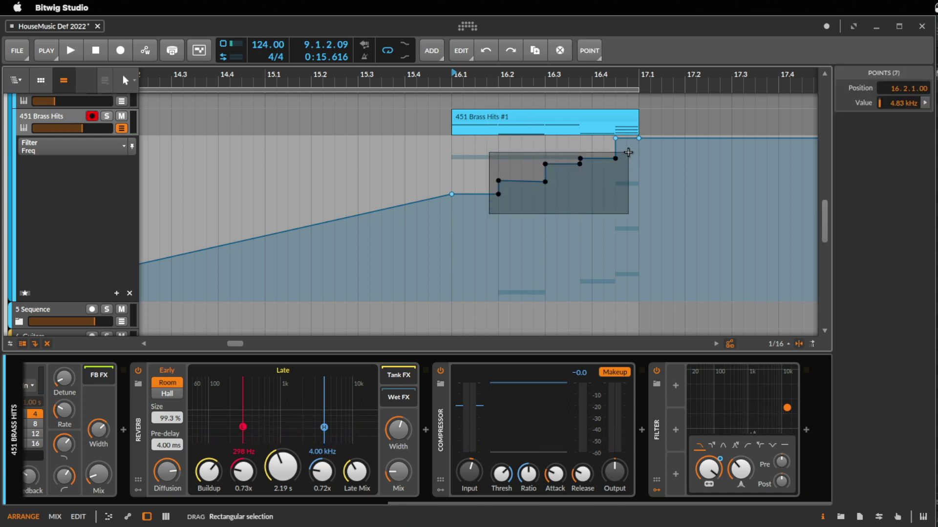
left_click_drag(617, 137, 618, 138)
key("Delete")
key("space")
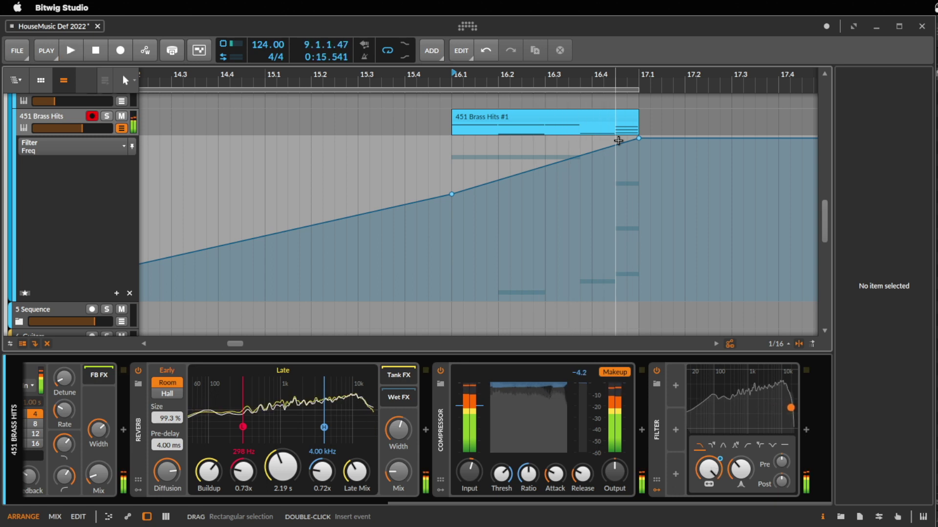
key("super+z")
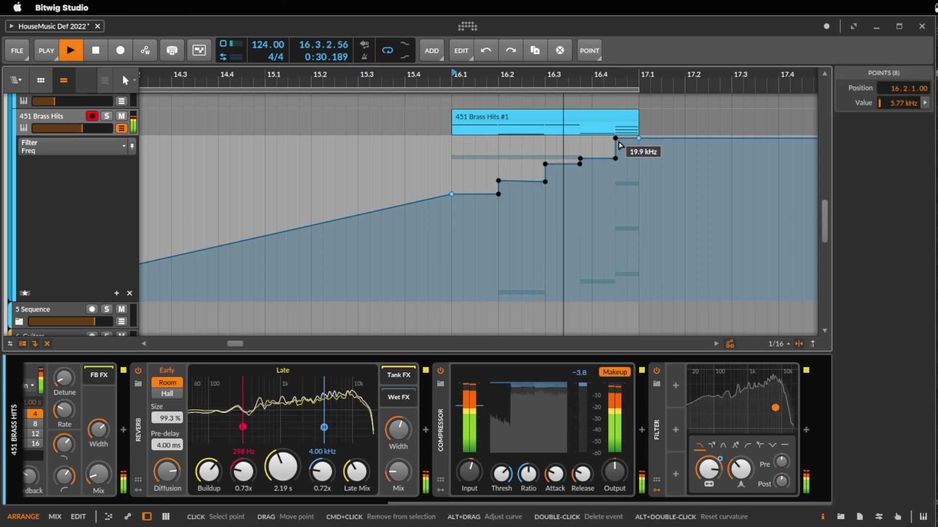
left_click(607, 205)
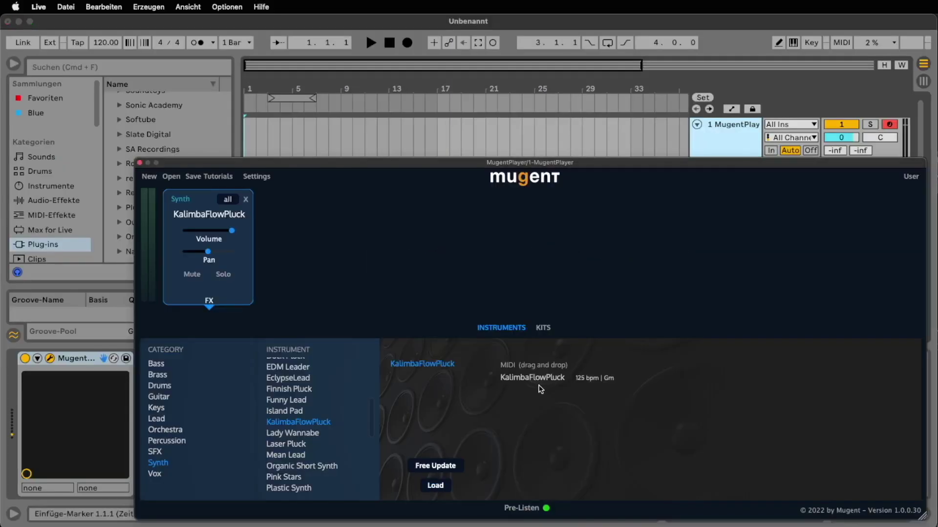
Step: Switch to Ableton Live and place the KalimbaFlowPluck MIDI file from Mugent on the MugentPlayer track at bar 5
left_click_drag(541, 389, 273, 132)
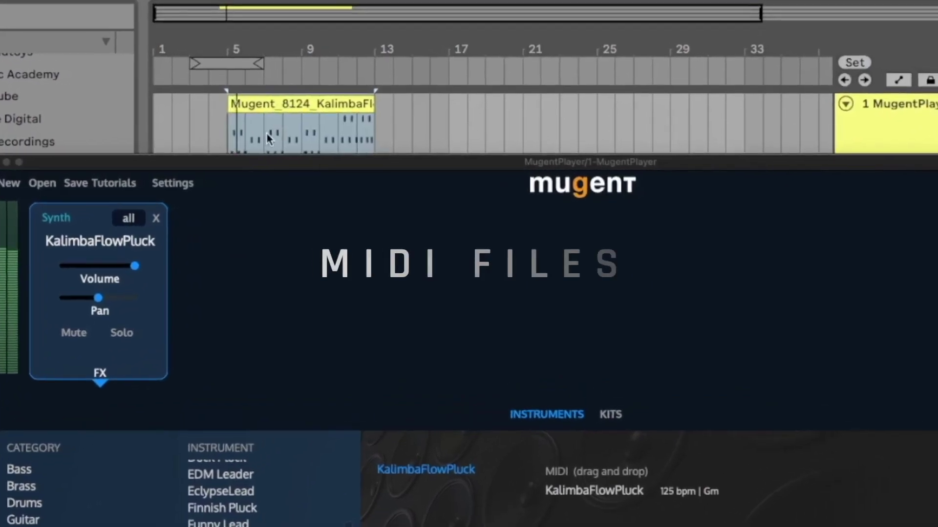
left_click_drag(259, 163, 816, 176)
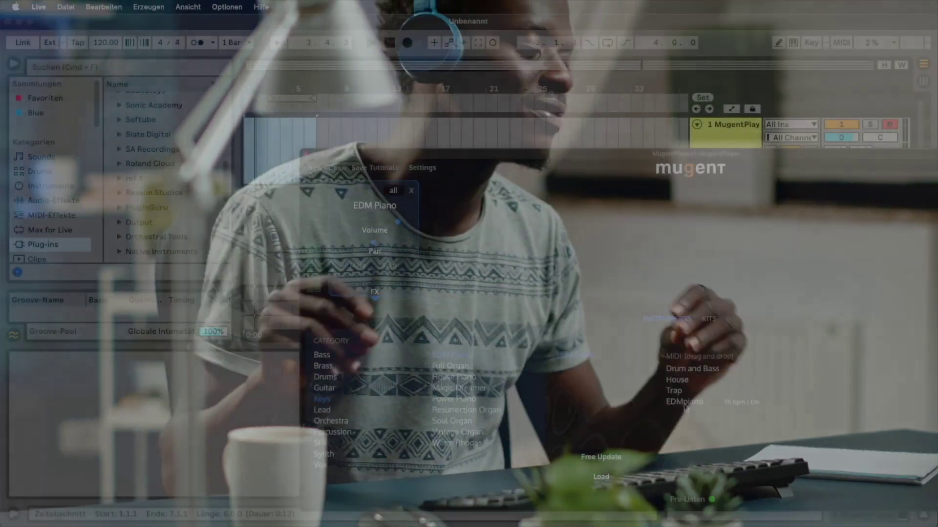
Step: Place the EDMpiano MIDI file on the MugentPlayer track at bar 2, play it, and open the EDM Piano's FX
left_click_drag(684, 406, 261, 154)
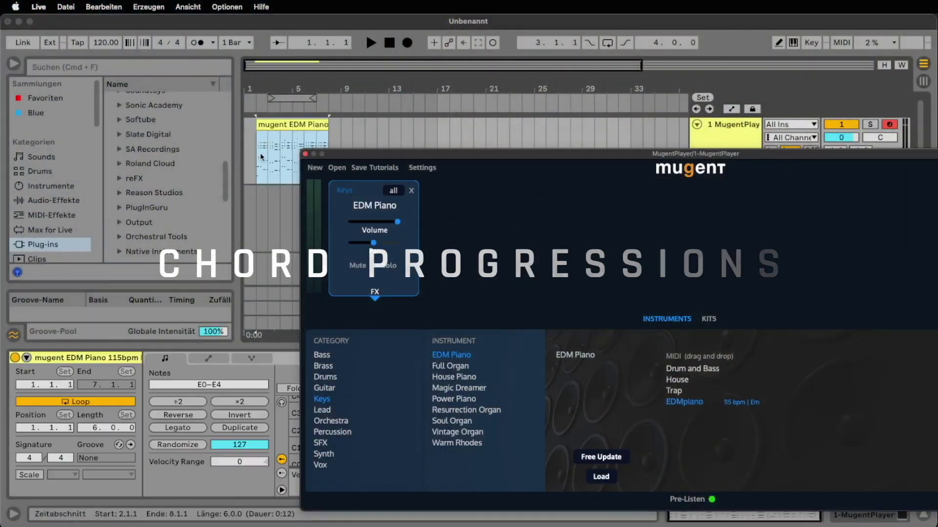
left_click(272, 127)
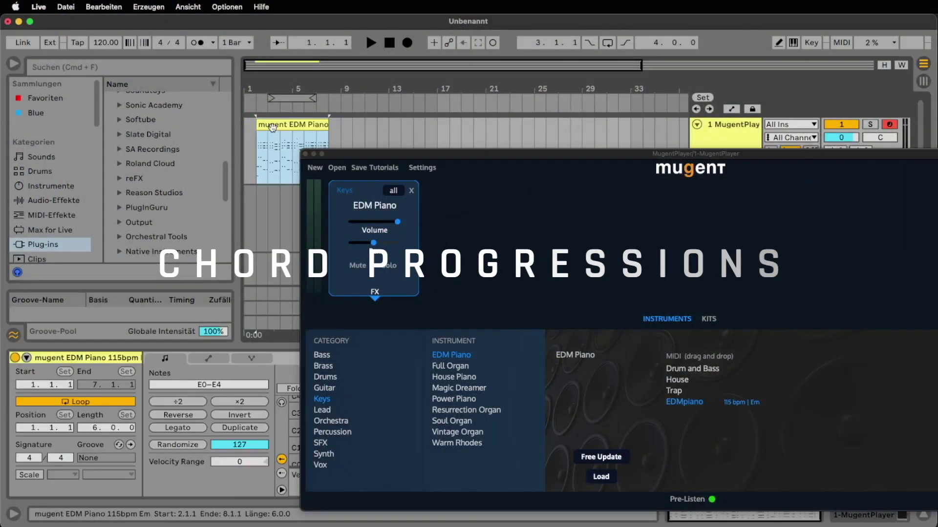
left_click(374, 295)
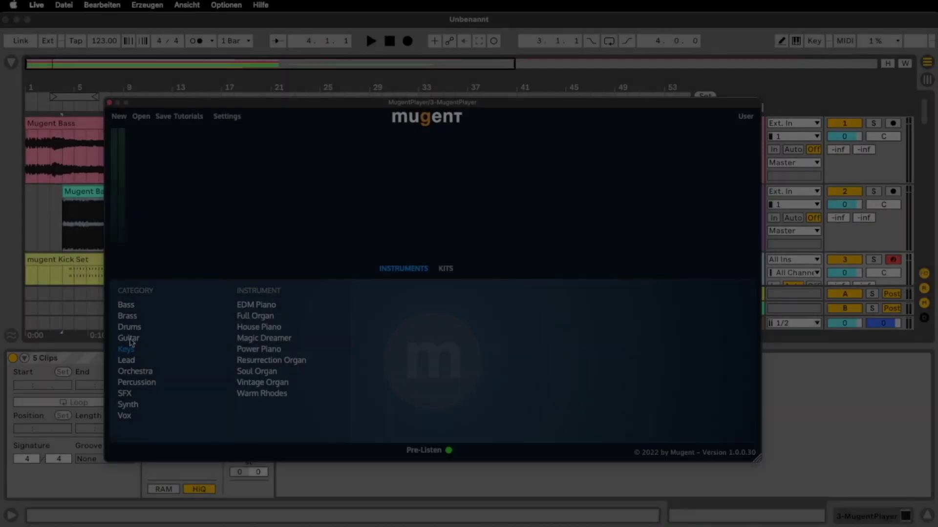
Step: Browse Mugent's Guitar, Lead, Orchestra, Percussion and Synth instrument categories and load the Drain Pad synth
left_click(121, 339)
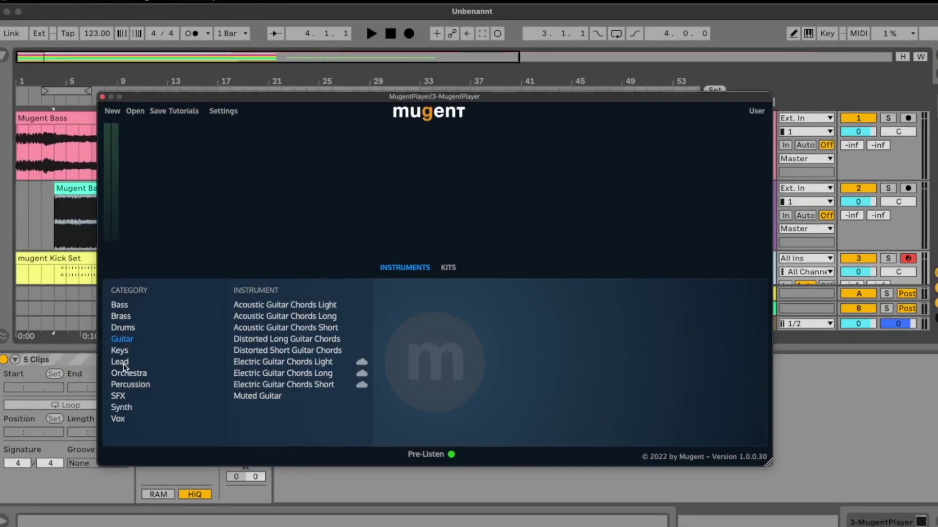
left_click(122, 362)
left_click(121, 374)
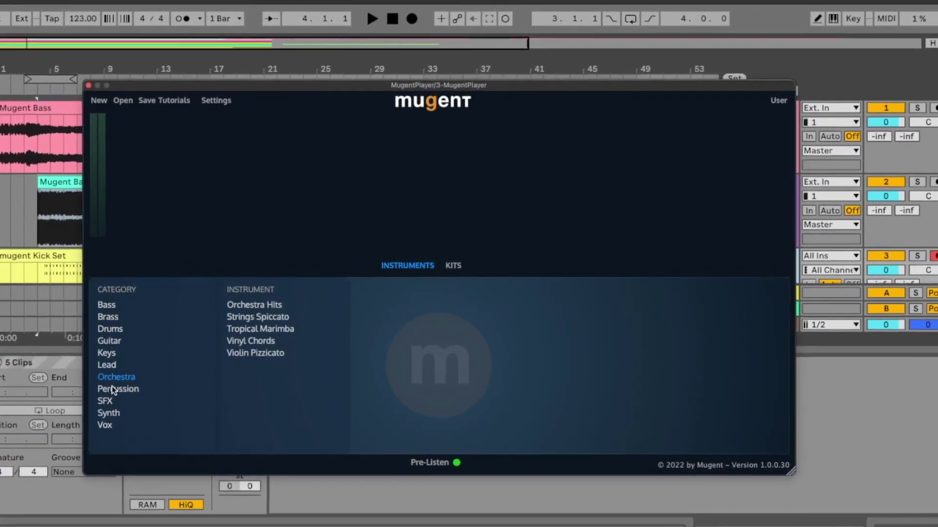
left_click(112, 386)
left_click(110, 413)
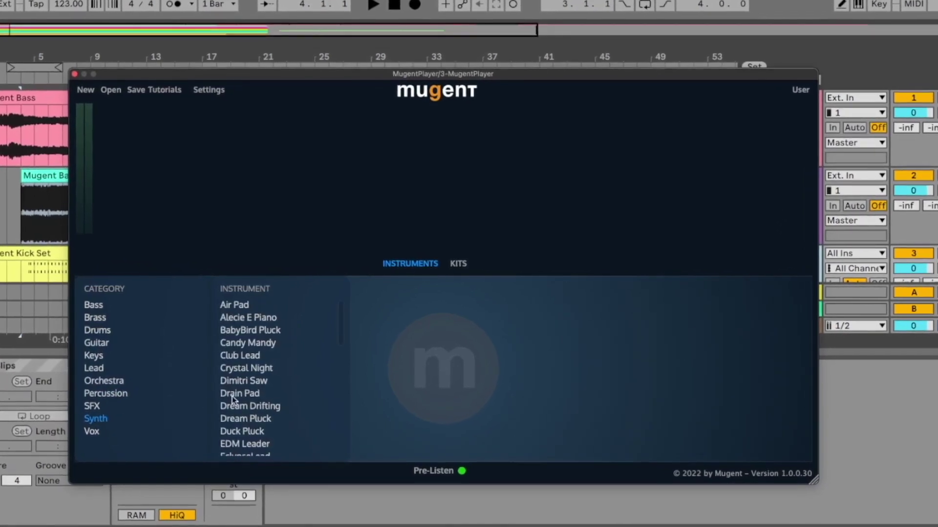
left_click(253, 391)
double_click(253, 391)
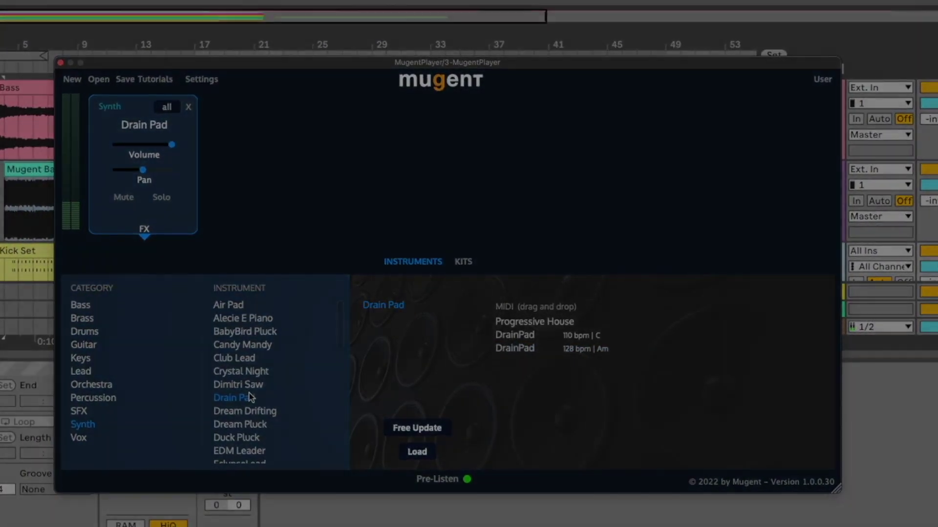